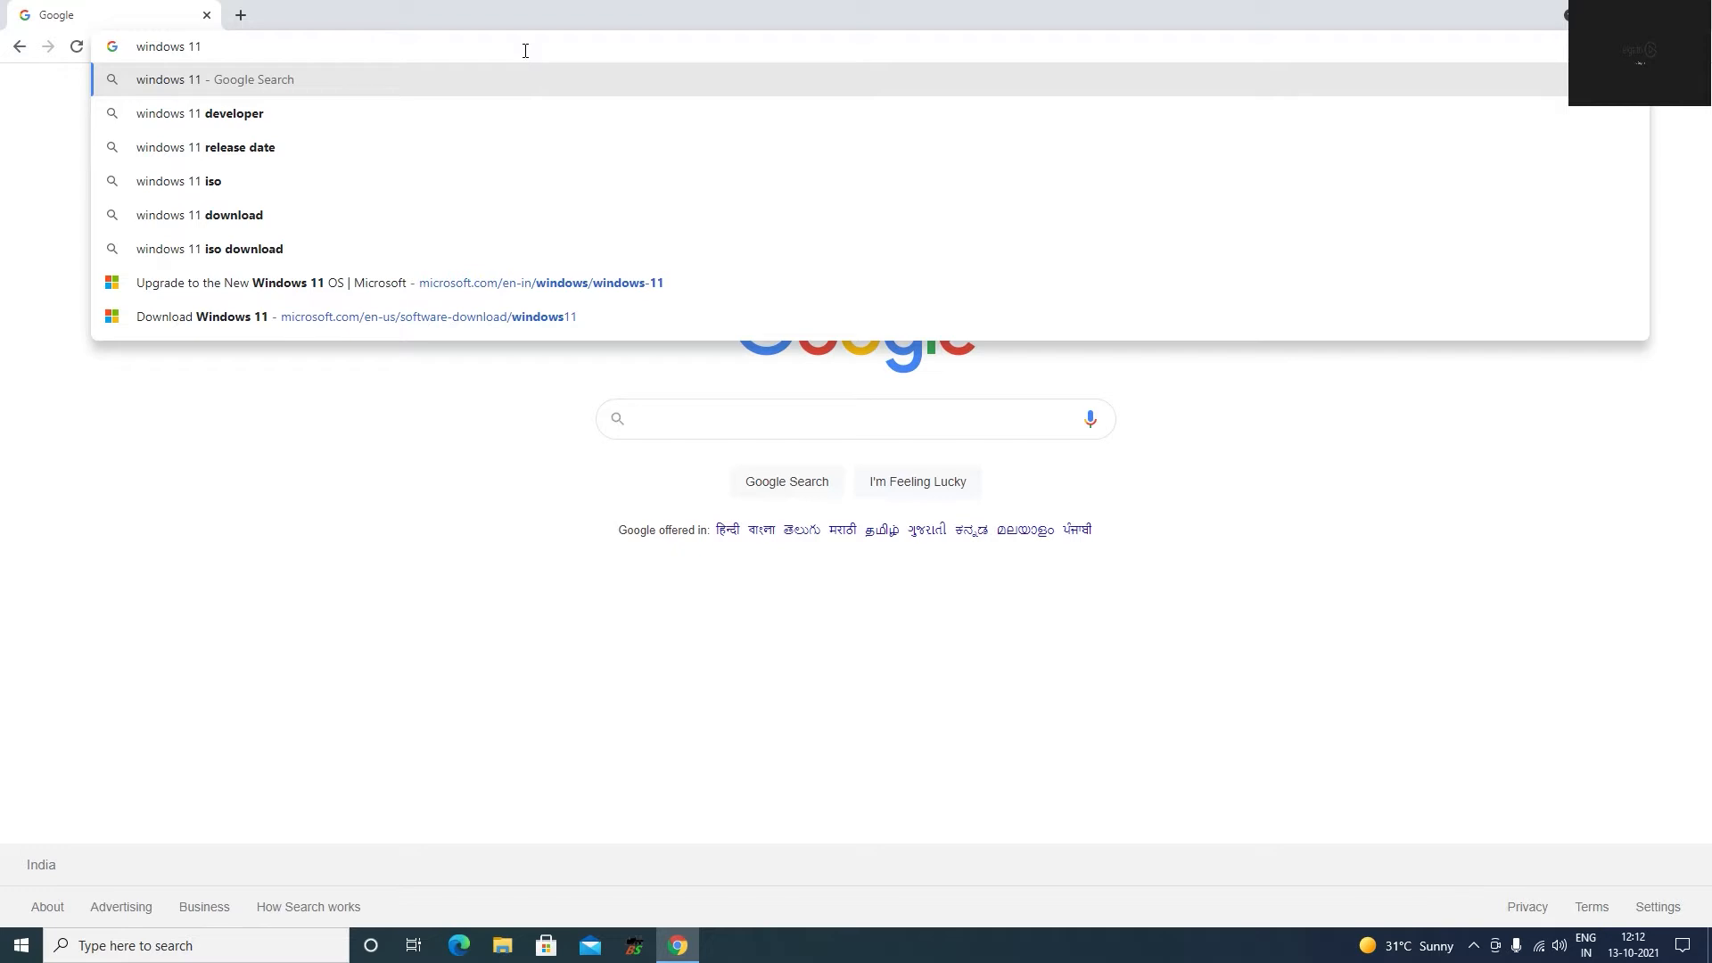
# Search Google for "windows 11 iso download" and open Microsoft's Download Windows 11 page.
pyautogui.write('iso download')
pyautogui.press('Return')
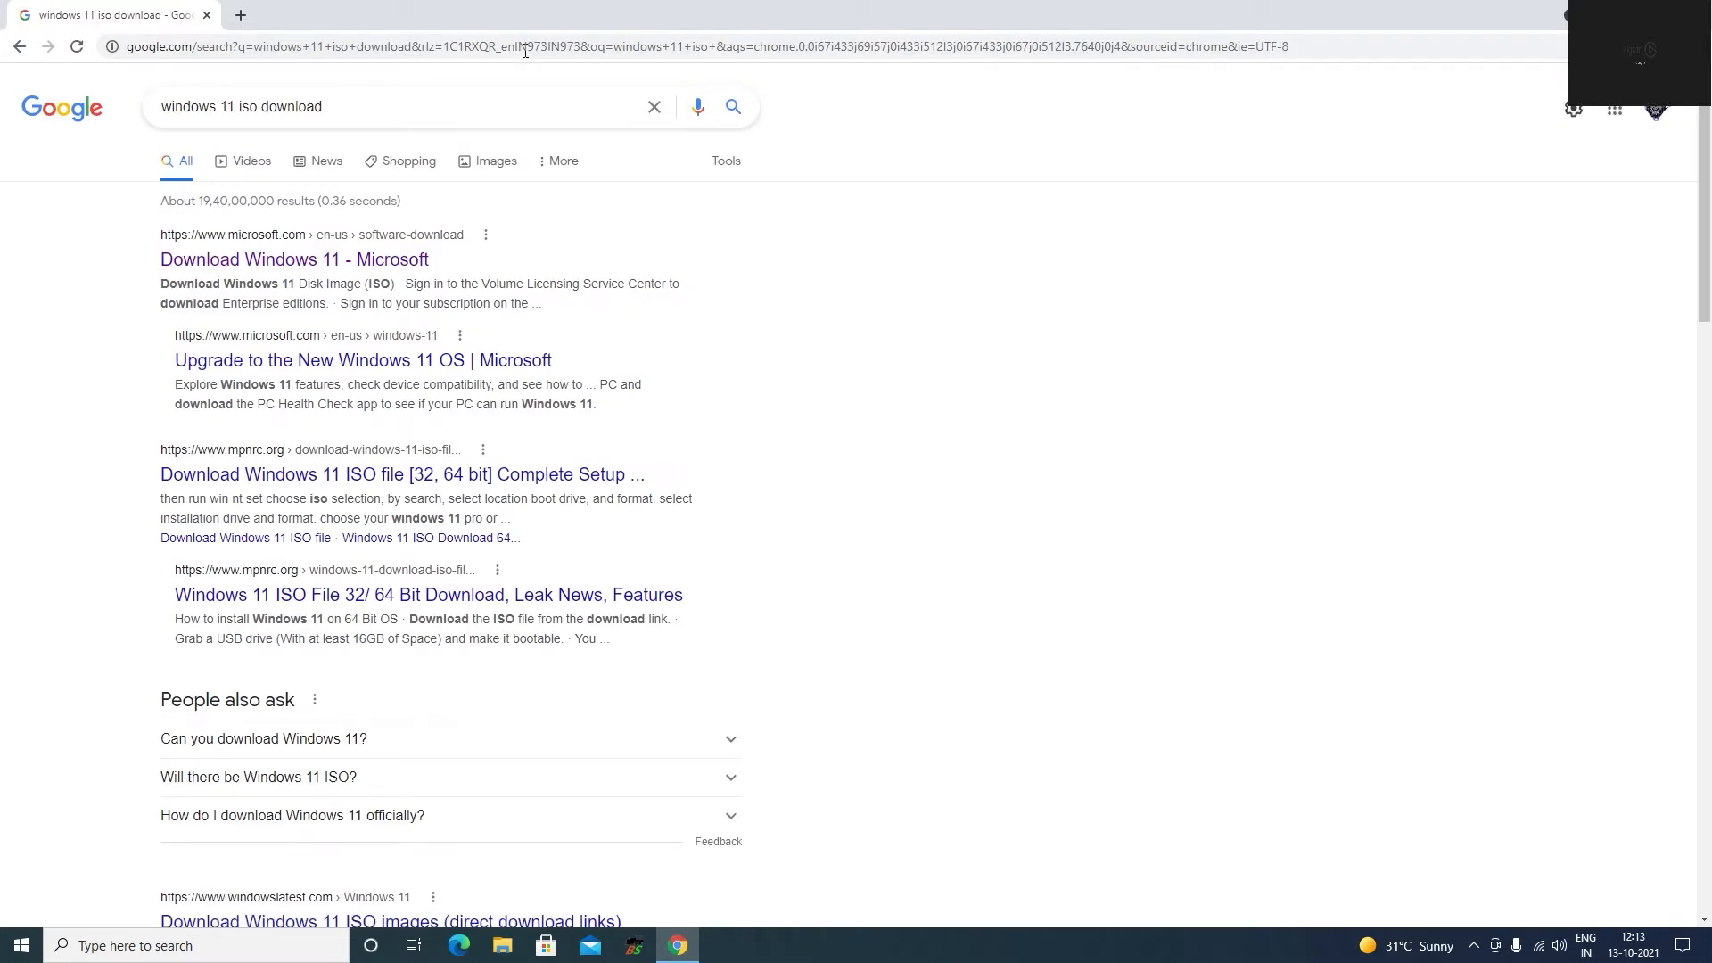
pyautogui.click(267, 261)
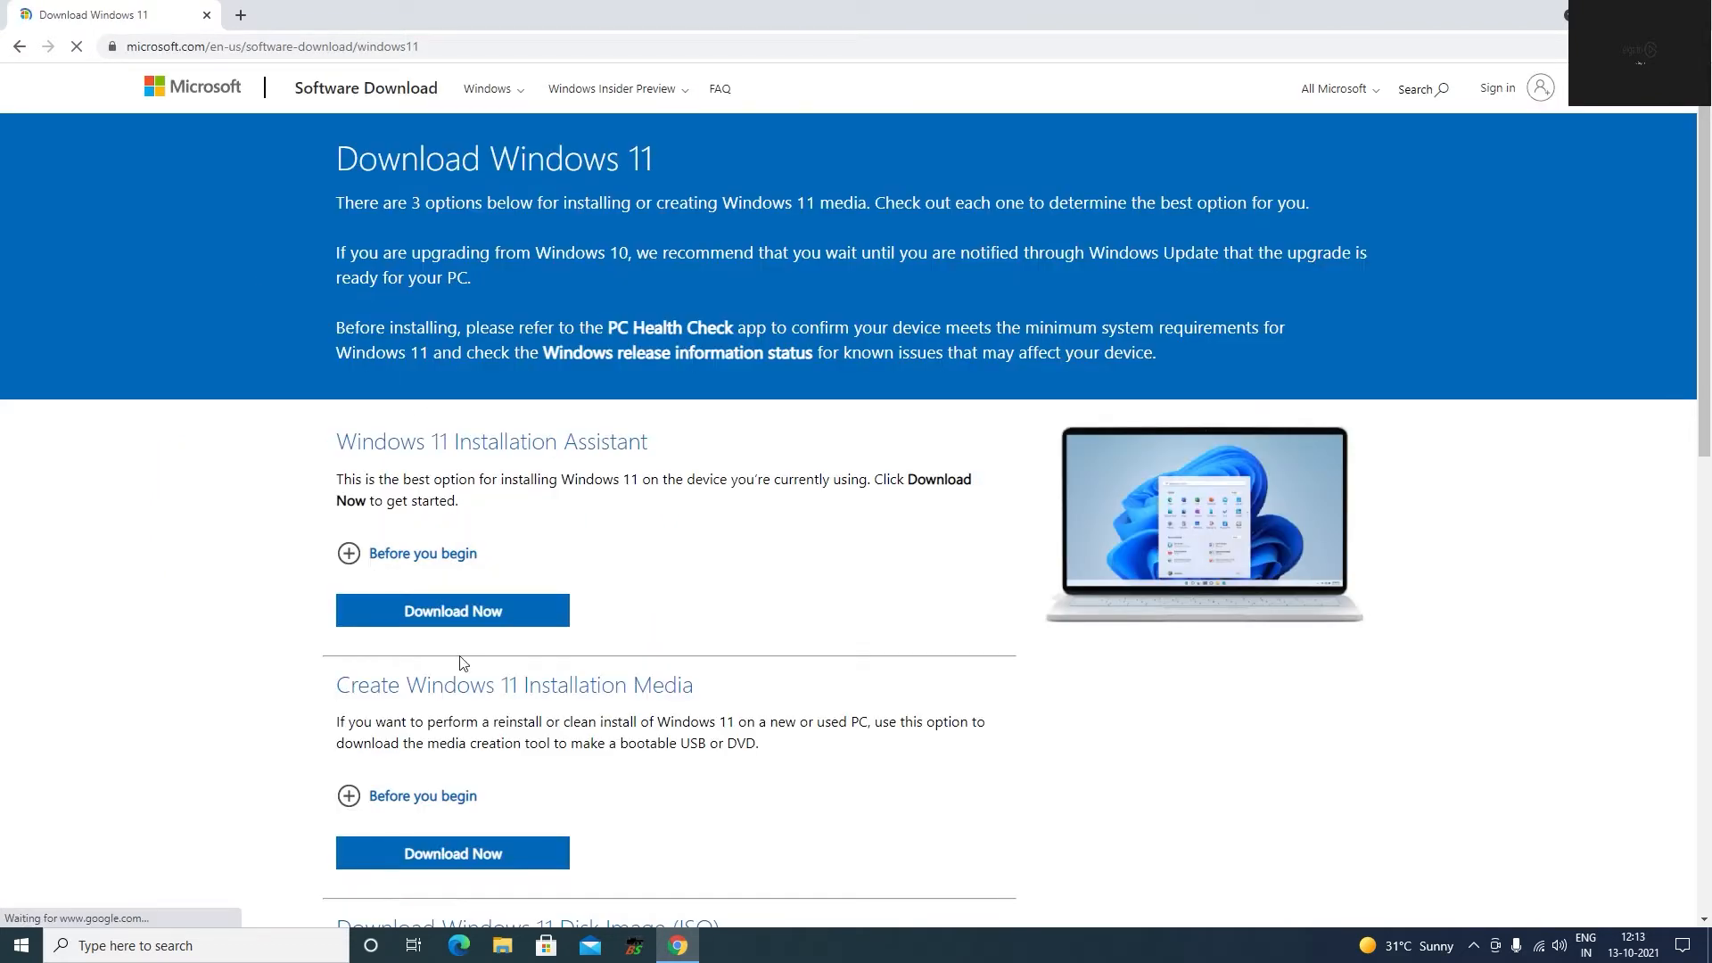
# Review the "Before you begin" requirements and installation instructions for the Windows 11 Disk Image (ISO).
pyautogui.scroll(-5, 458, 678)
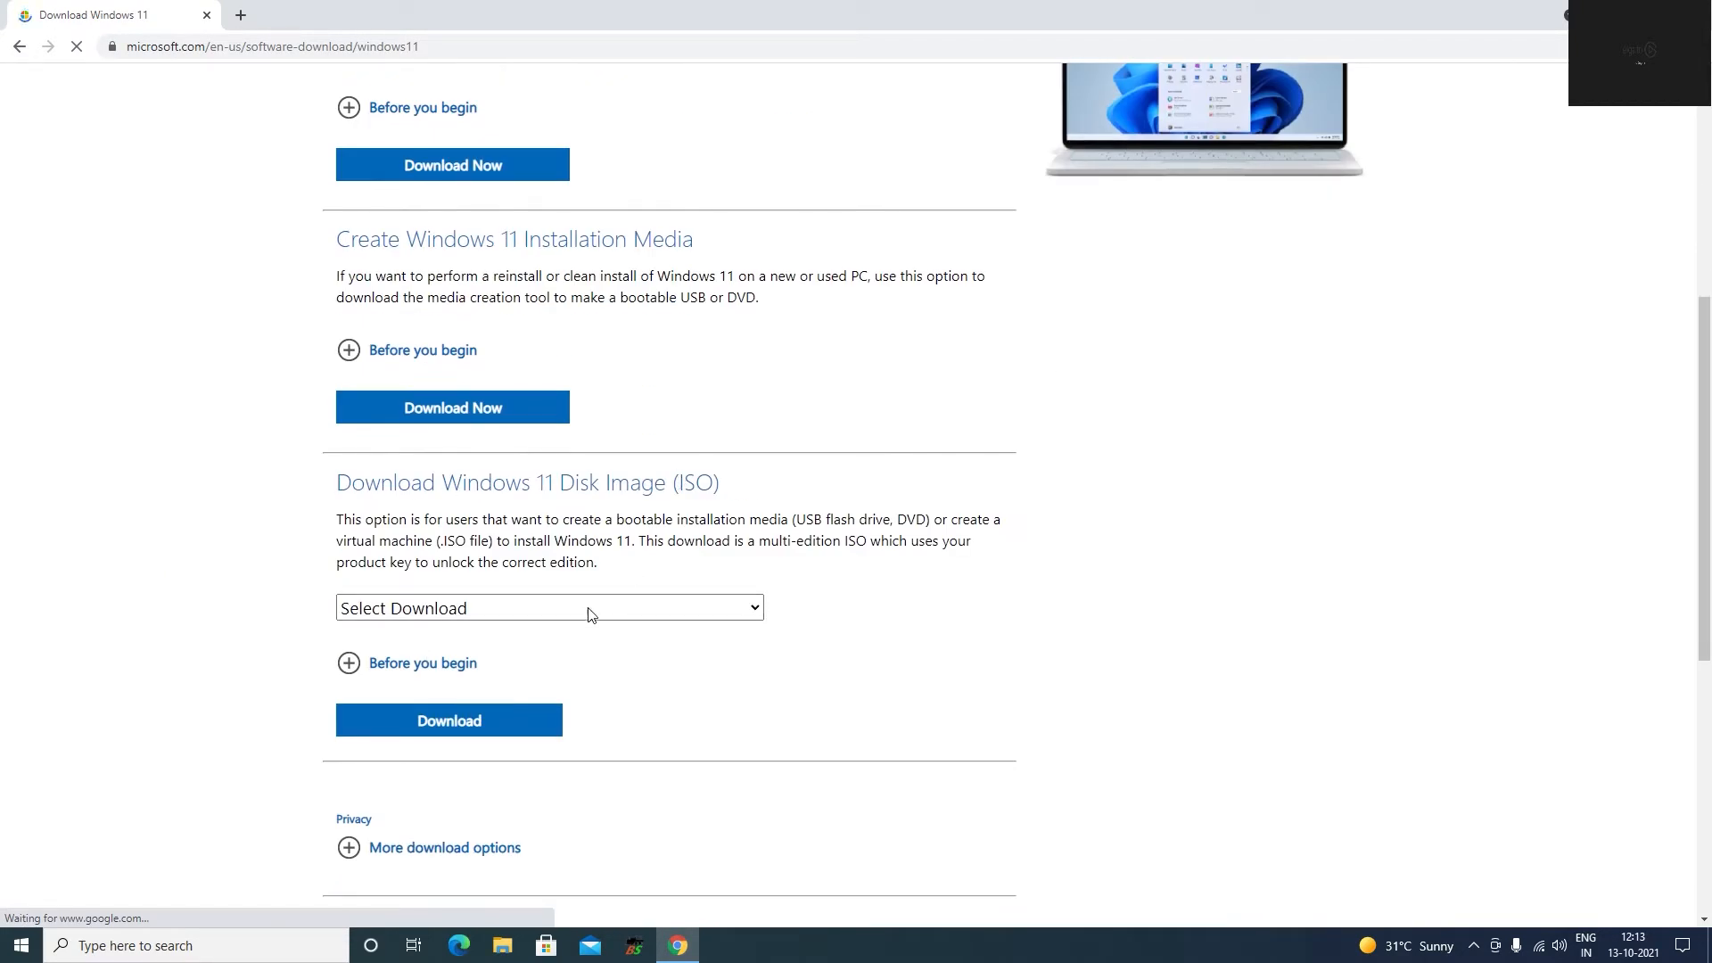
pyautogui.click(352, 664)
pyautogui.scroll(-4, 427, 671)
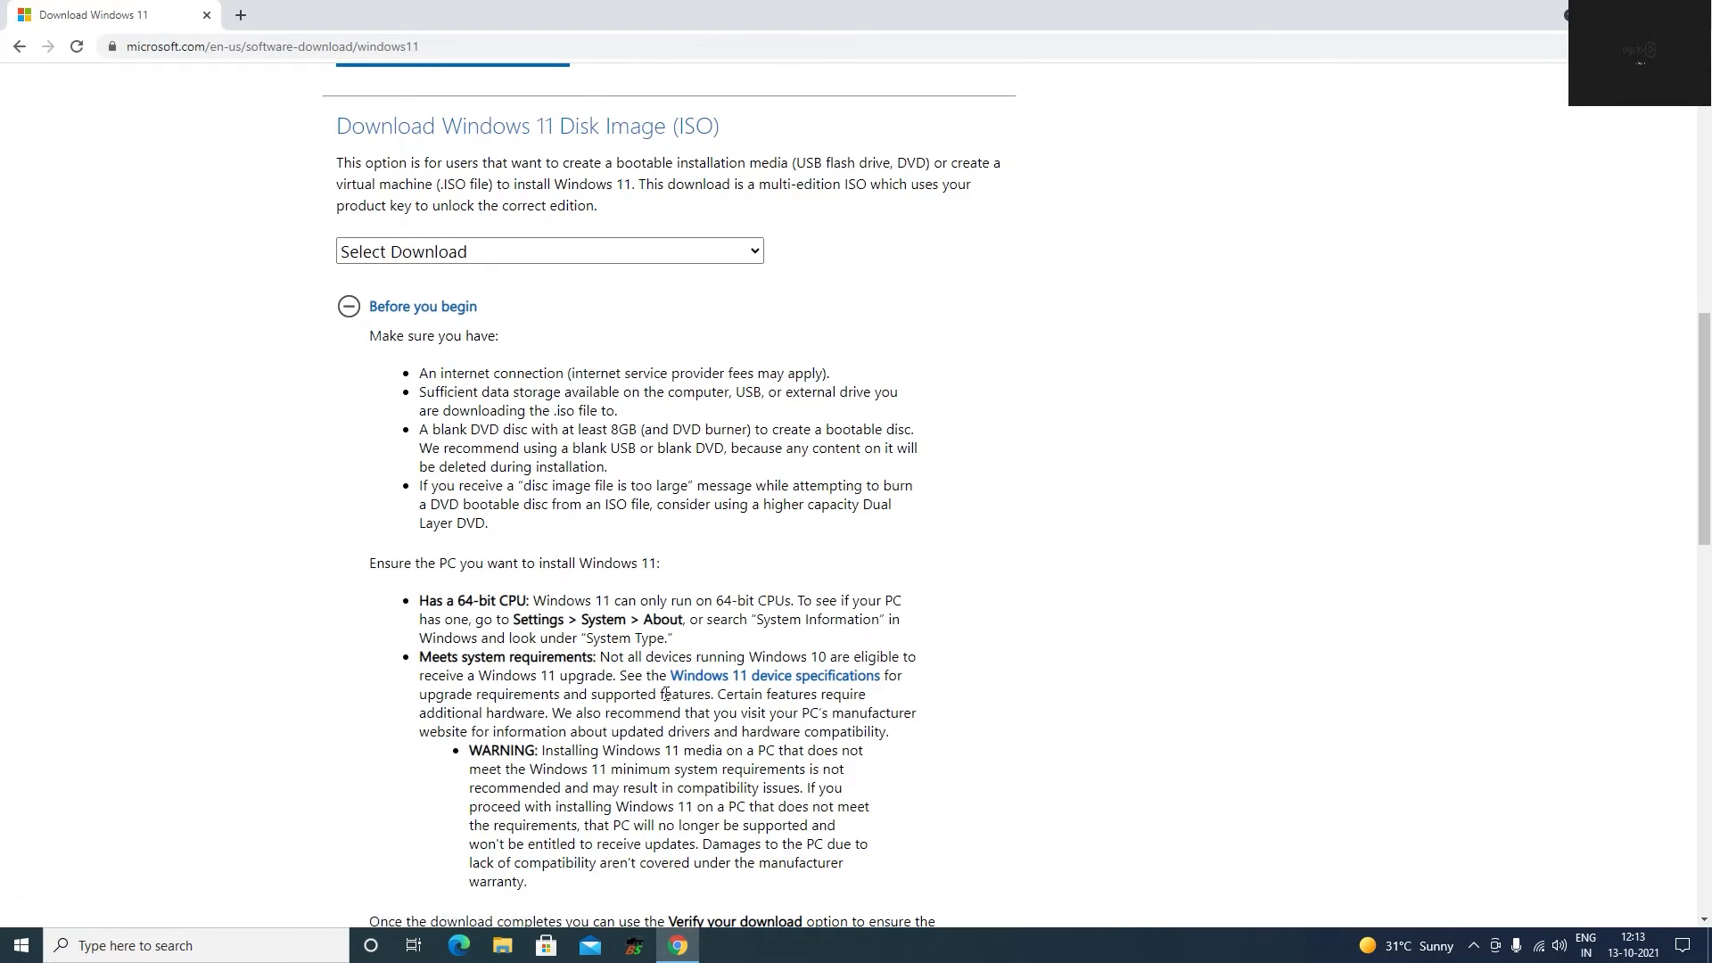
pyautogui.scroll(-4, 659, 834)
pyautogui.scroll(-5, 629, 682)
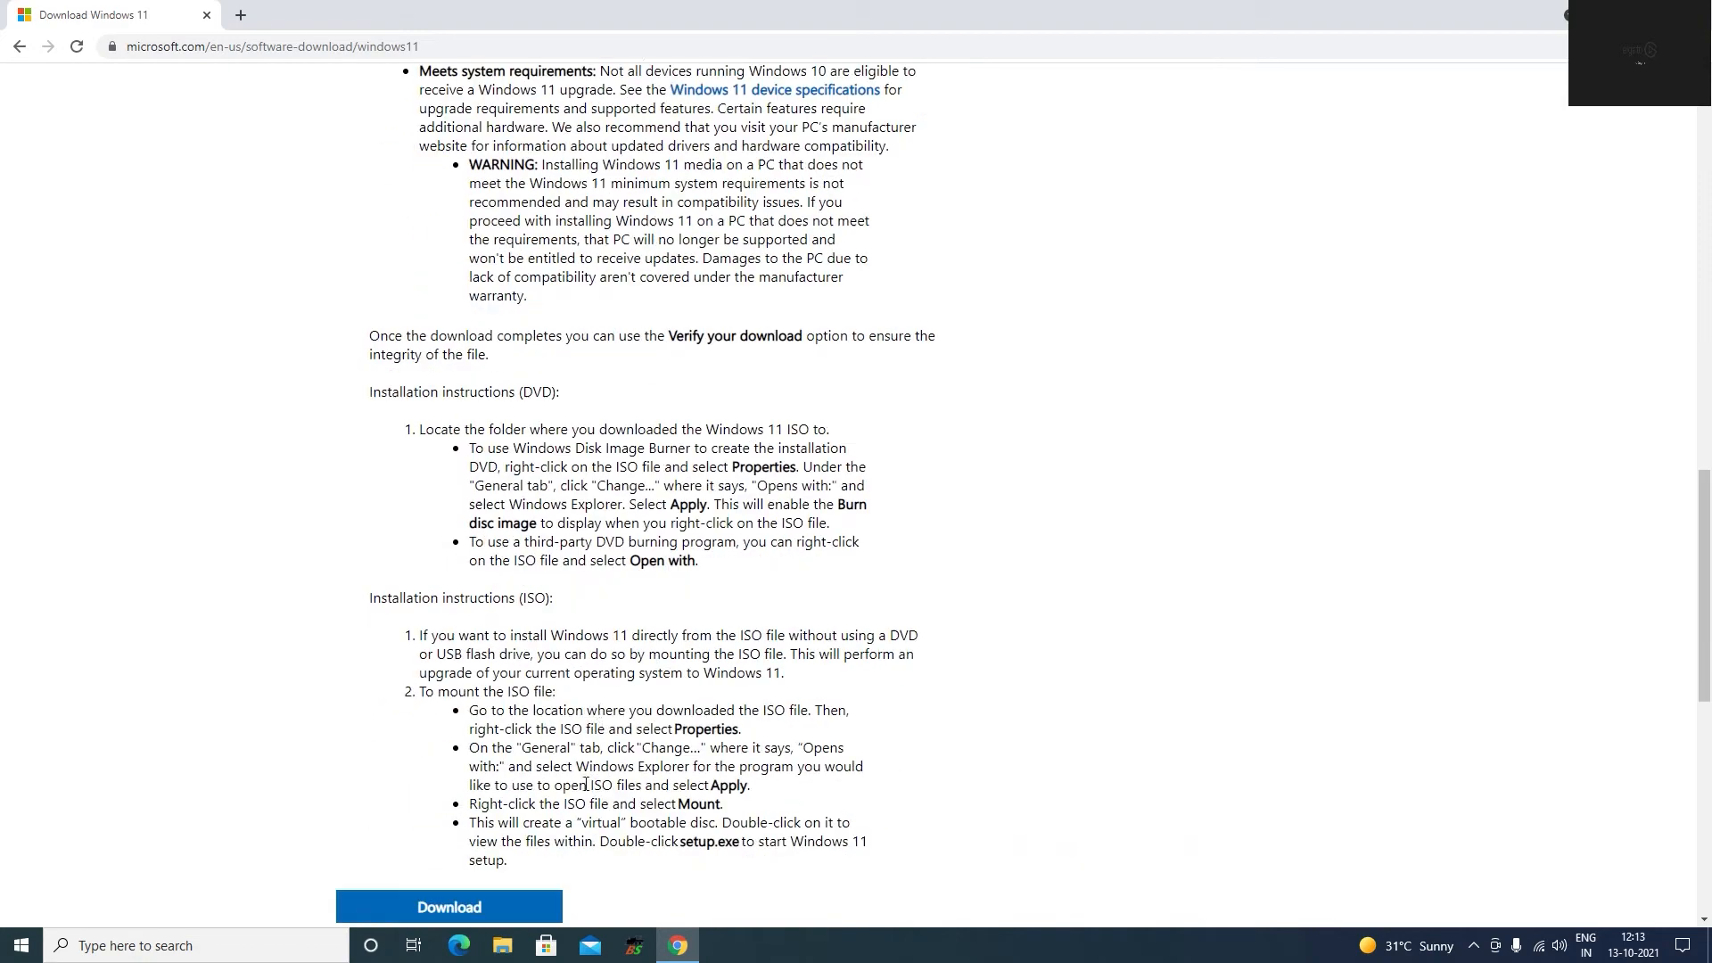
pyautogui.scroll(7, 540, 648)
pyautogui.scroll(4, 540, 649)
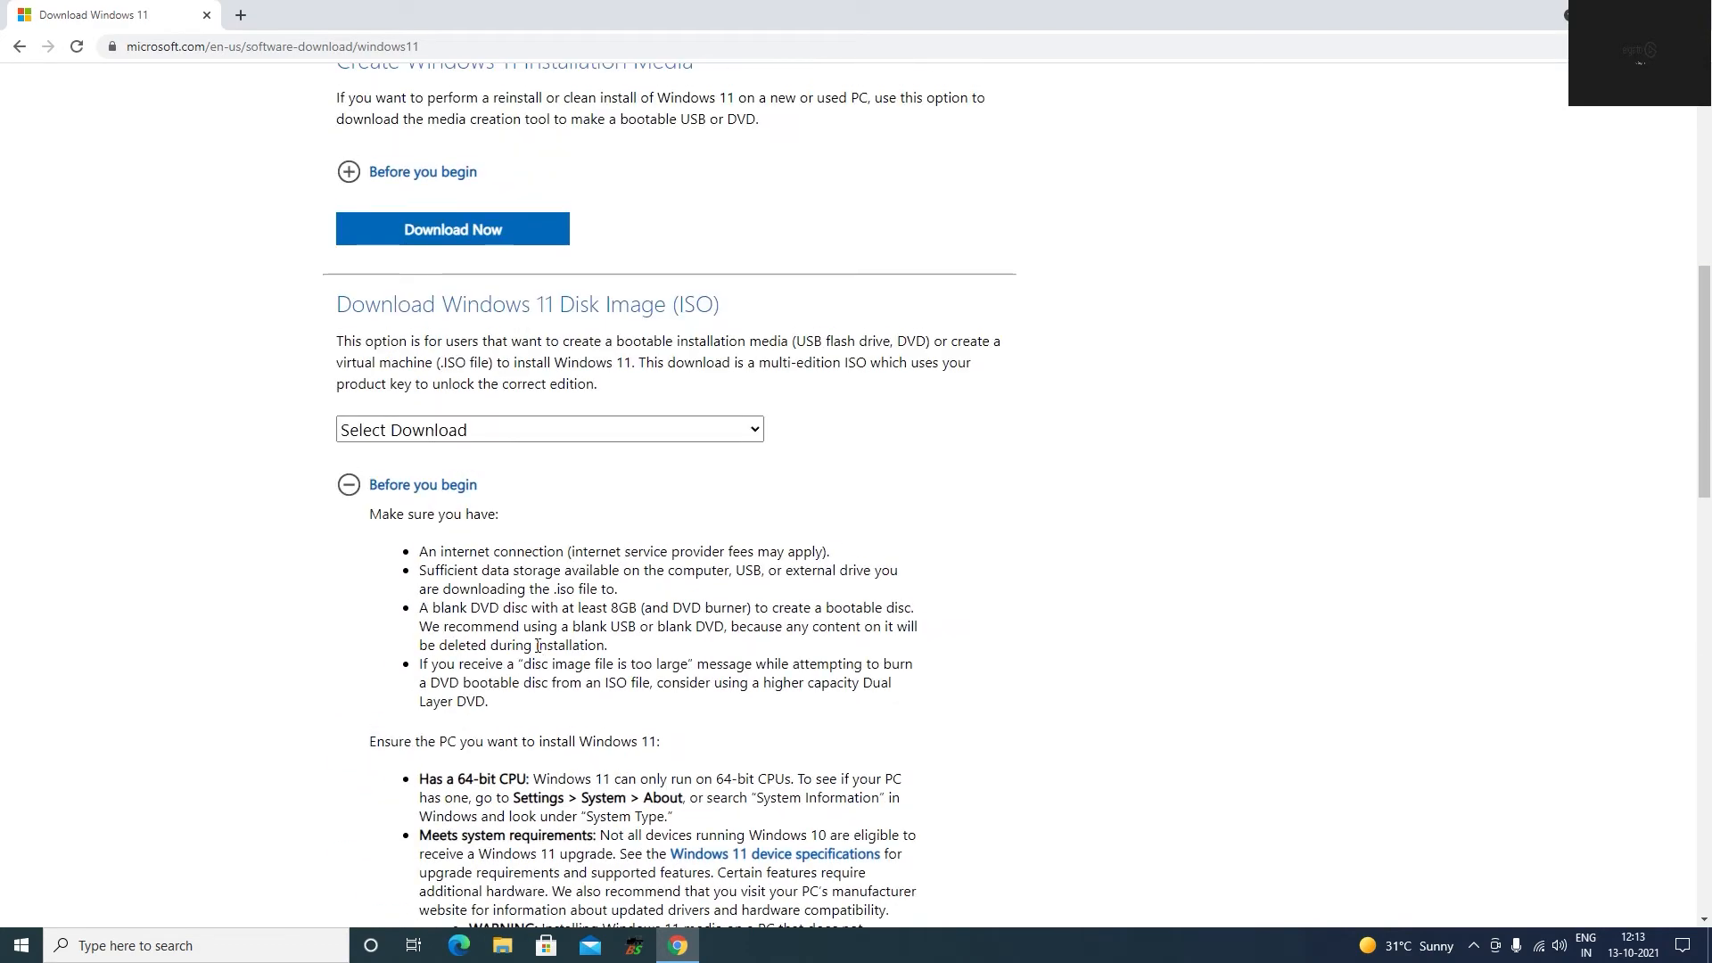
pyautogui.scroll(-12, 609, 680)
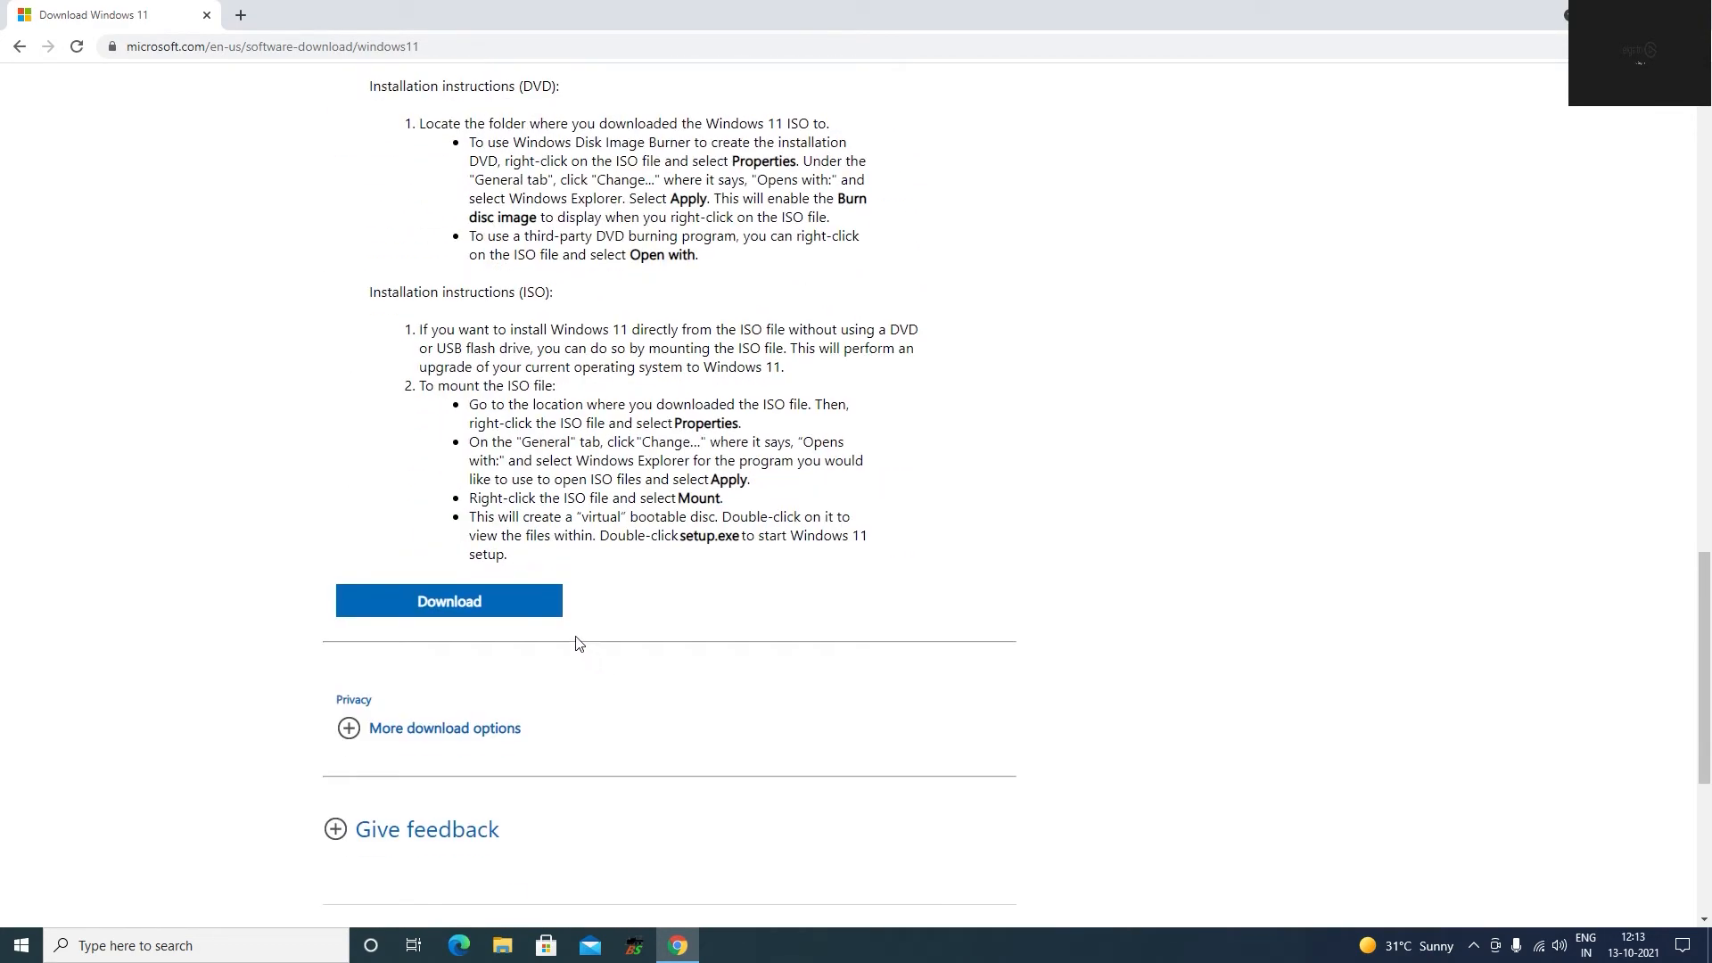
pyautogui.scroll(12, 577, 642)
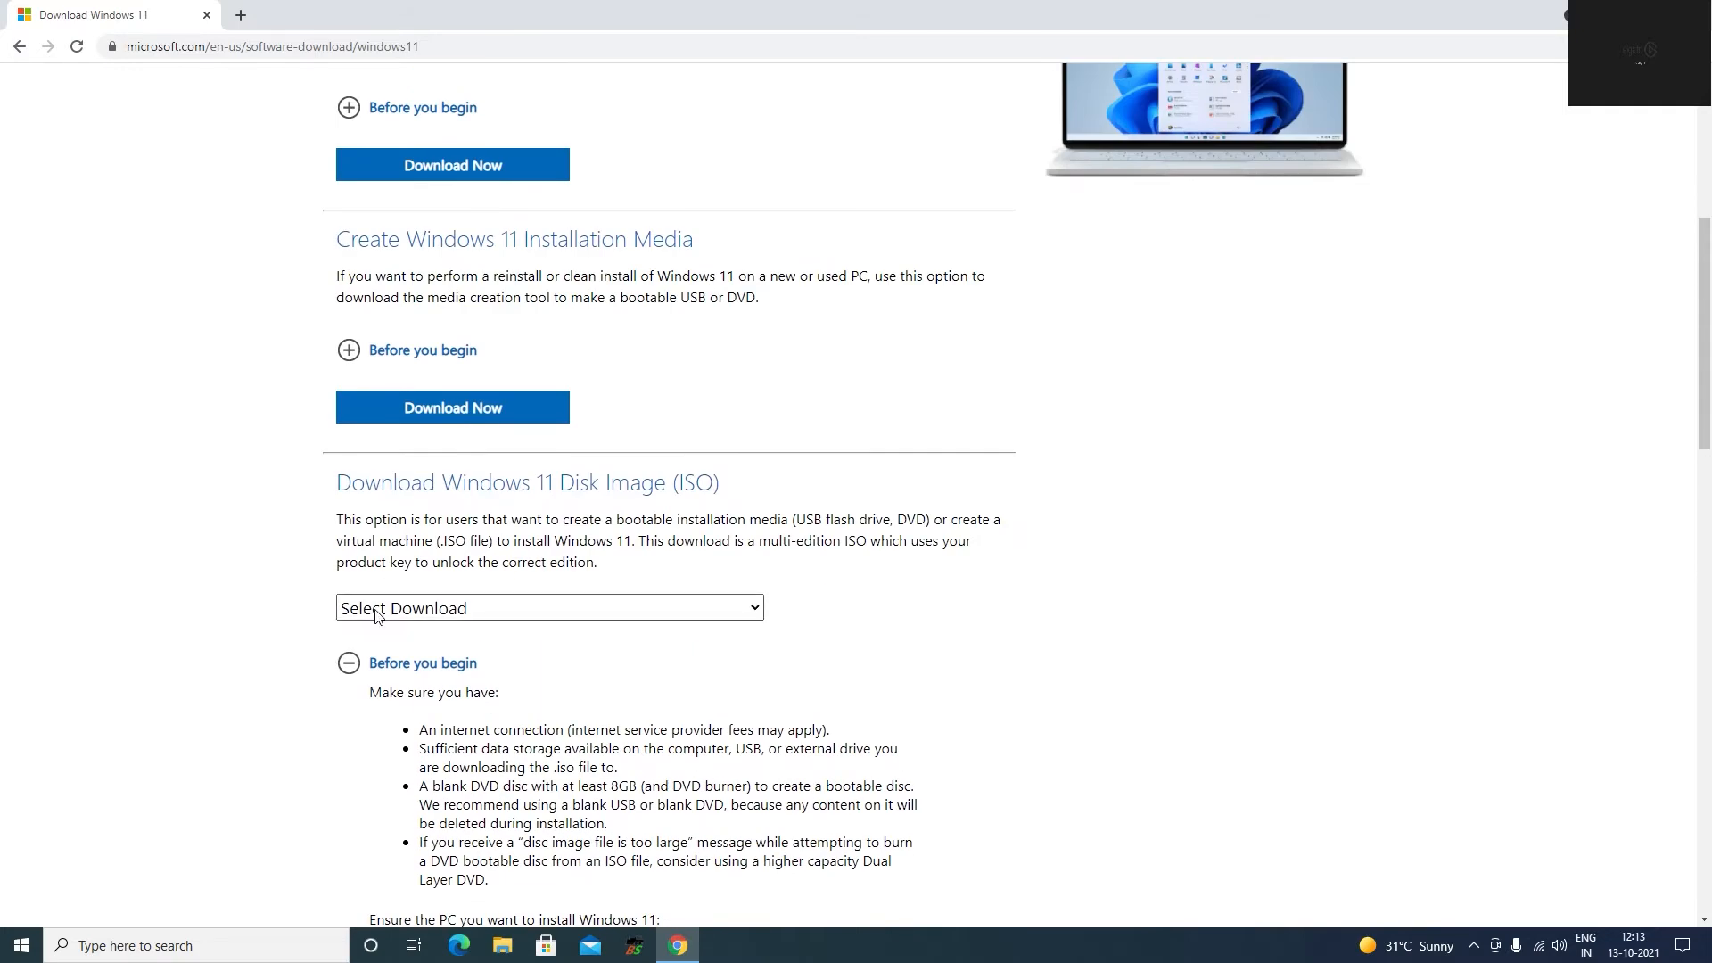
pyautogui.click(355, 664)
# Choose Windows 11 as the disk image (ISO) edition and request its download.
pyautogui.click(589, 608)
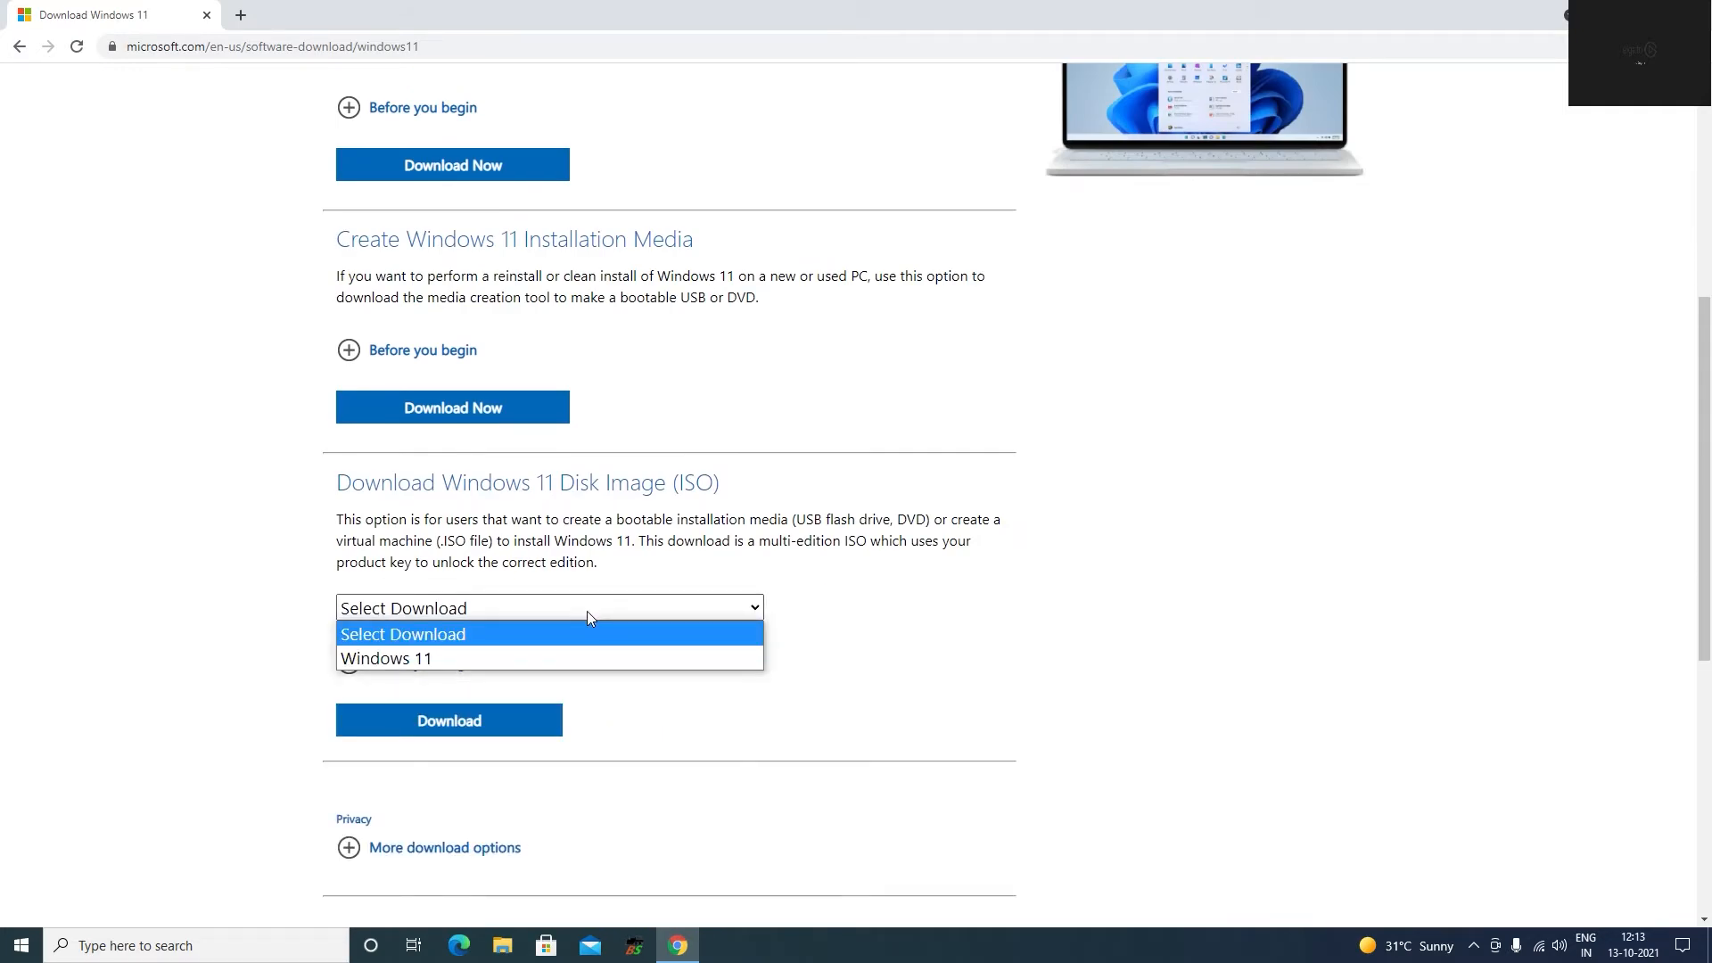
pyautogui.click(511, 658)
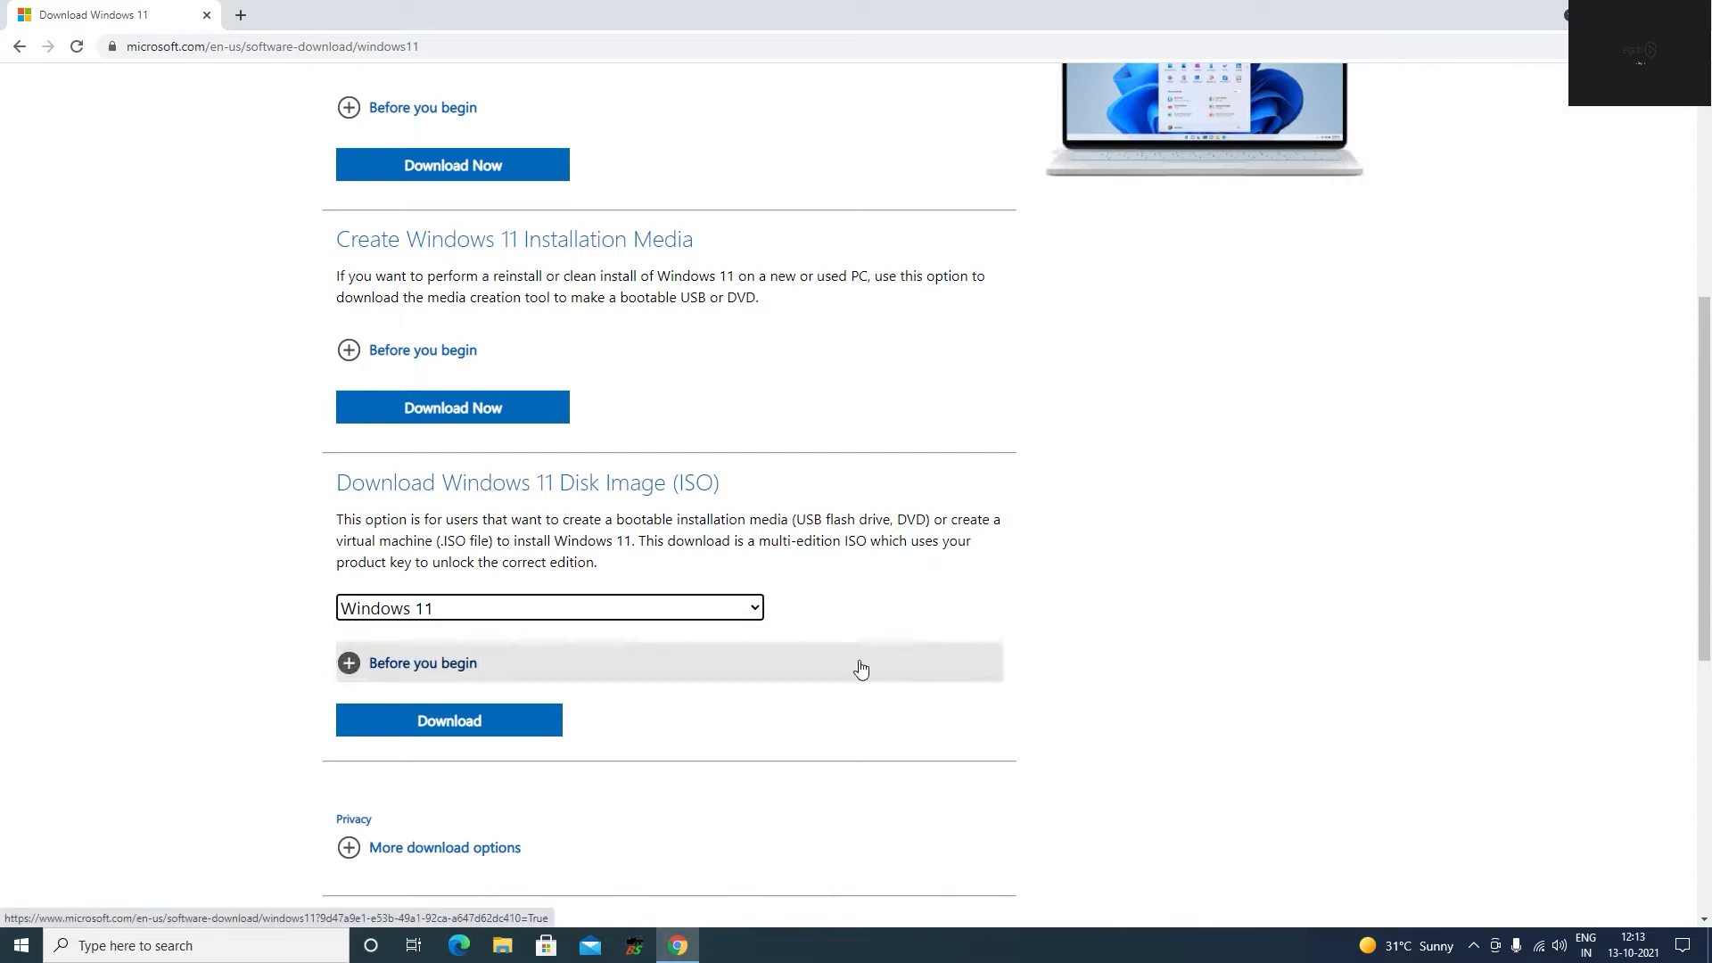
pyautogui.click(445, 729)
# Set the product language to English International and confirm it.
pyautogui.scroll(-5, 436, 726)
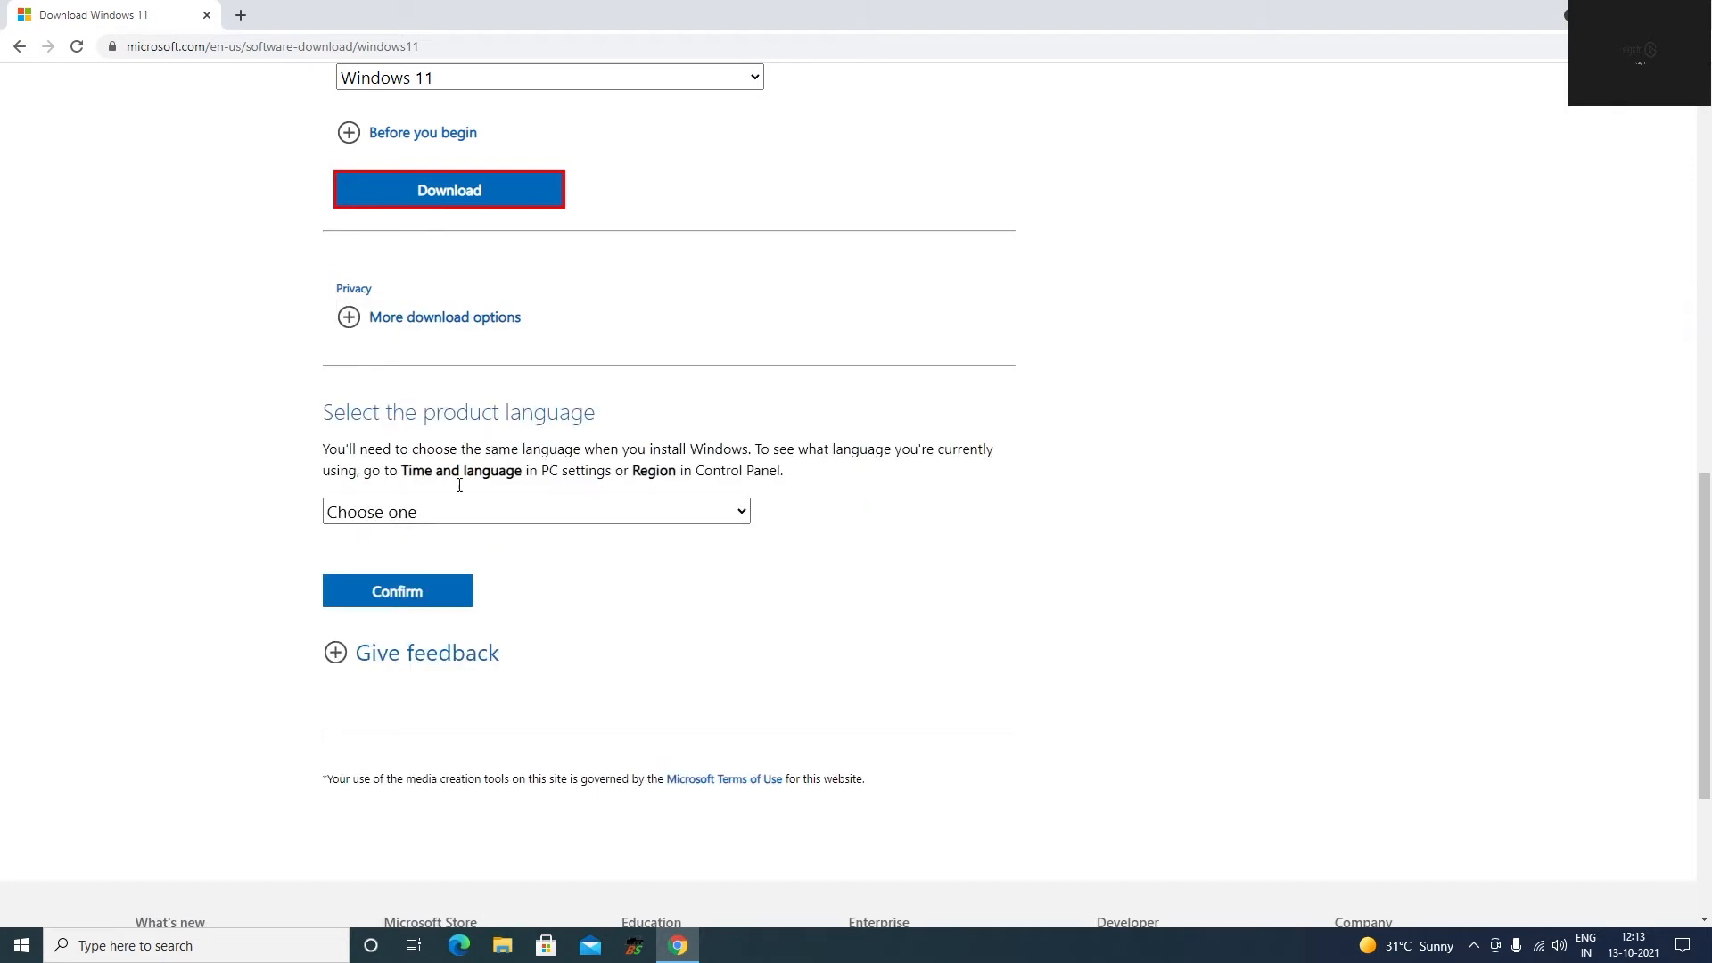
pyautogui.click(566, 510)
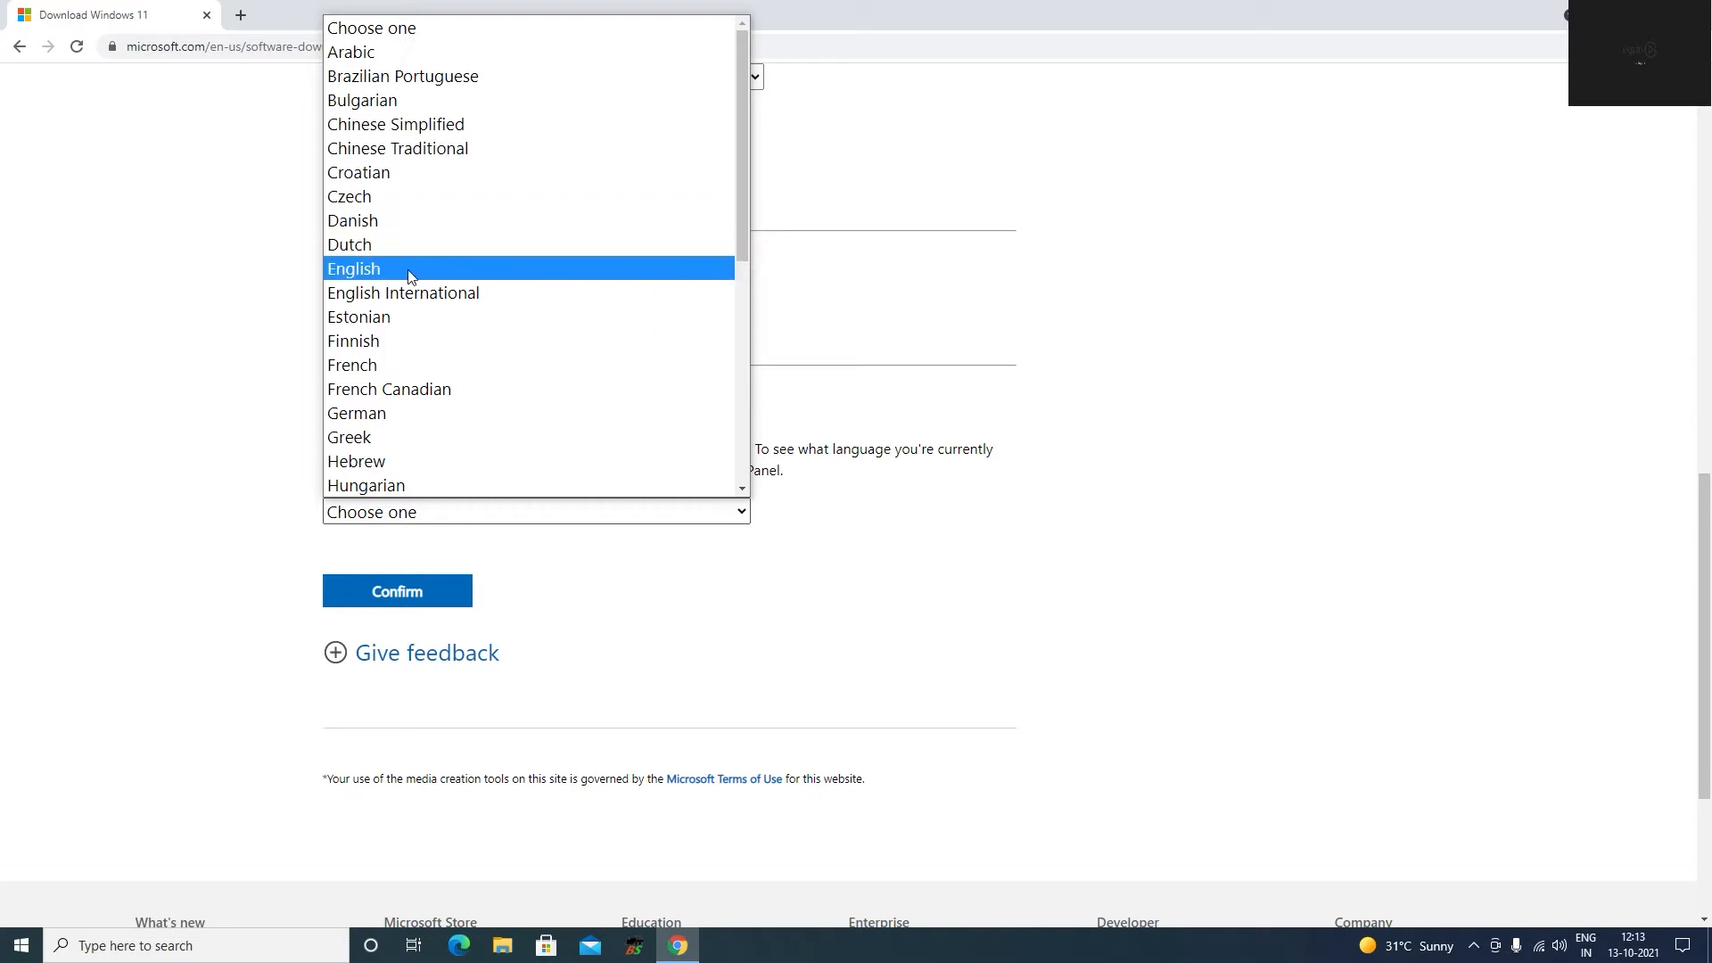
pyautogui.click(376, 293)
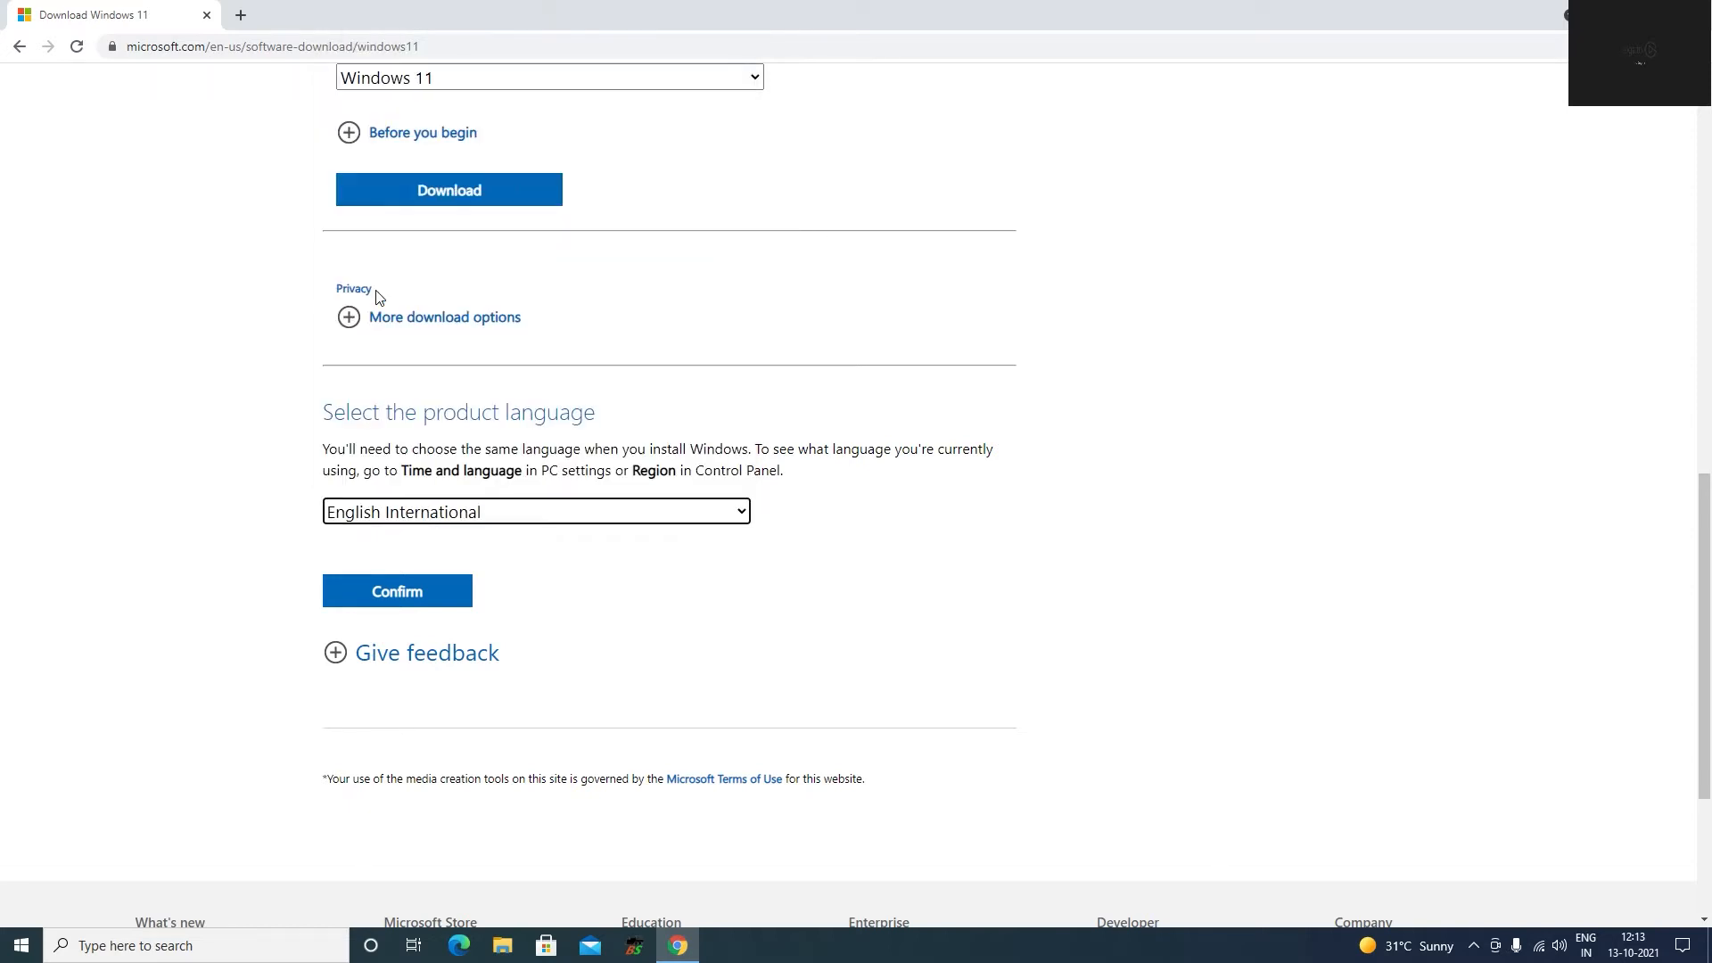
pyautogui.click(387, 599)
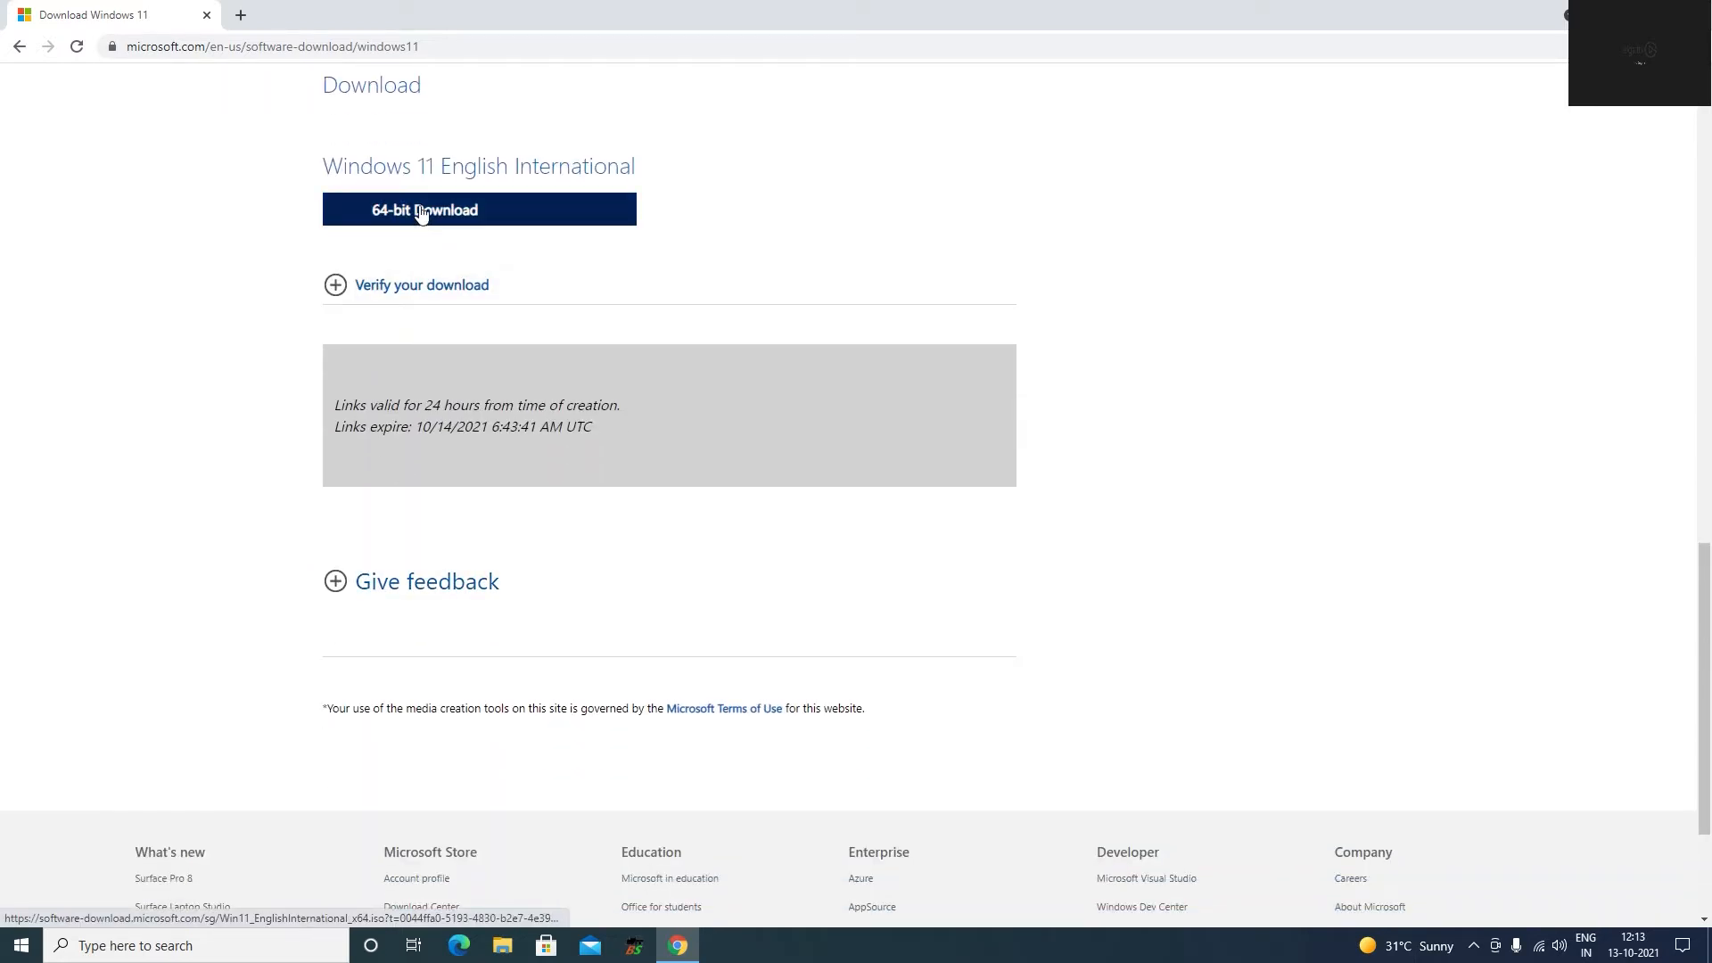
# Start the 64-bit Windows 11 English International download and show the full downloads list.
pyautogui.click(421, 215)
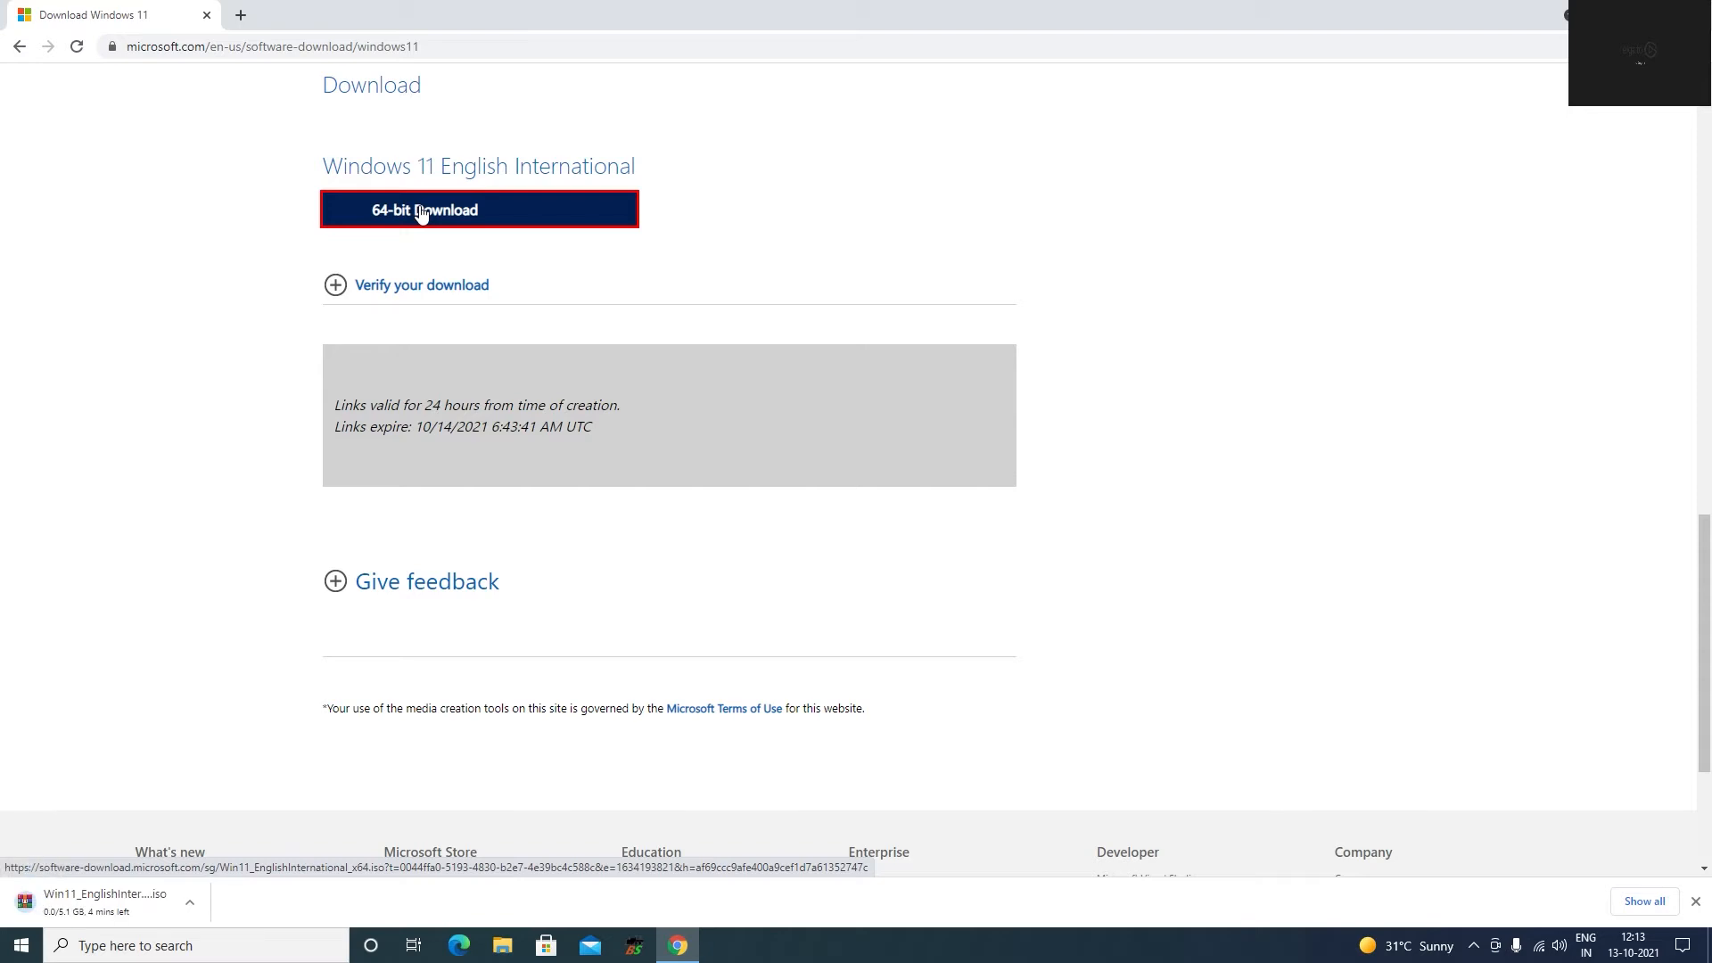
pyautogui.click(1645, 900)
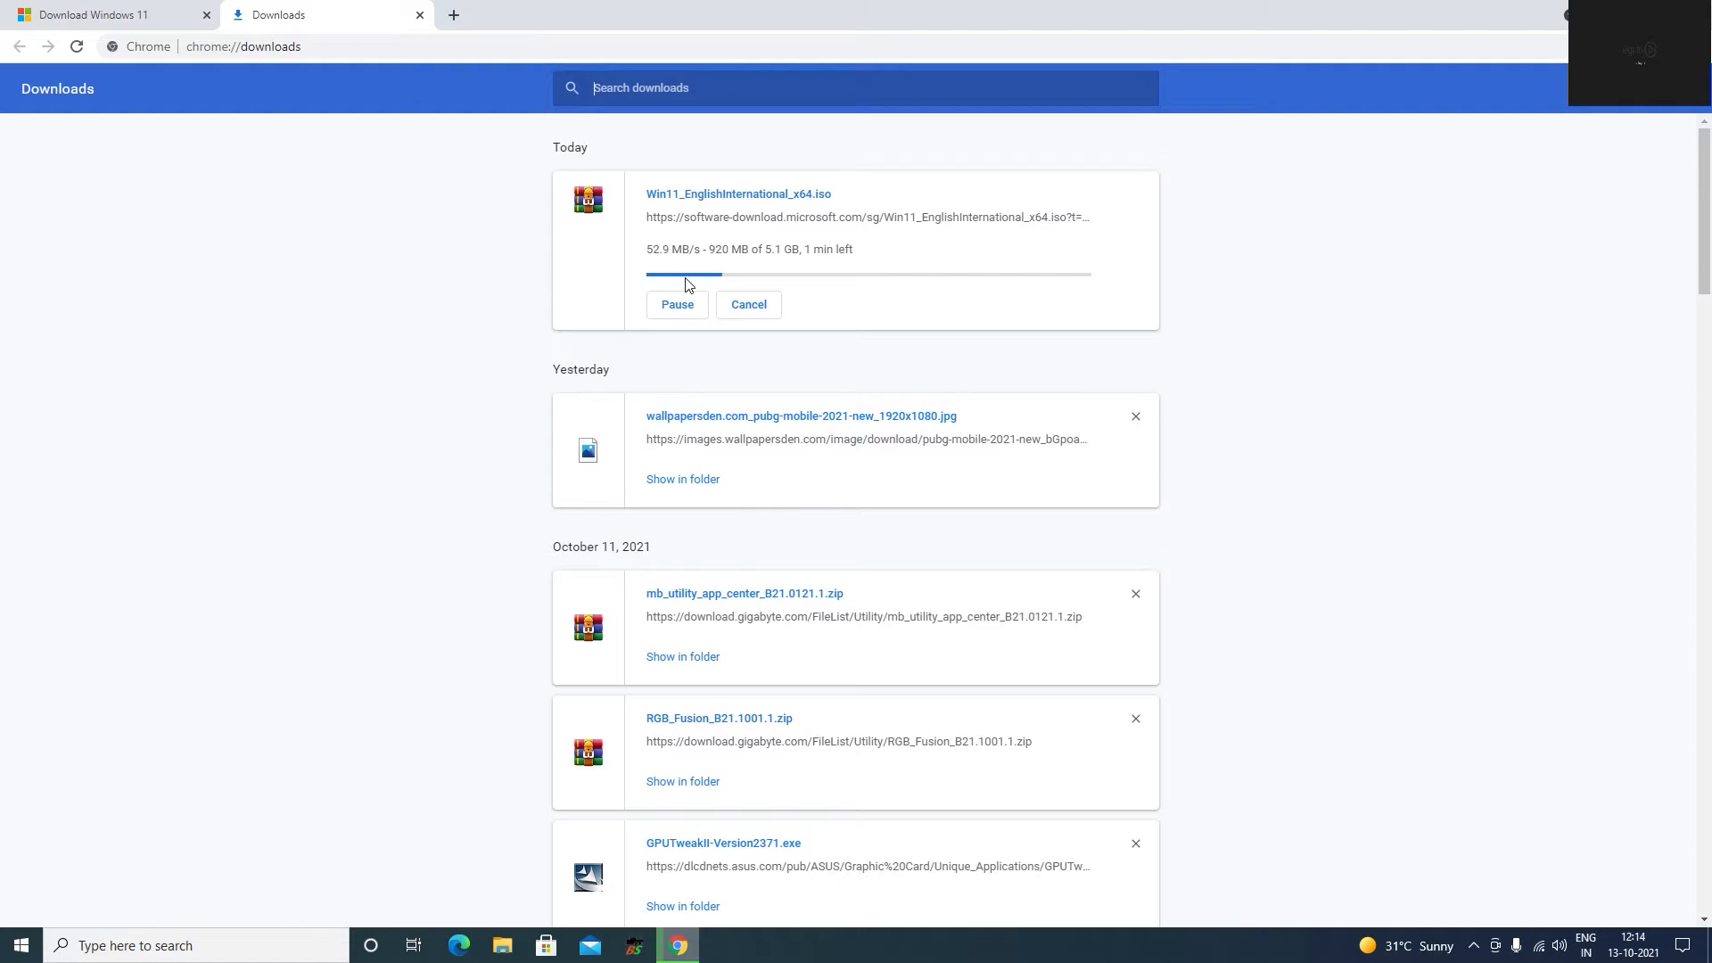
# Check the Wi-Fi throughput in Task Manager's performance view, and close Task Manager.
pyautogui.rightClick(1081, 930)
pyautogui.click(1090, 873)
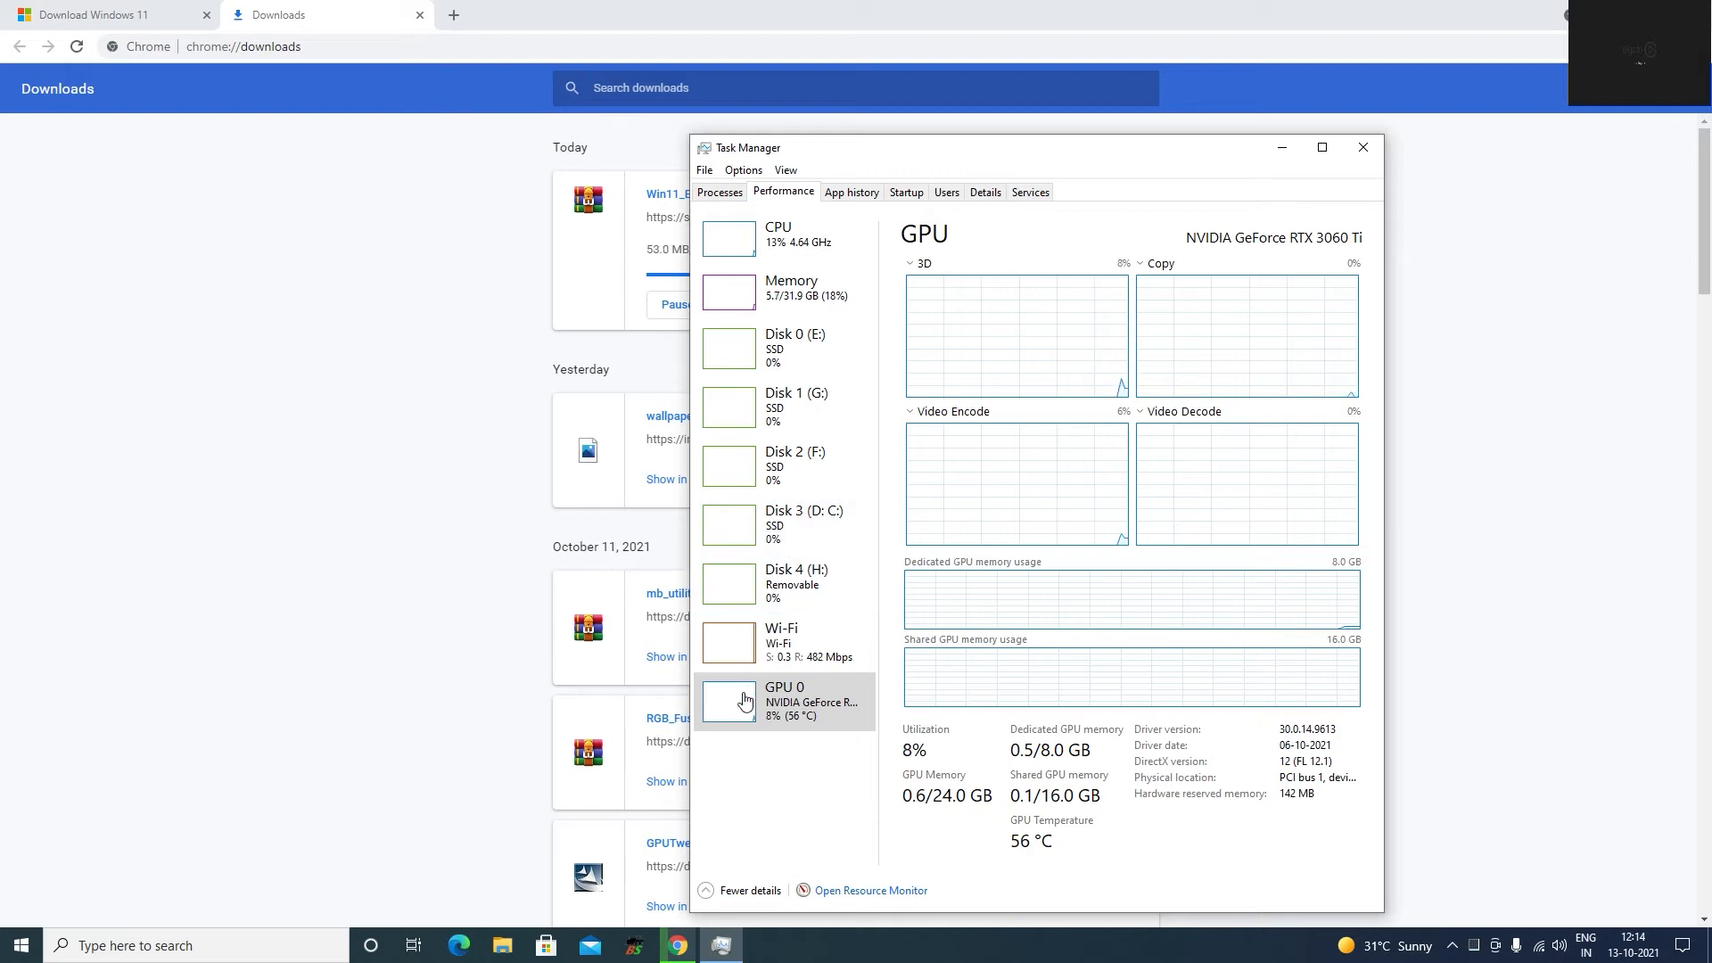
pyautogui.click(728, 633)
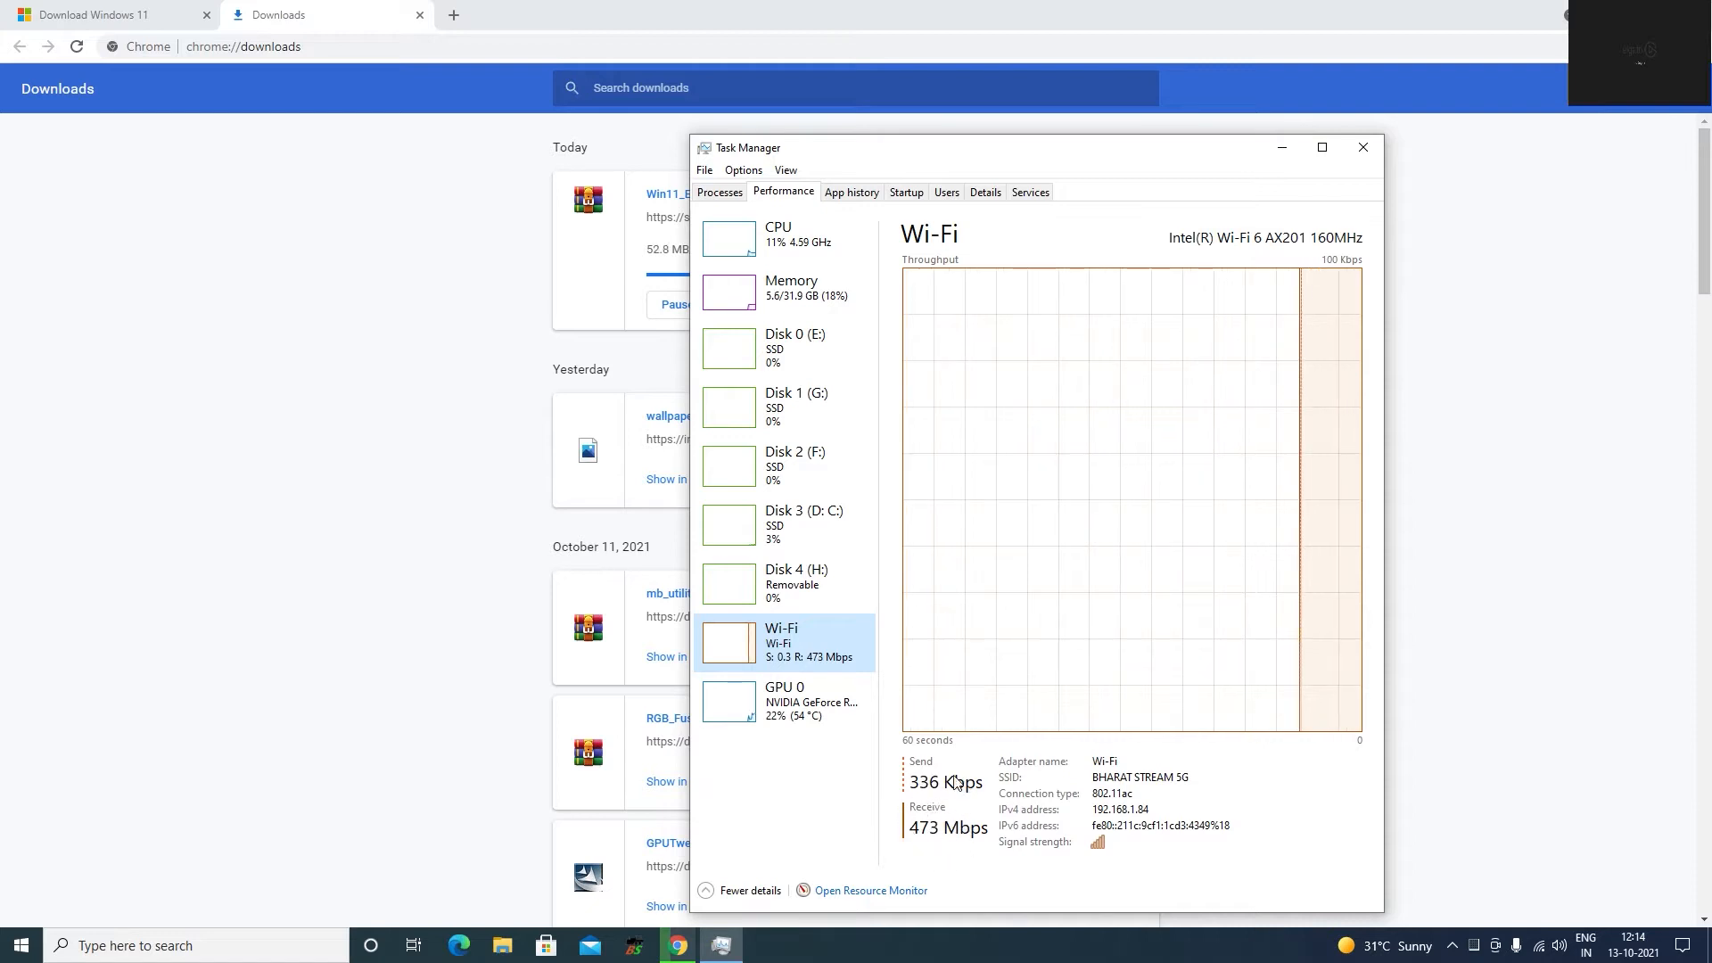
pyautogui.click(1358, 148)
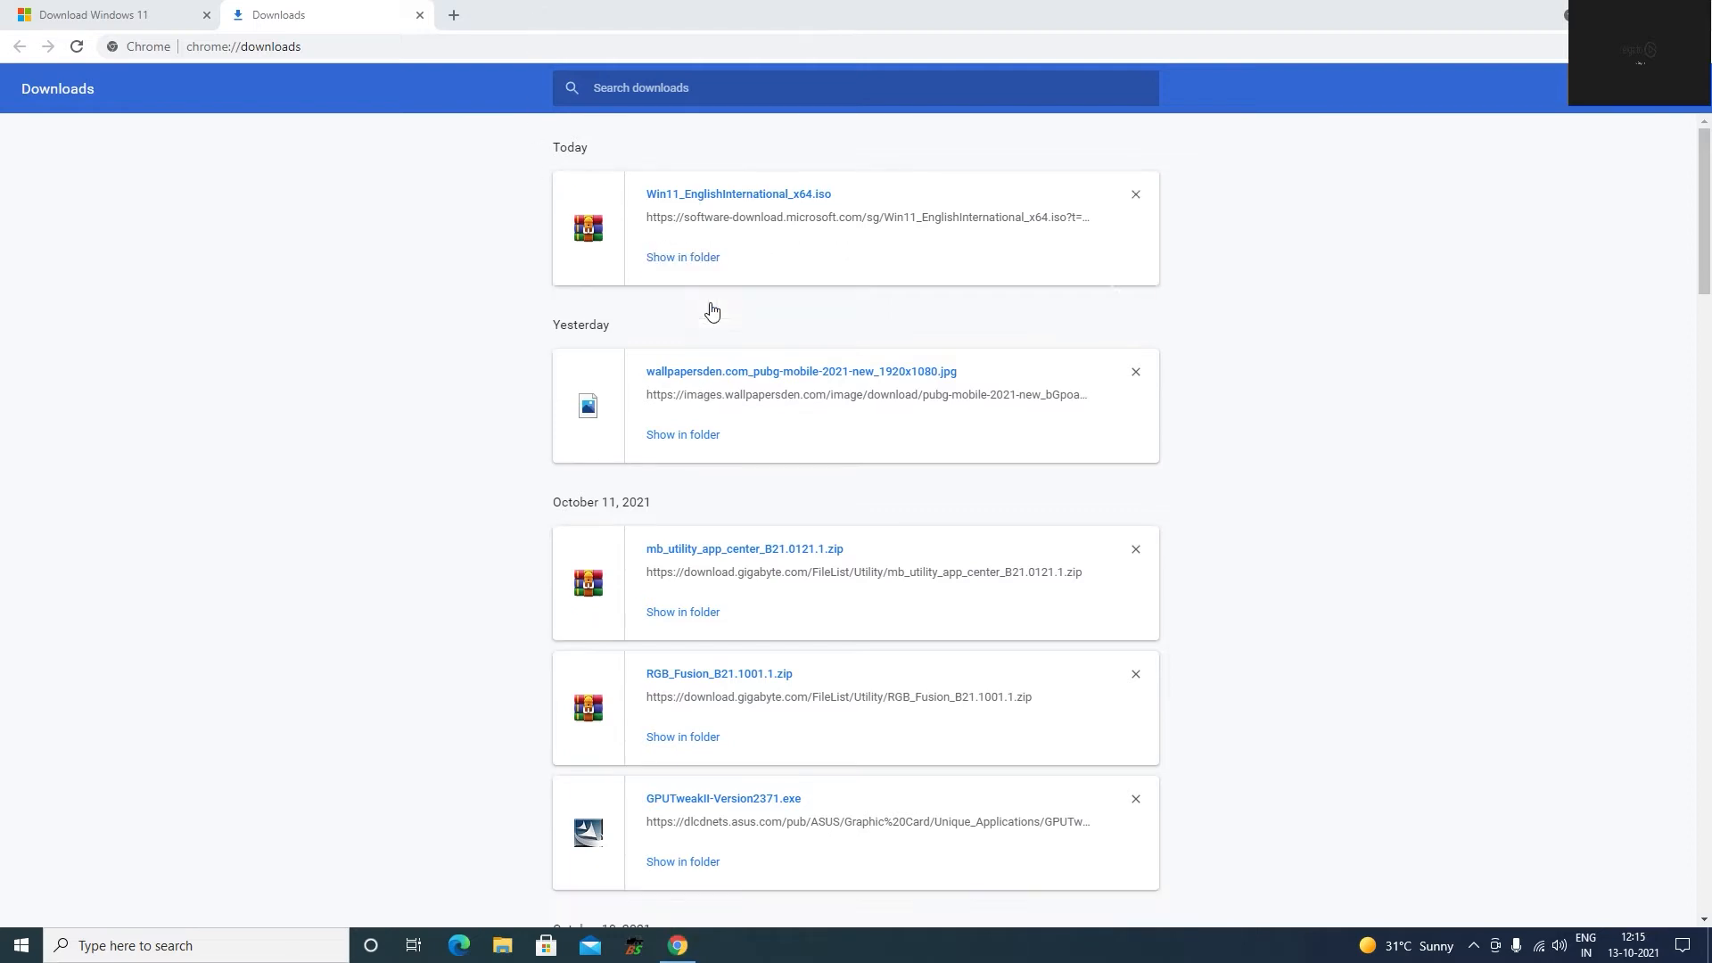
# Search for "rufus download" in a new browser tab and open the official rufus.ie site.
pyautogui.click(453, 15)
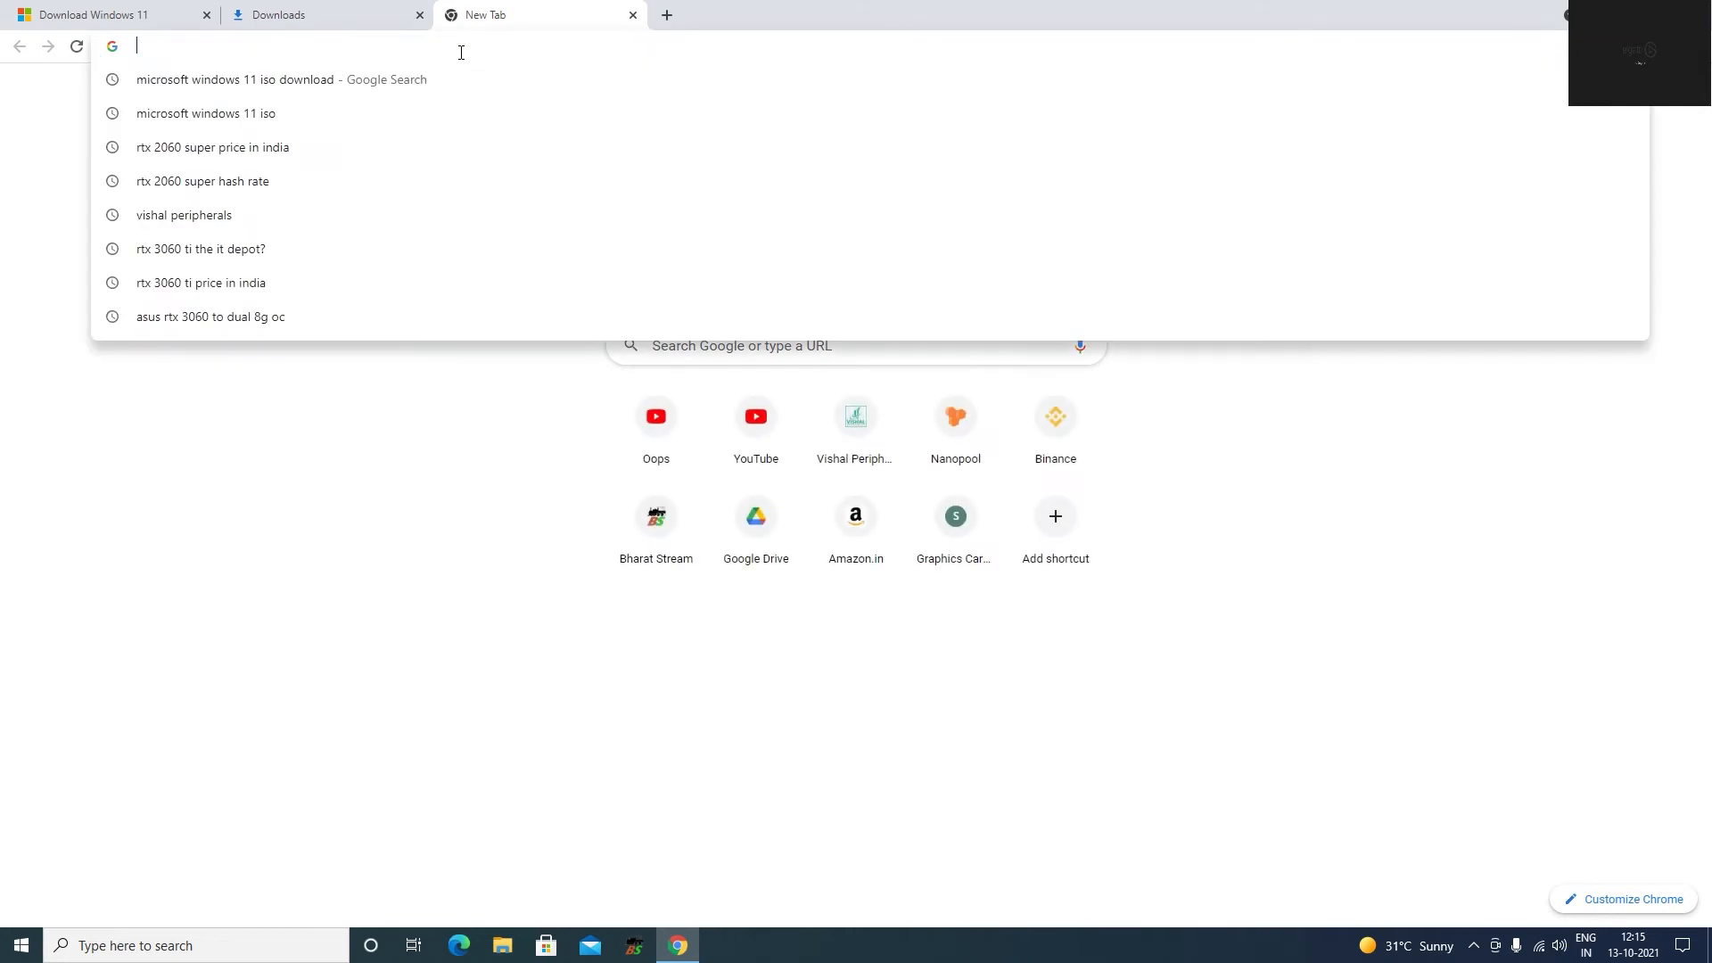
pyautogui.write('rufus')
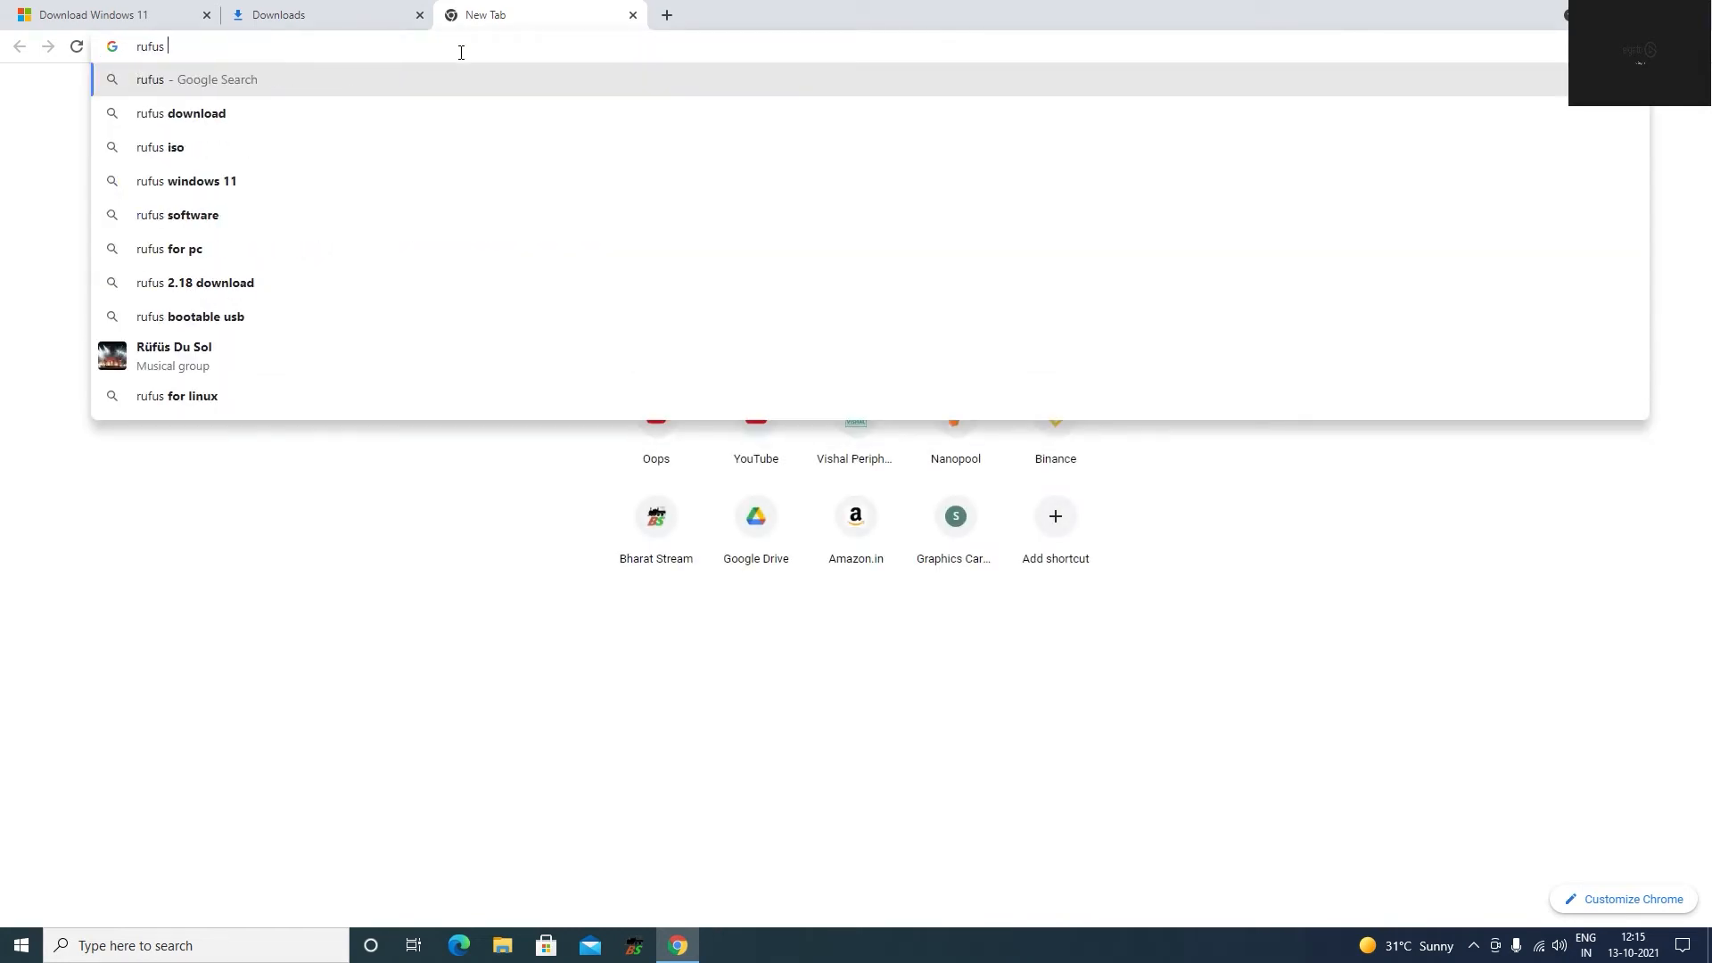
pyautogui.press('Down')
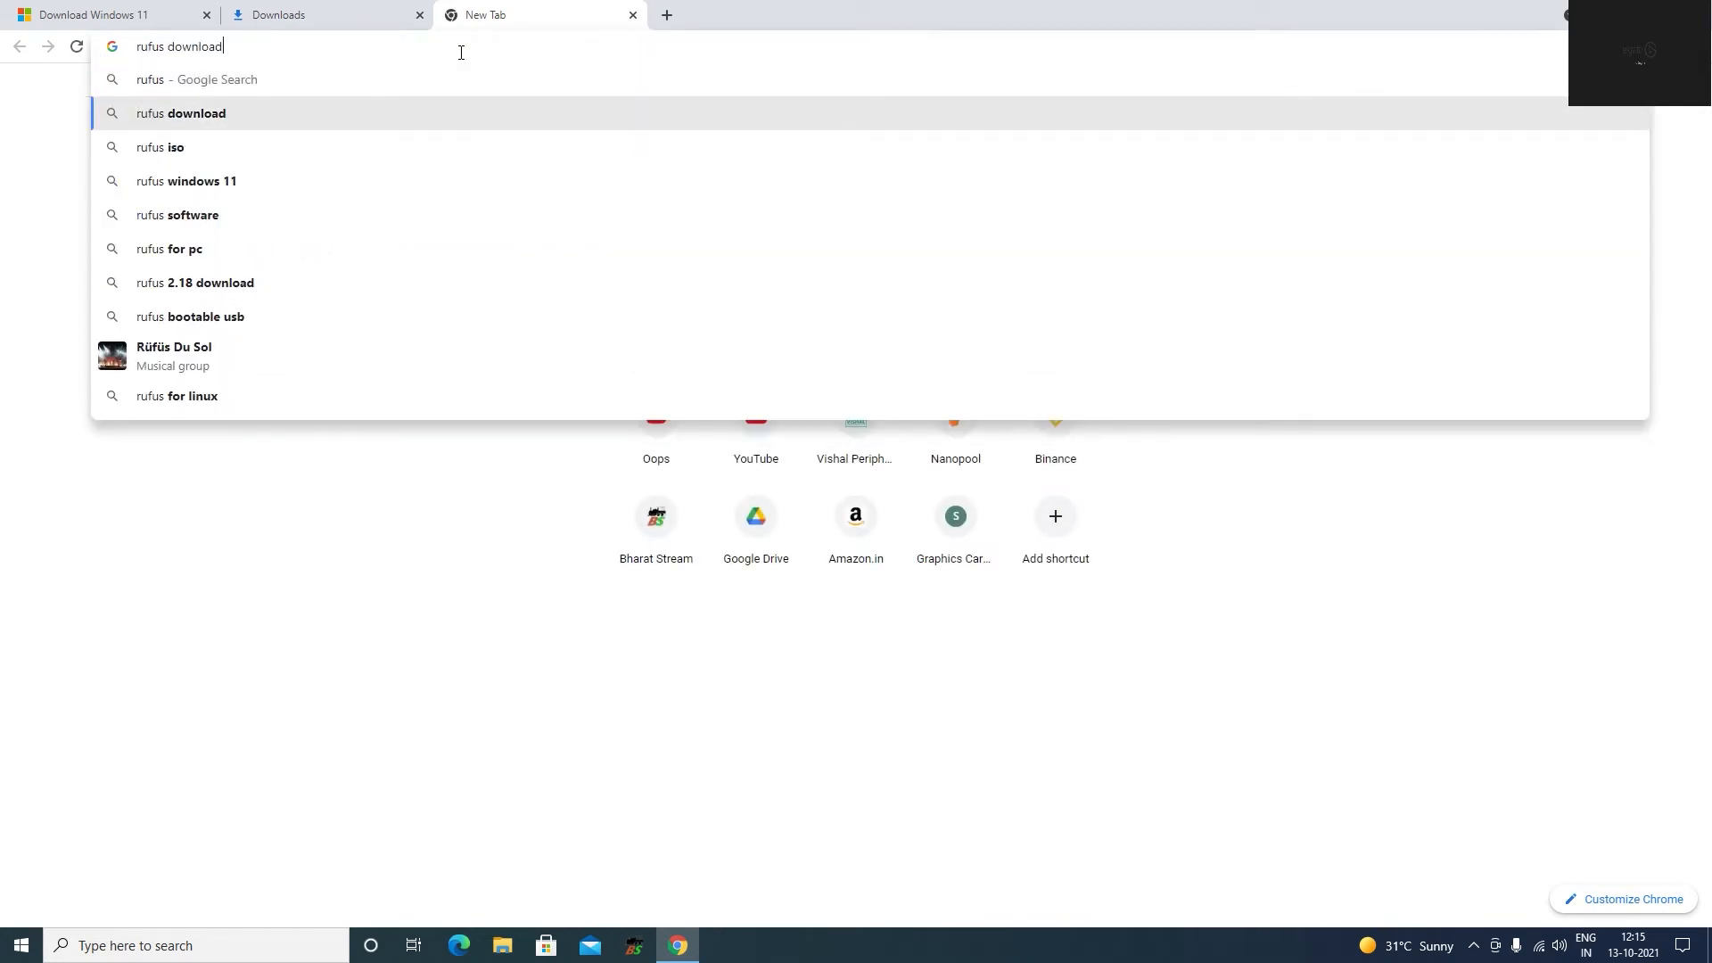
pyautogui.press('Return')
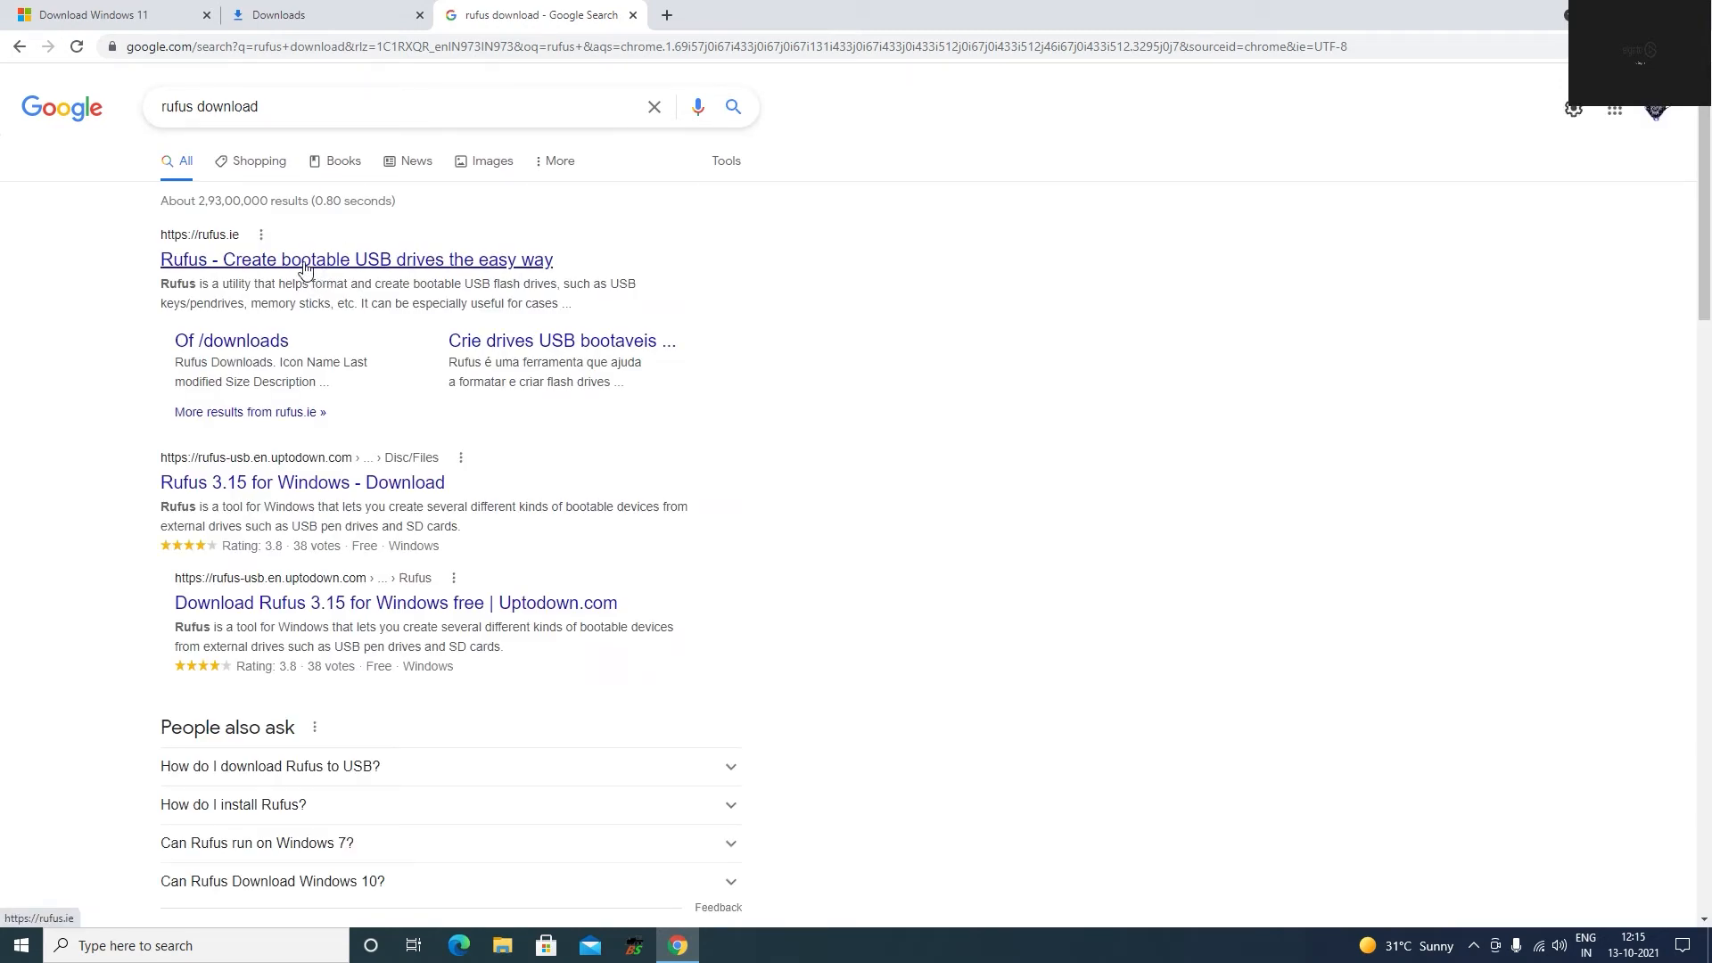
pyautogui.click(305, 260)
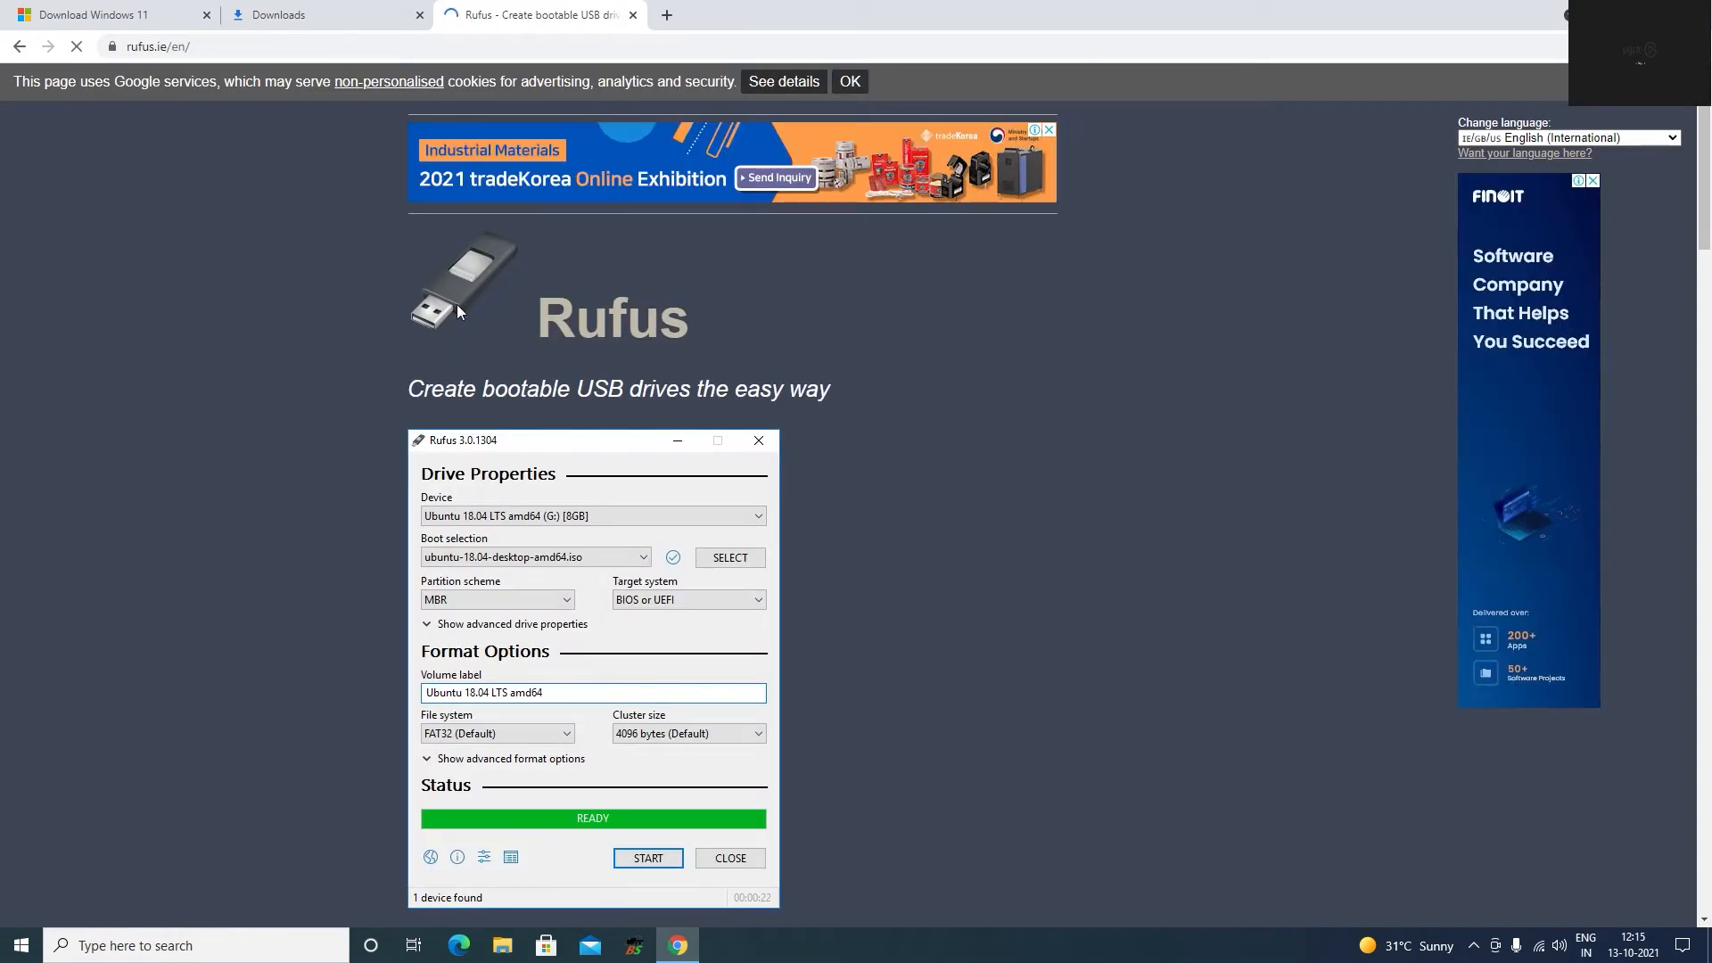
# Download the standard Rufus 3.15 release from the site, dismissing the advertisement.
pyautogui.scroll(-7, 613, 695)
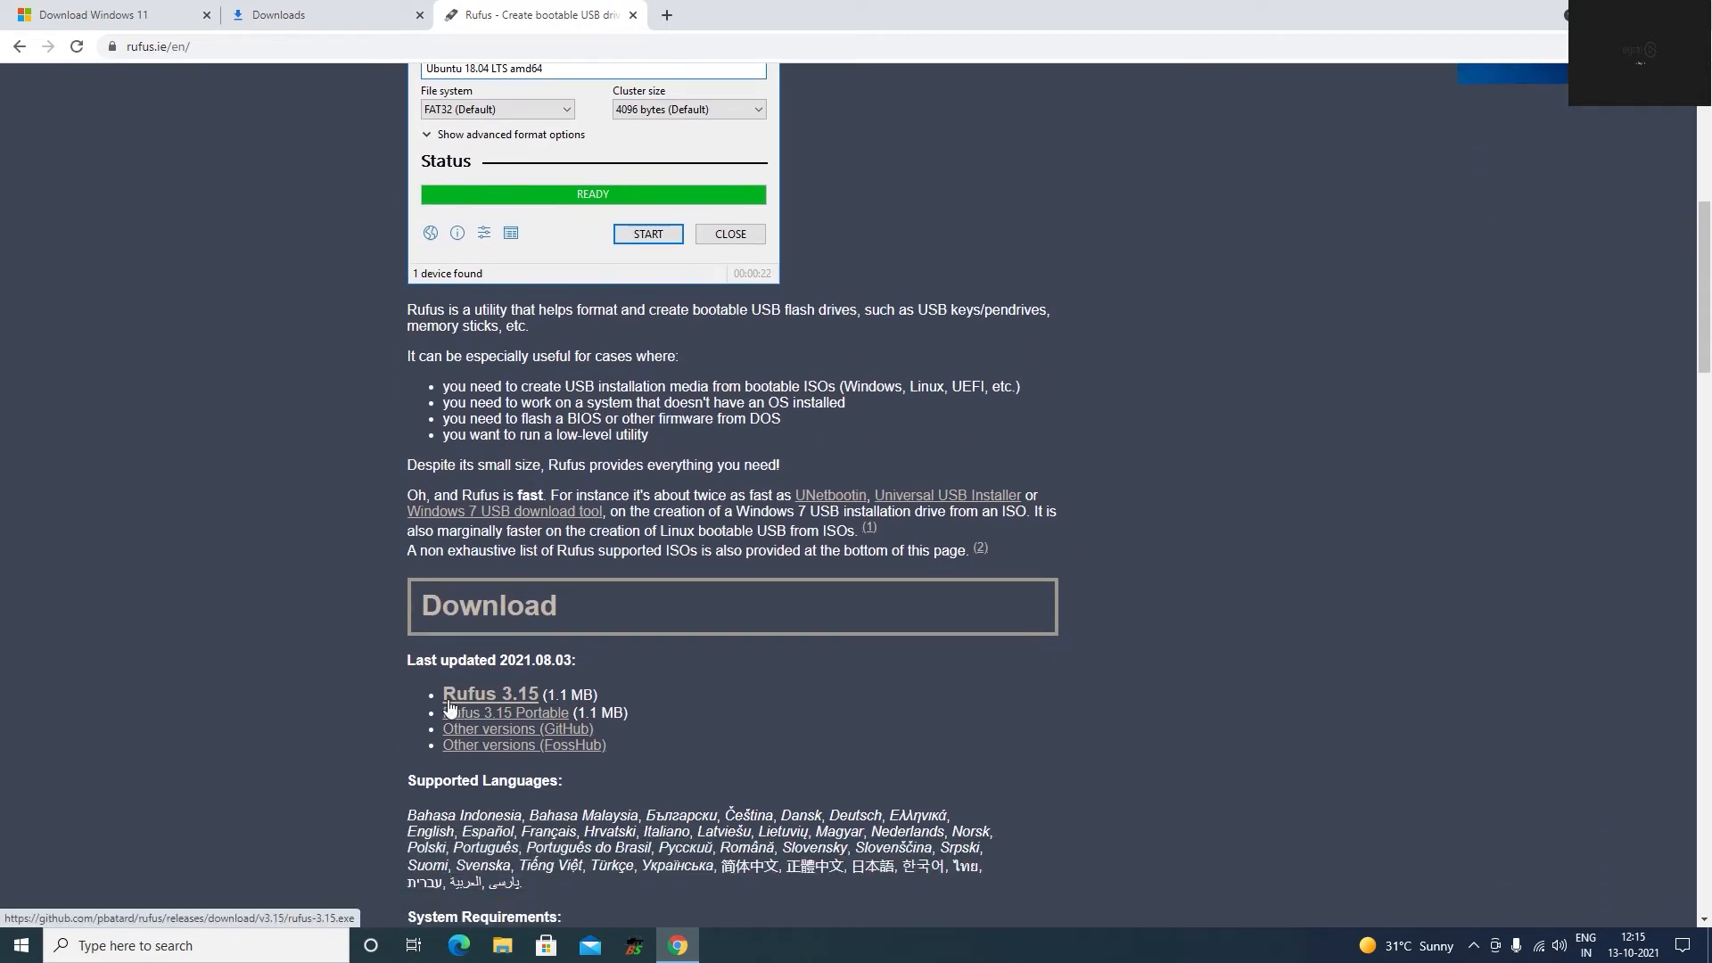
pyautogui.click(482, 695)
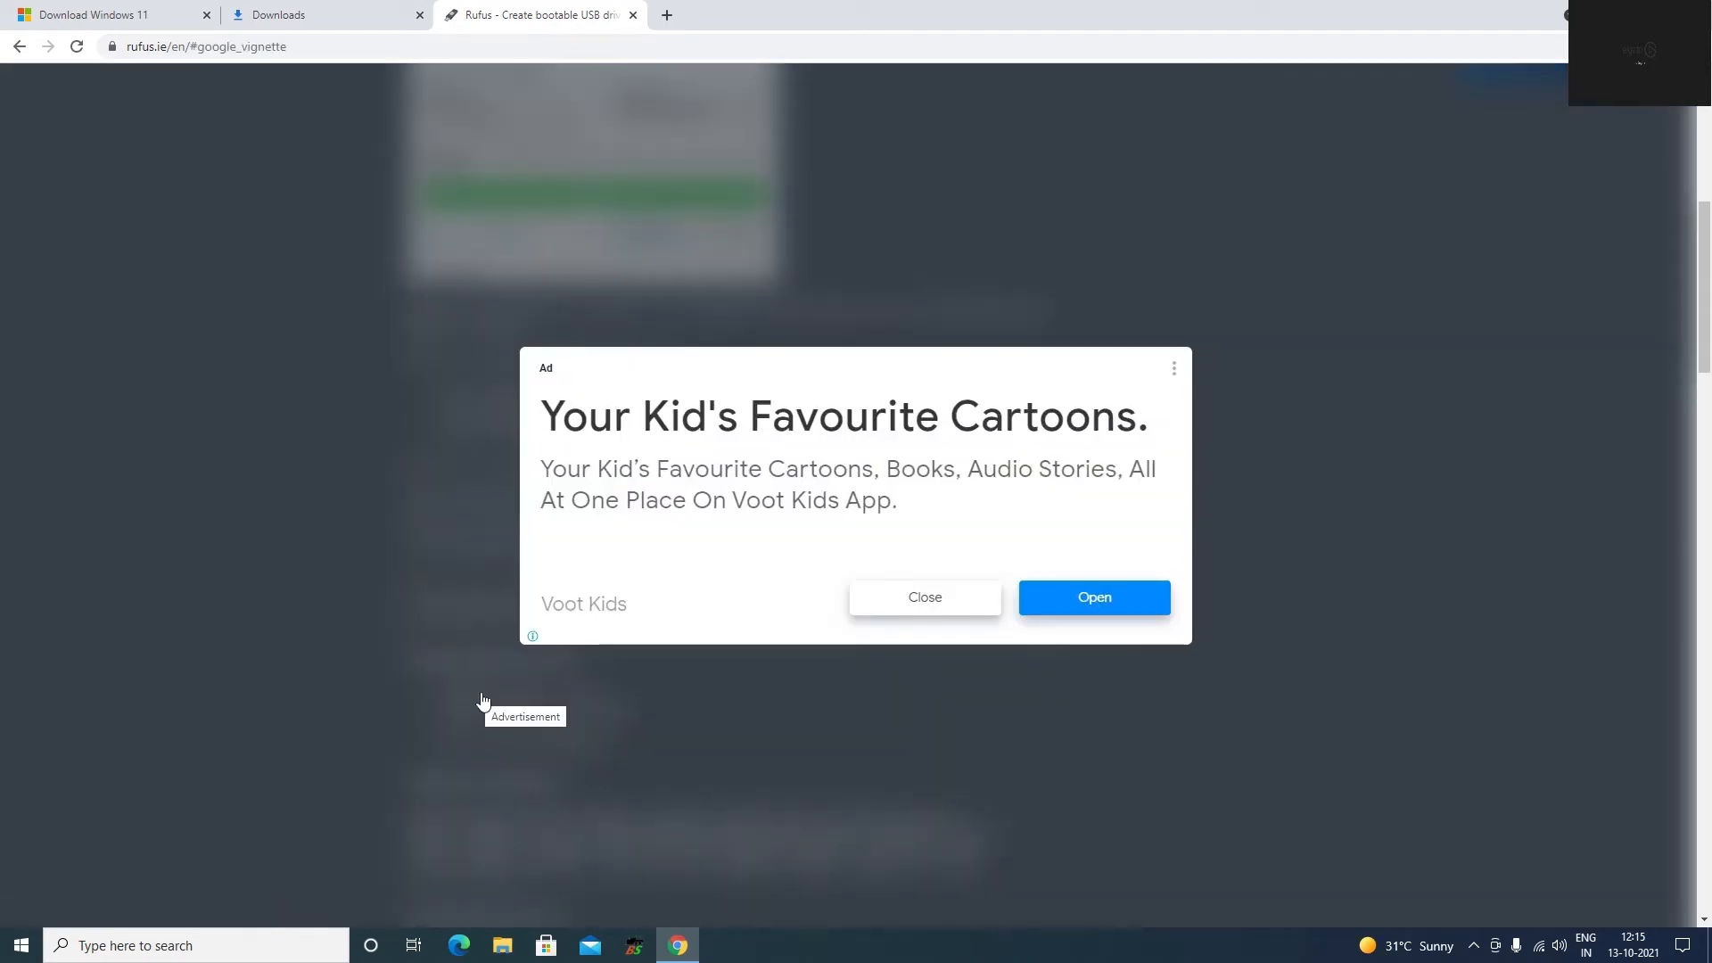
pyautogui.click(455, 694)
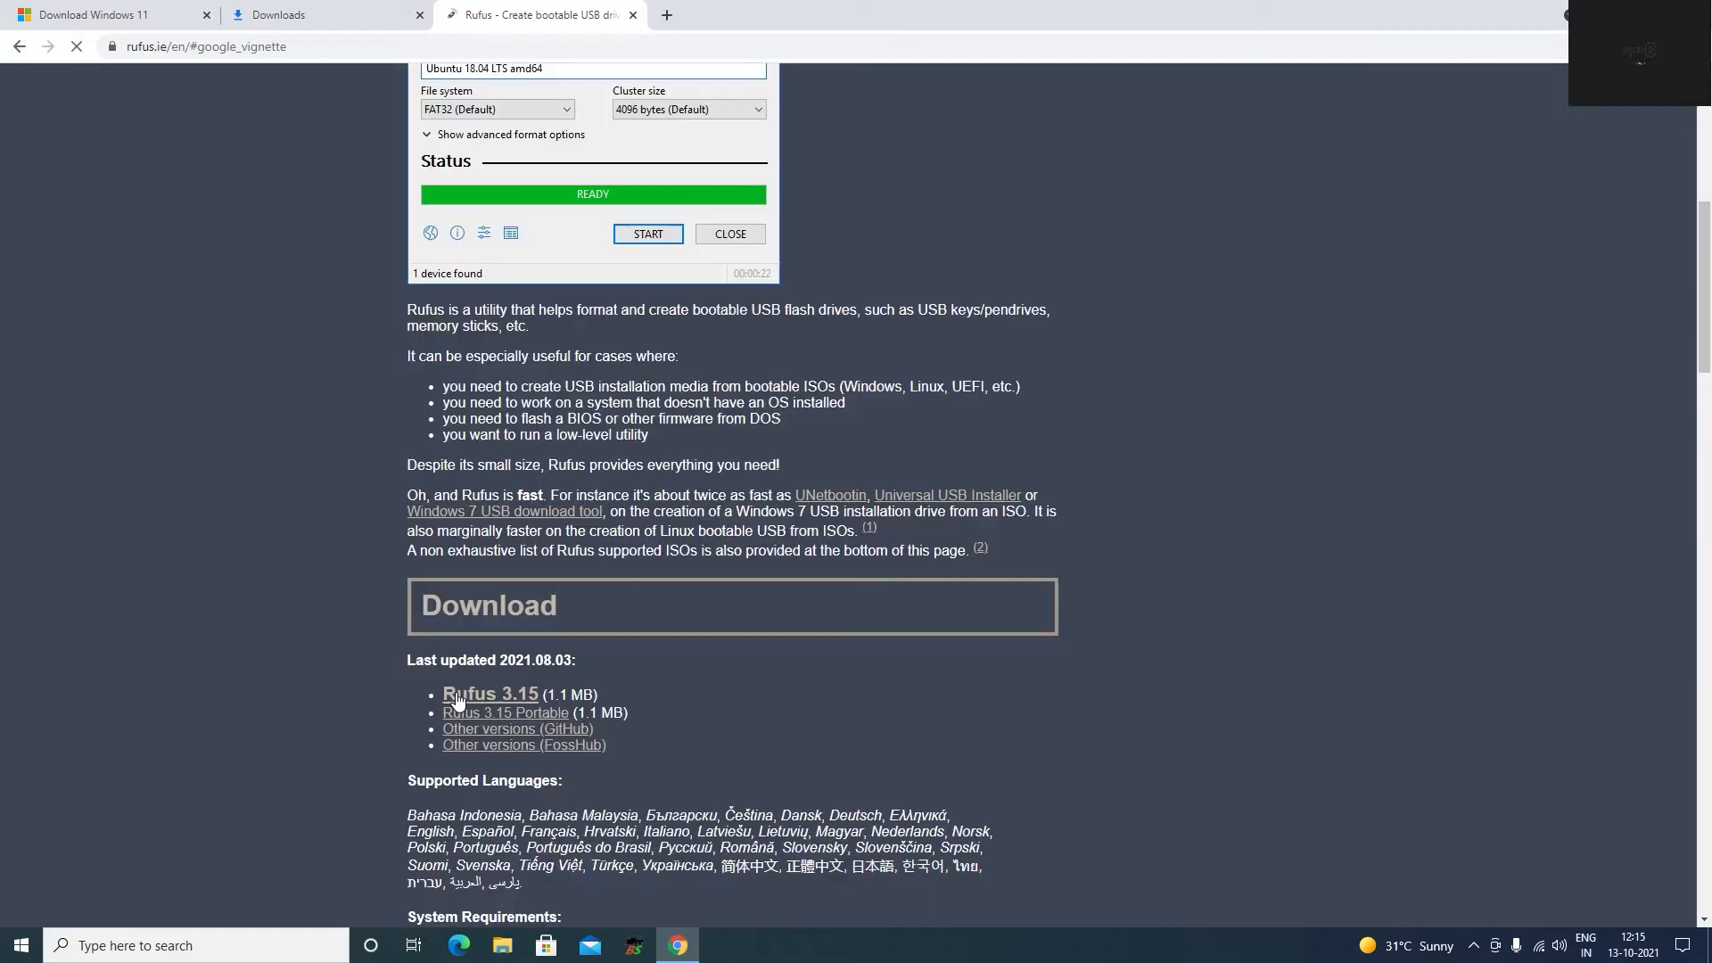
pyautogui.click(476, 695)
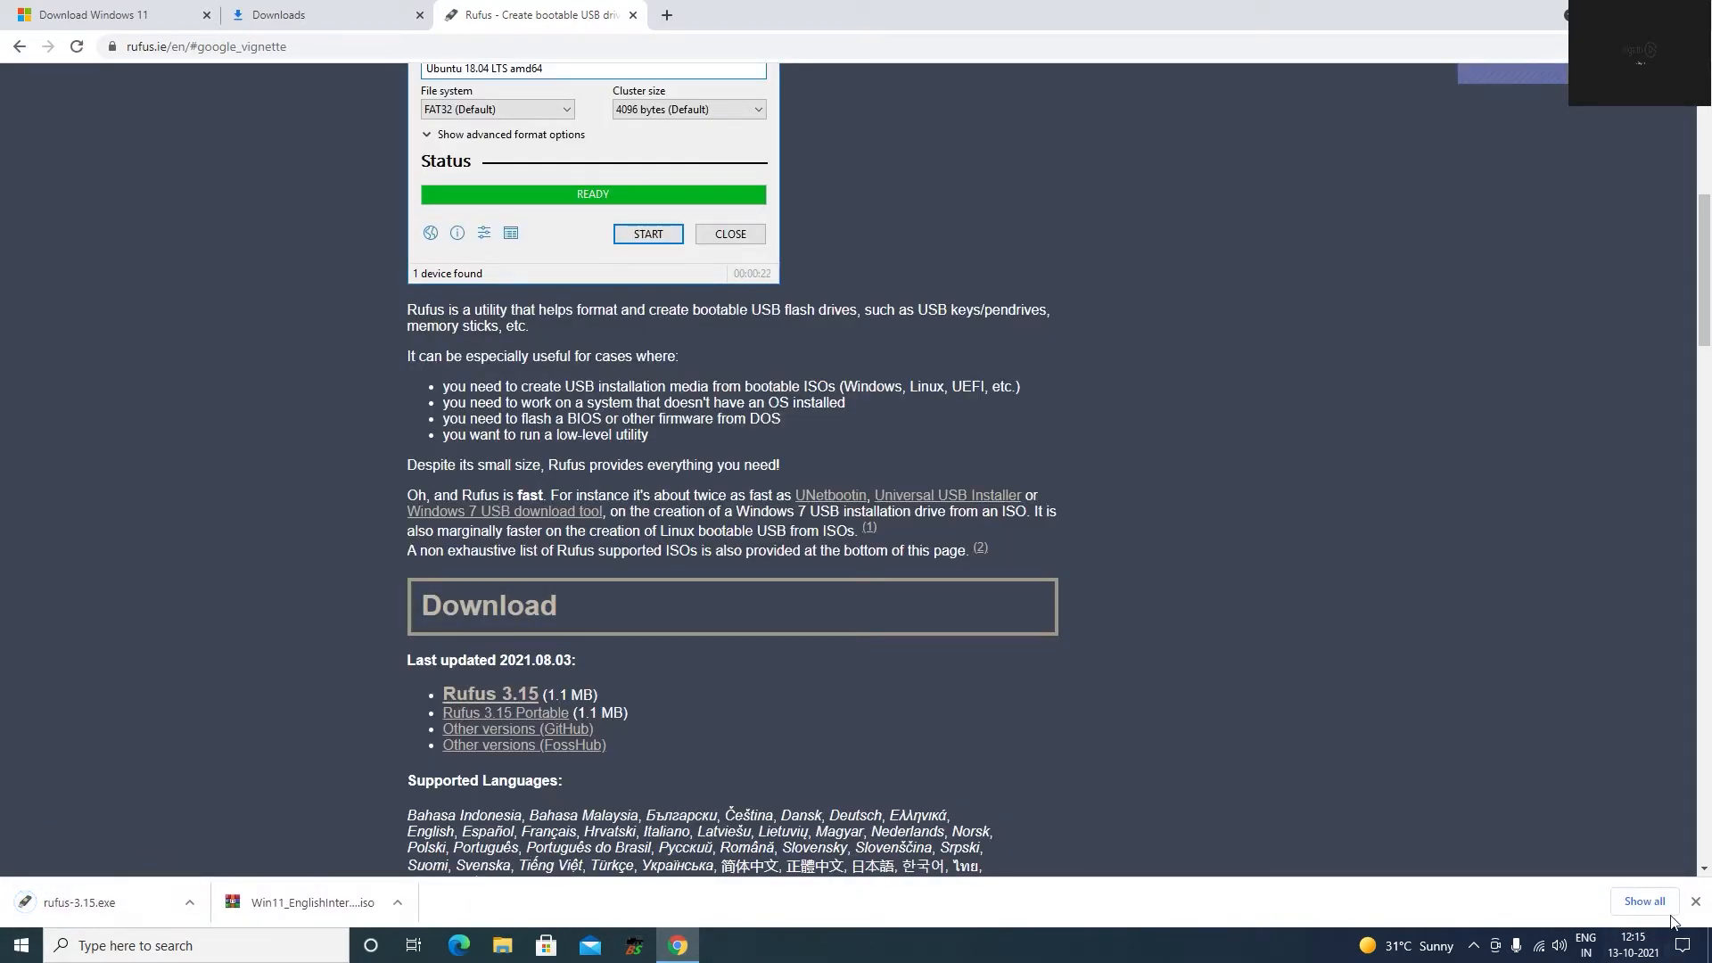
# Locate rufus-3.15.exe in its download folder and launch it, allowing it to check for updates online.
pyautogui.click(1643, 901)
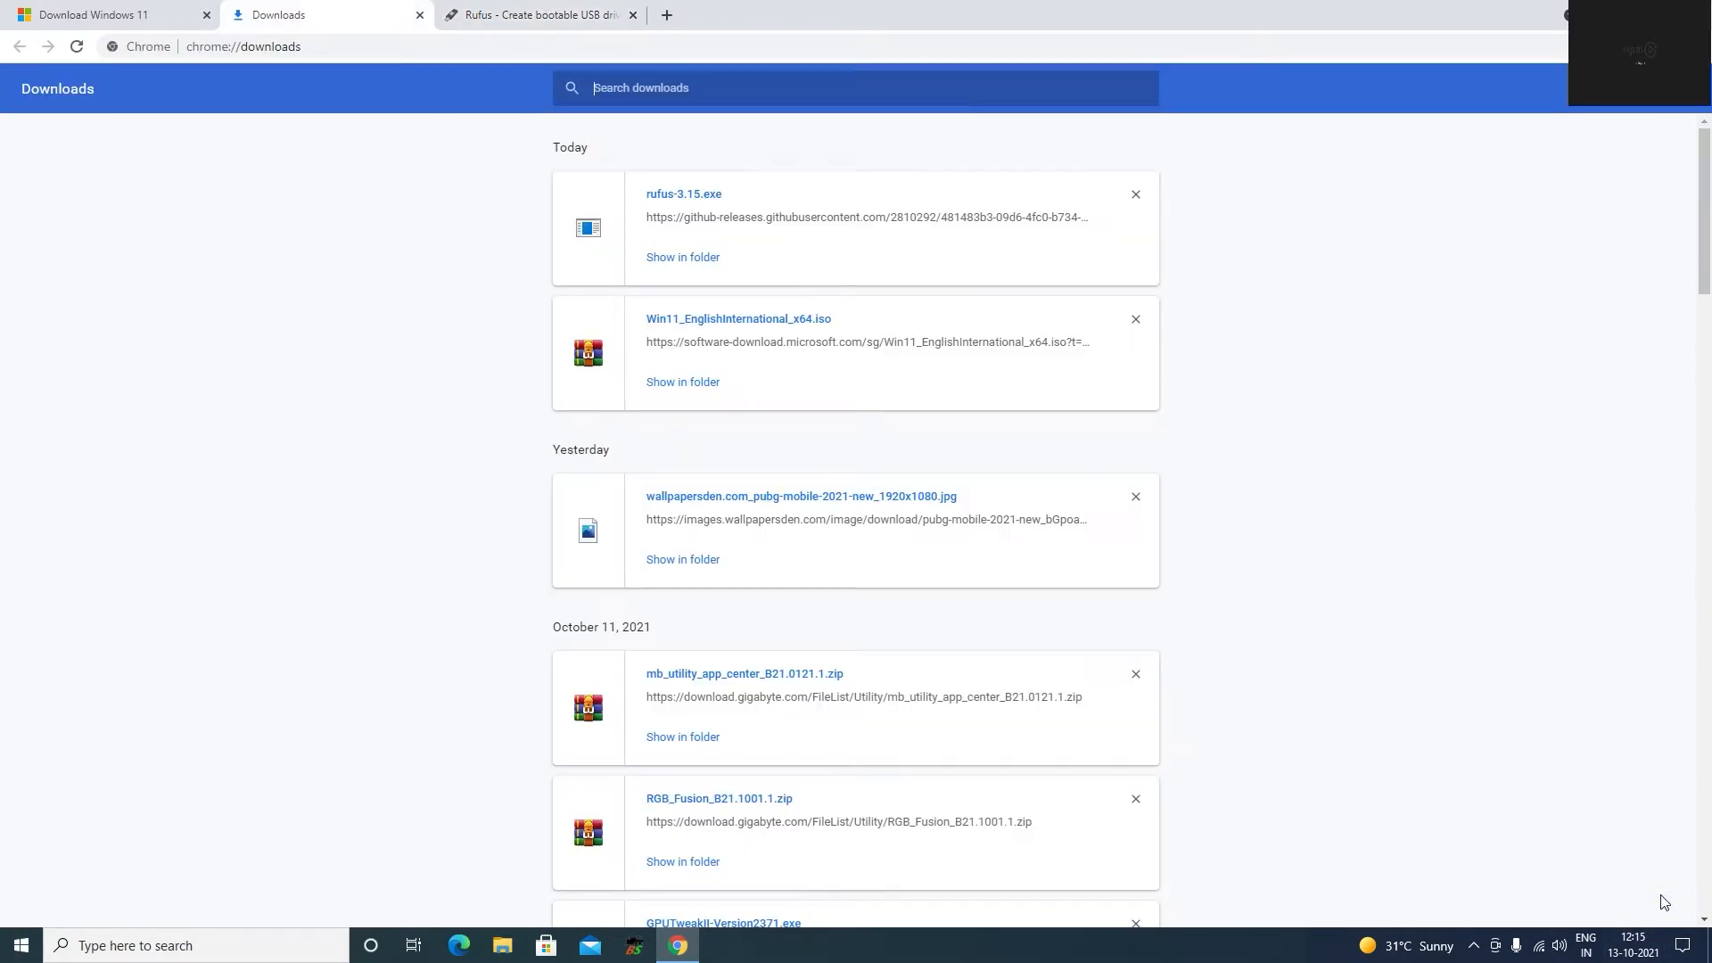
pyautogui.click(699, 258)
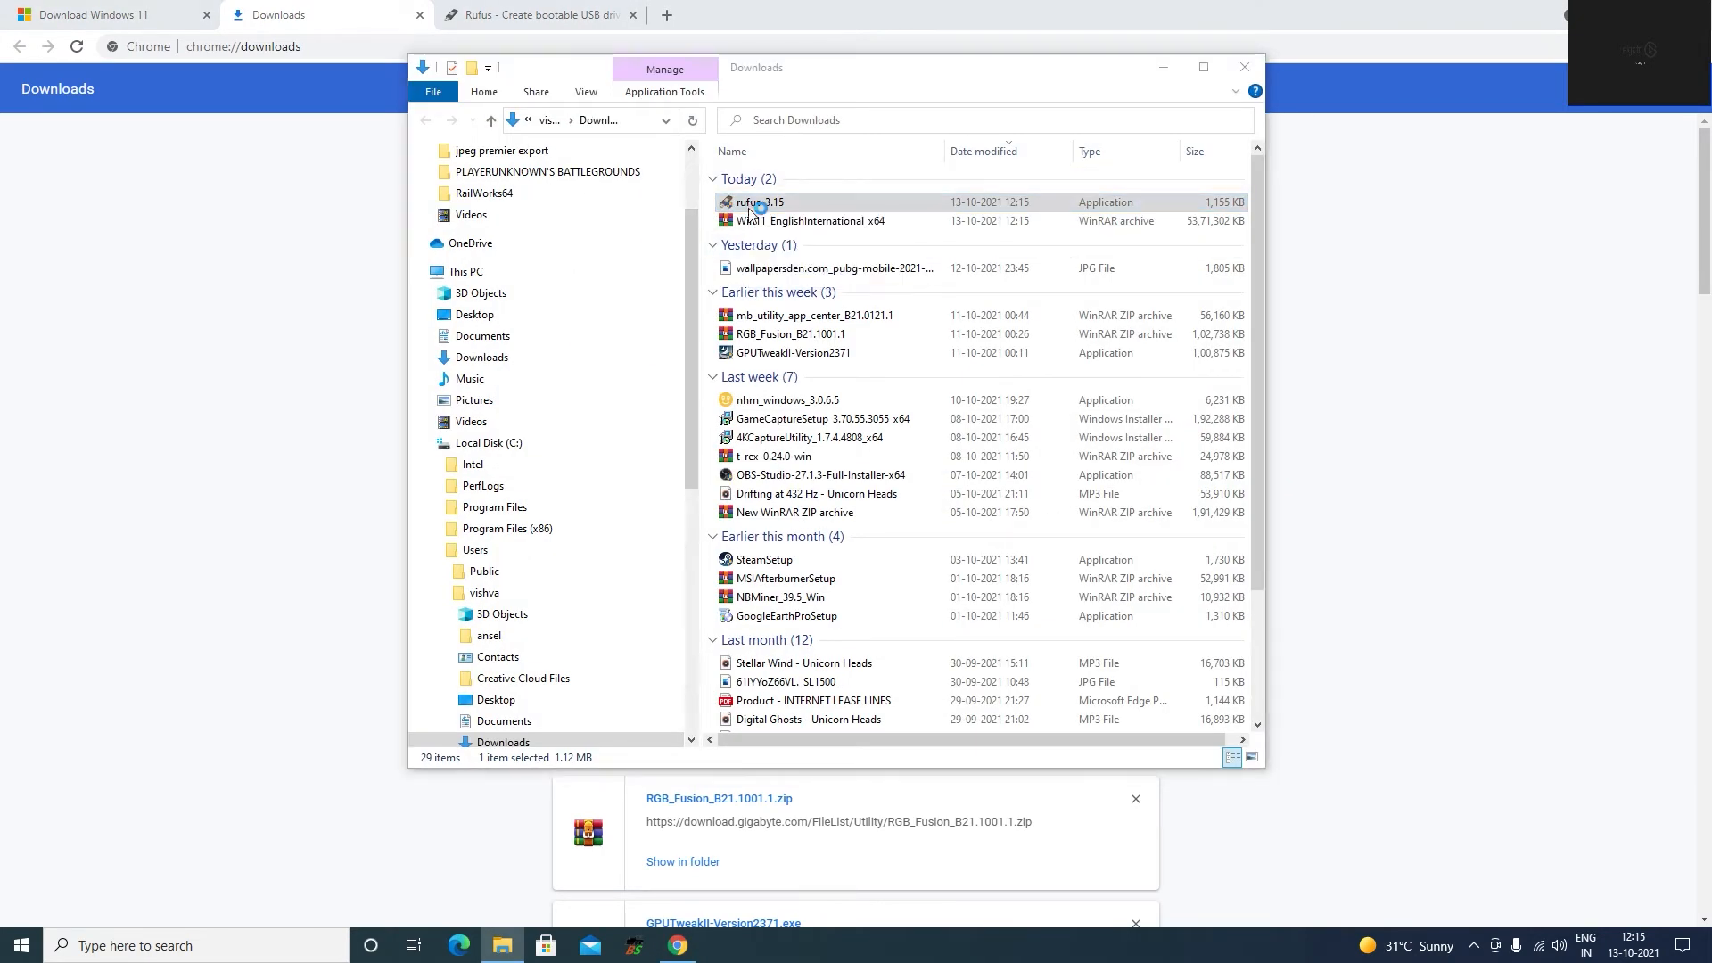
pyautogui.doubleClick(749, 204)
pyautogui.click(764, 594)
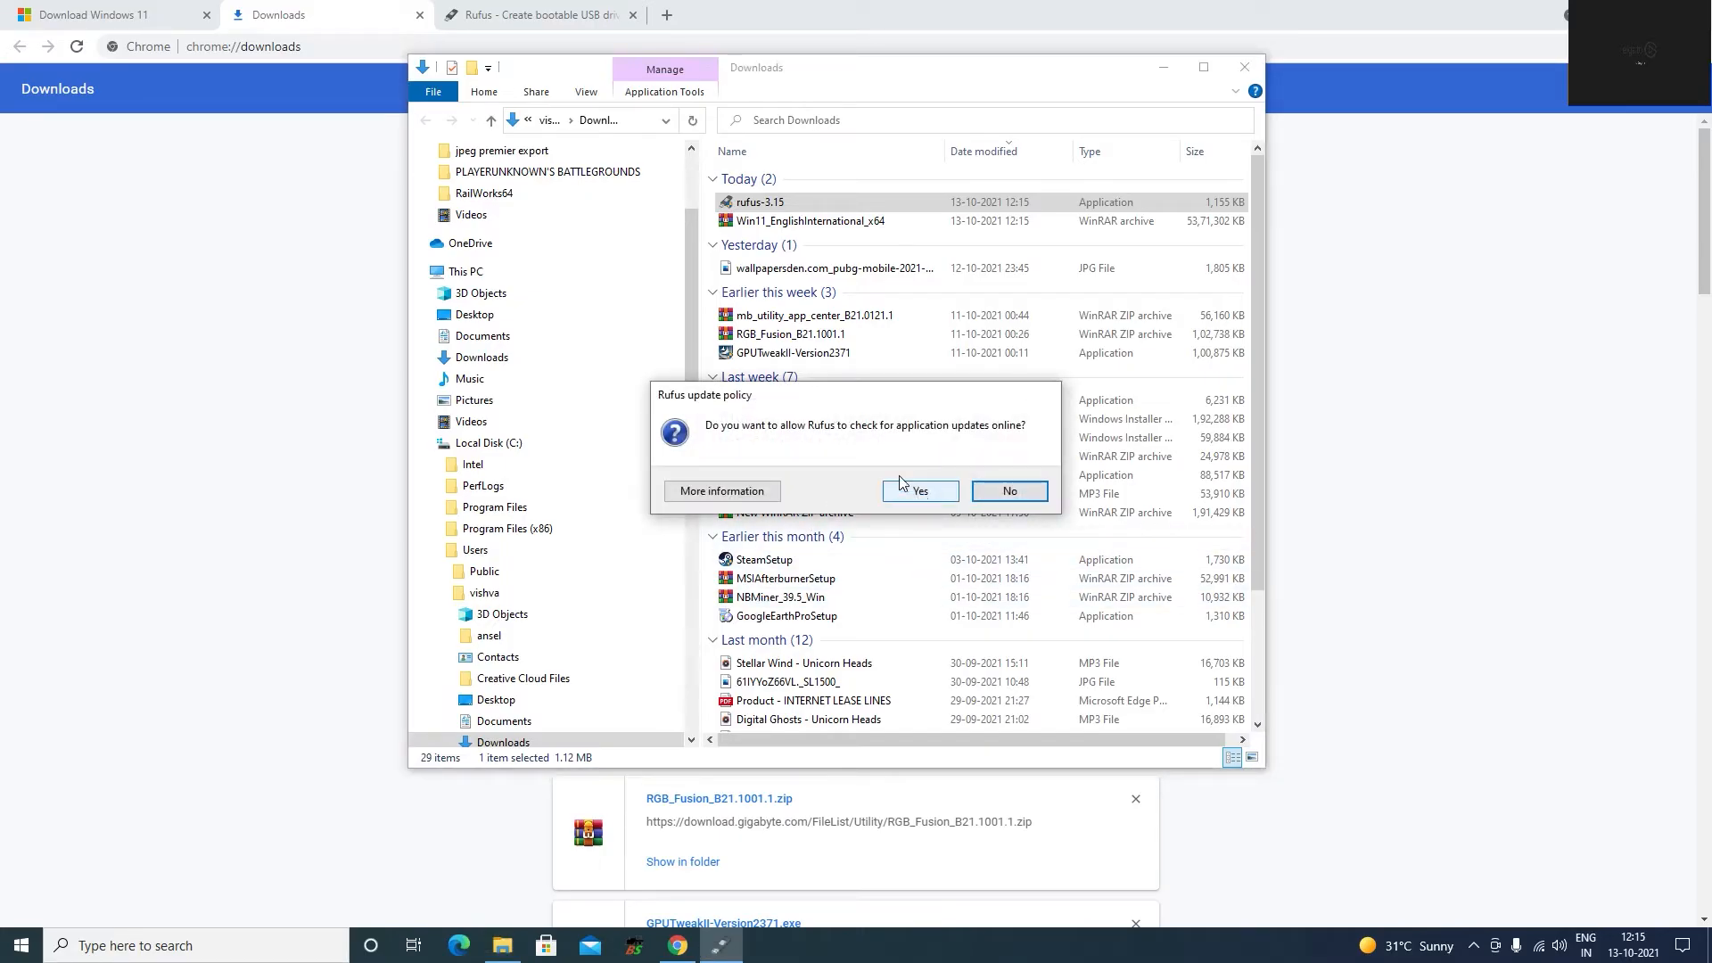
pyautogui.click(927, 499)
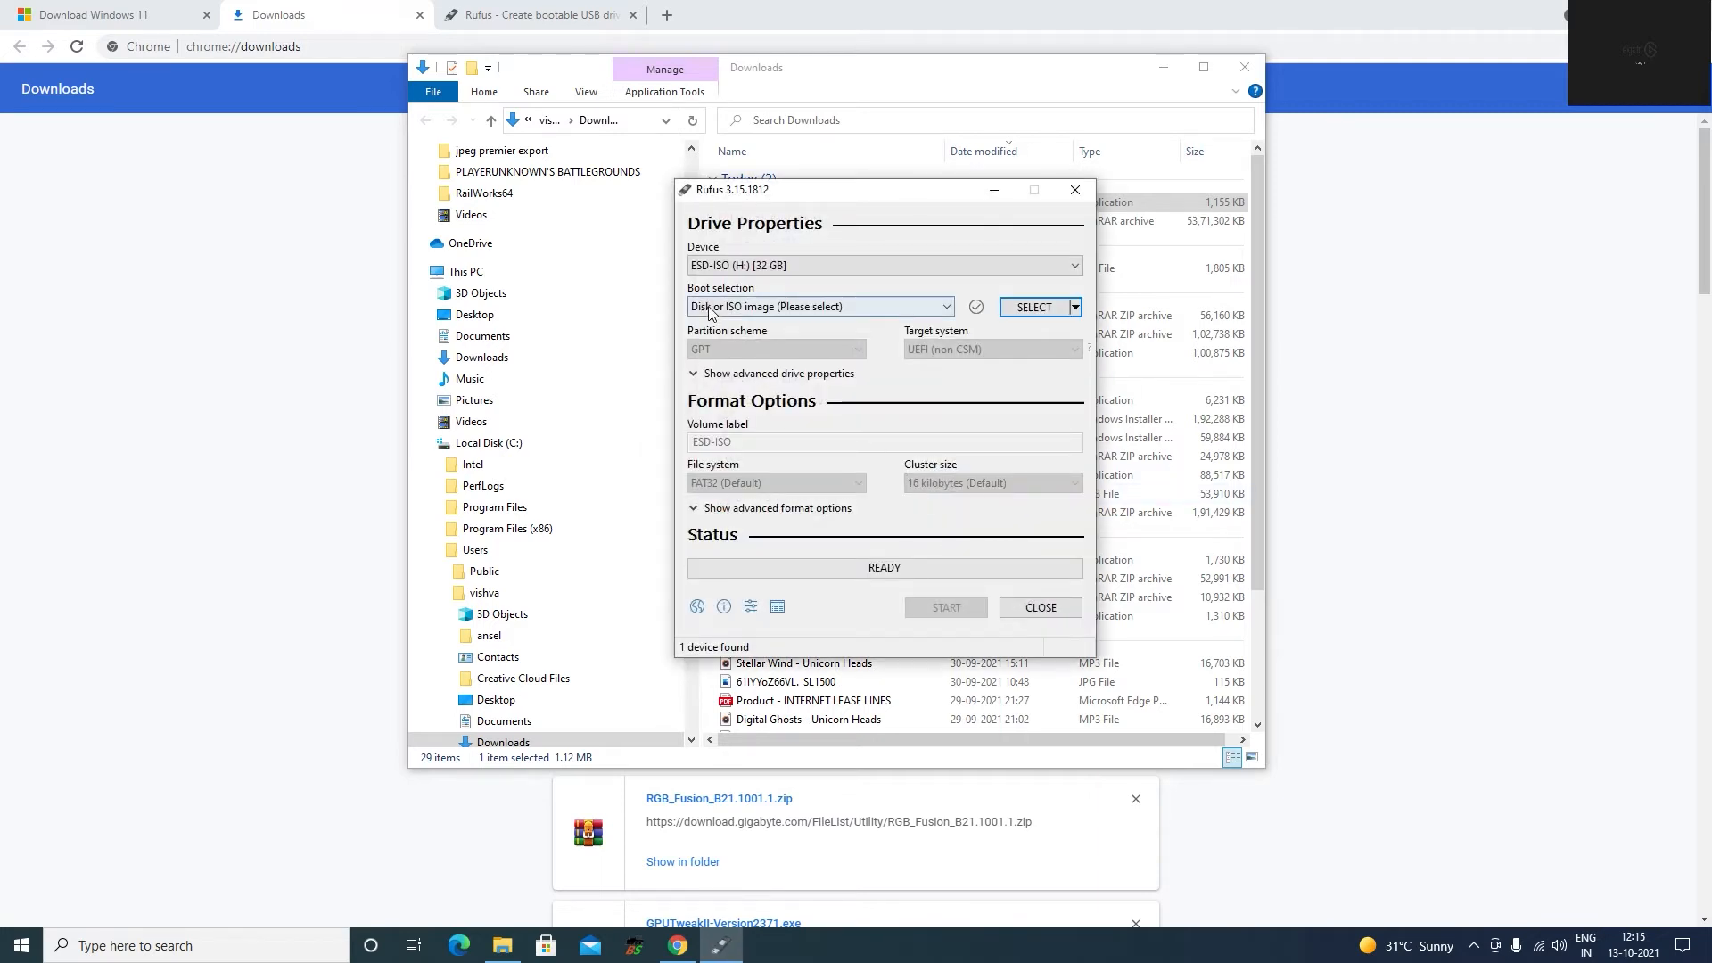
# Choose the 32 GB ESD-ISO (H:) drive as the target device and keep the boot selection on Disk or ISO image.
pyautogui.click(812, 262)
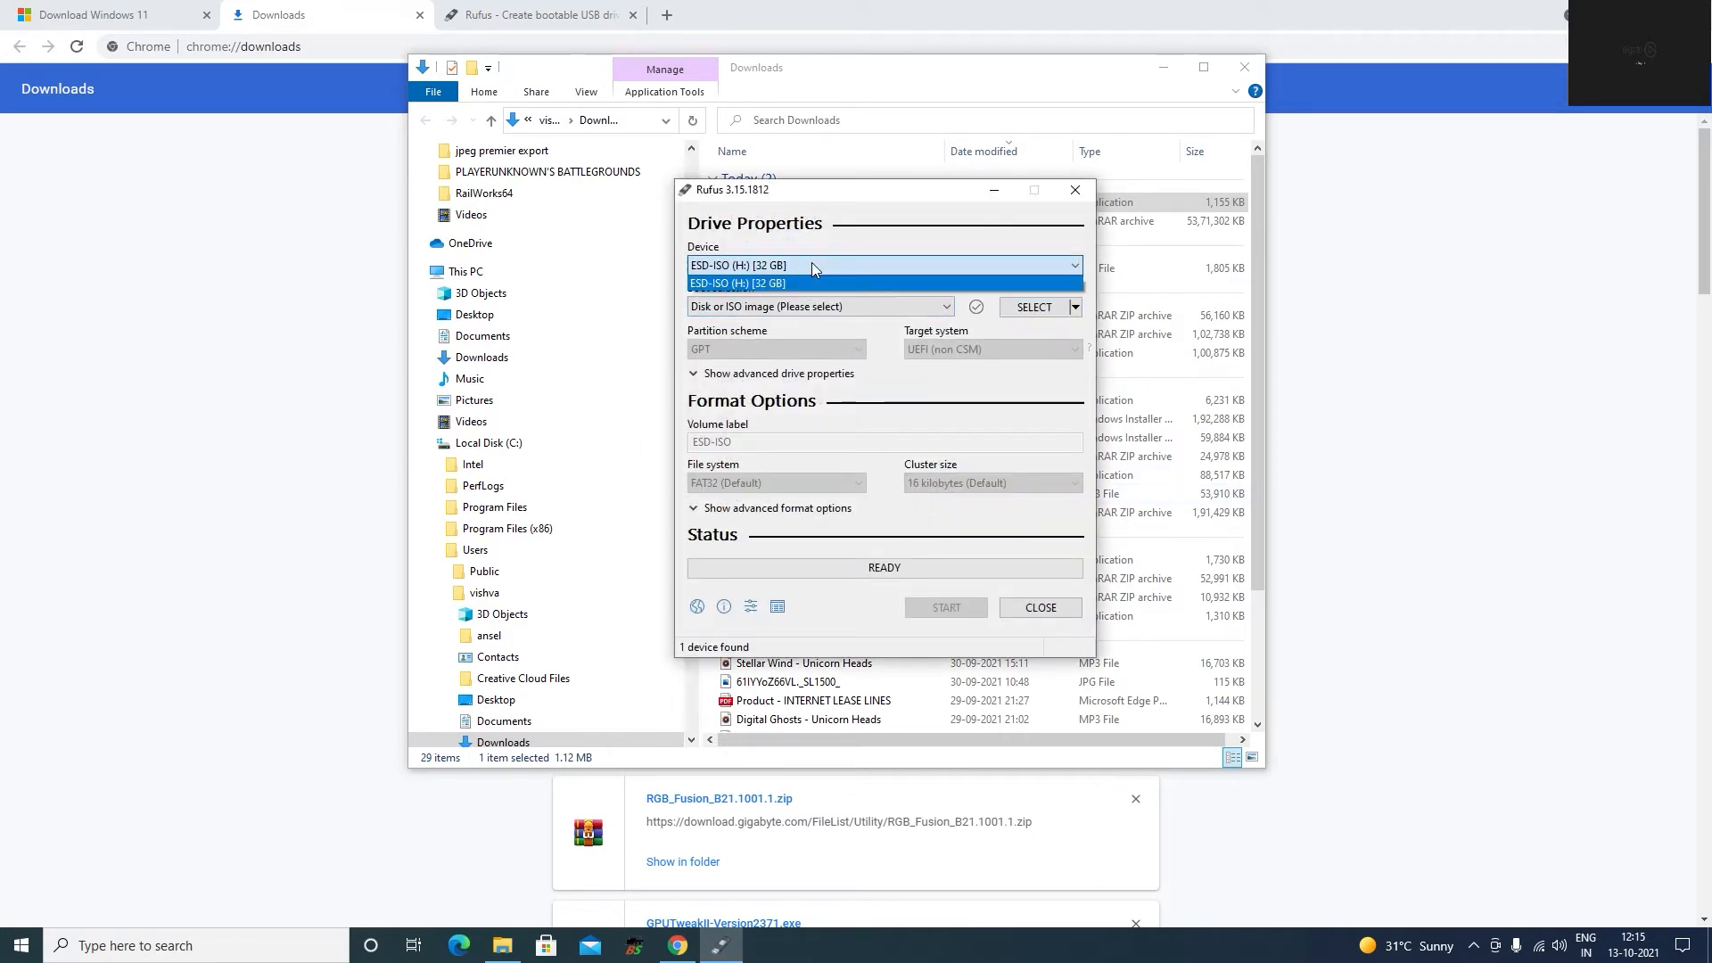
pyautogui.click(801, 280)
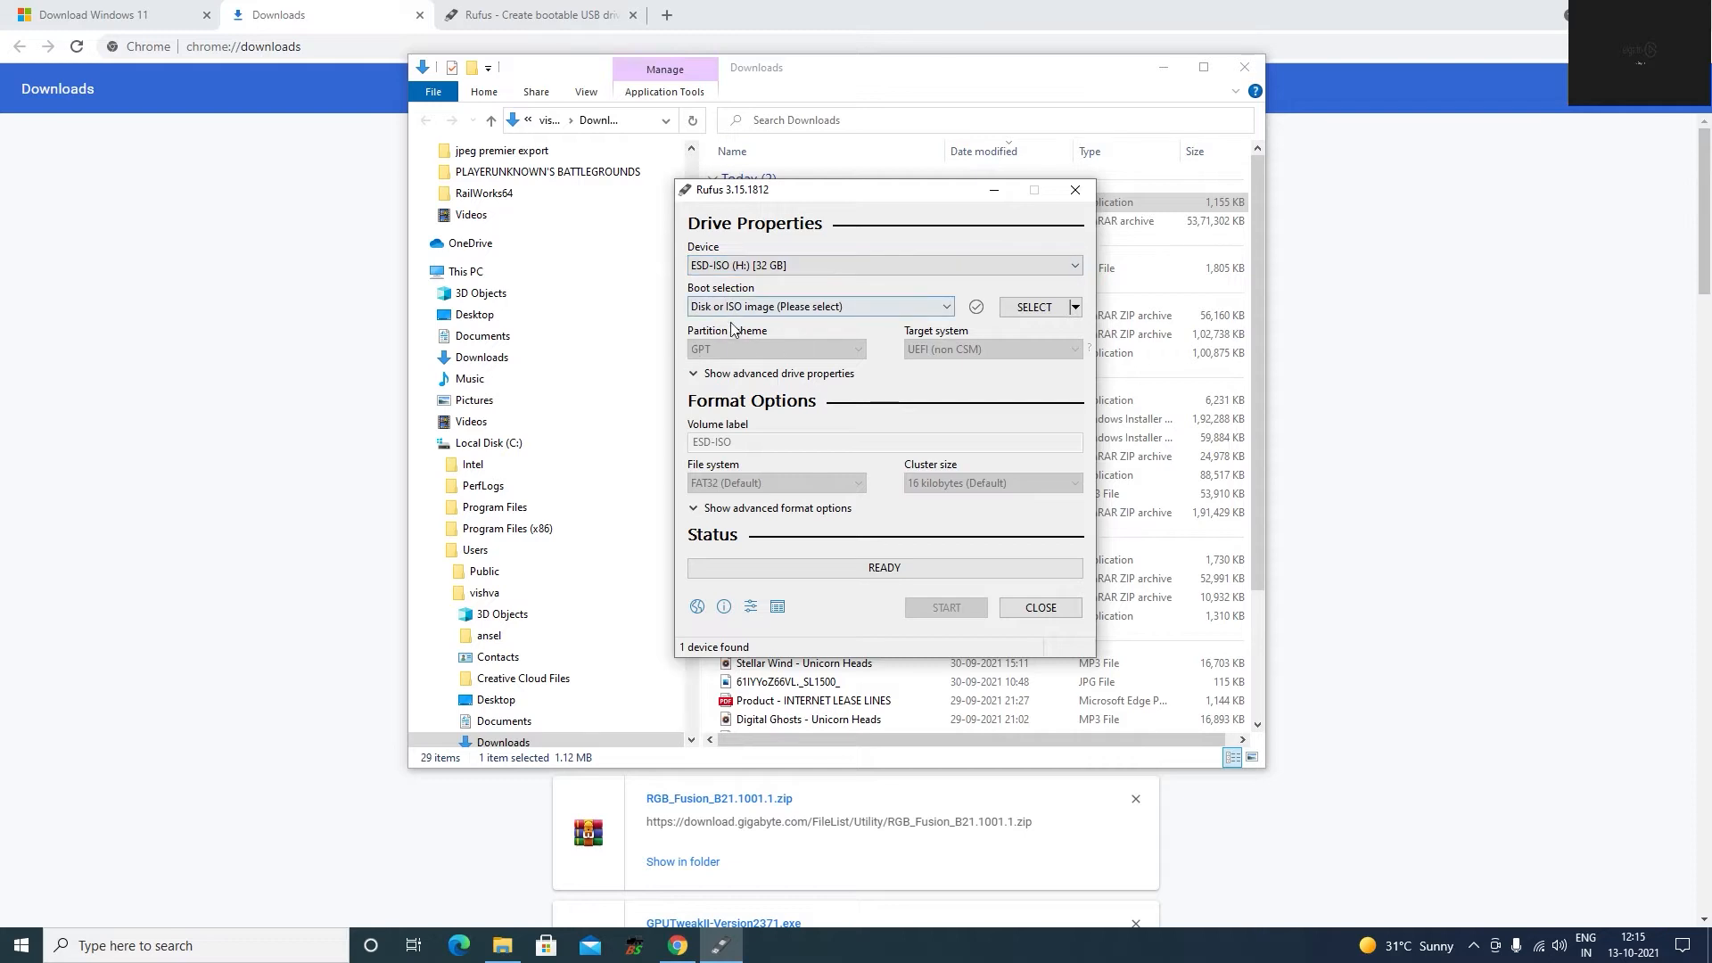
pyautogui.click(918, 308)
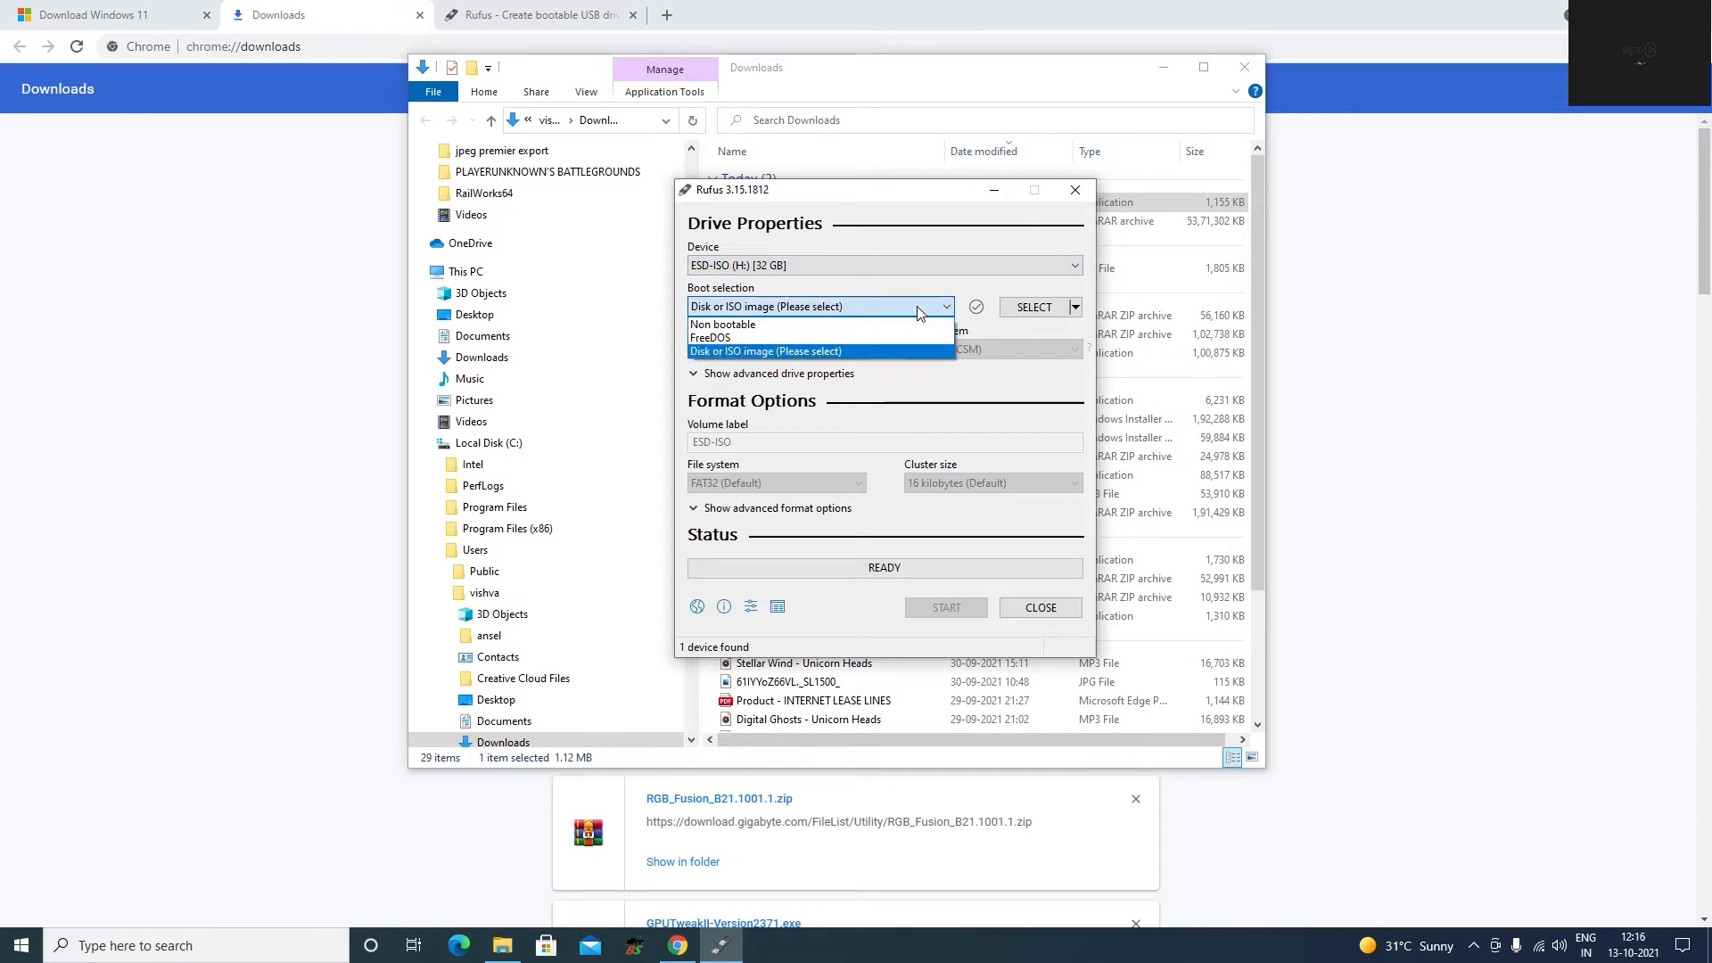
pyautogui.click(919, 307)
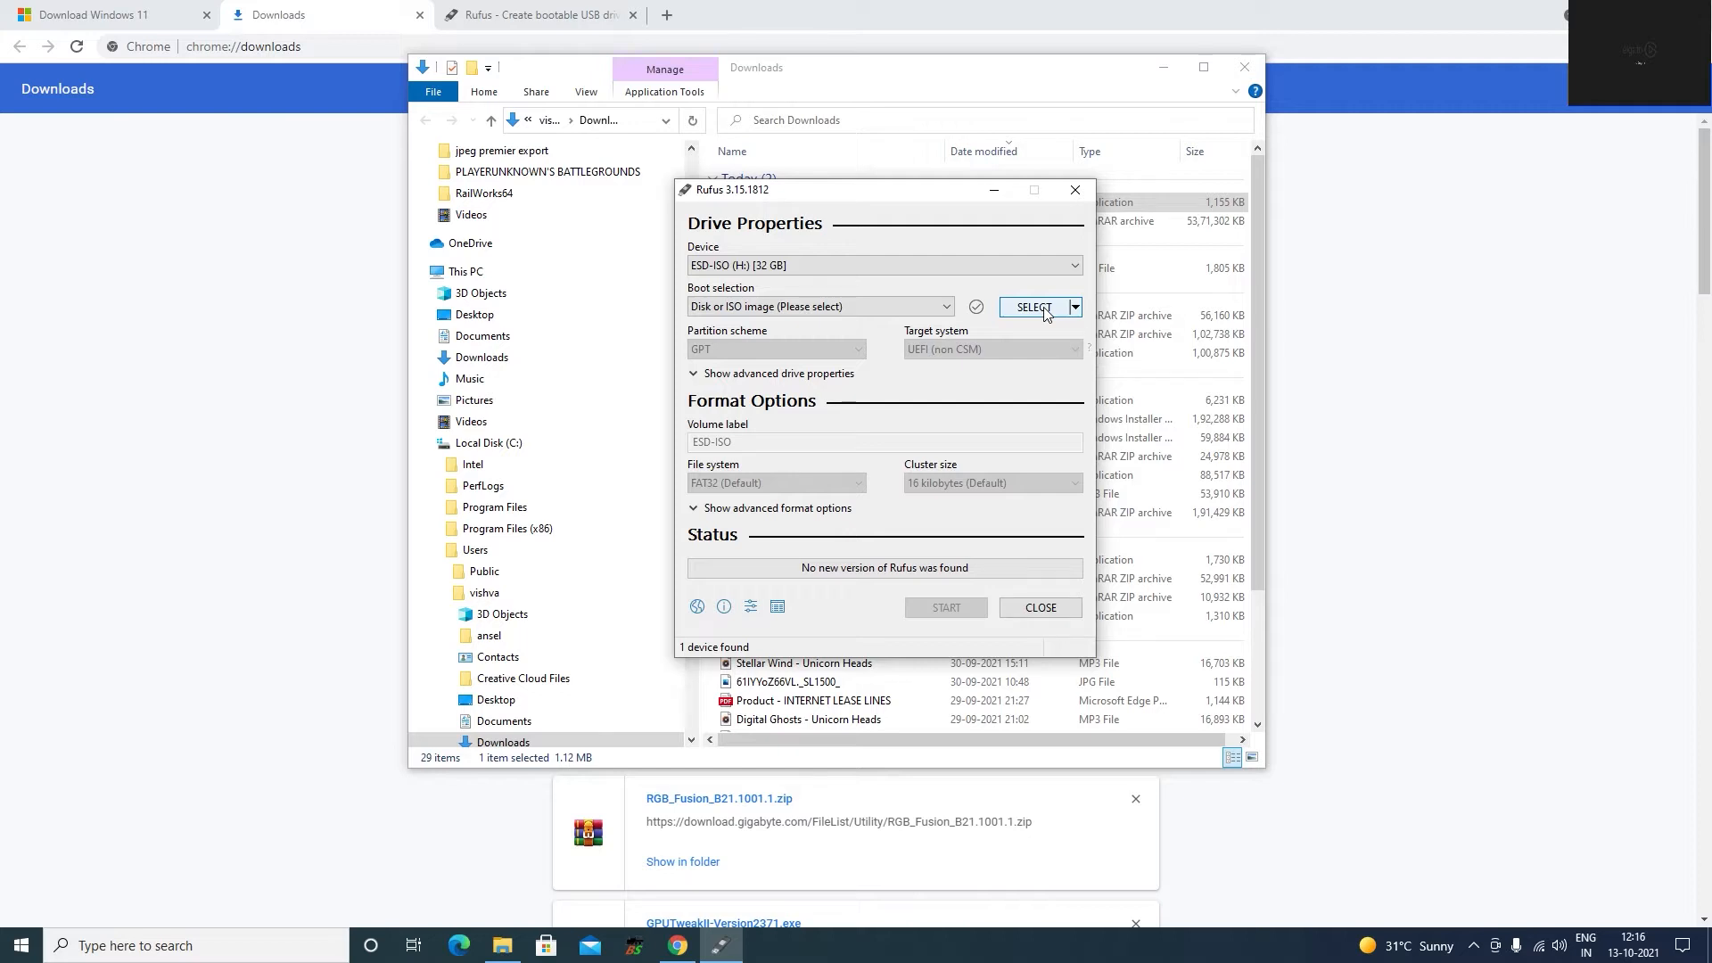
# Load the Win11_EnglishInternational_x64 image and start writing it to the USB drive, accepting the erasure of its data.
pyautogui.click(1034, 308)
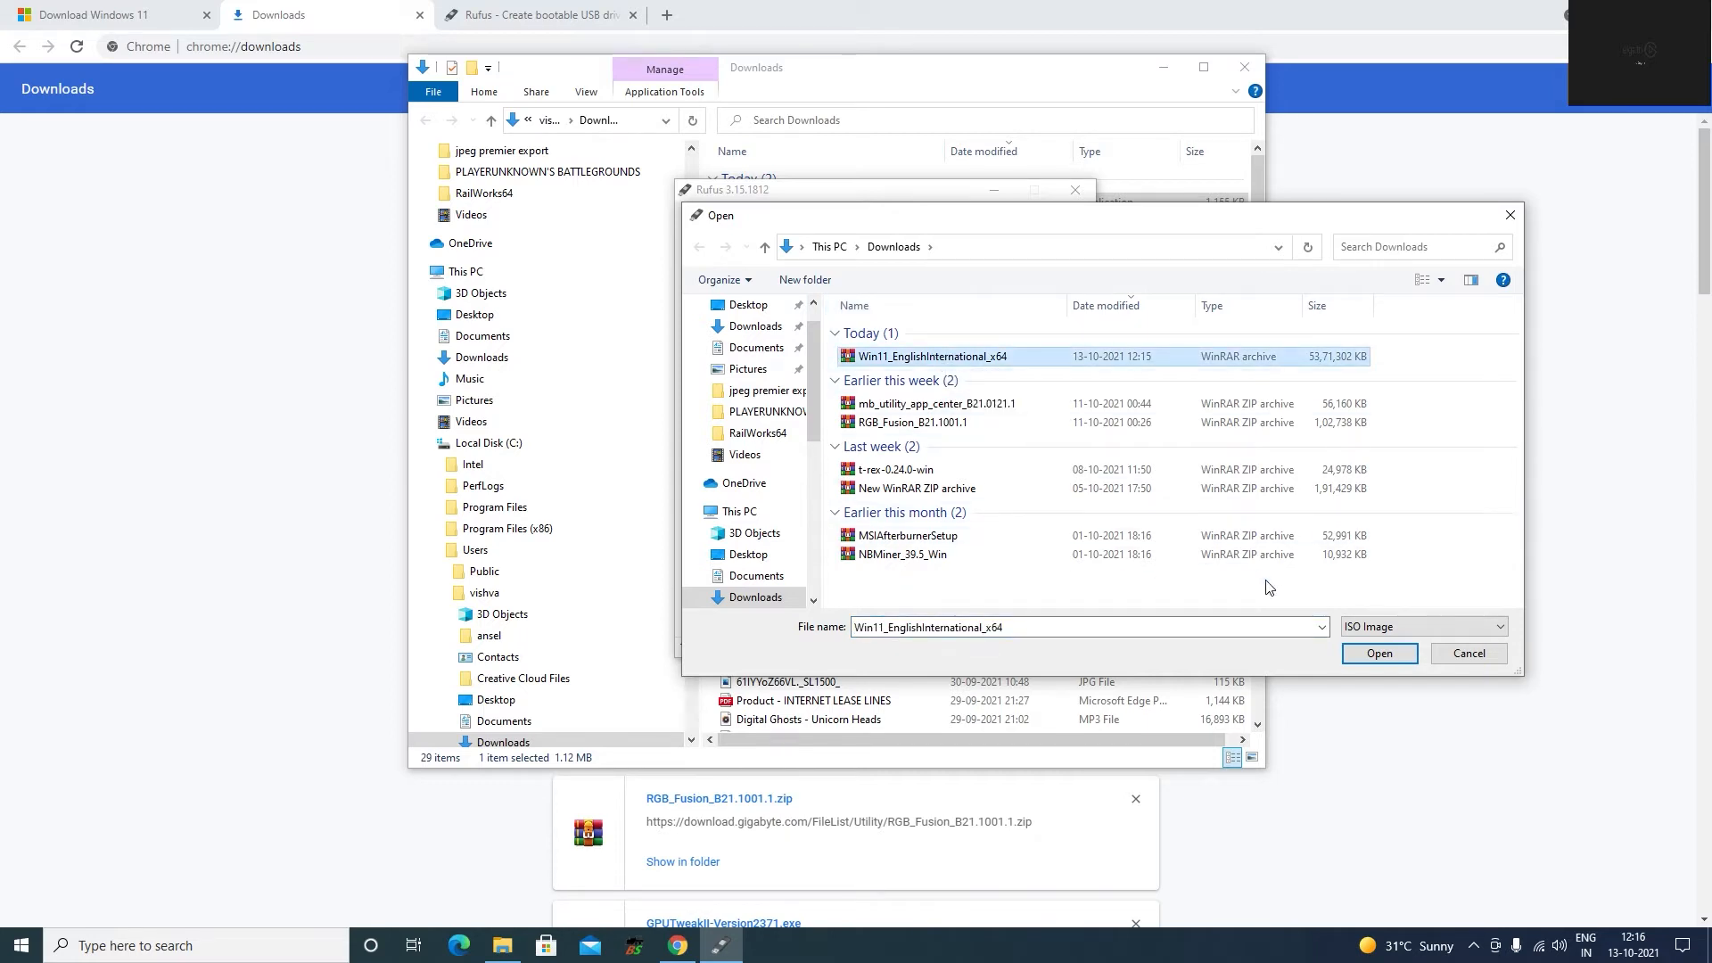
pyautogui.click(1404, 658)
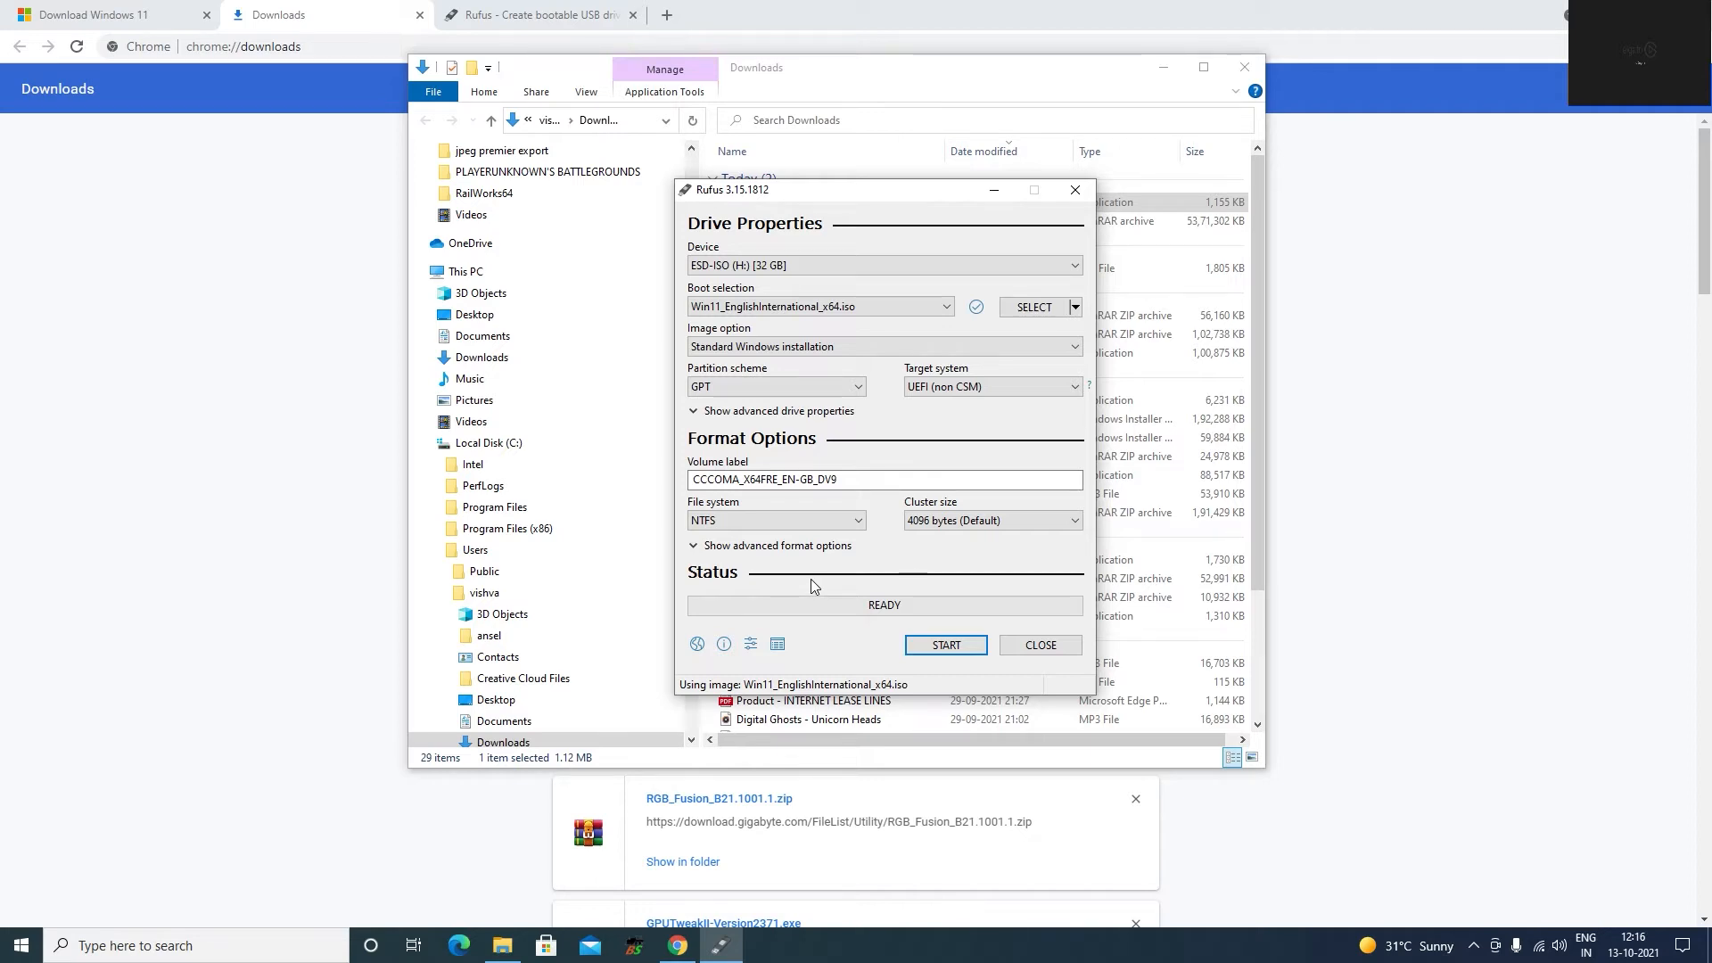
pyautogui.click(938, 644)
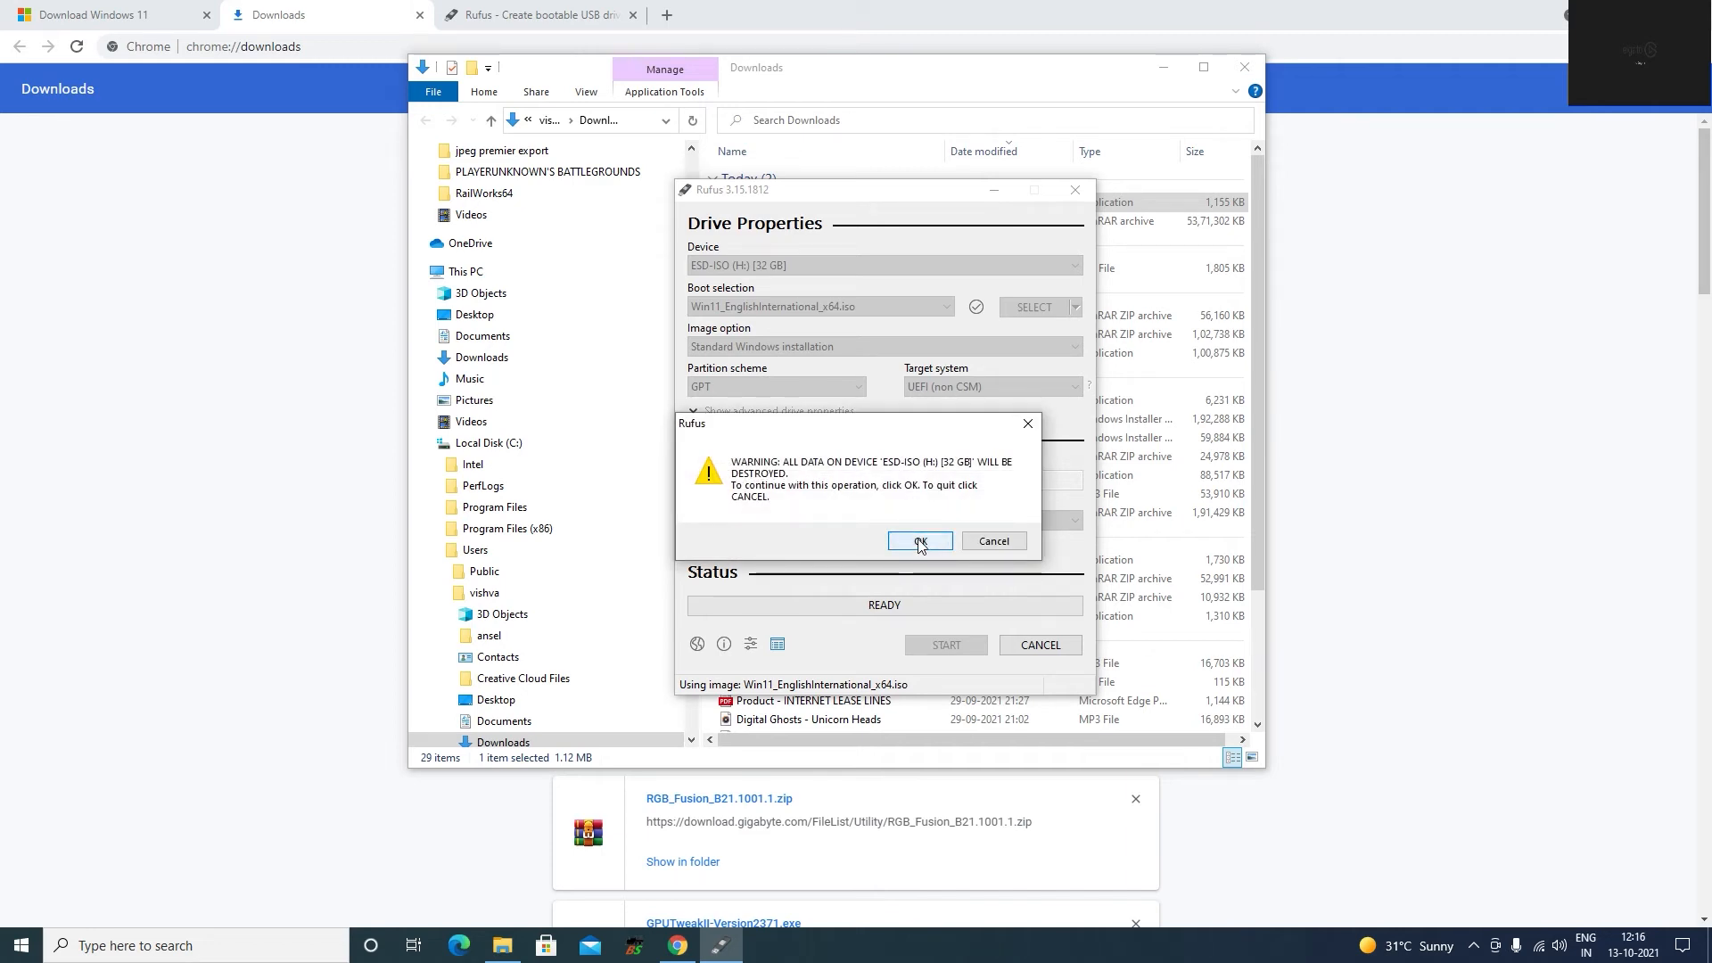
pyautogui.click(919, 542)
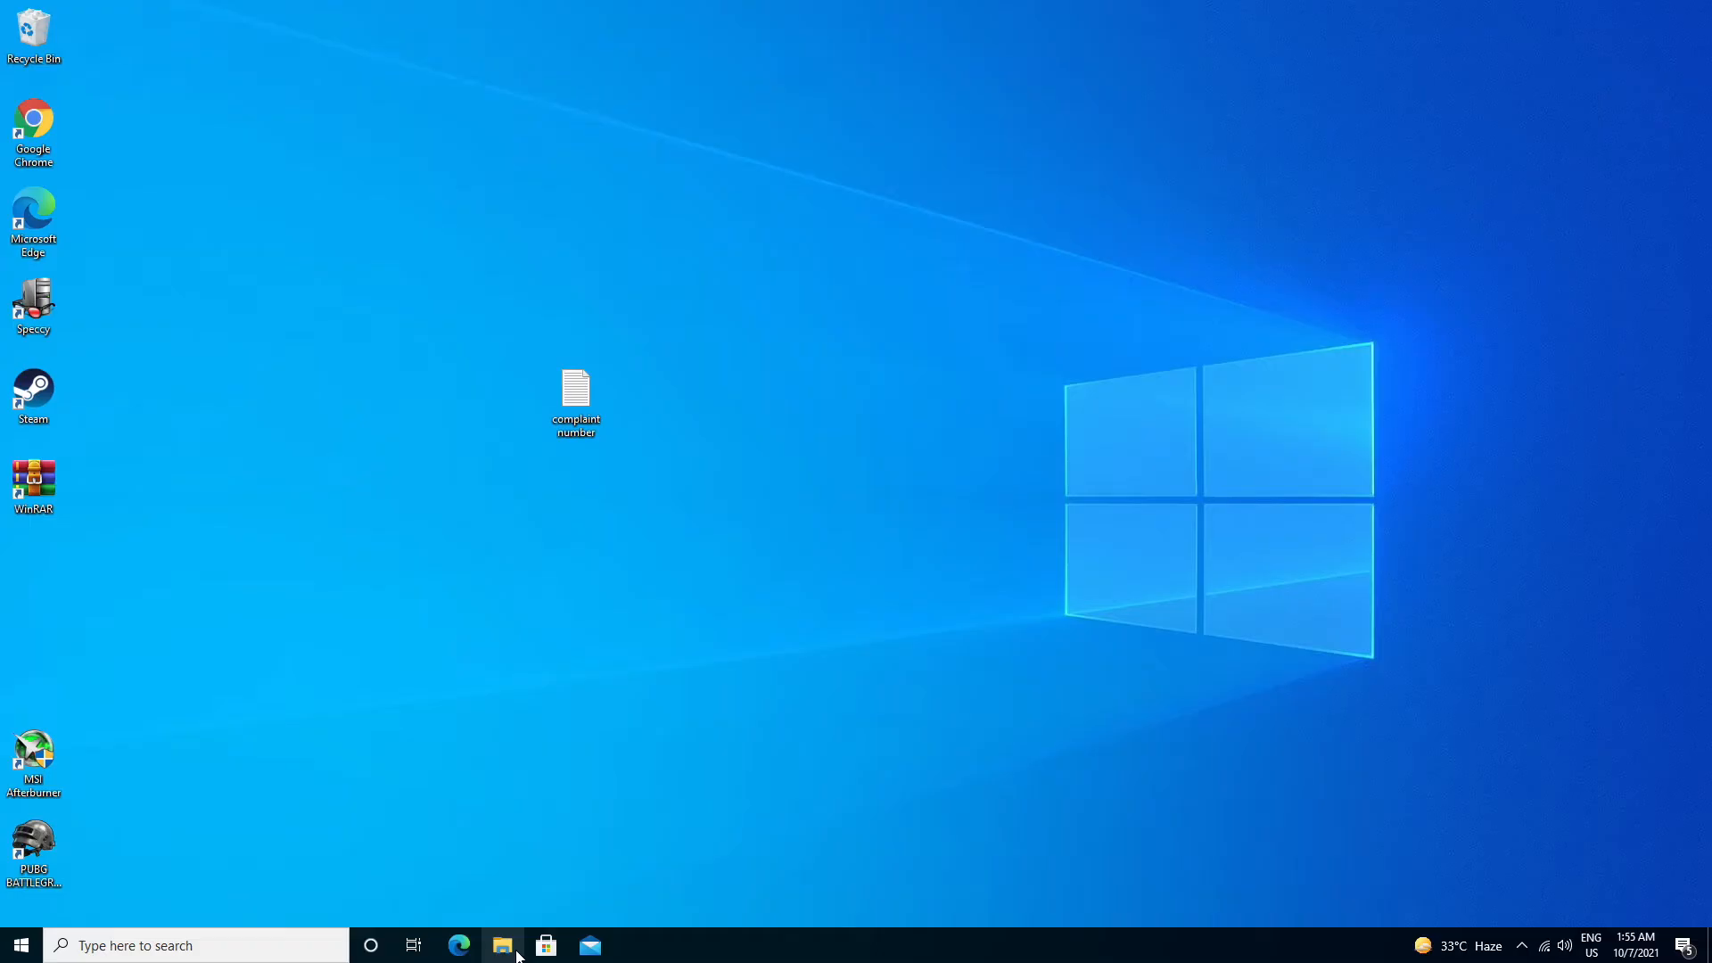
# Check the drives listed under This PC in File Explorer for the bootable USB drive, and close the window.
pyautogui.click(503, 947)
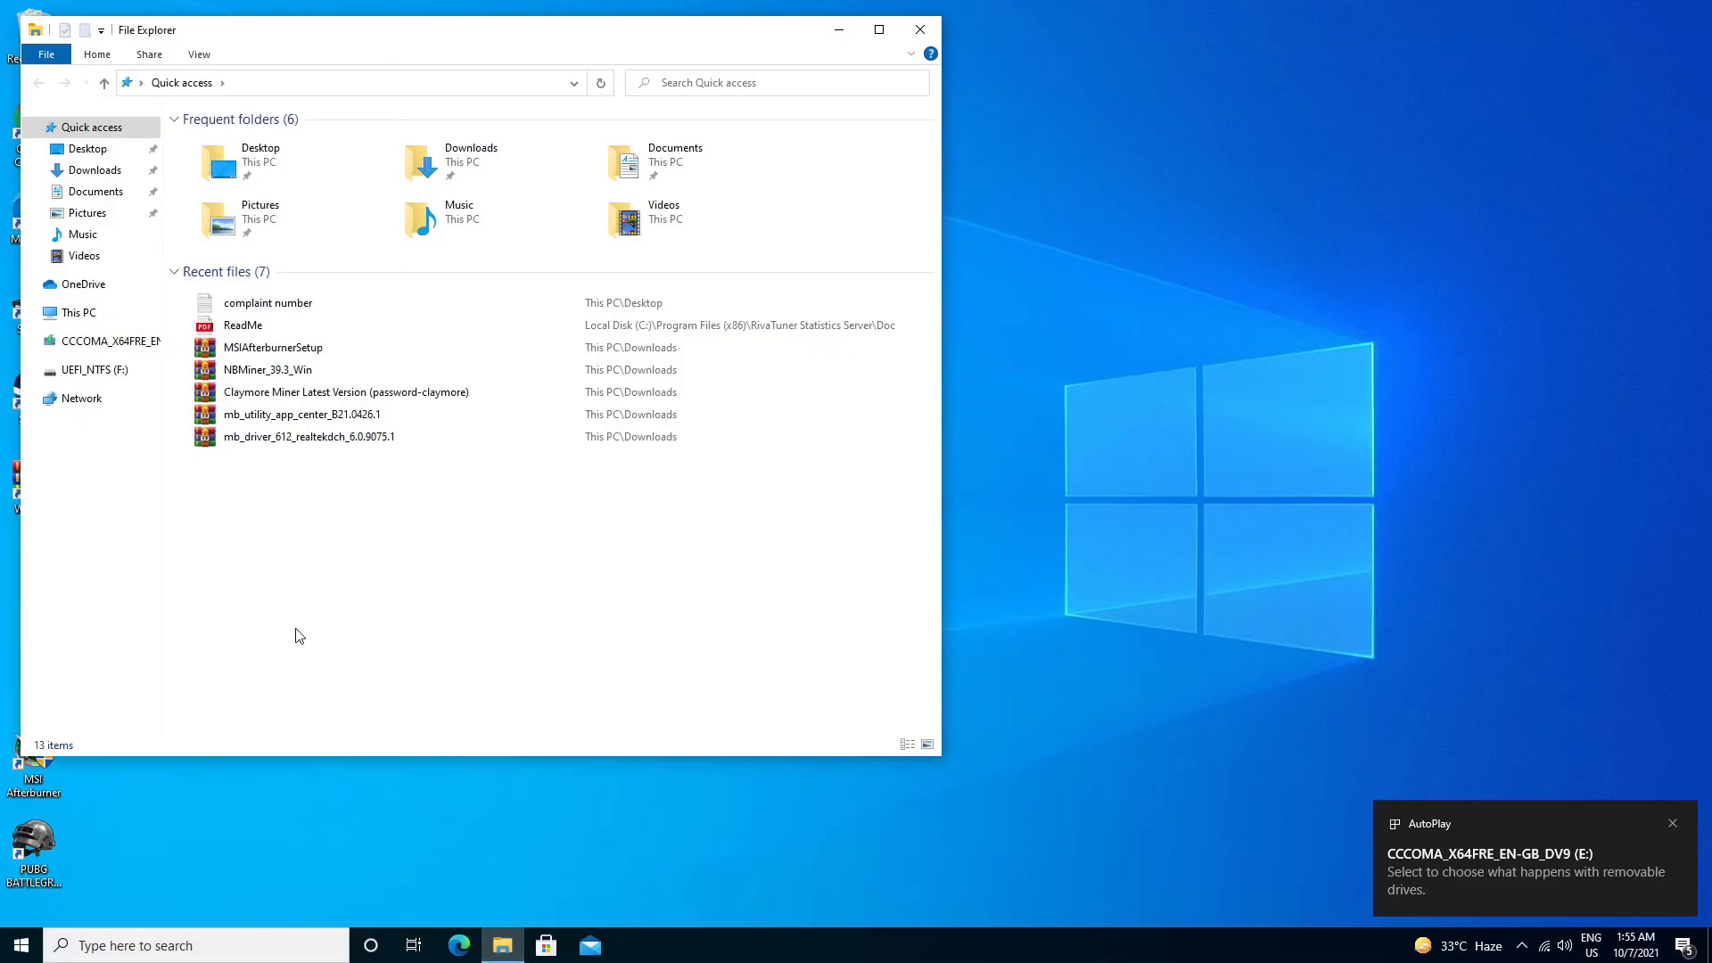
pyautogui.click(79, 316)
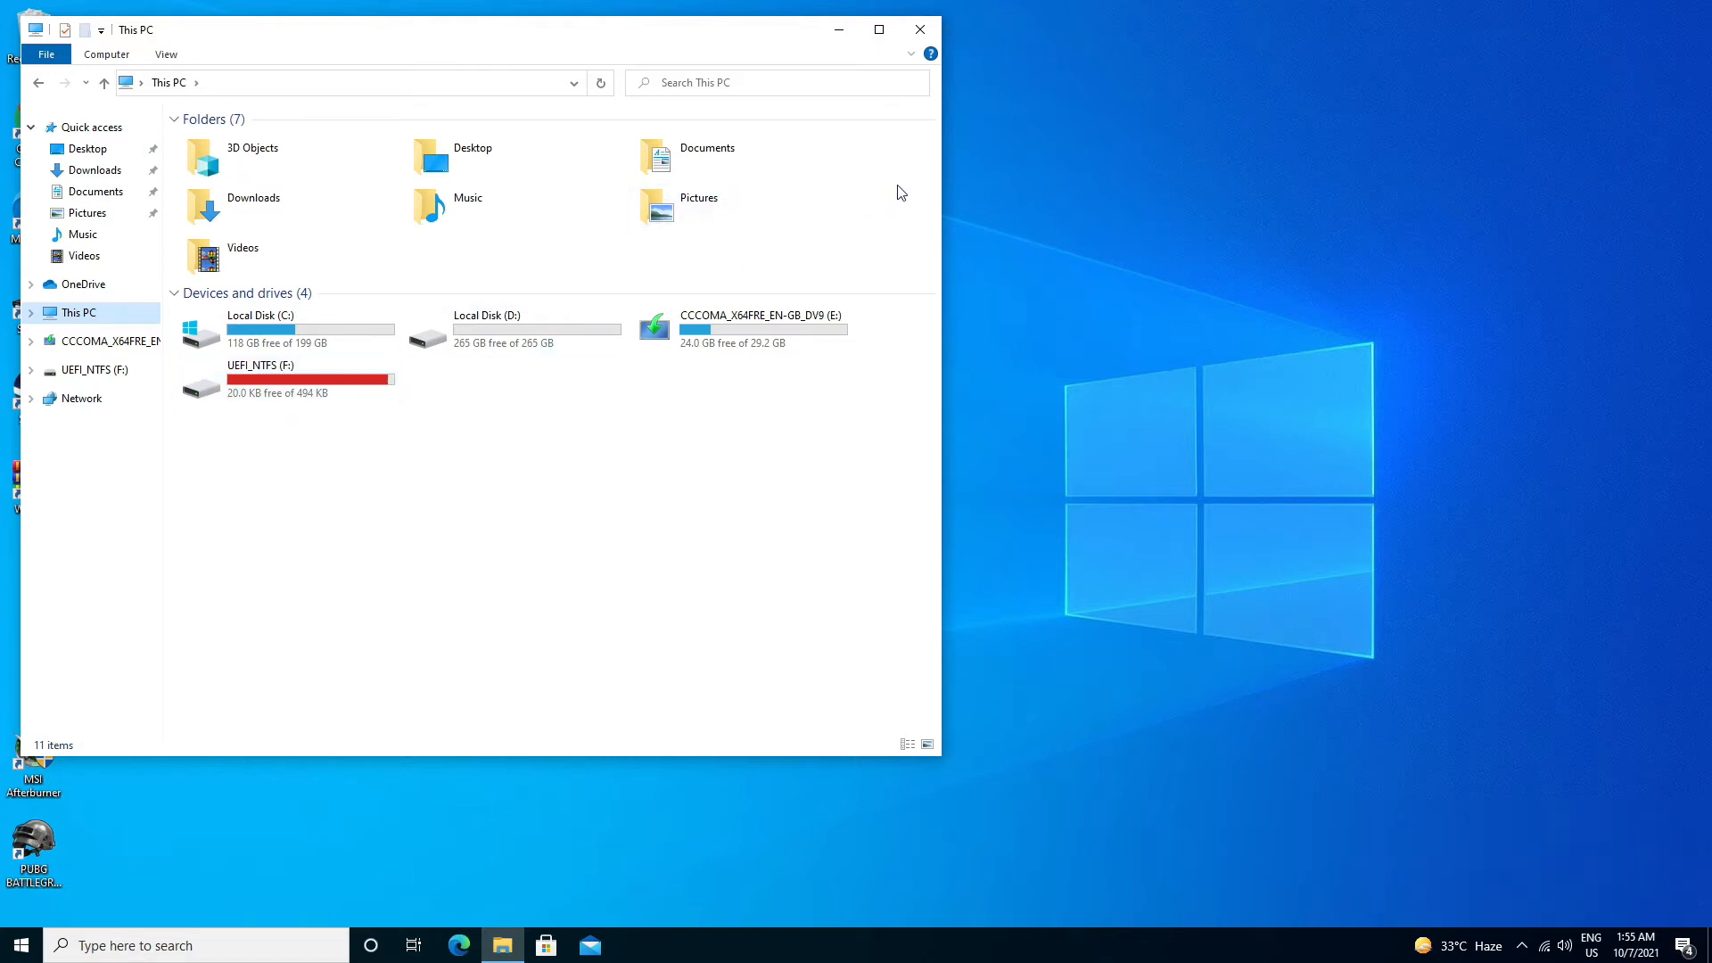
pyautogui.click(919, 34)
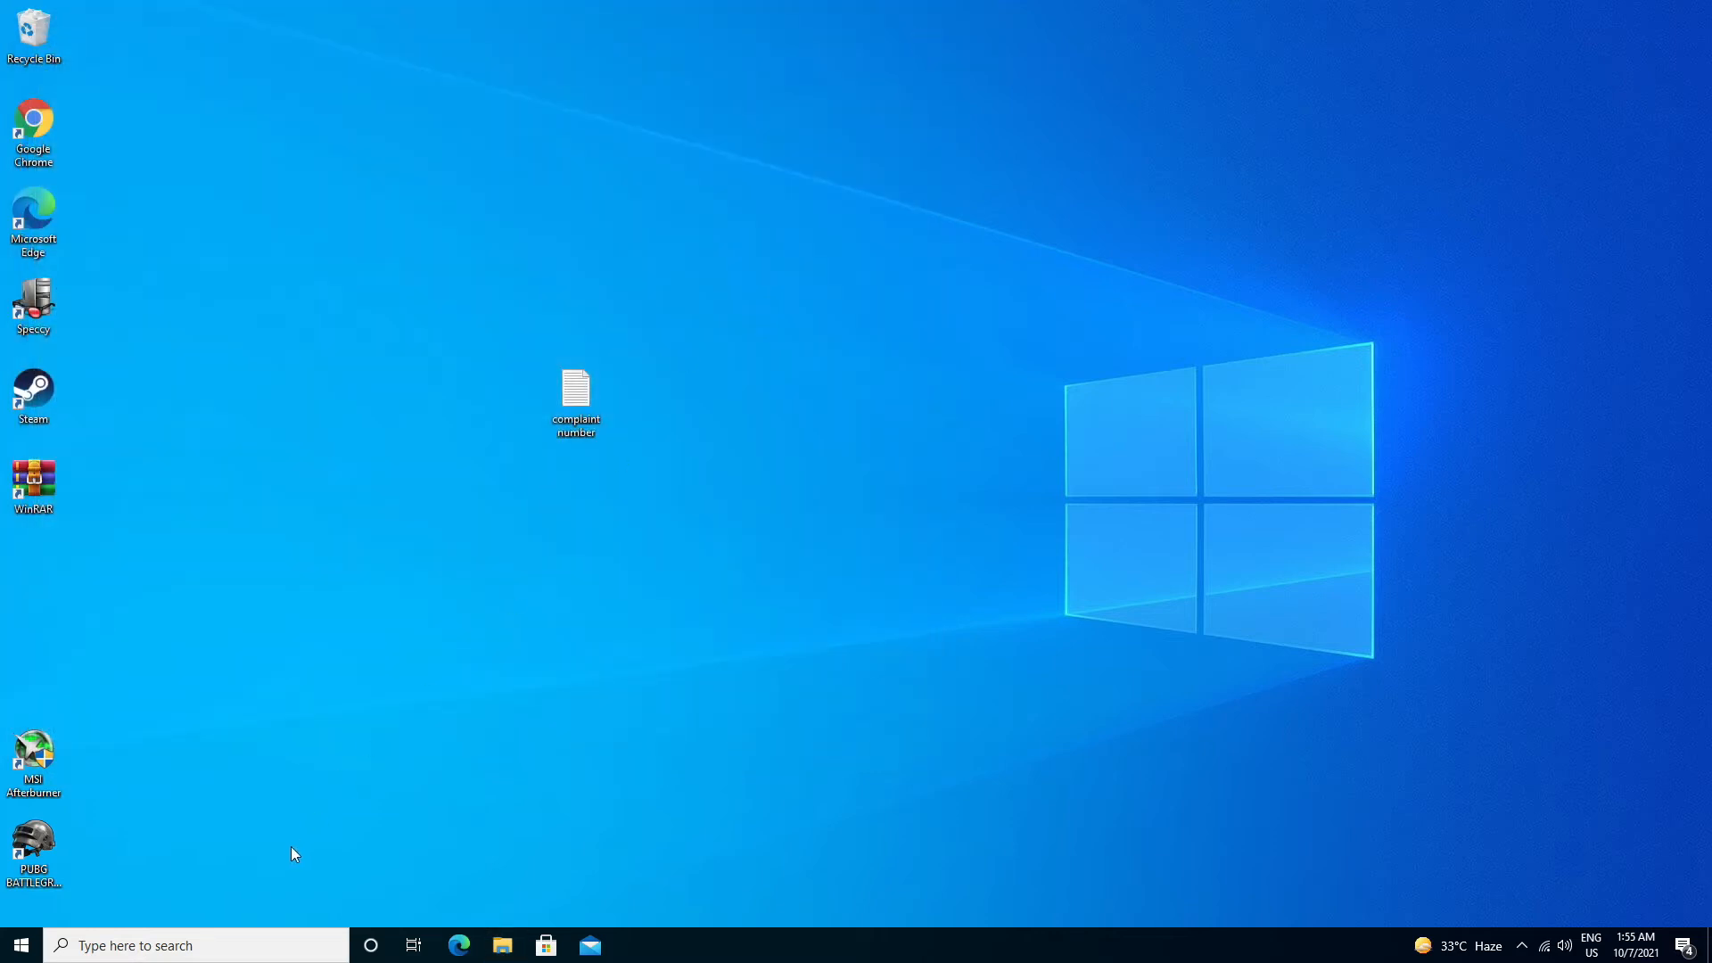
# Restart the PC and enter the Gigabyte BIOS setup during startup.
pyautogui.click(21, 945)
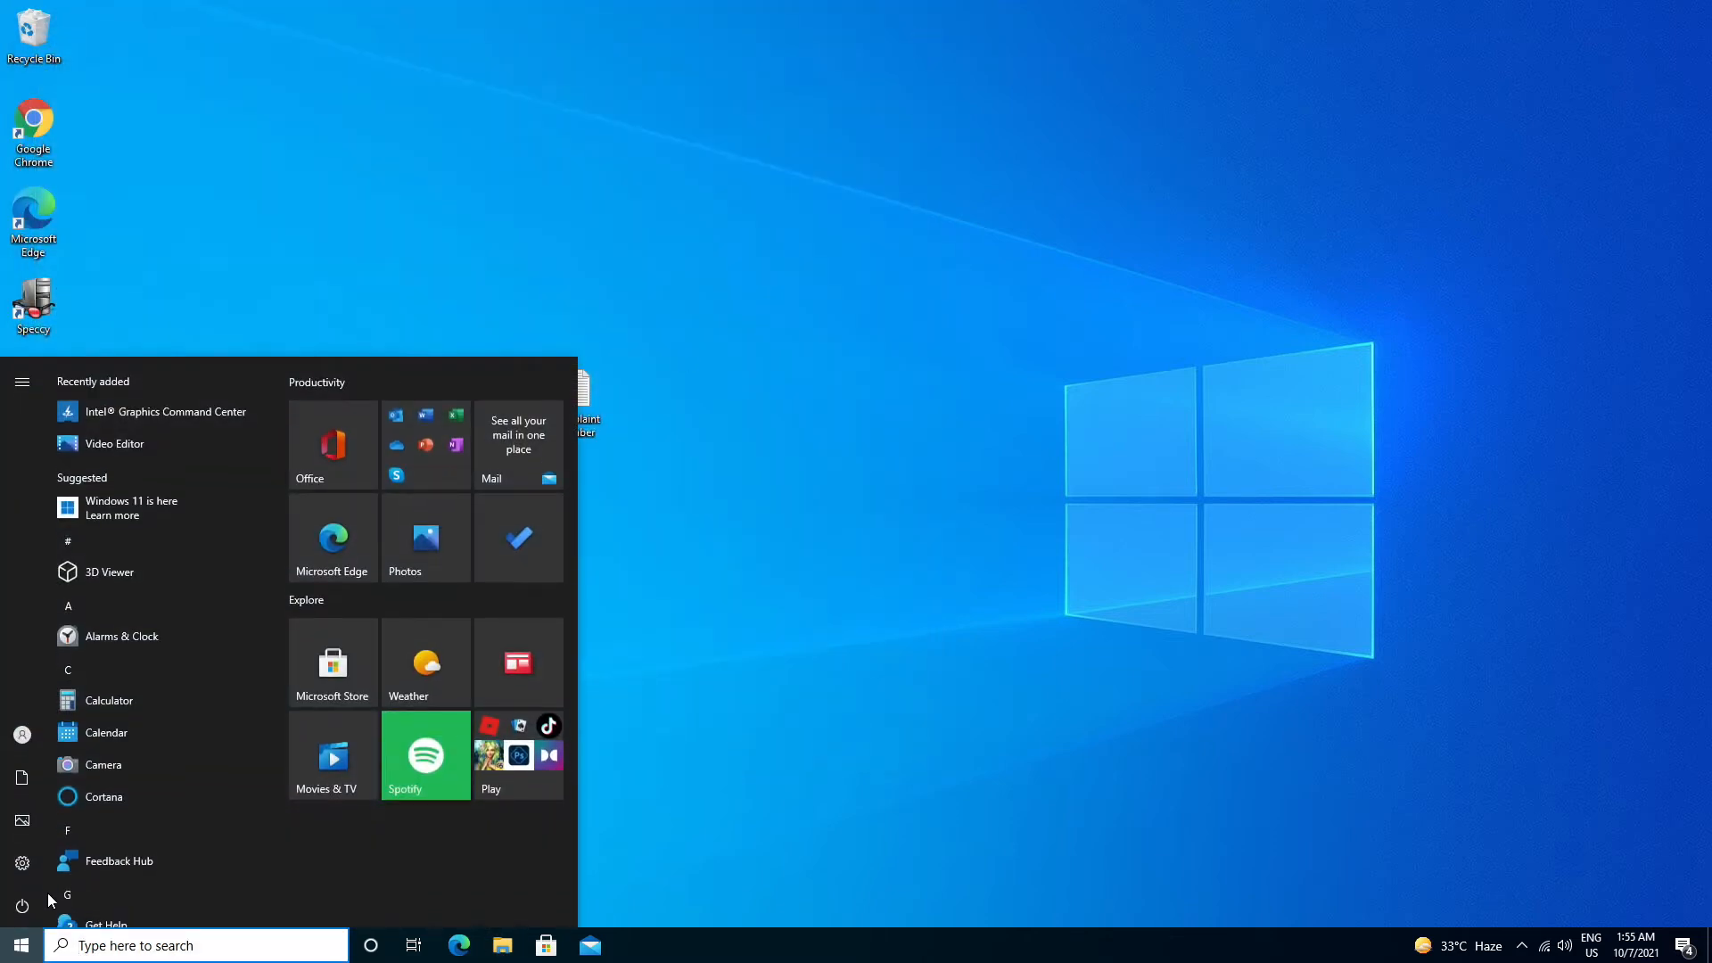
pyautogui.click(36, 911)
pyautogui.click(62, 863)
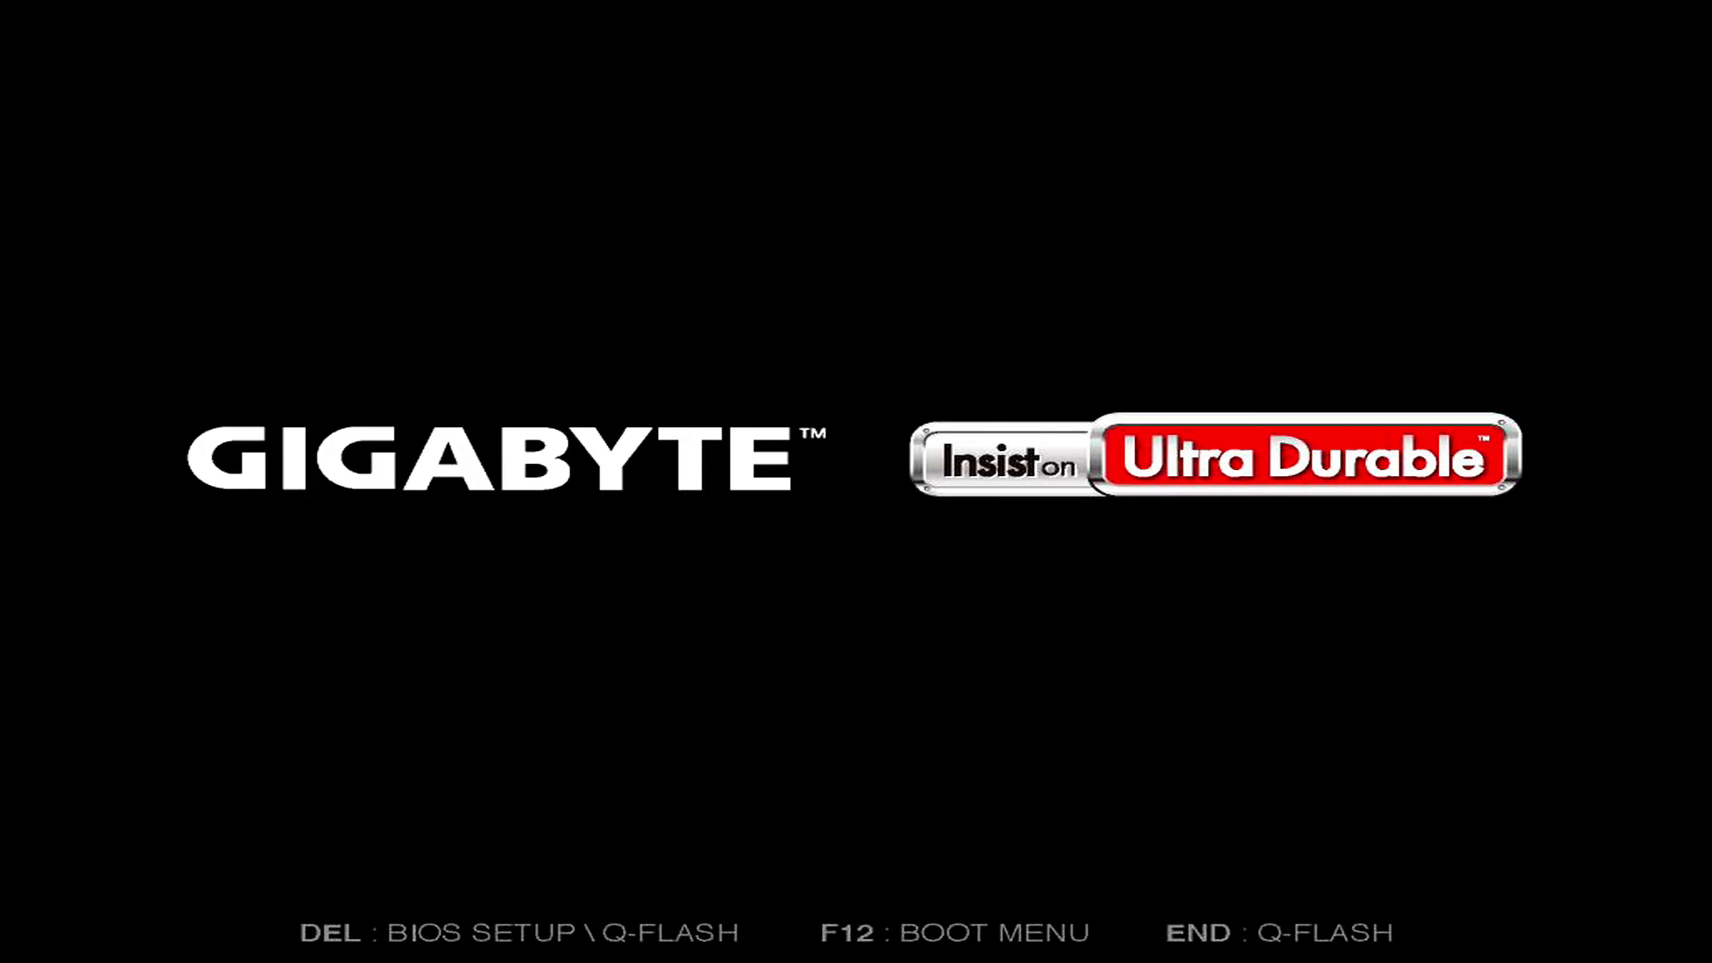
pyautogui.press('Delete')
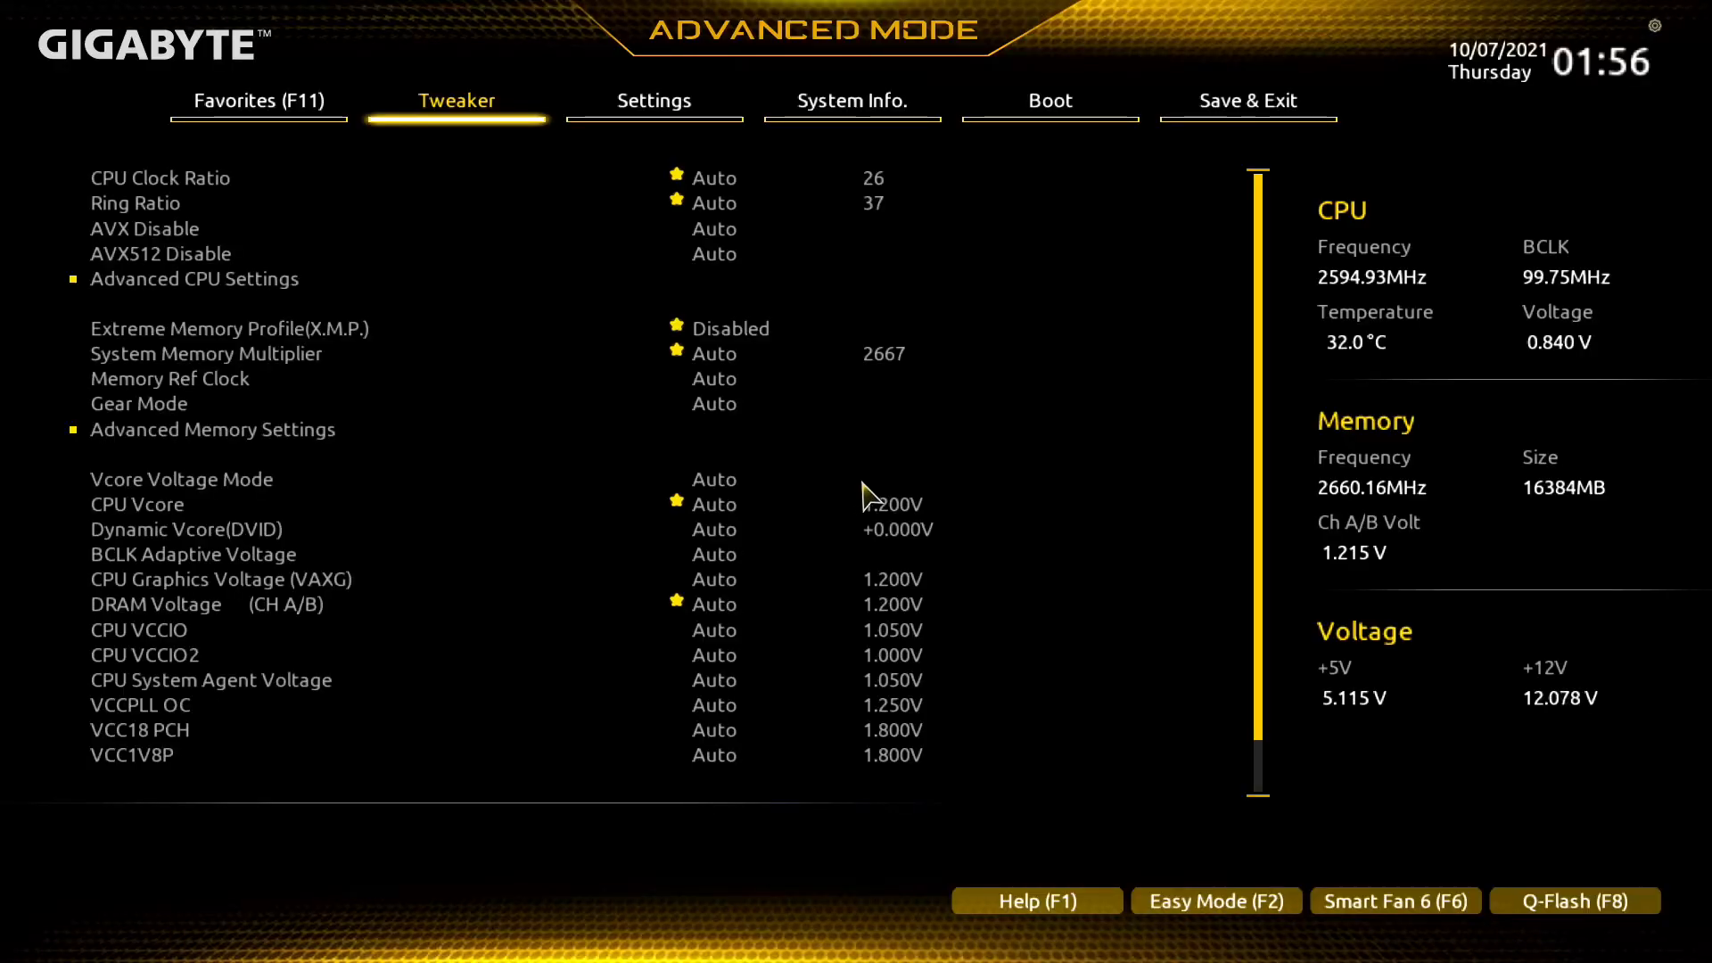
# Set Boot Option #1 to UEFI: SanDisk, Partition 1 (SanDisk), and exit the BIOS with the configuration saved.
pyautogui.press('Right')
pyautogui.press('Right')
pyautogui.press('Right')
pyautogui.press('Down')
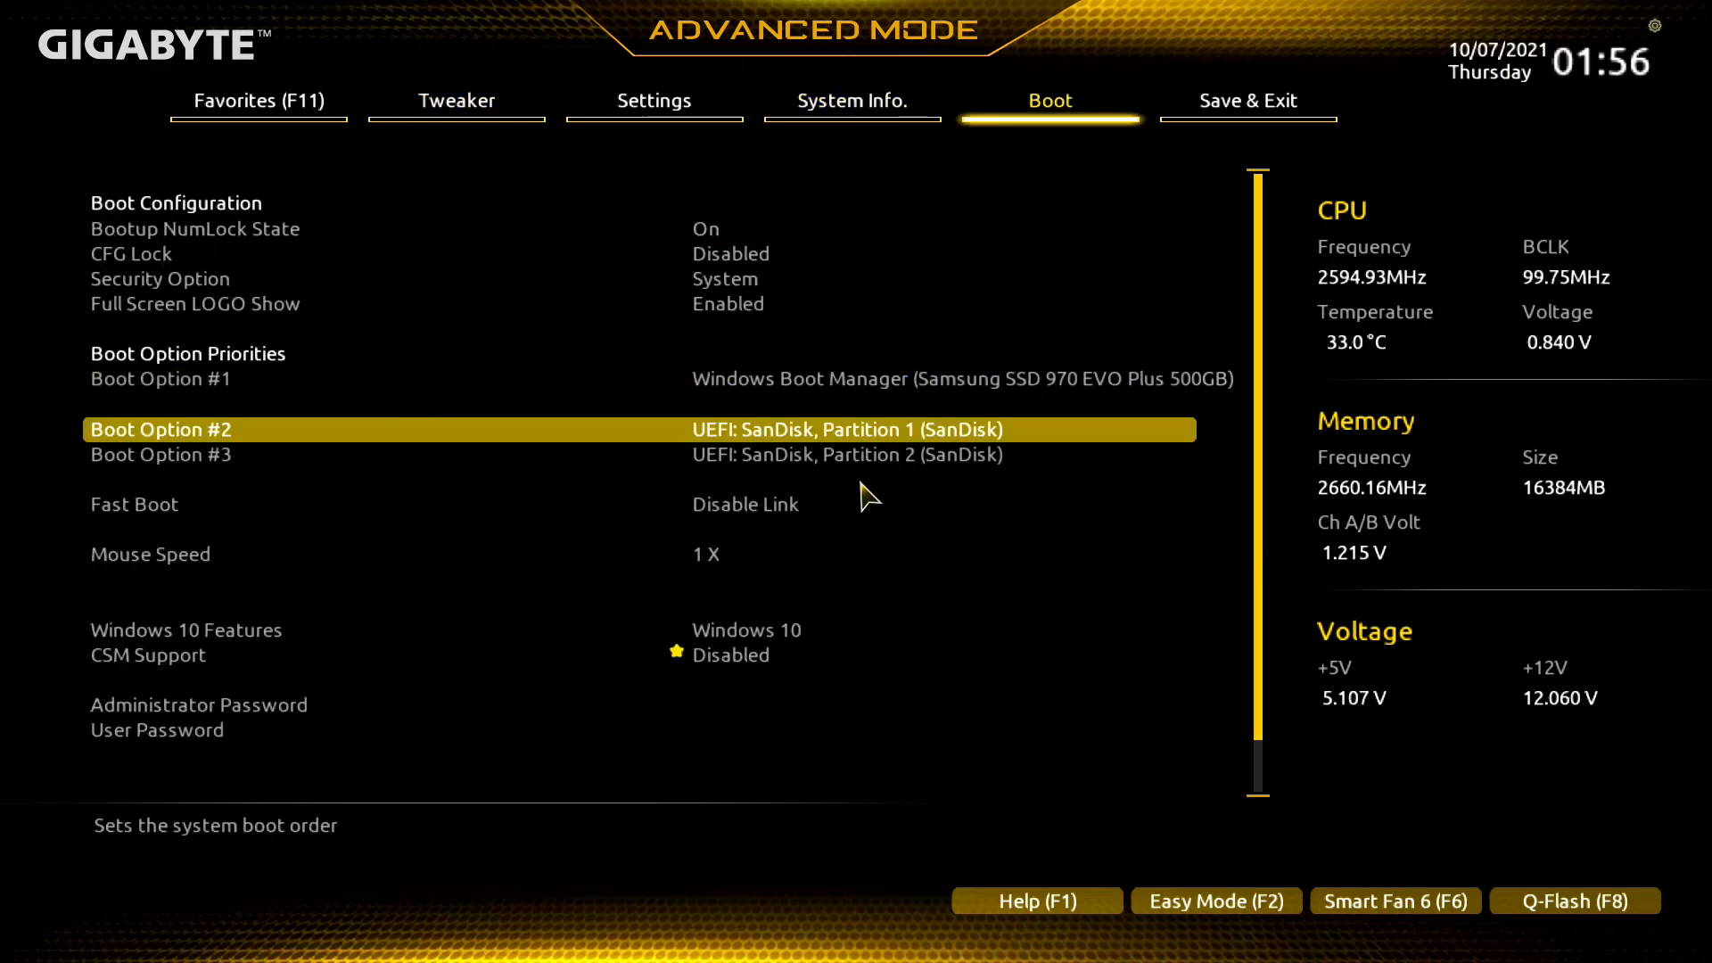
pyautogui.press('Up')
pyautogui.press('Return')
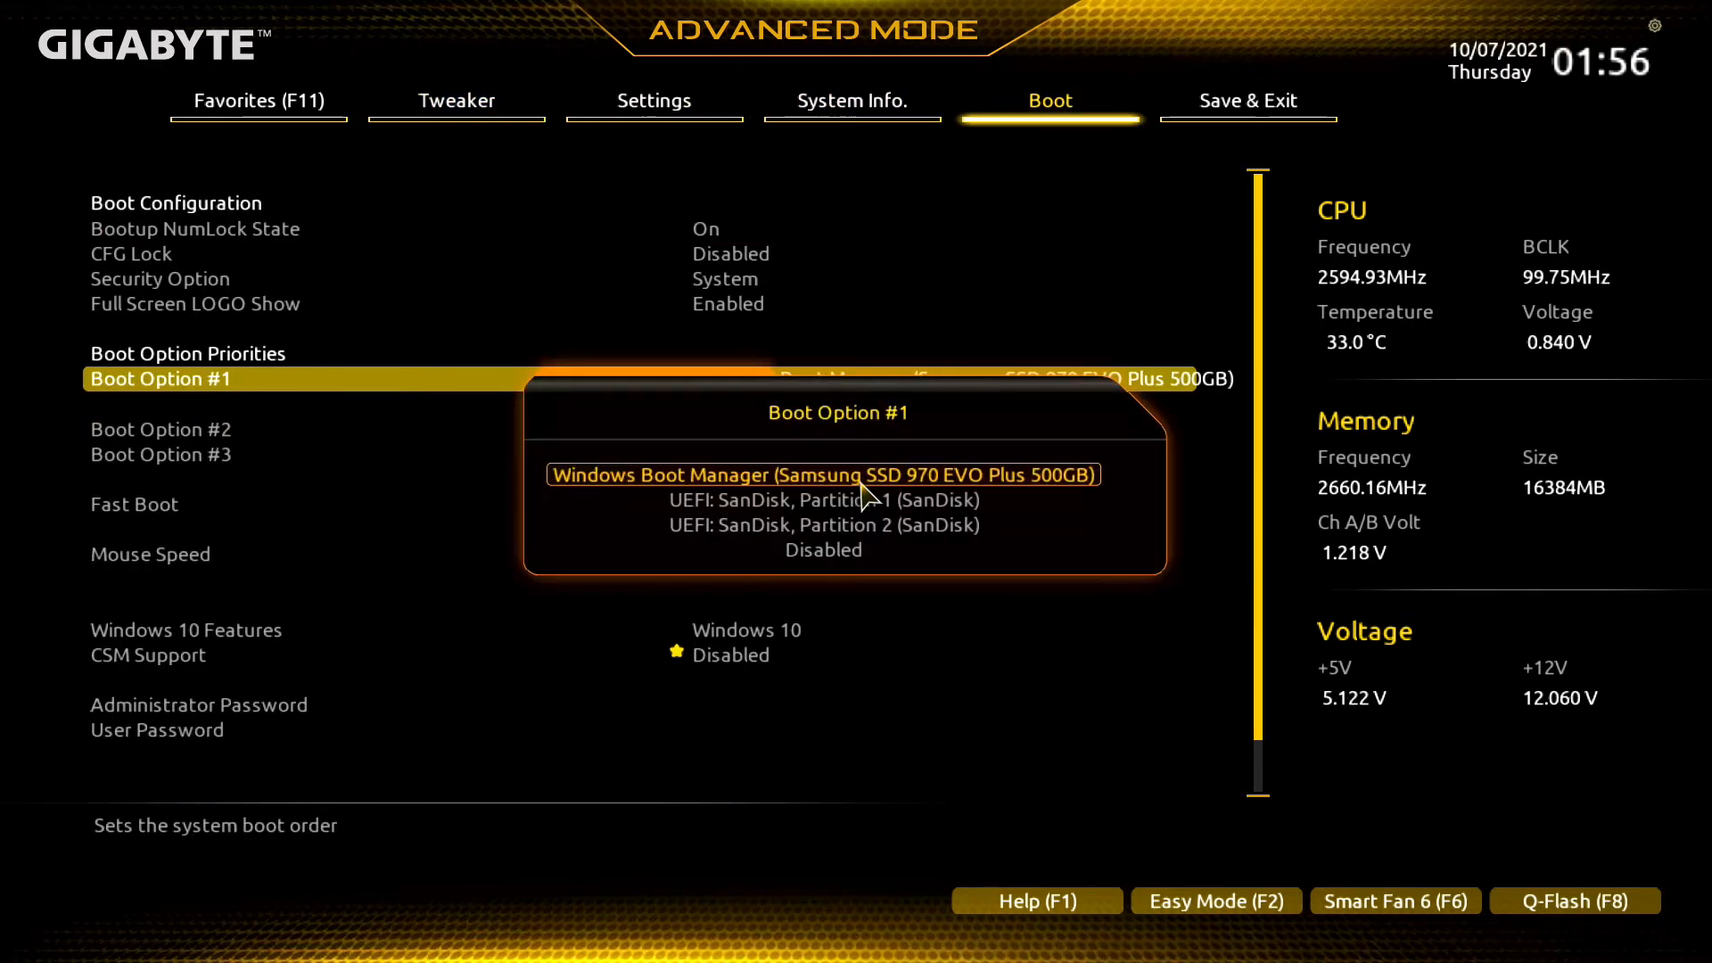
pyautogui.press('Down')
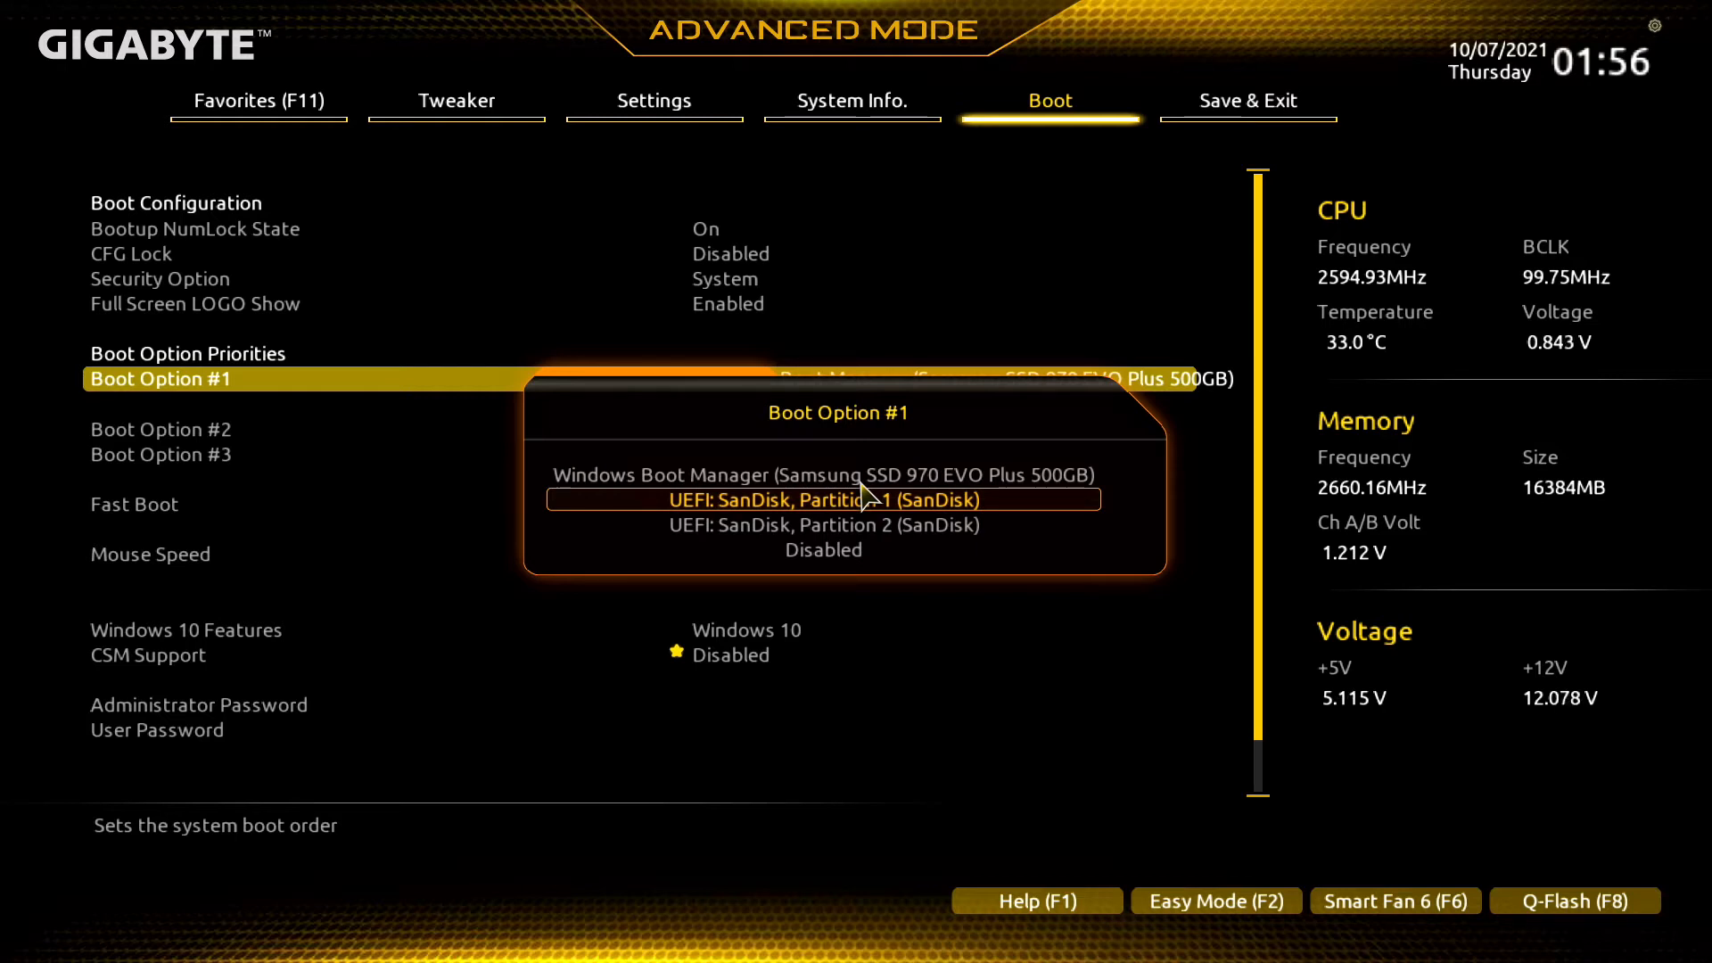
pyautogui.click(861, 483)
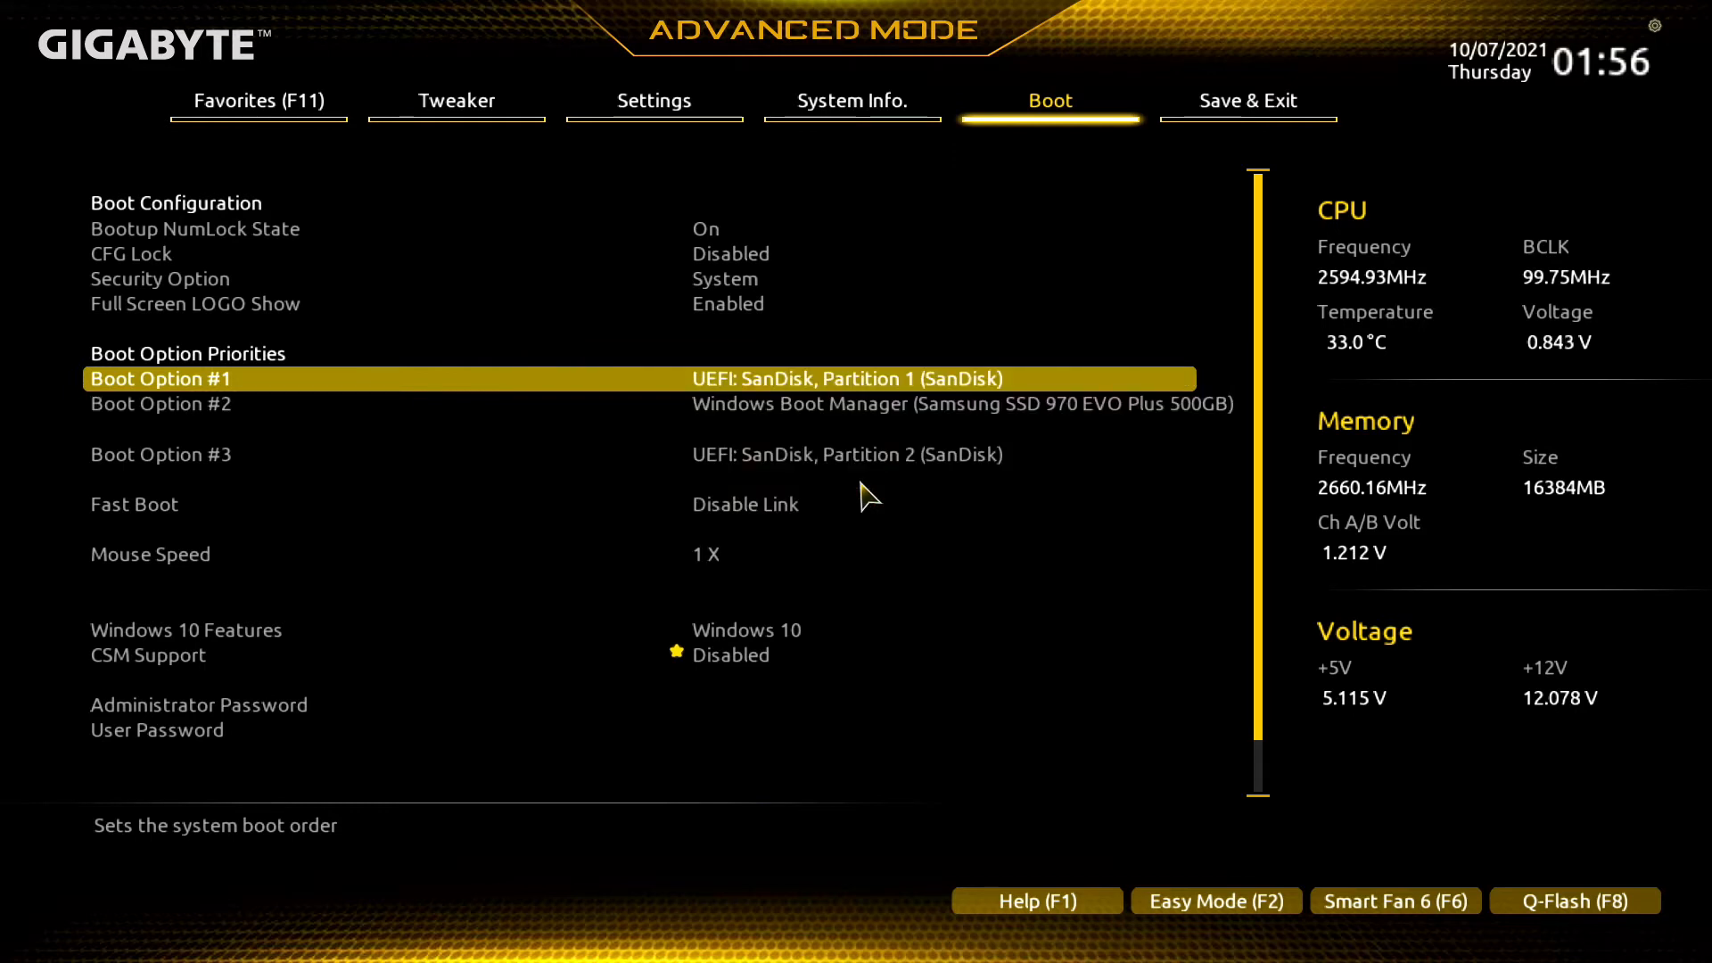
pyautogui.press('F10')
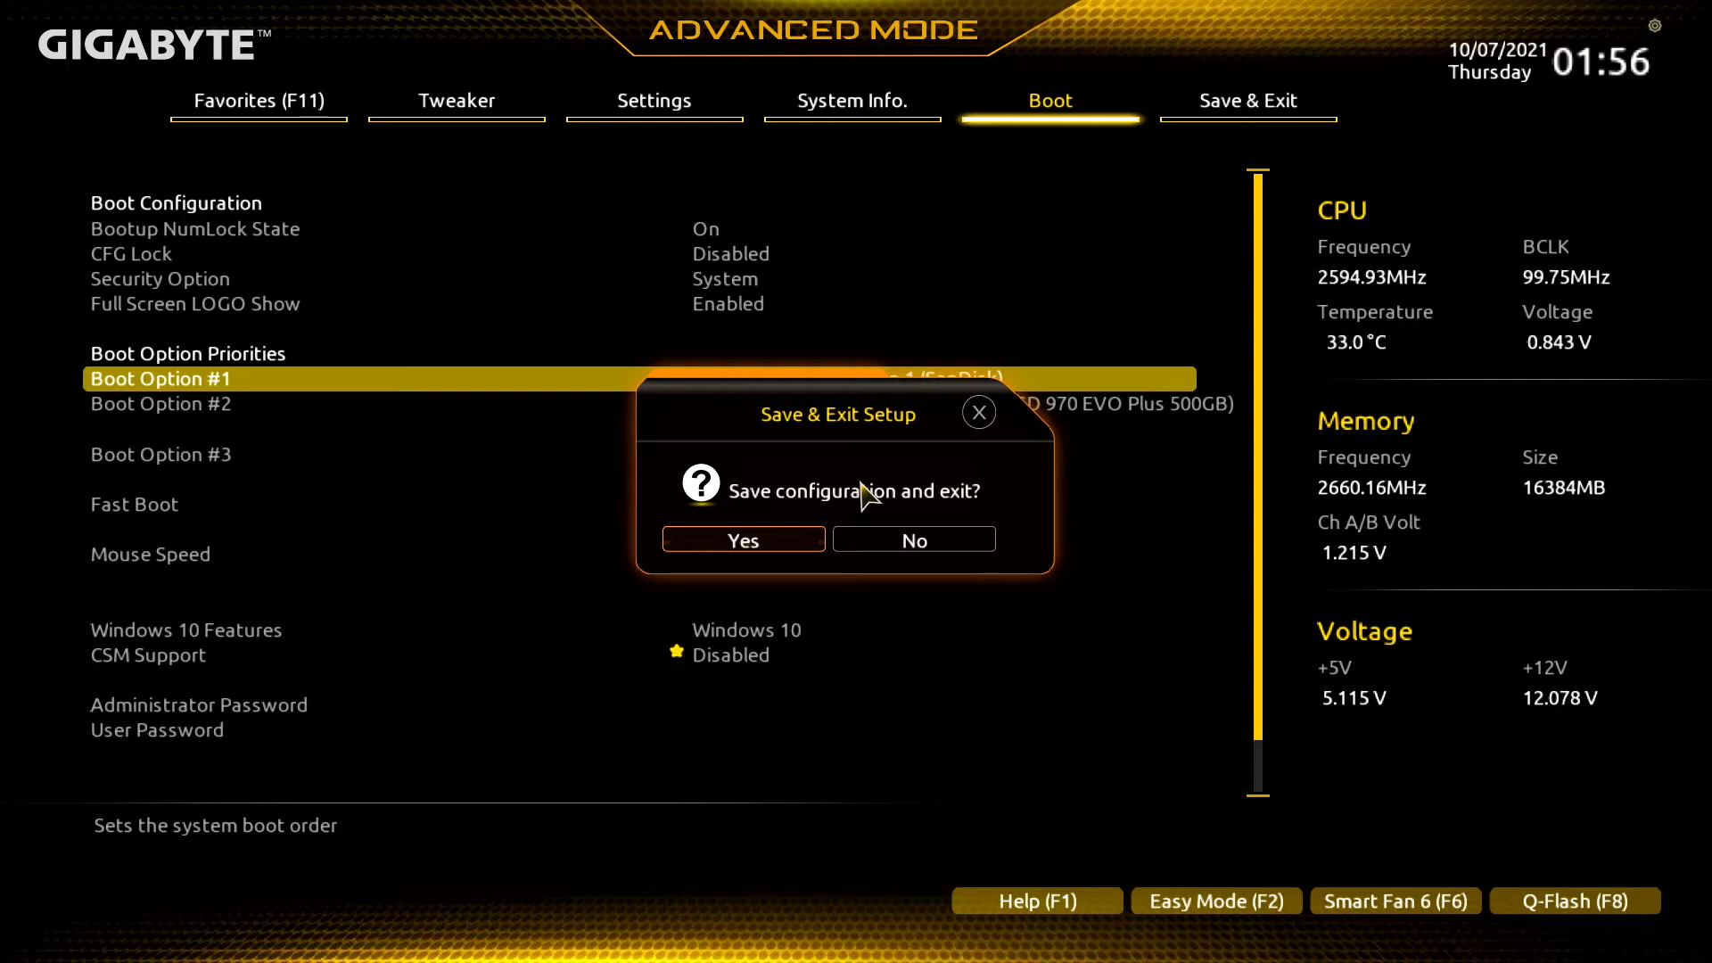
pyautogui.press('Return')
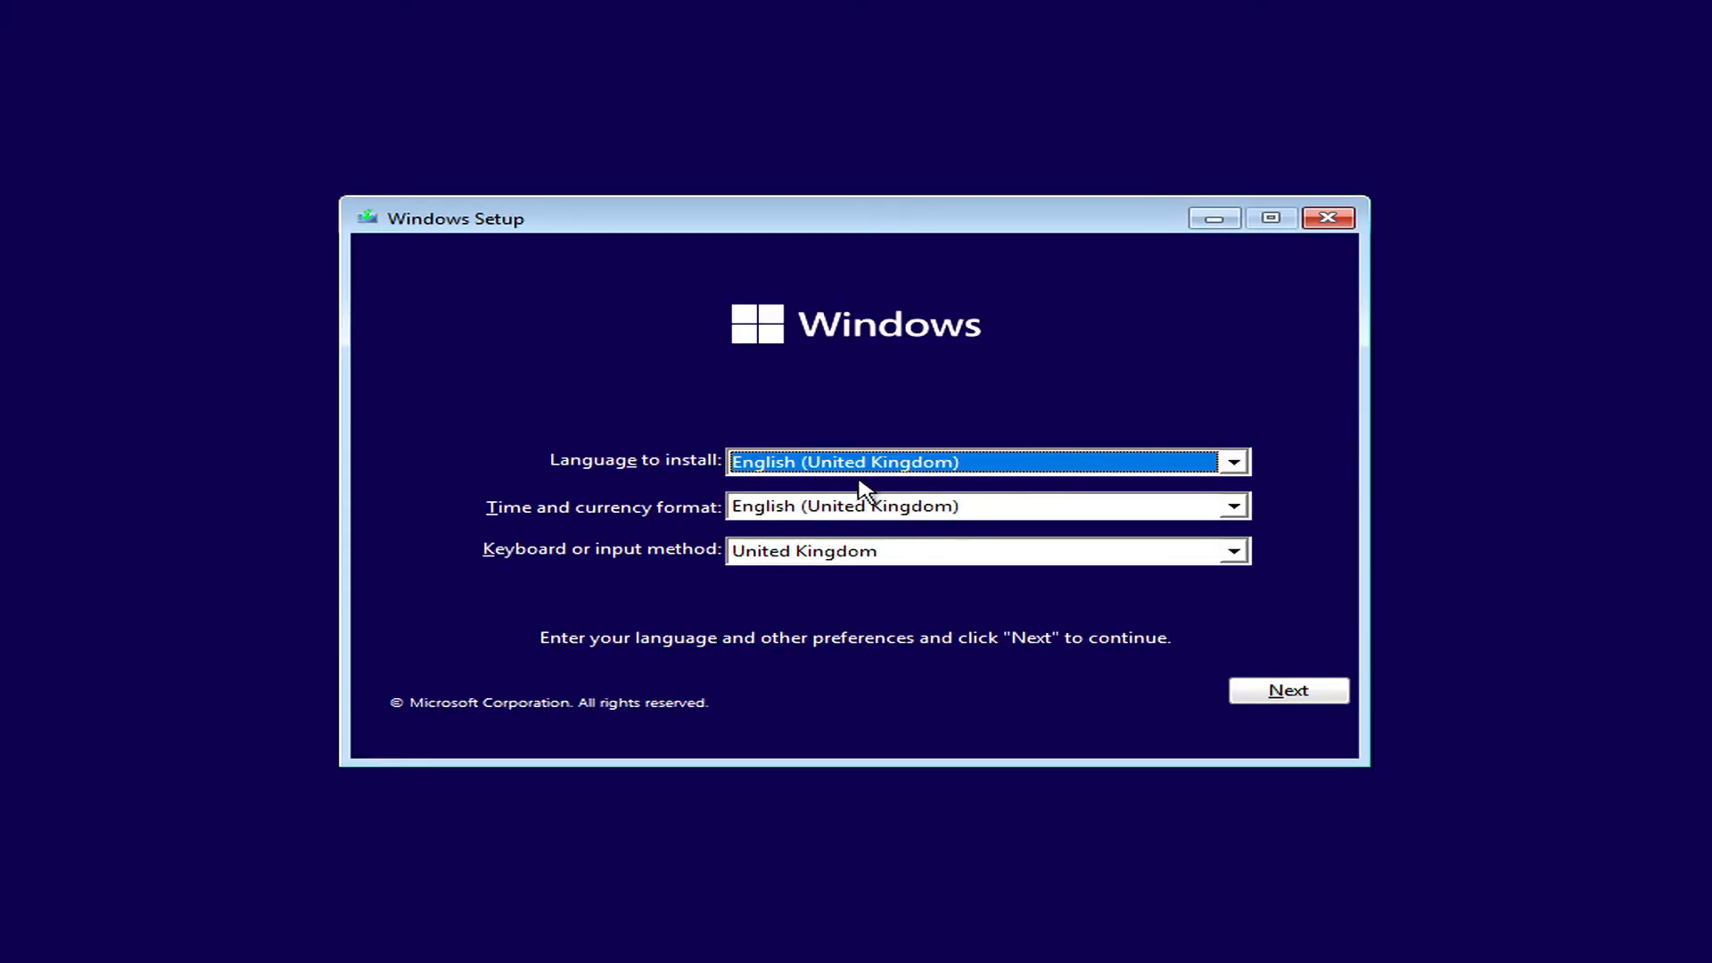
# Start the Windows installation with the English (United Kingdom) language and format settings, and continue without a product key.
pyautogui.click(1295, 694)
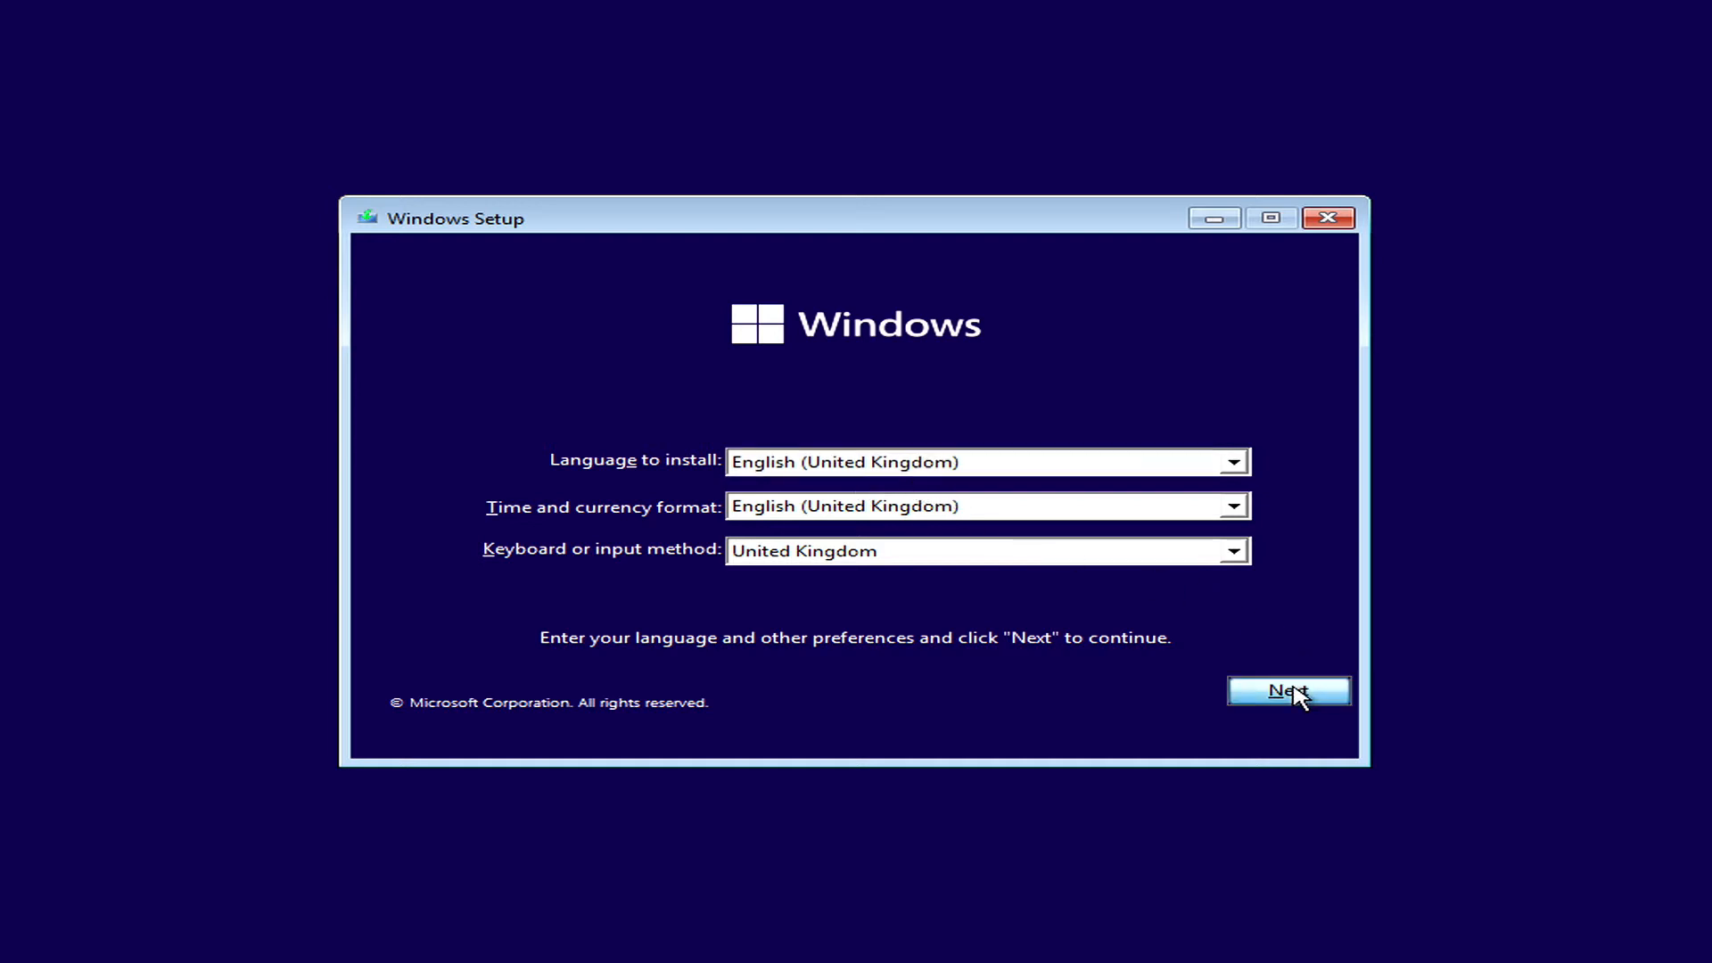
pyautogui.click(796, 497)
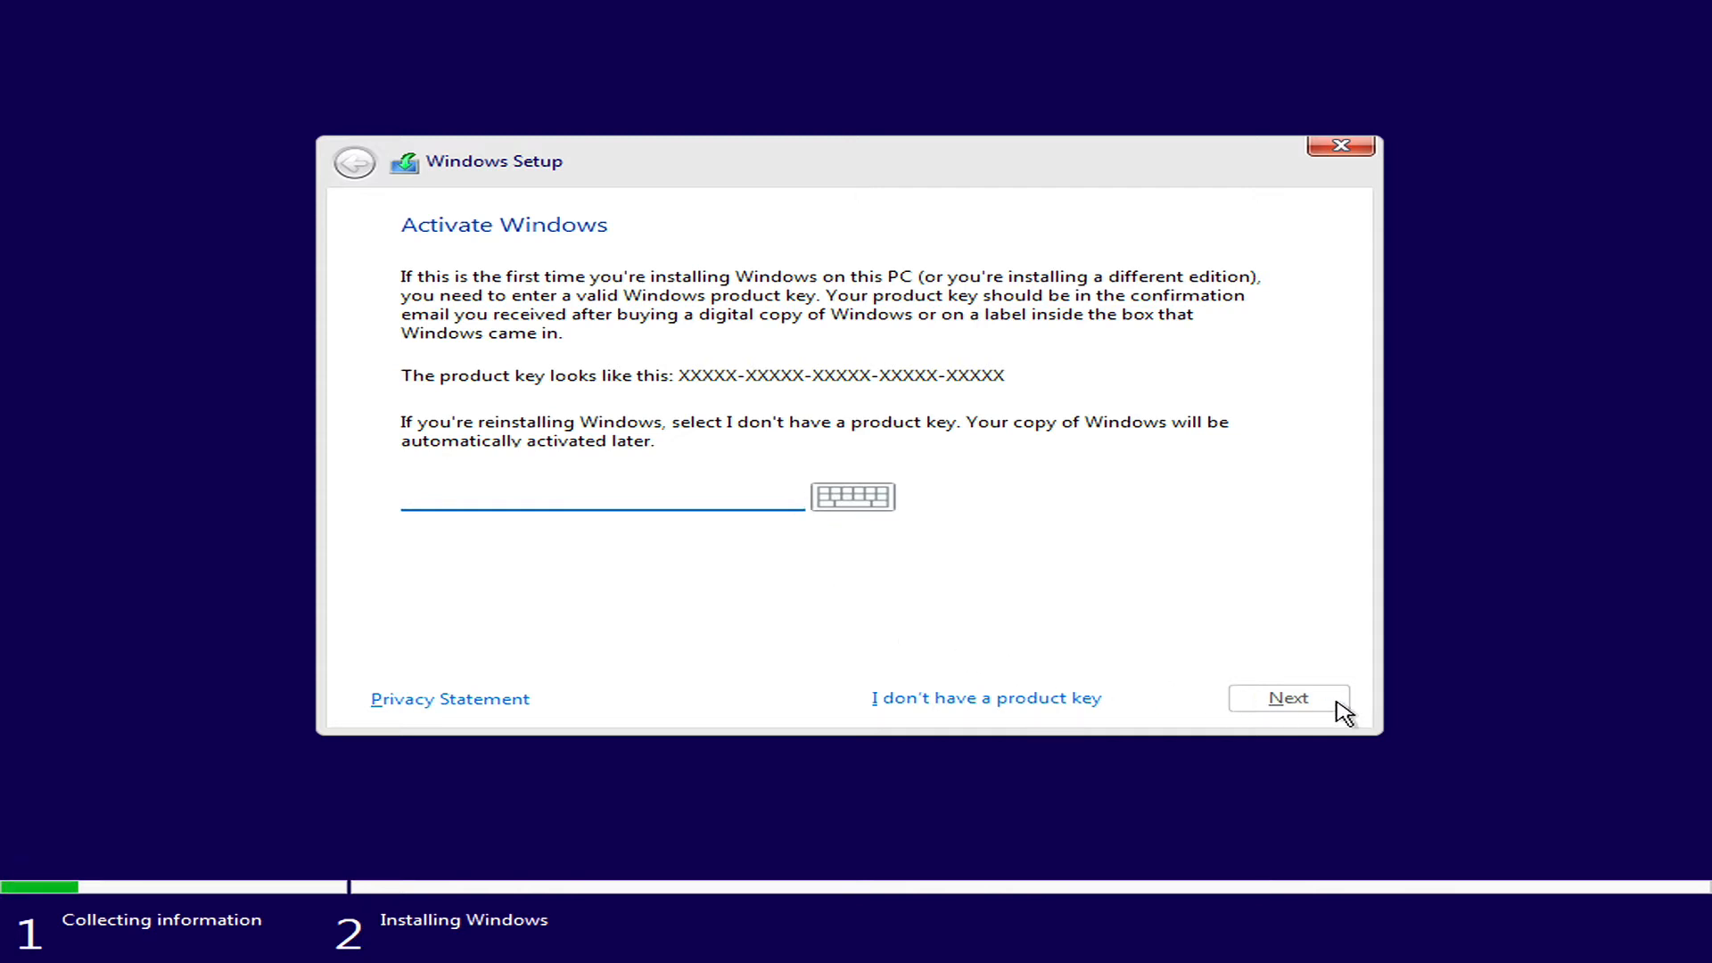
pyautogui.click(1092, 699)
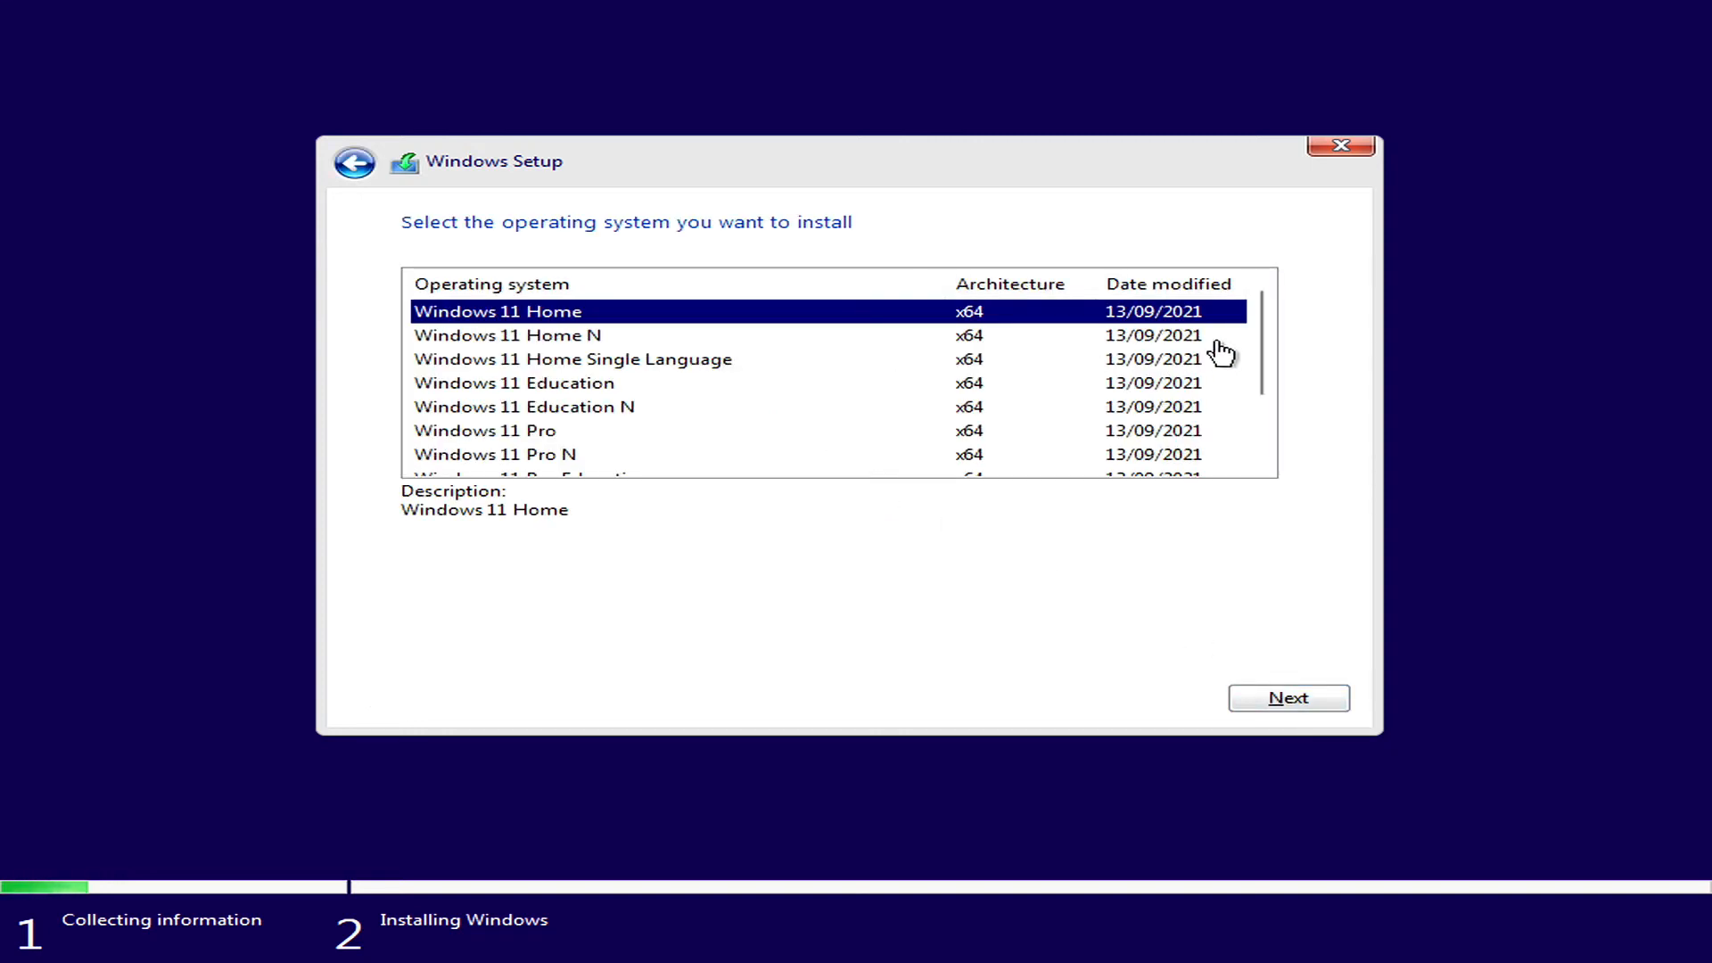
# Select Windows 11 Pro x64 as the operating system to install and continue to the licence terms.
pyautogui.moveTo(1266, 342); pyautogui.dragTo(1266, 359)
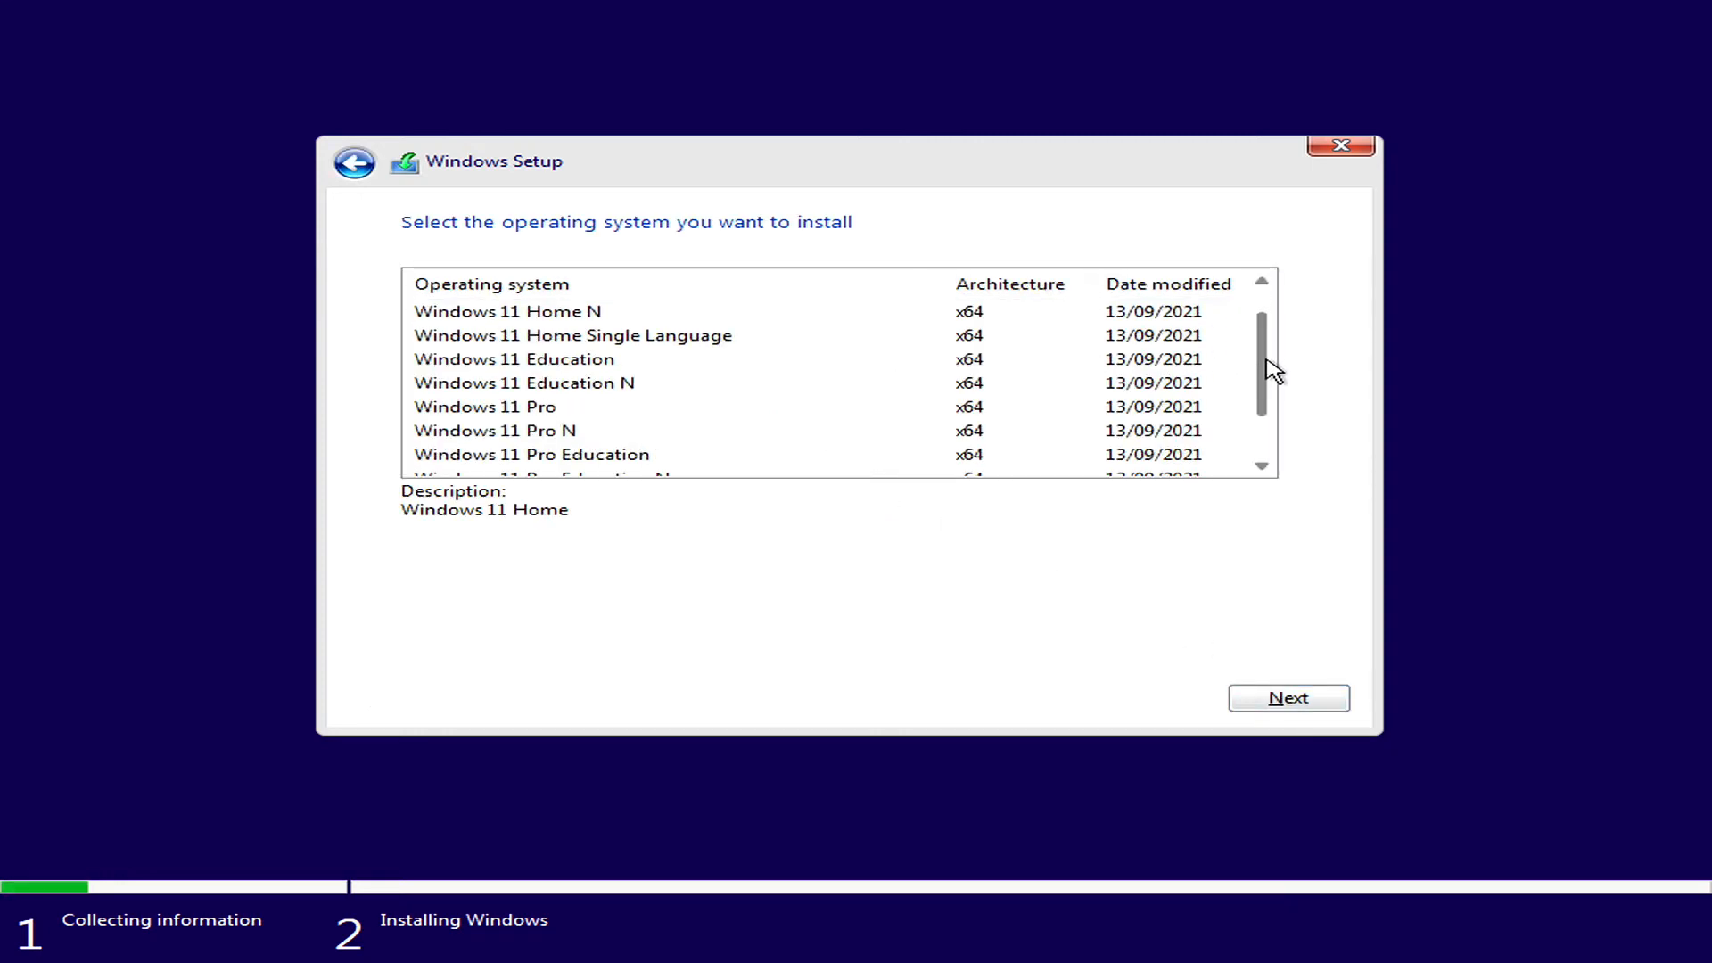
pyautogui.click(653, 412)
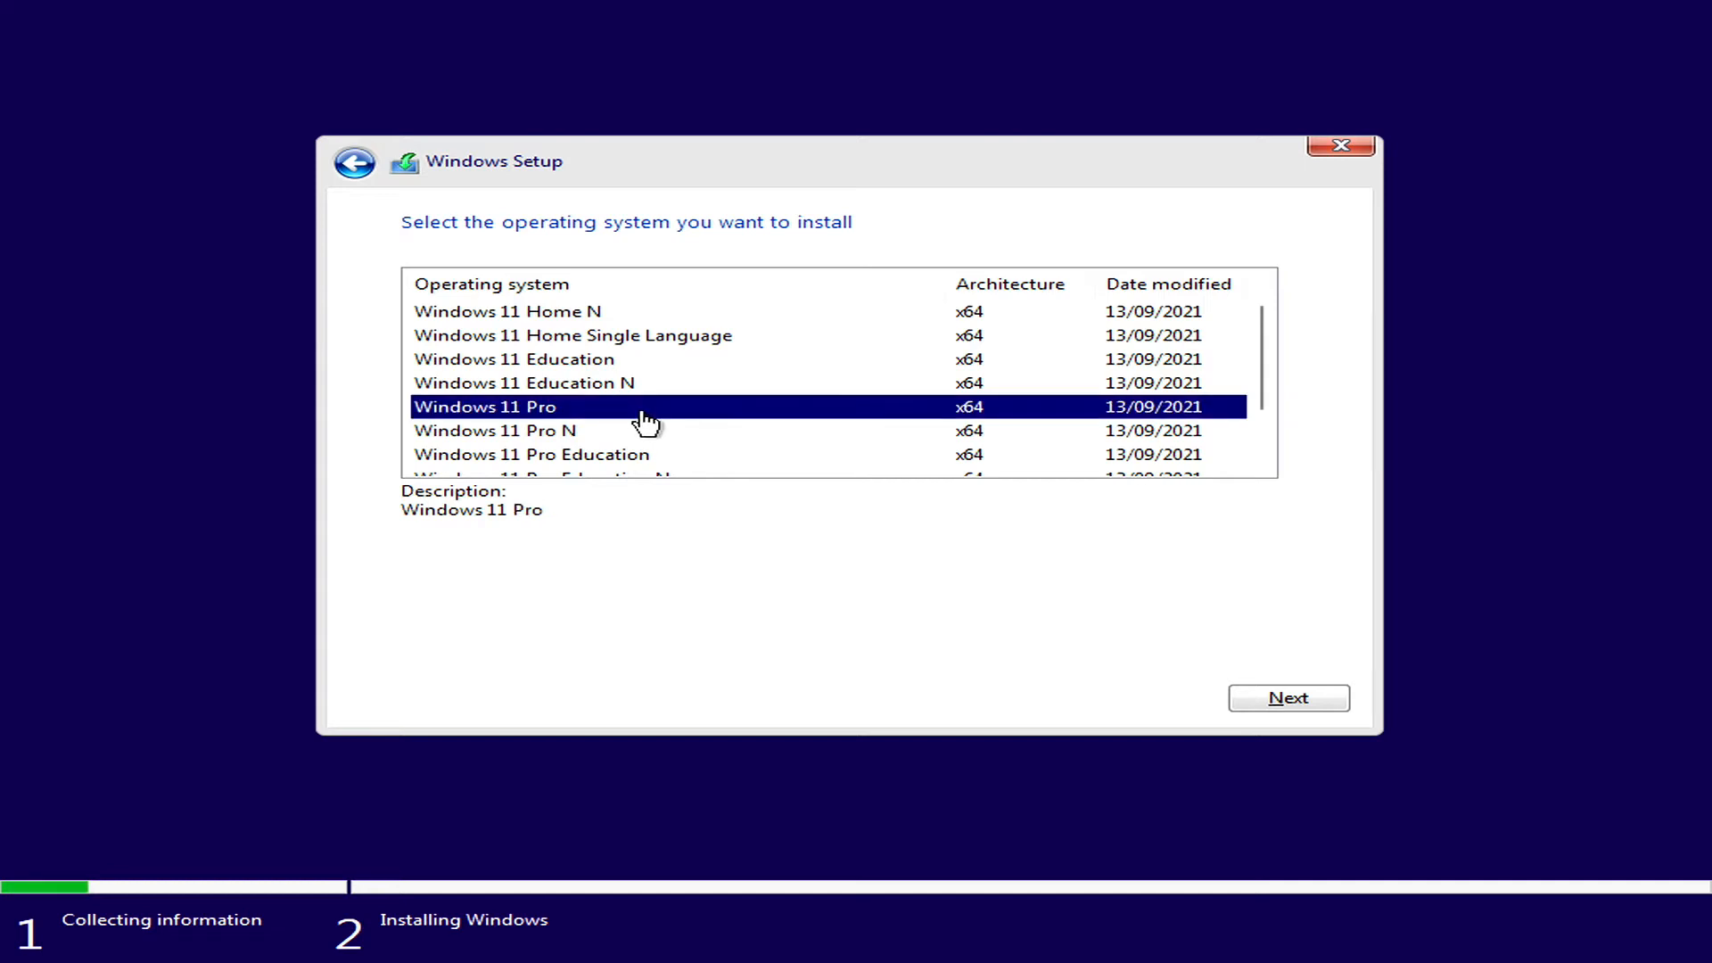
pyautogui.click(1282, 704)
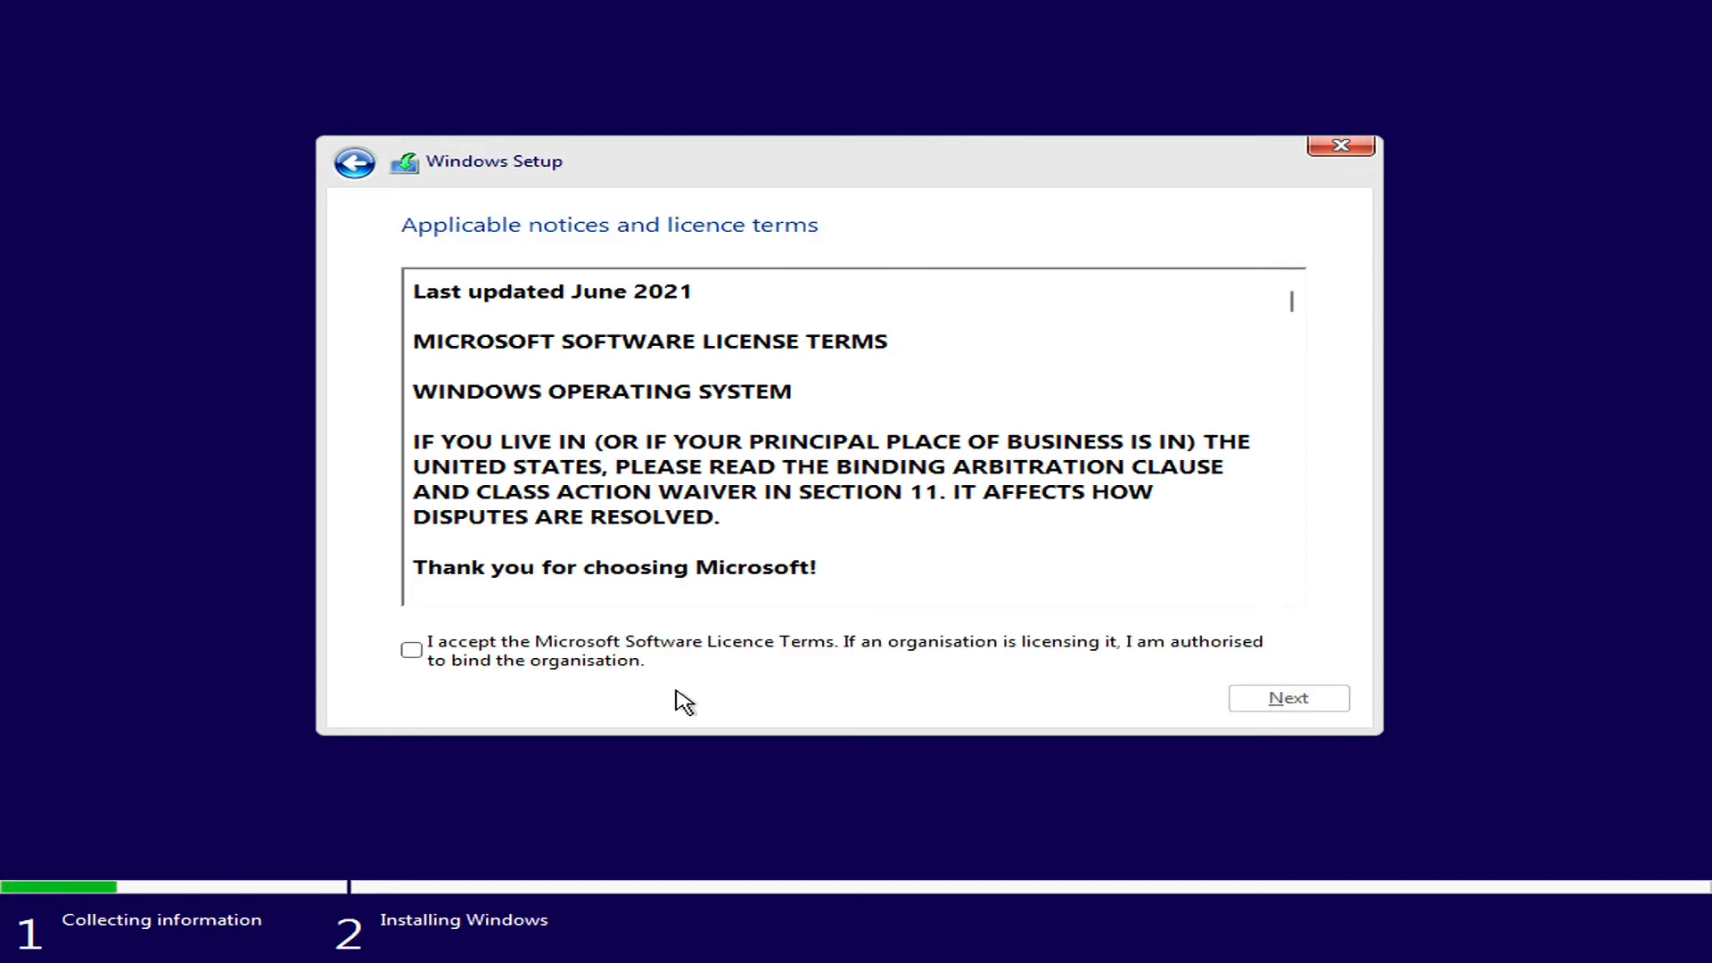
# Accept the Microsoft Software Licence Terms and choose the Custom: Install Windows only (advanced) installation type.
pyautogui.click(411, 650)
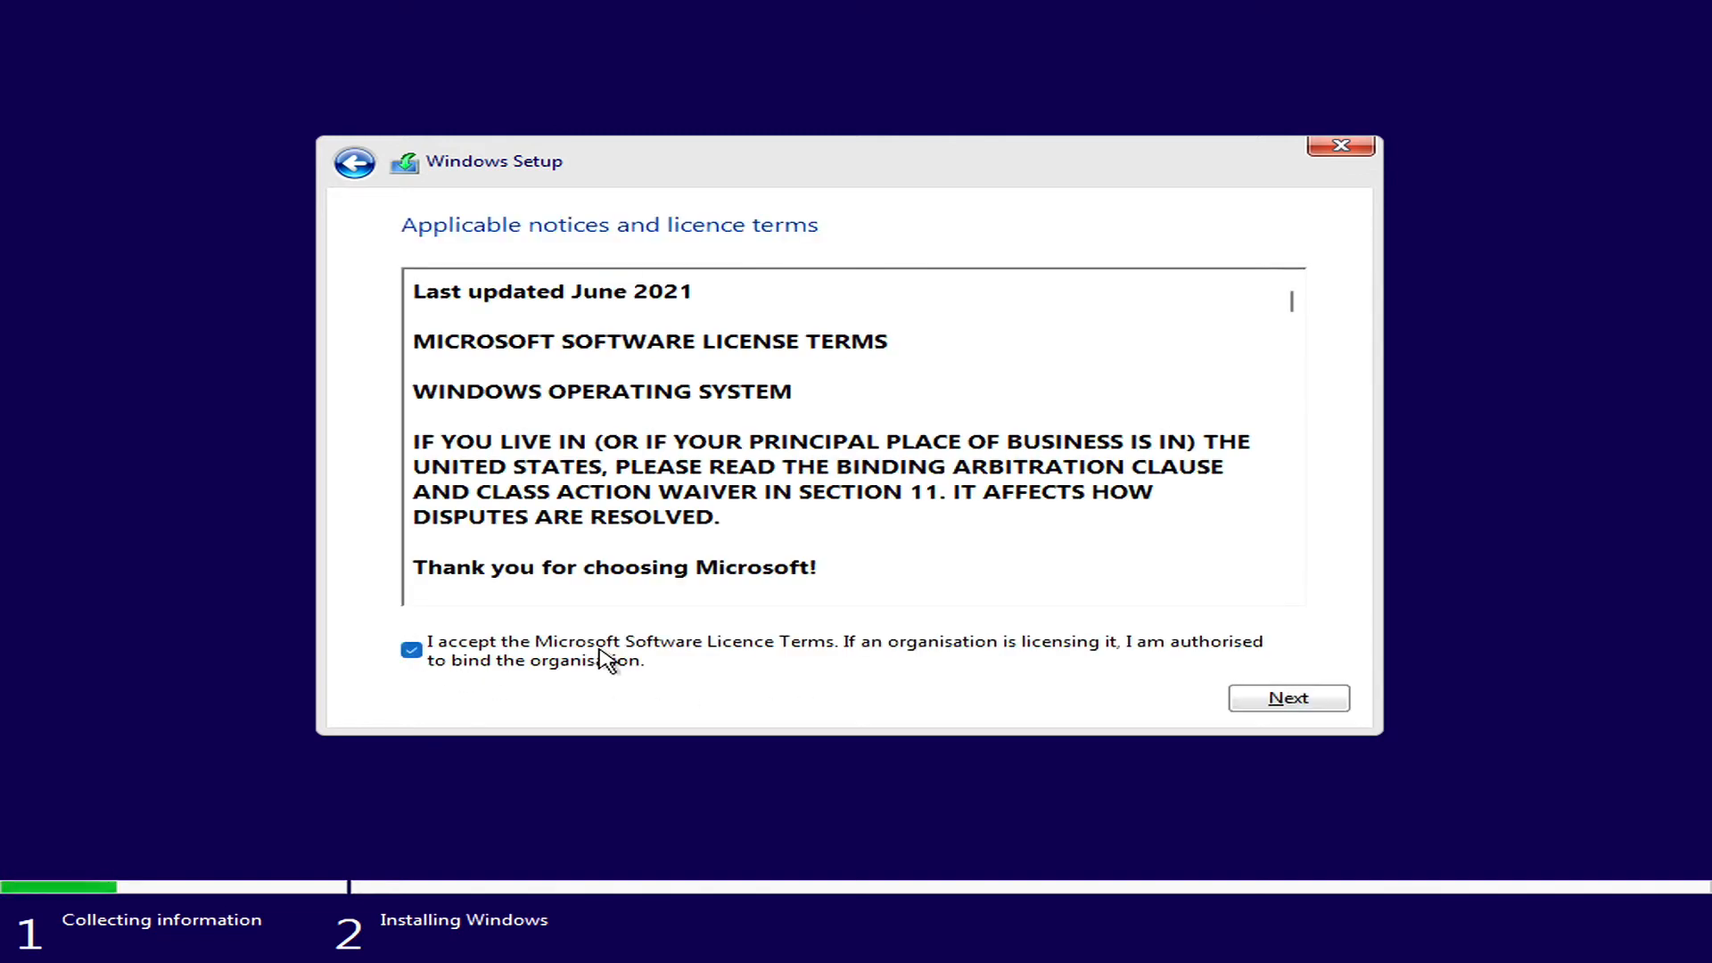
pyautogui.click(1272, 705)
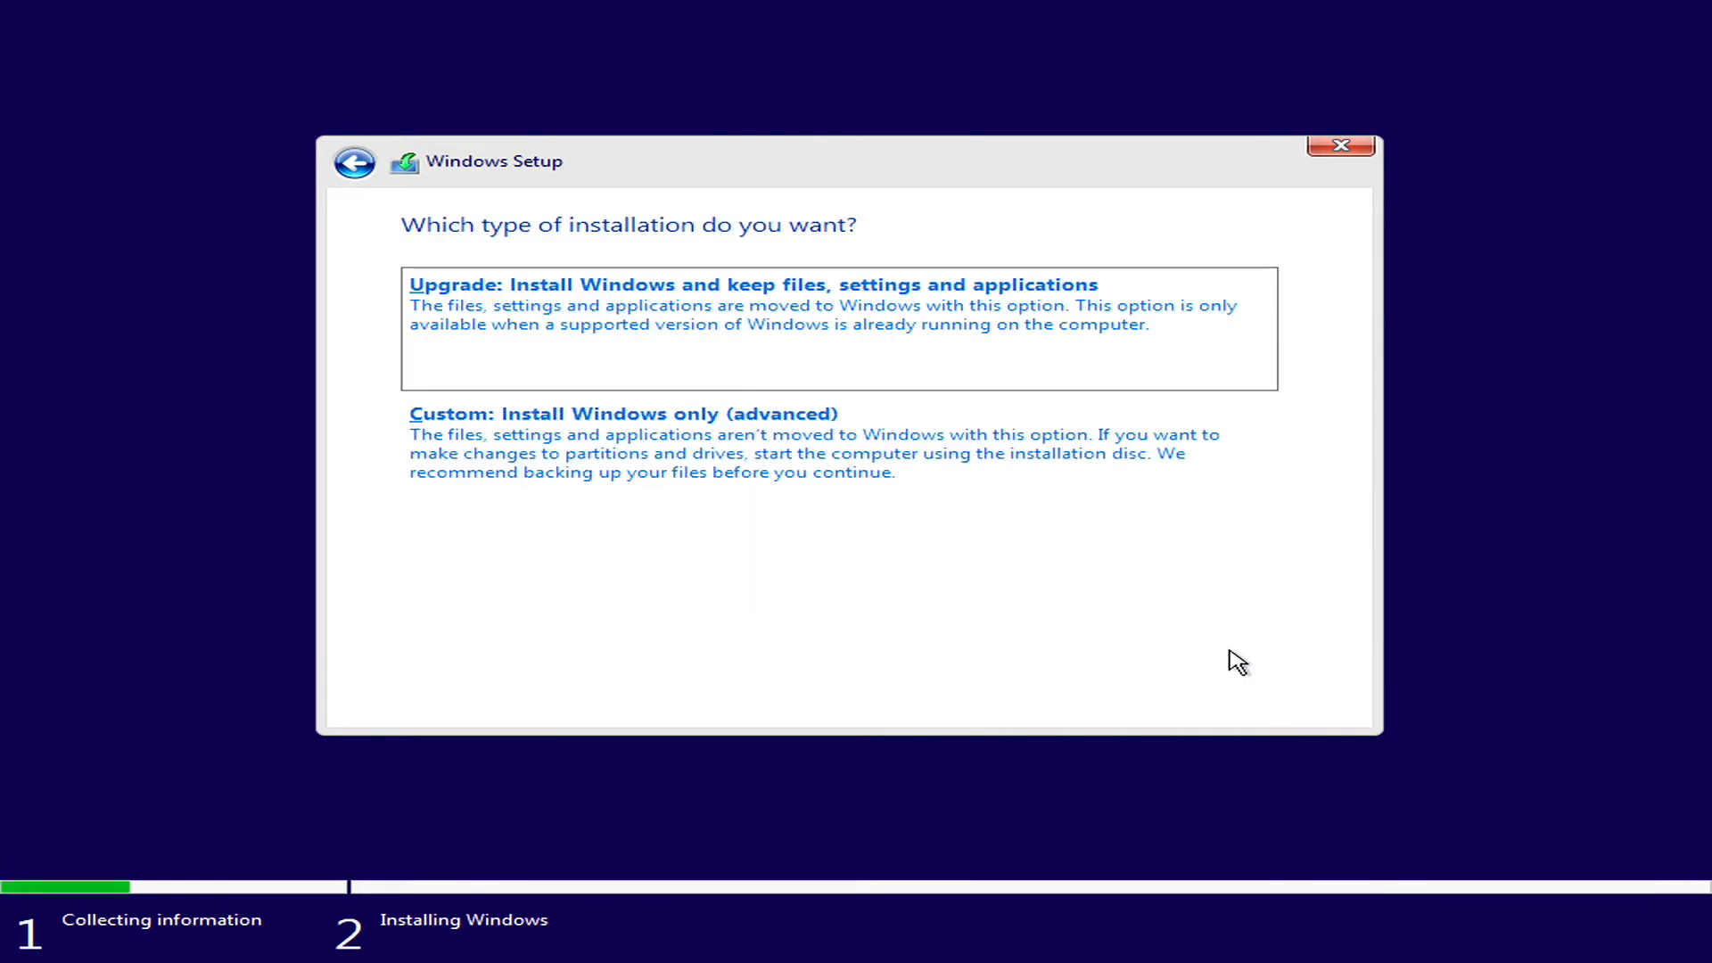
pyautogui.click(705, 423)
pyautogui.click(705, 422)
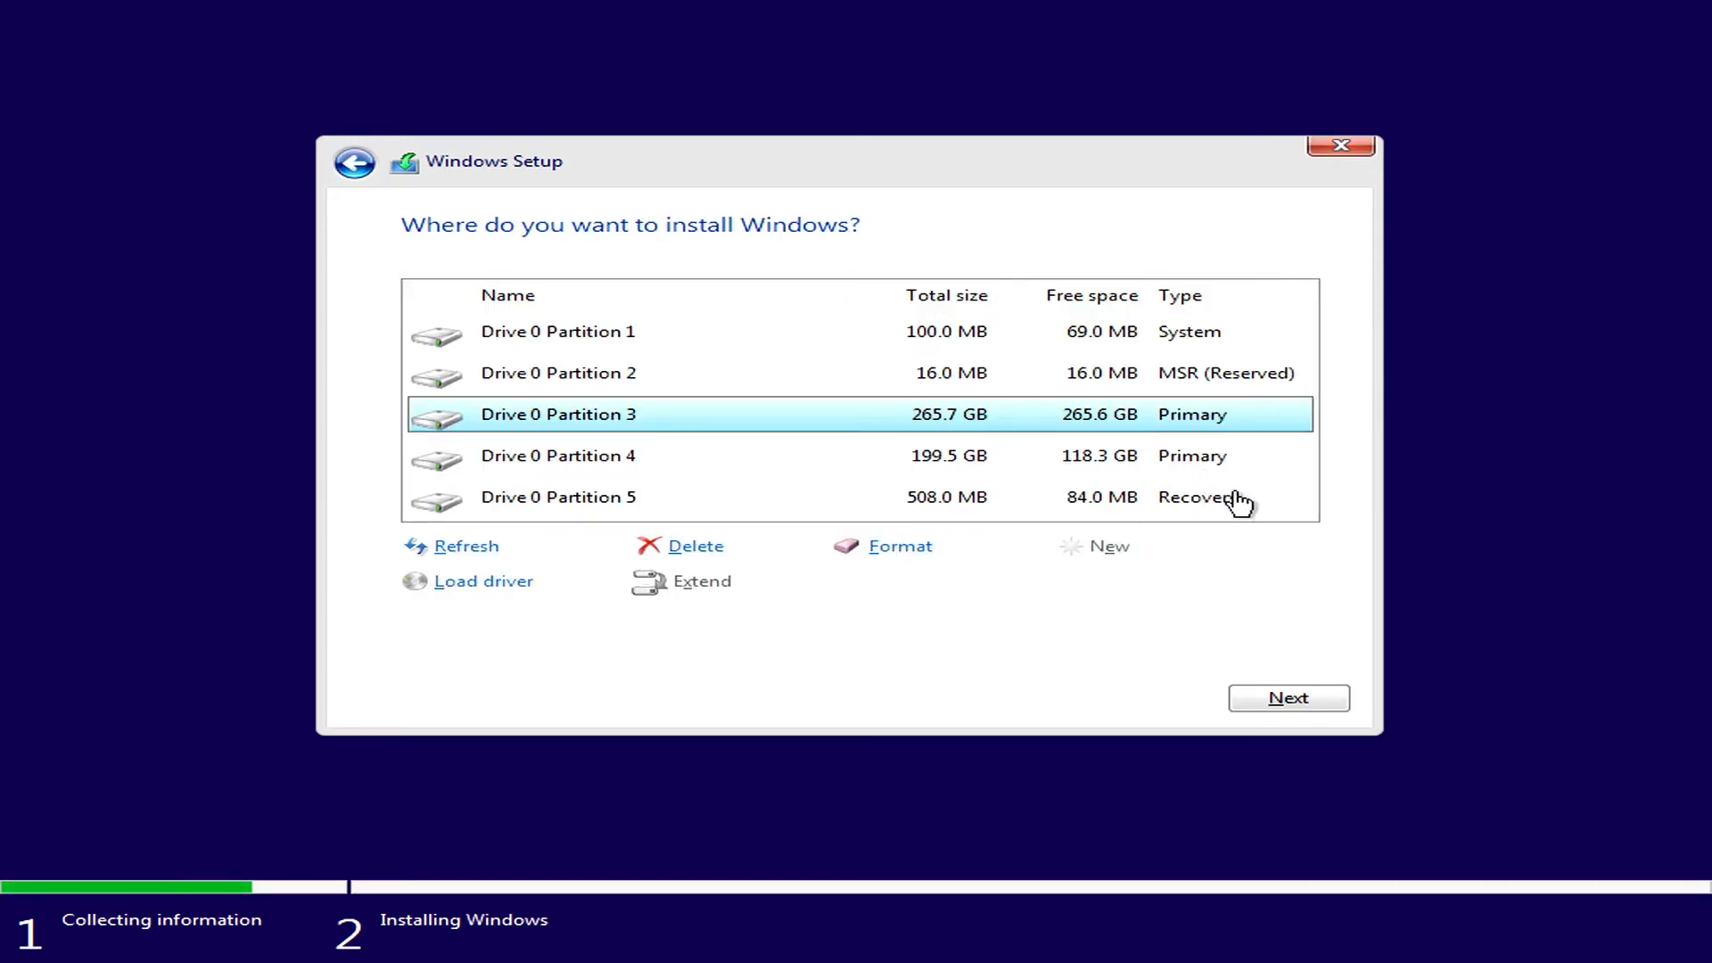
# Format Drive 0 Partition 4 and install Windows on it, restarting the PC immediately when setup requires it.
pyautogui.click(1107, 470)
pyautogui.click(867, 548)
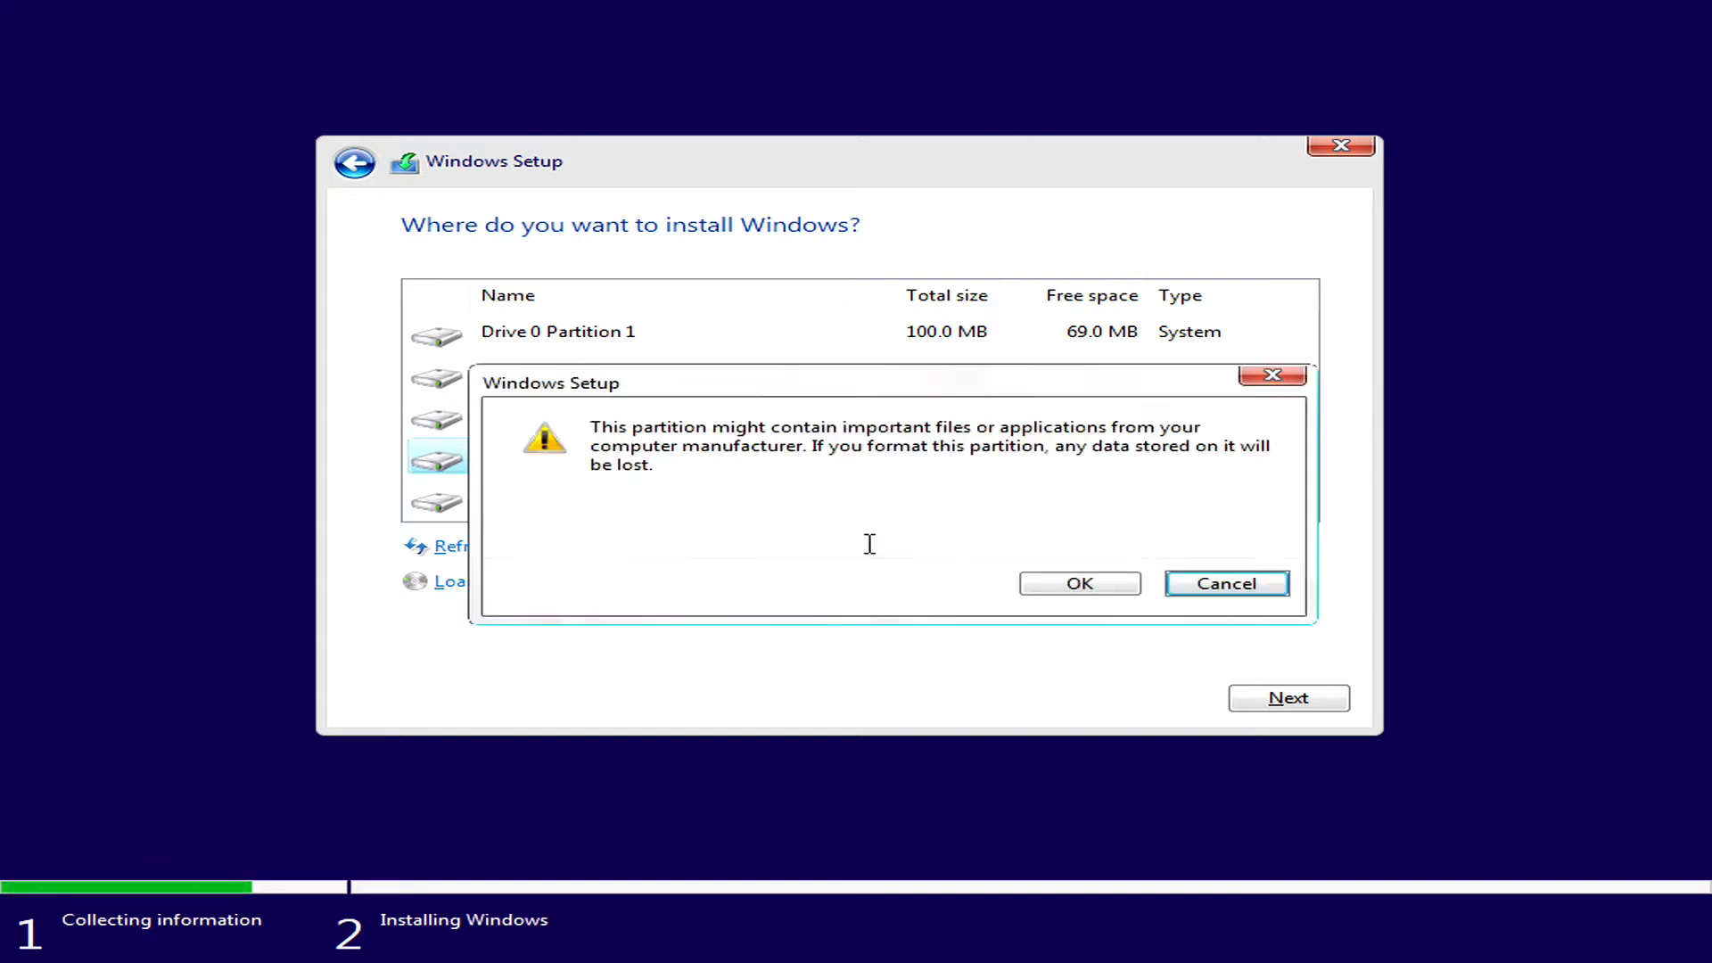
pyautogui.click(1051, 589)
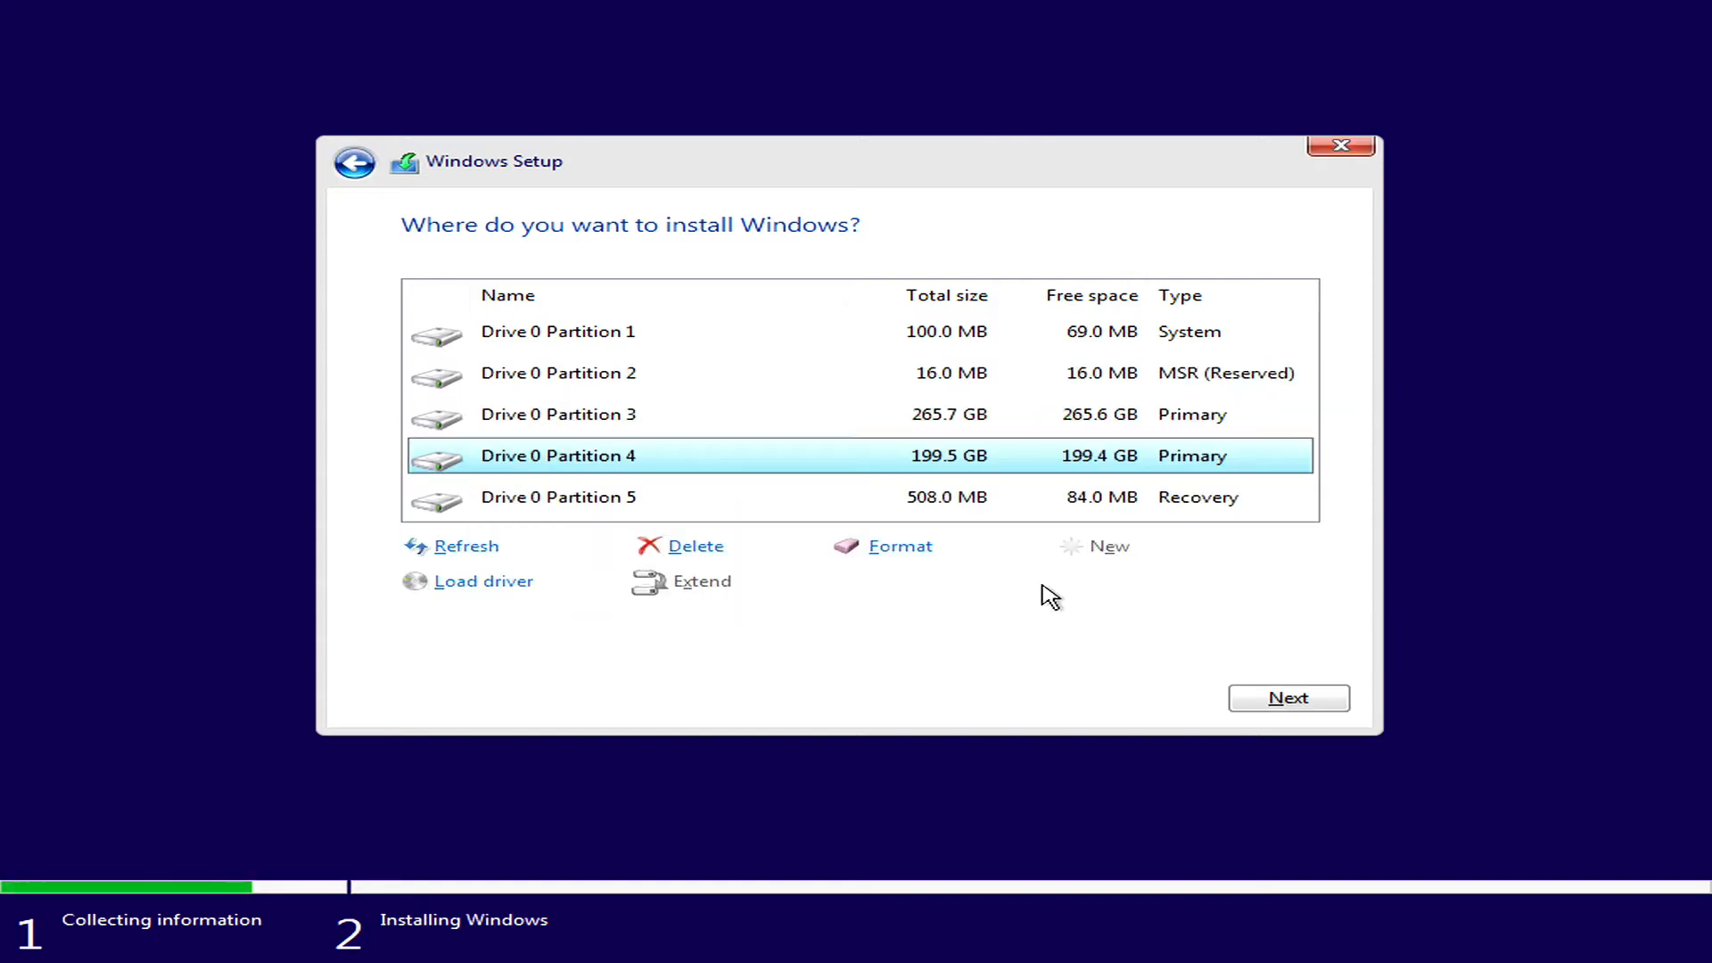
pyautogui.click(1300, 697)
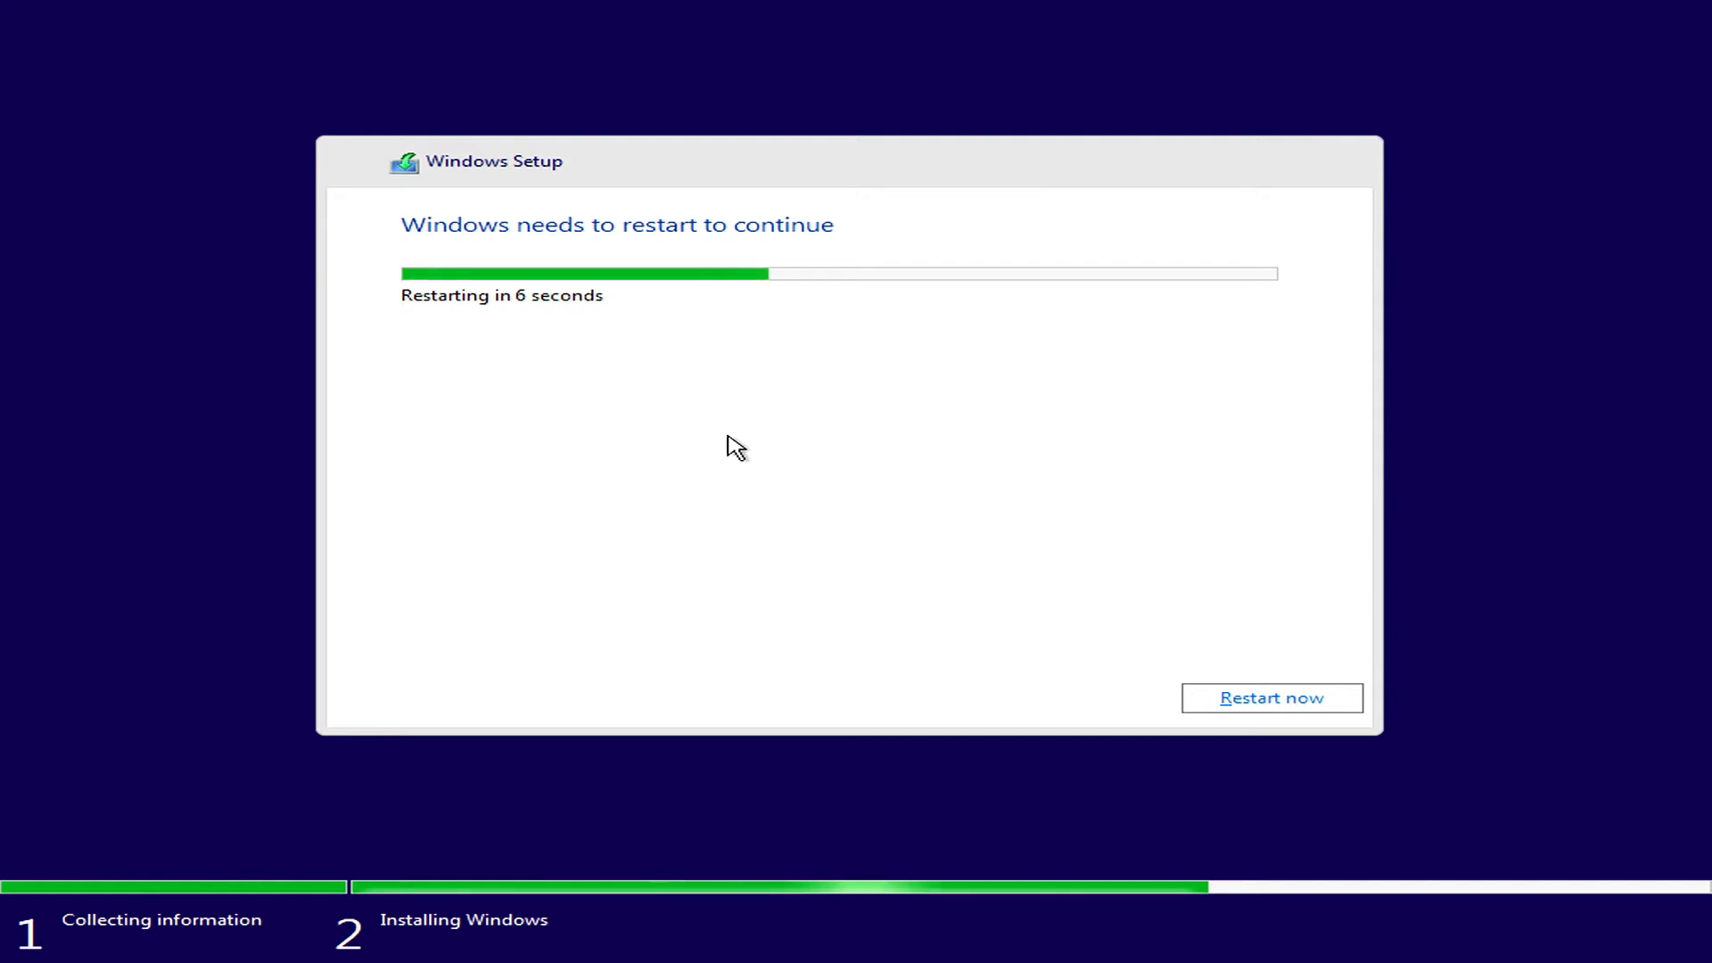
pyautogui.click(1238, 703)
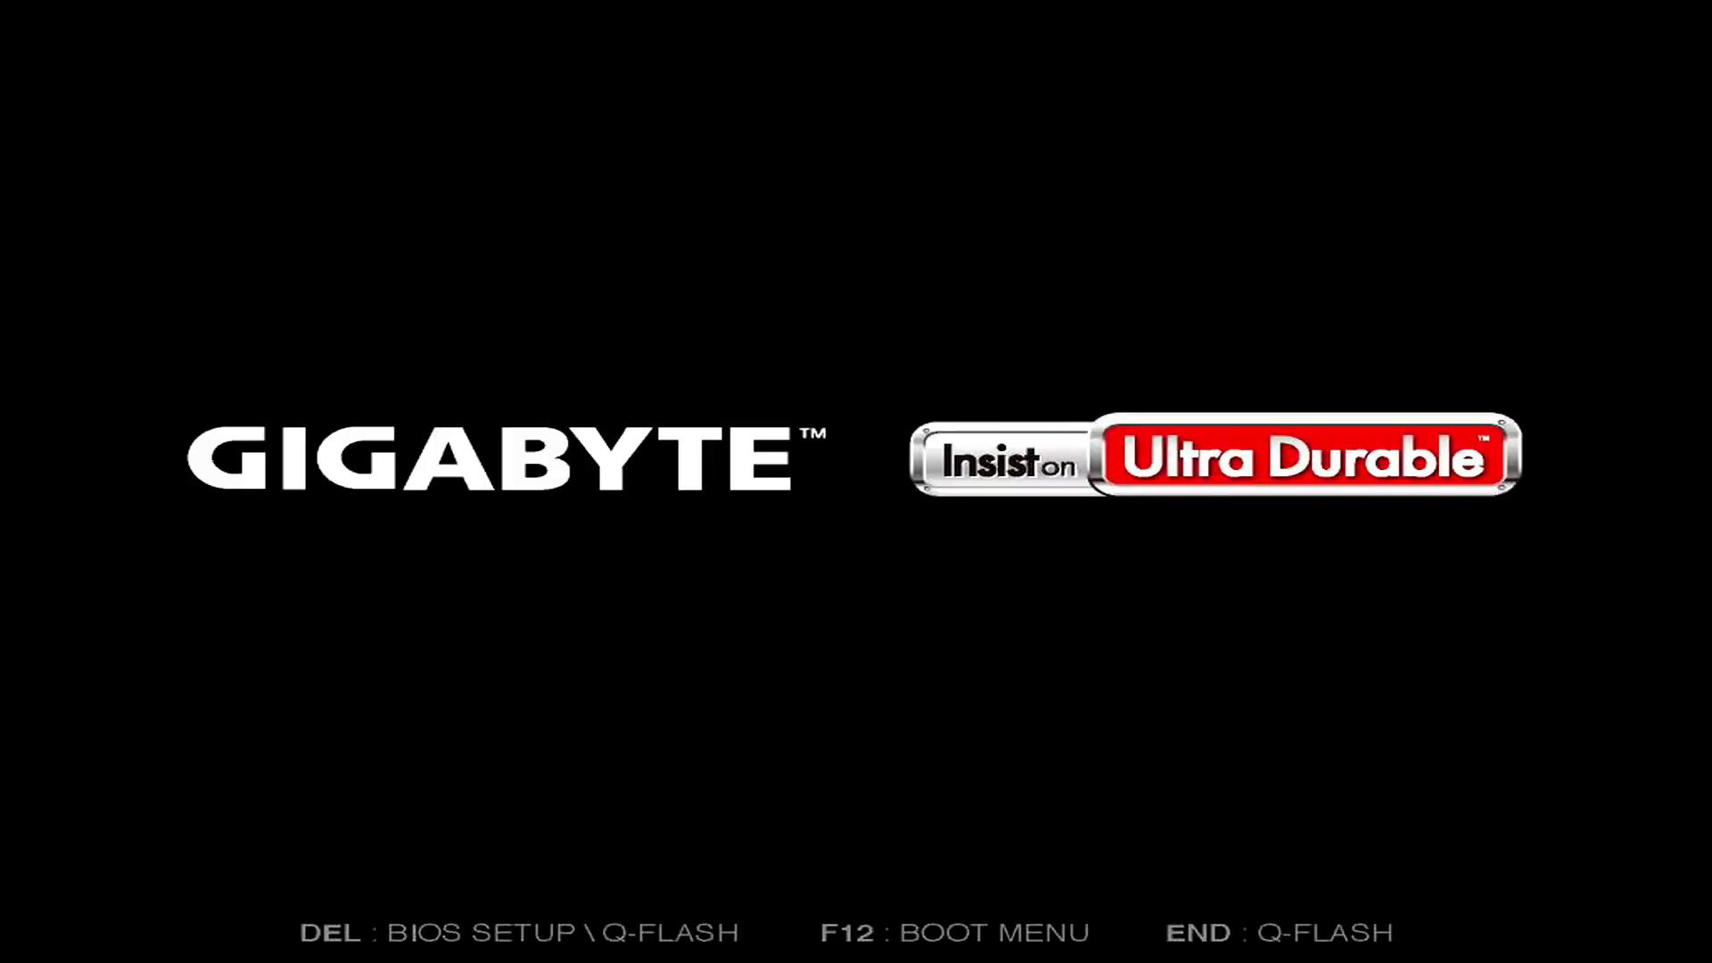
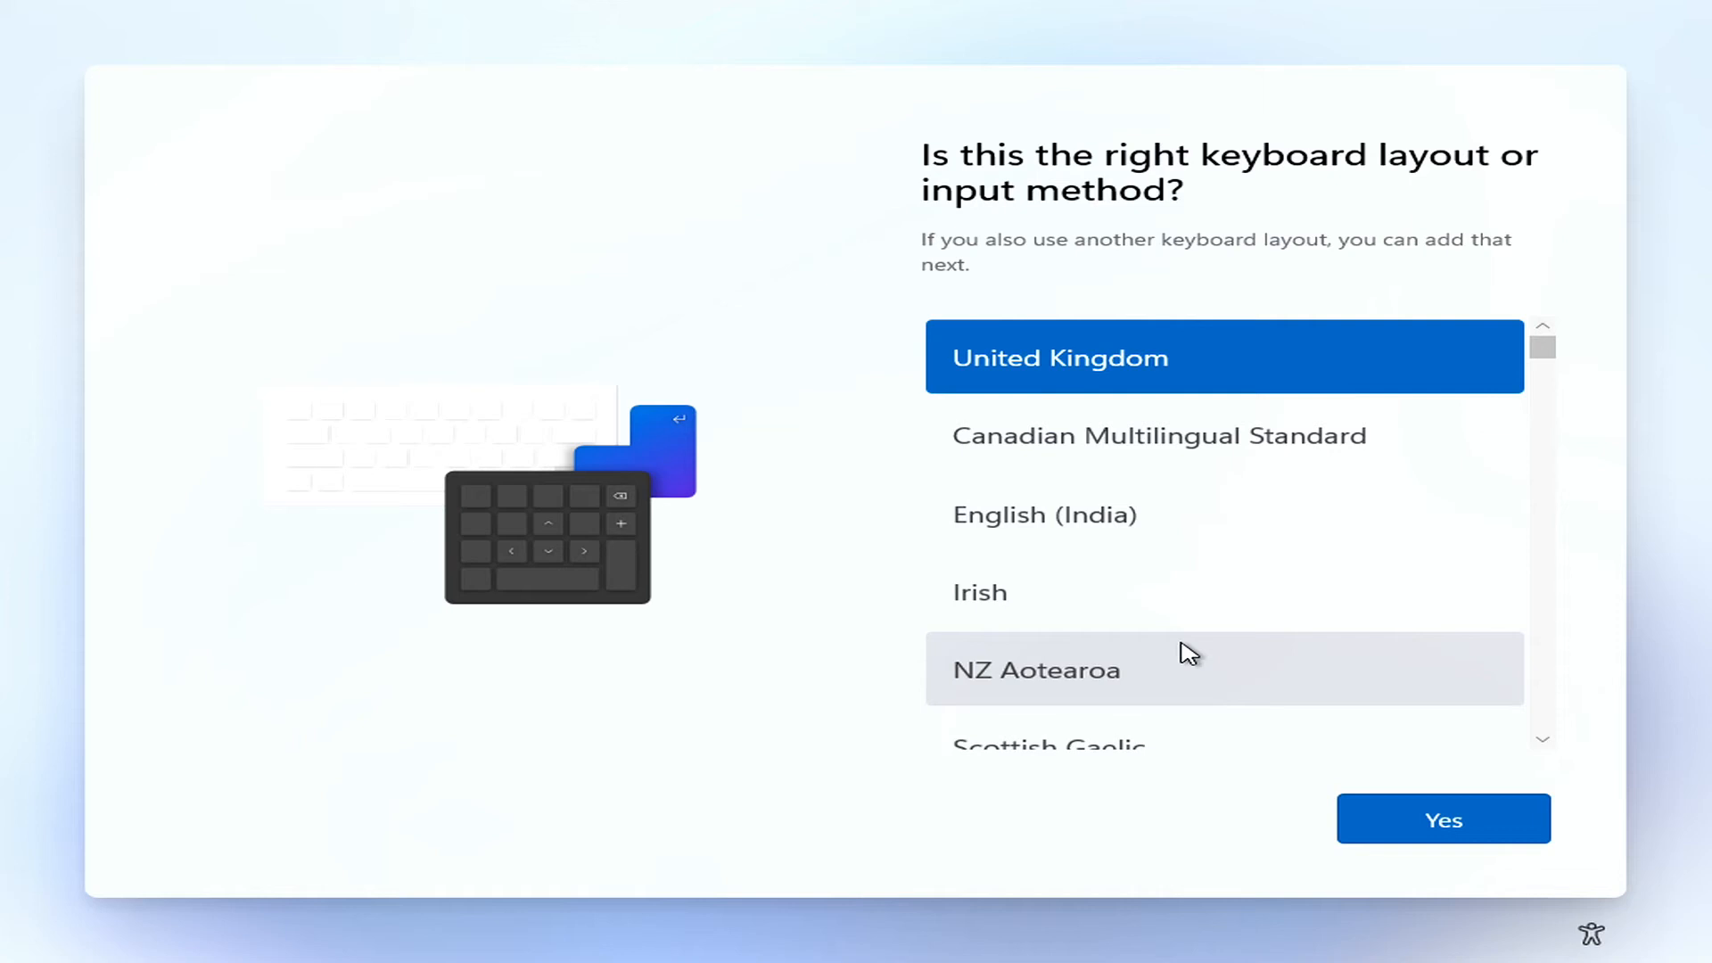
# Set the keyboard layout to English (India) and skip adding a second keyboard layout.
pyautogui.click(1137, 546)
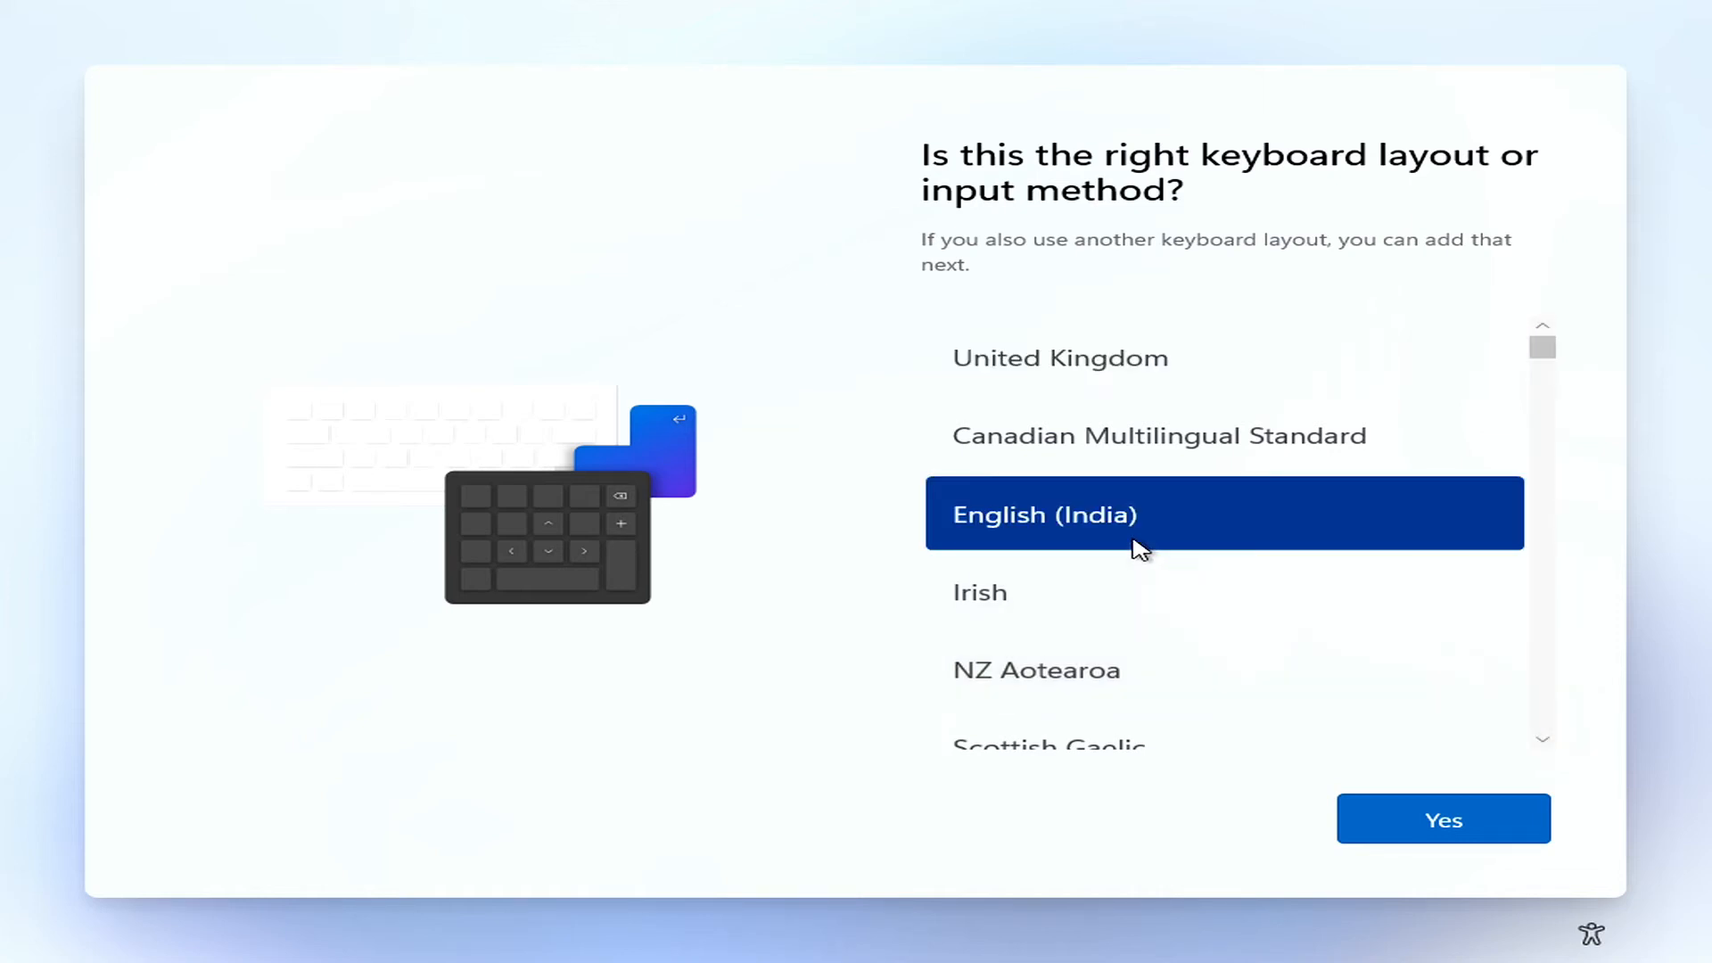
pyautogui.click(1406, 828)
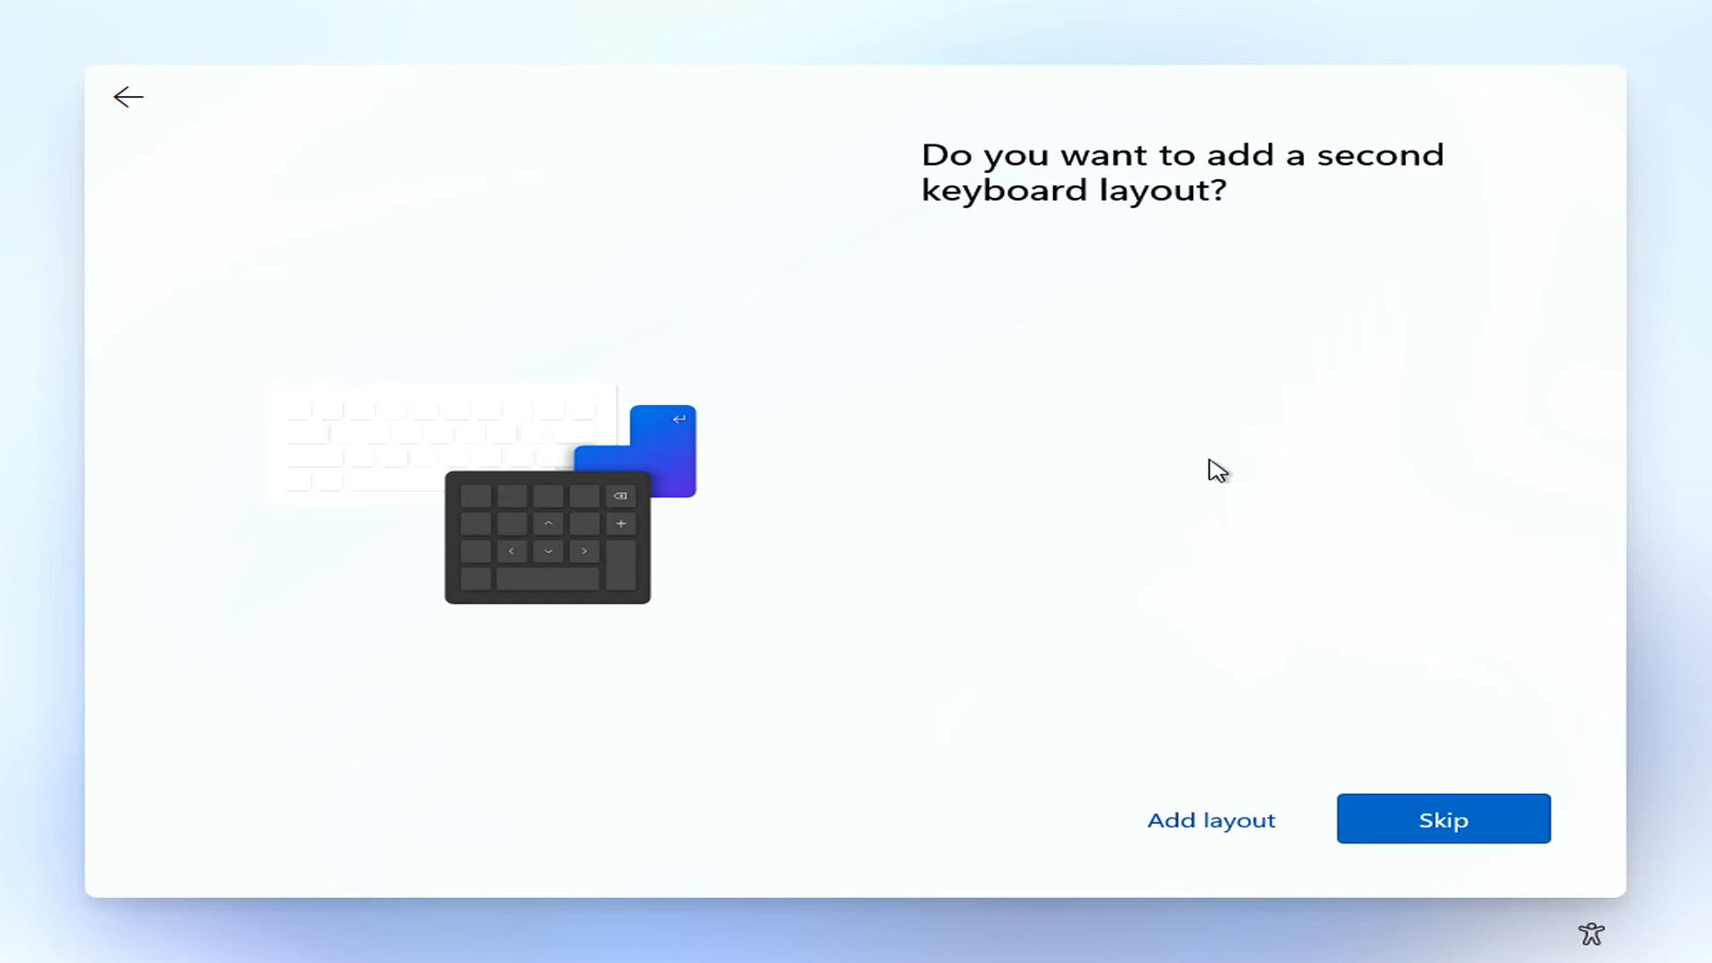
pyautogui.click(1399, 808)
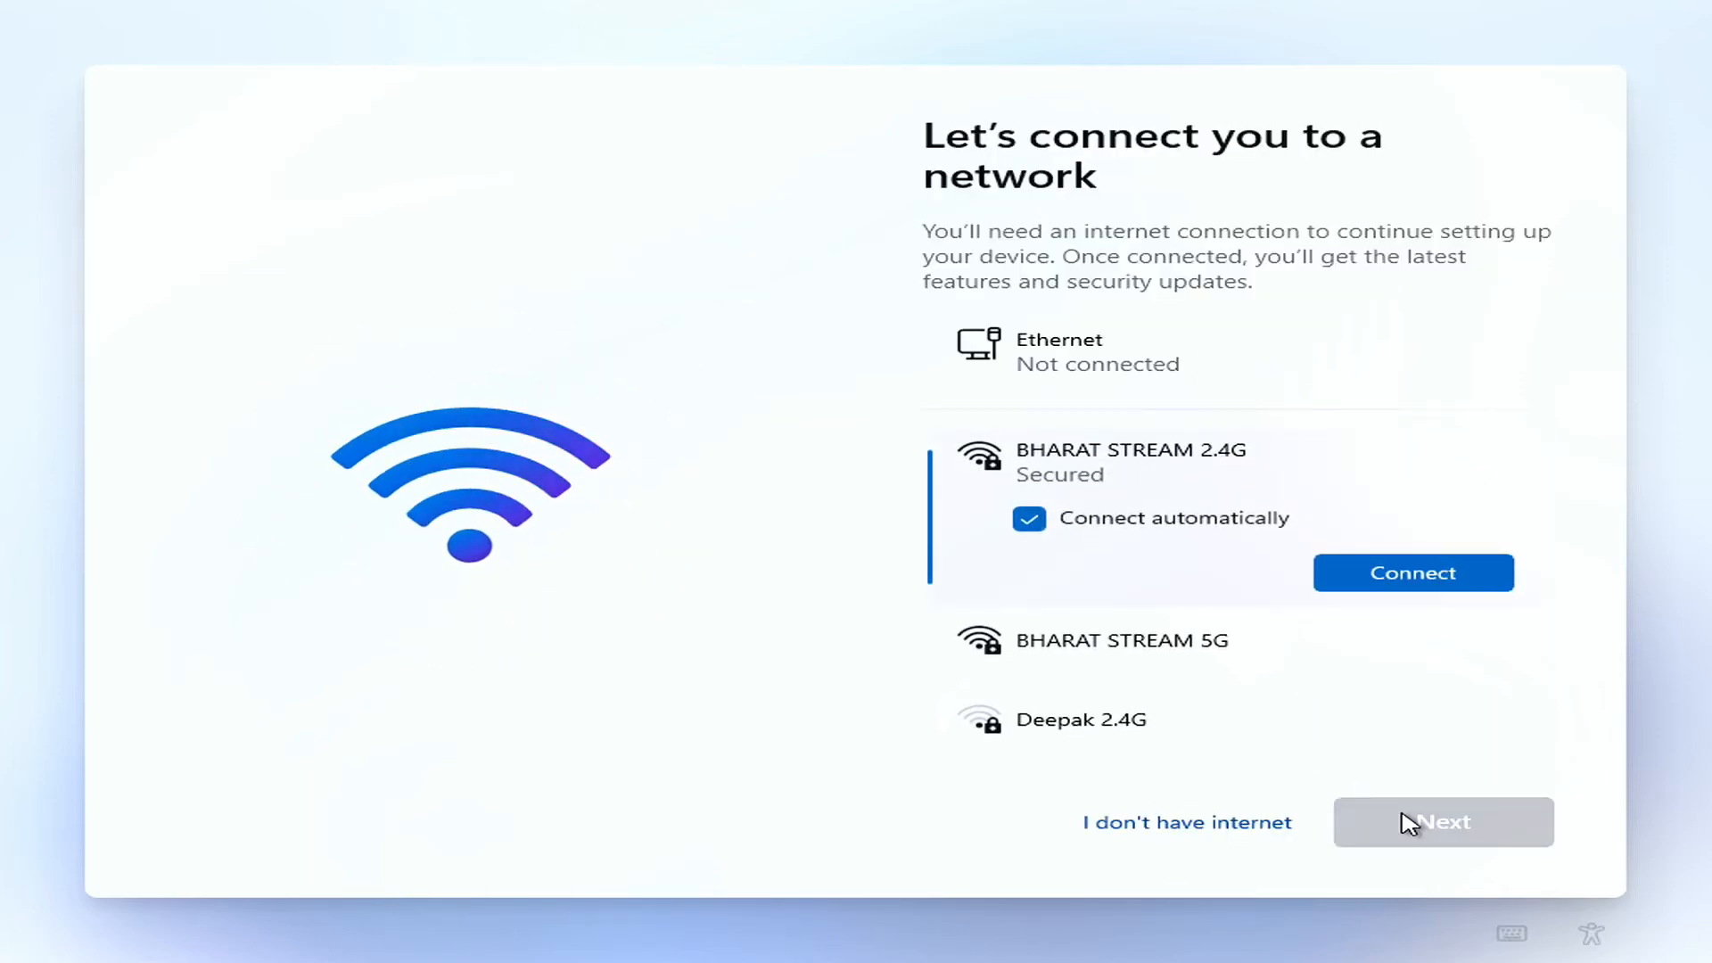
# Continue the Windows setup without an internet connection, using the limited setup.
pyautogui.click(1267, 832)
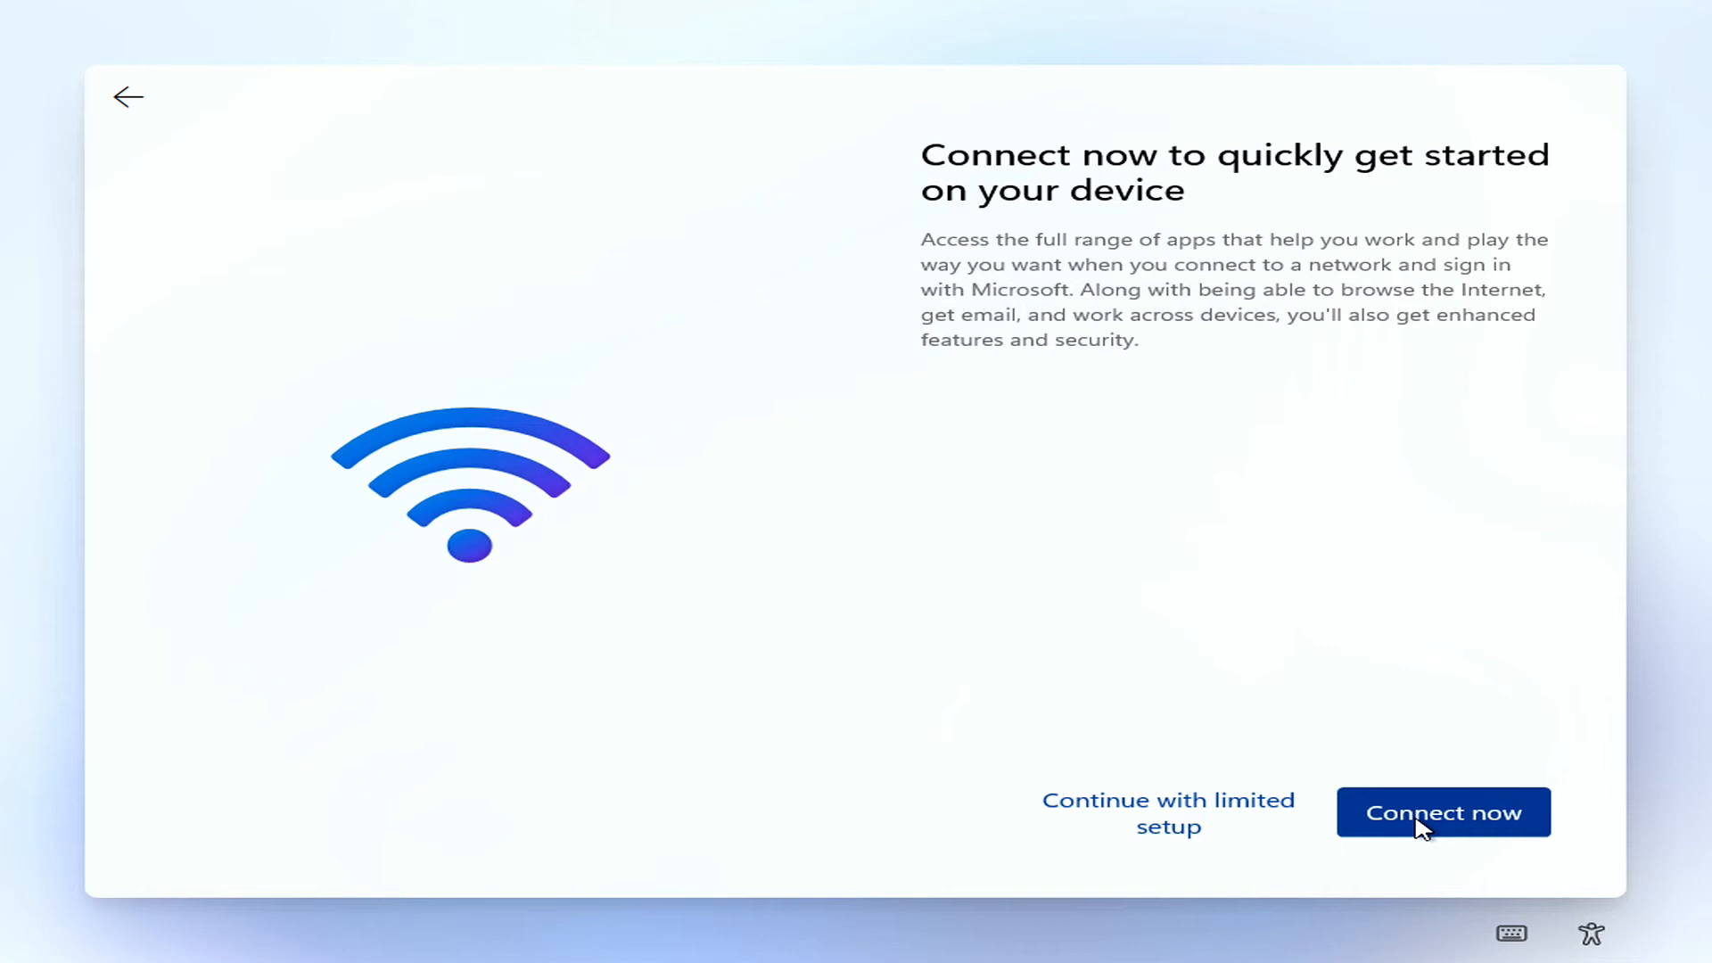
pyautogui.click(1258, 817)
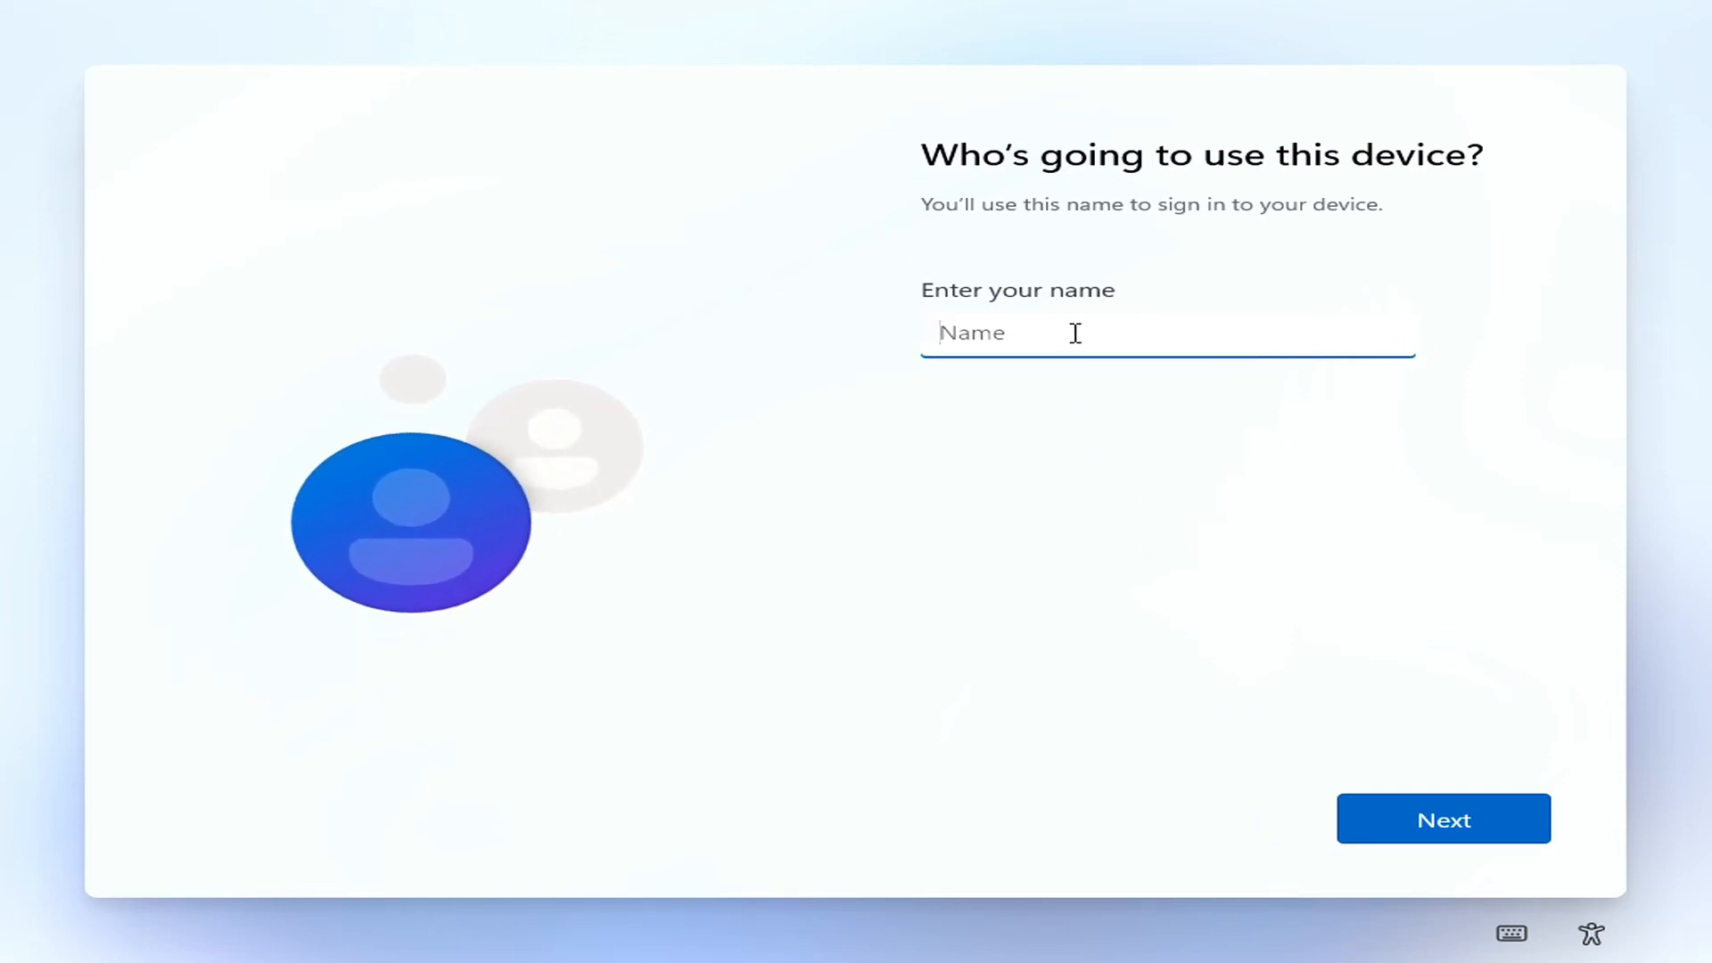
# Create the local account with the user's name and leave its password blank.
pyautogui.write('Vishvakarma')
pyautogui.click(1391, 816)
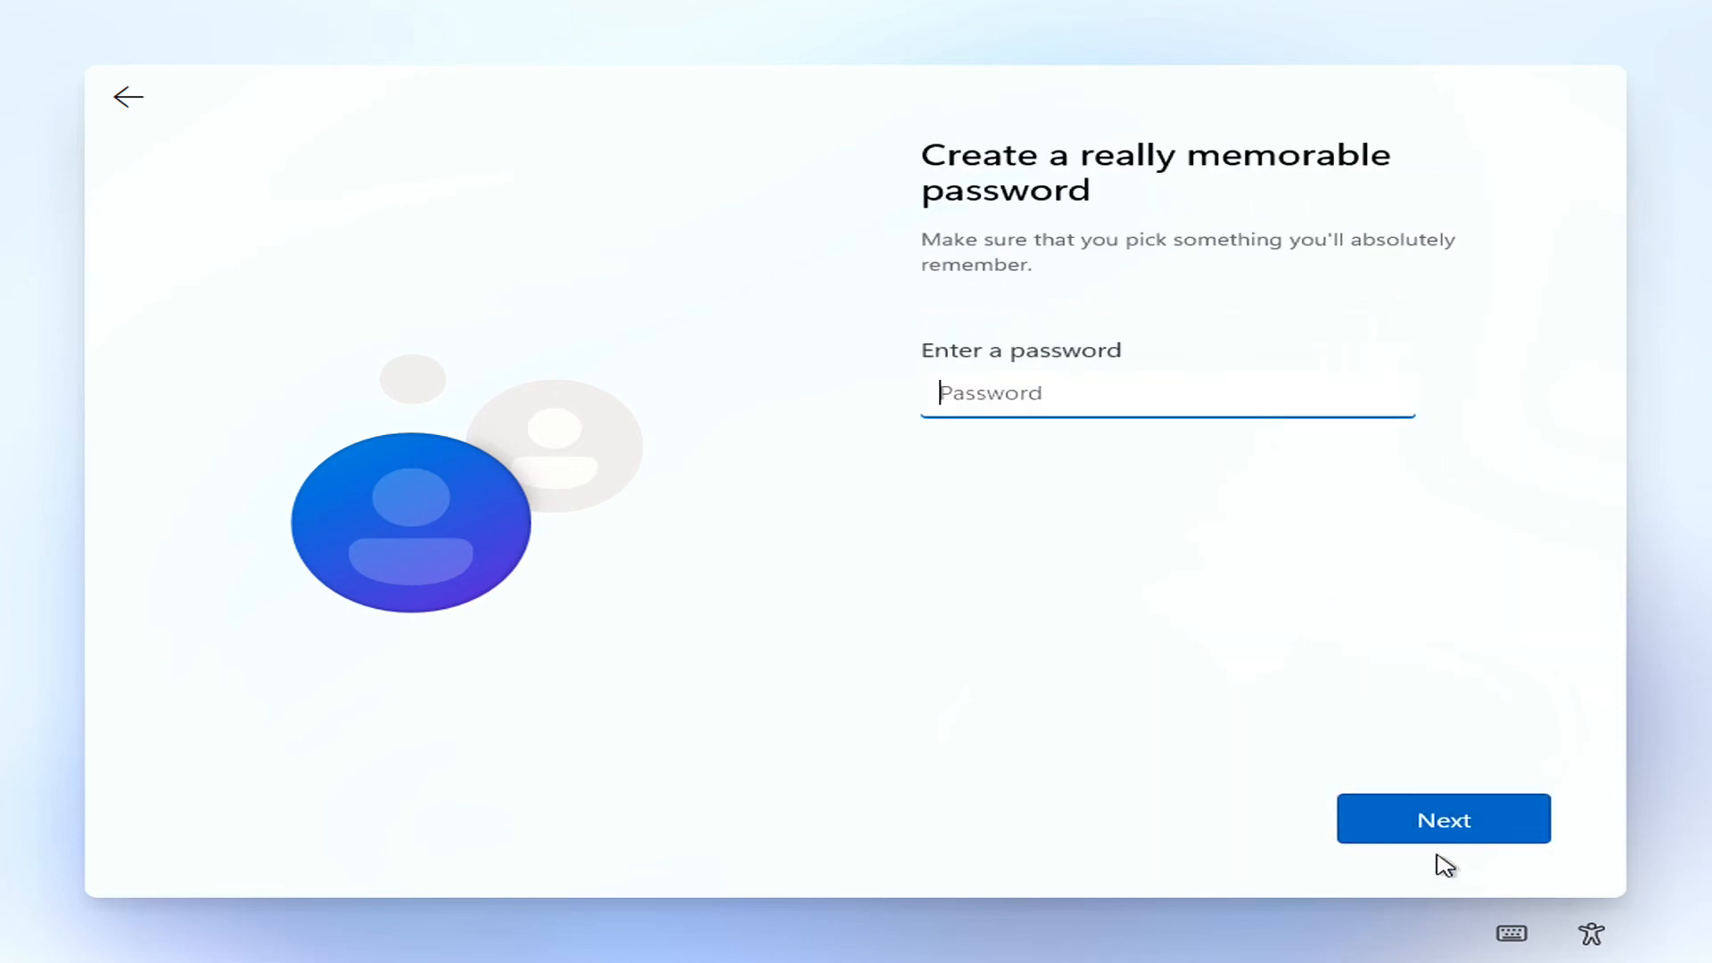
pyautogui.click(1441, 831)
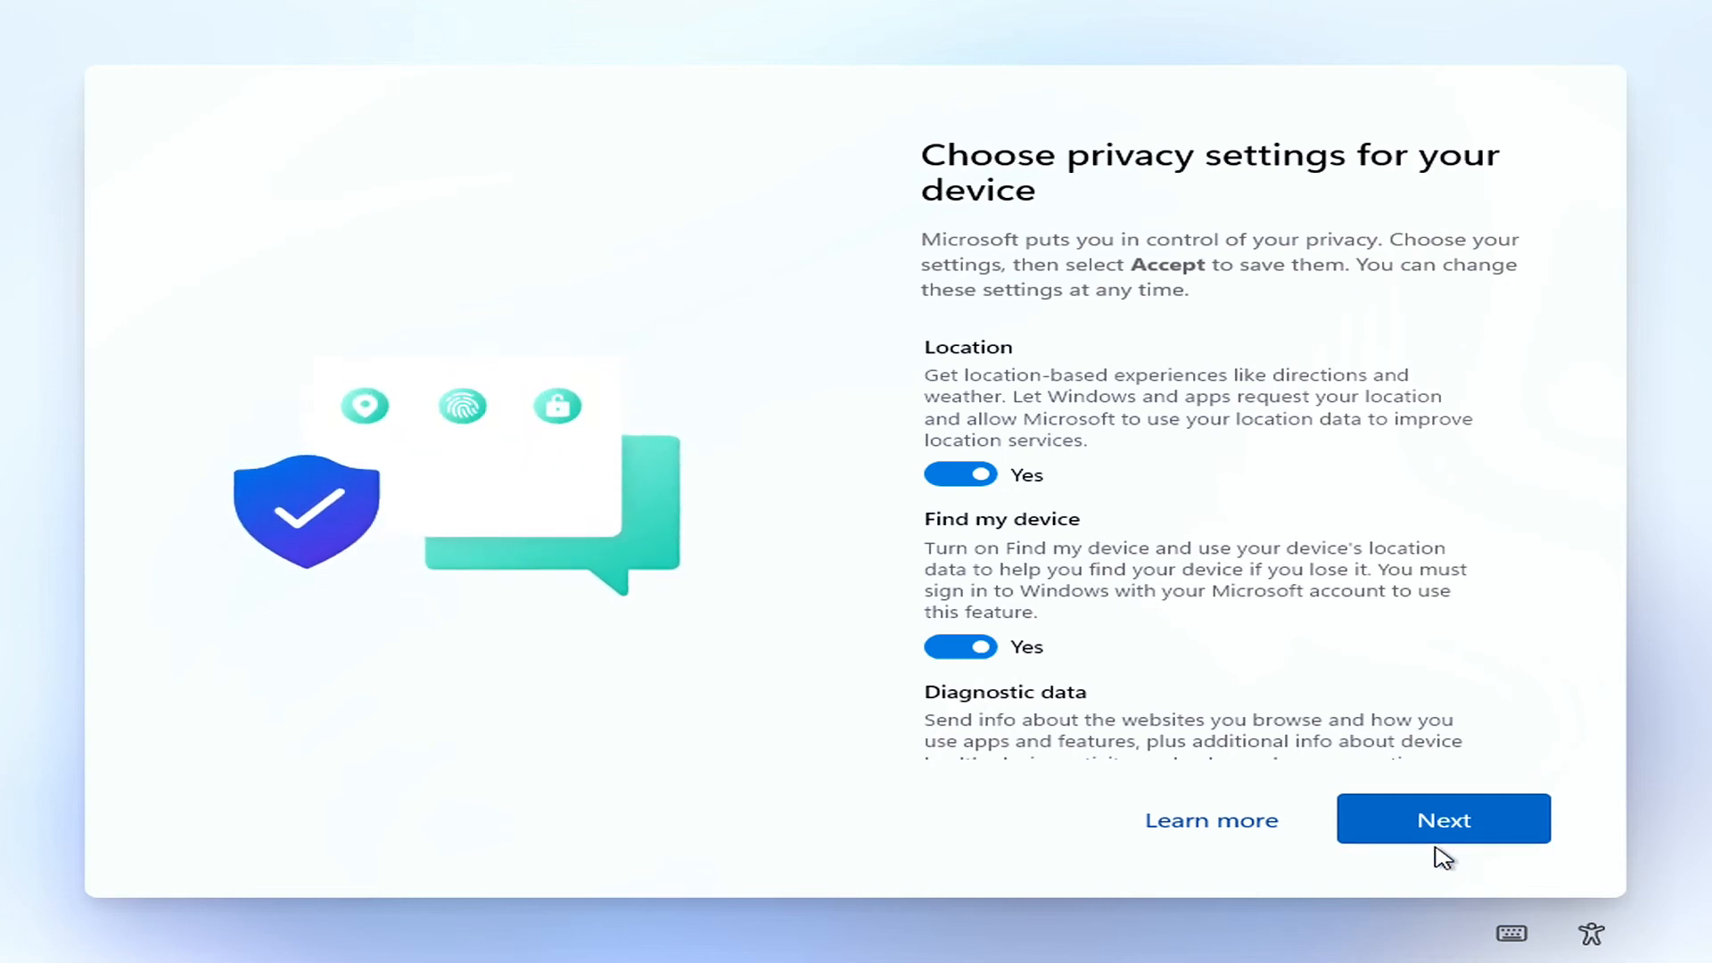
# Accept all the default device privacy settings to finish the Windows setup.
pyautogui.click(1429, 836)
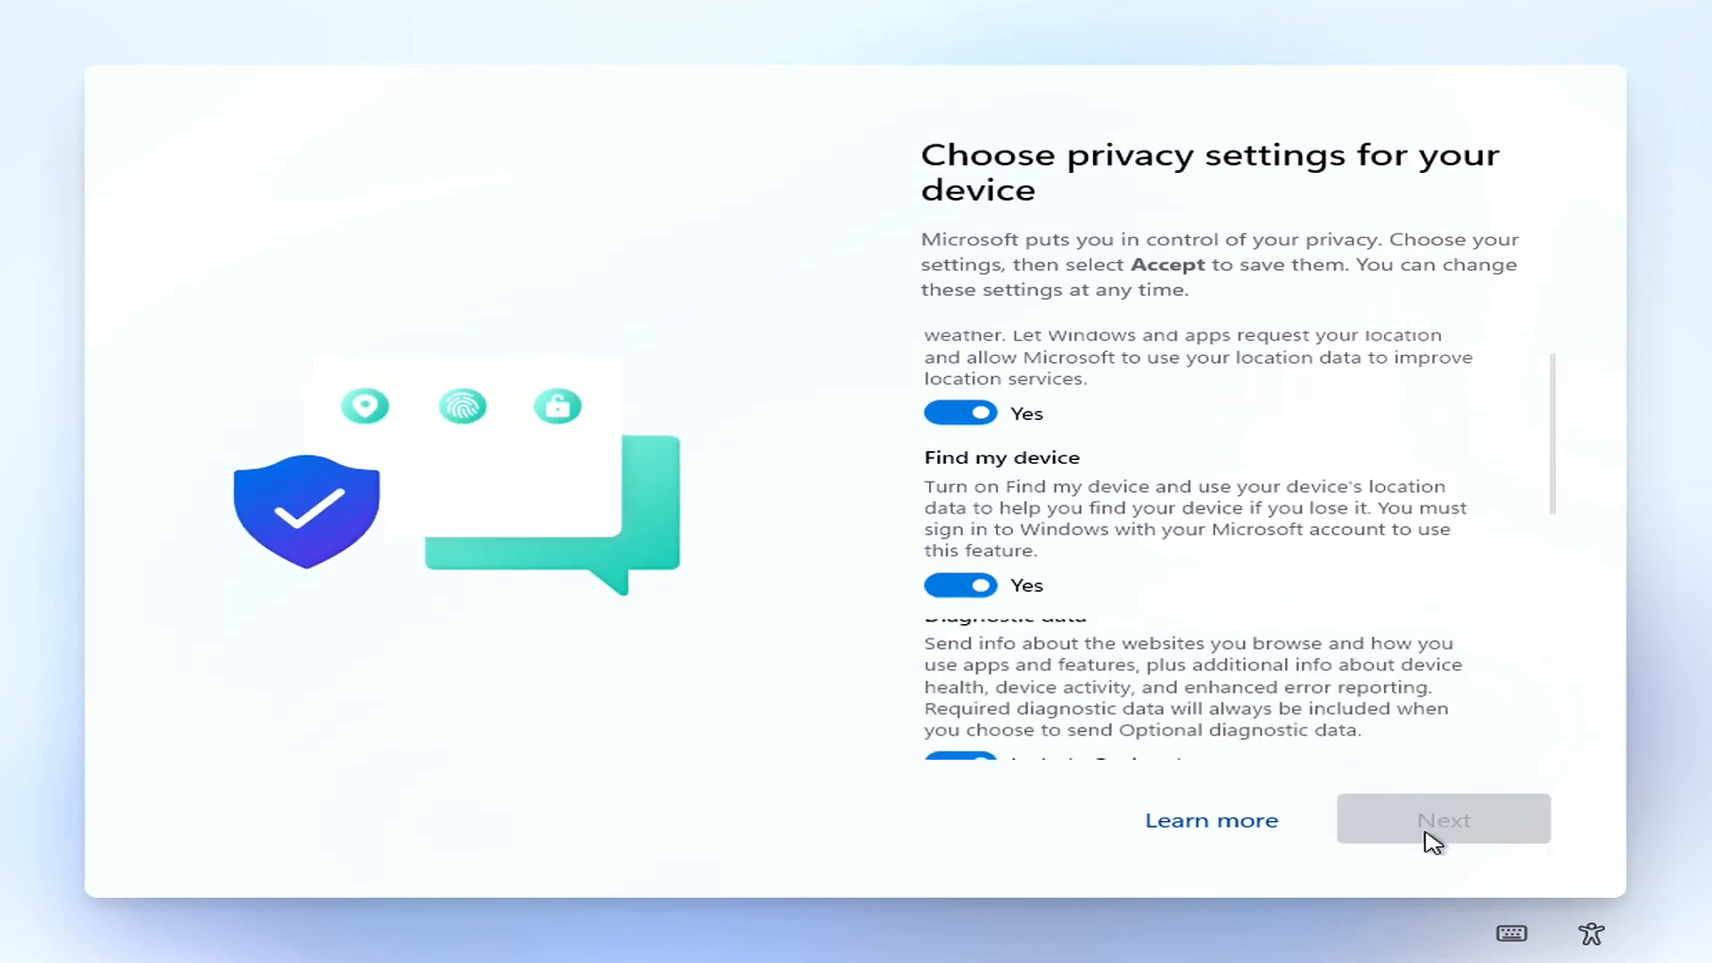
pyautogui.click(1429, 838)
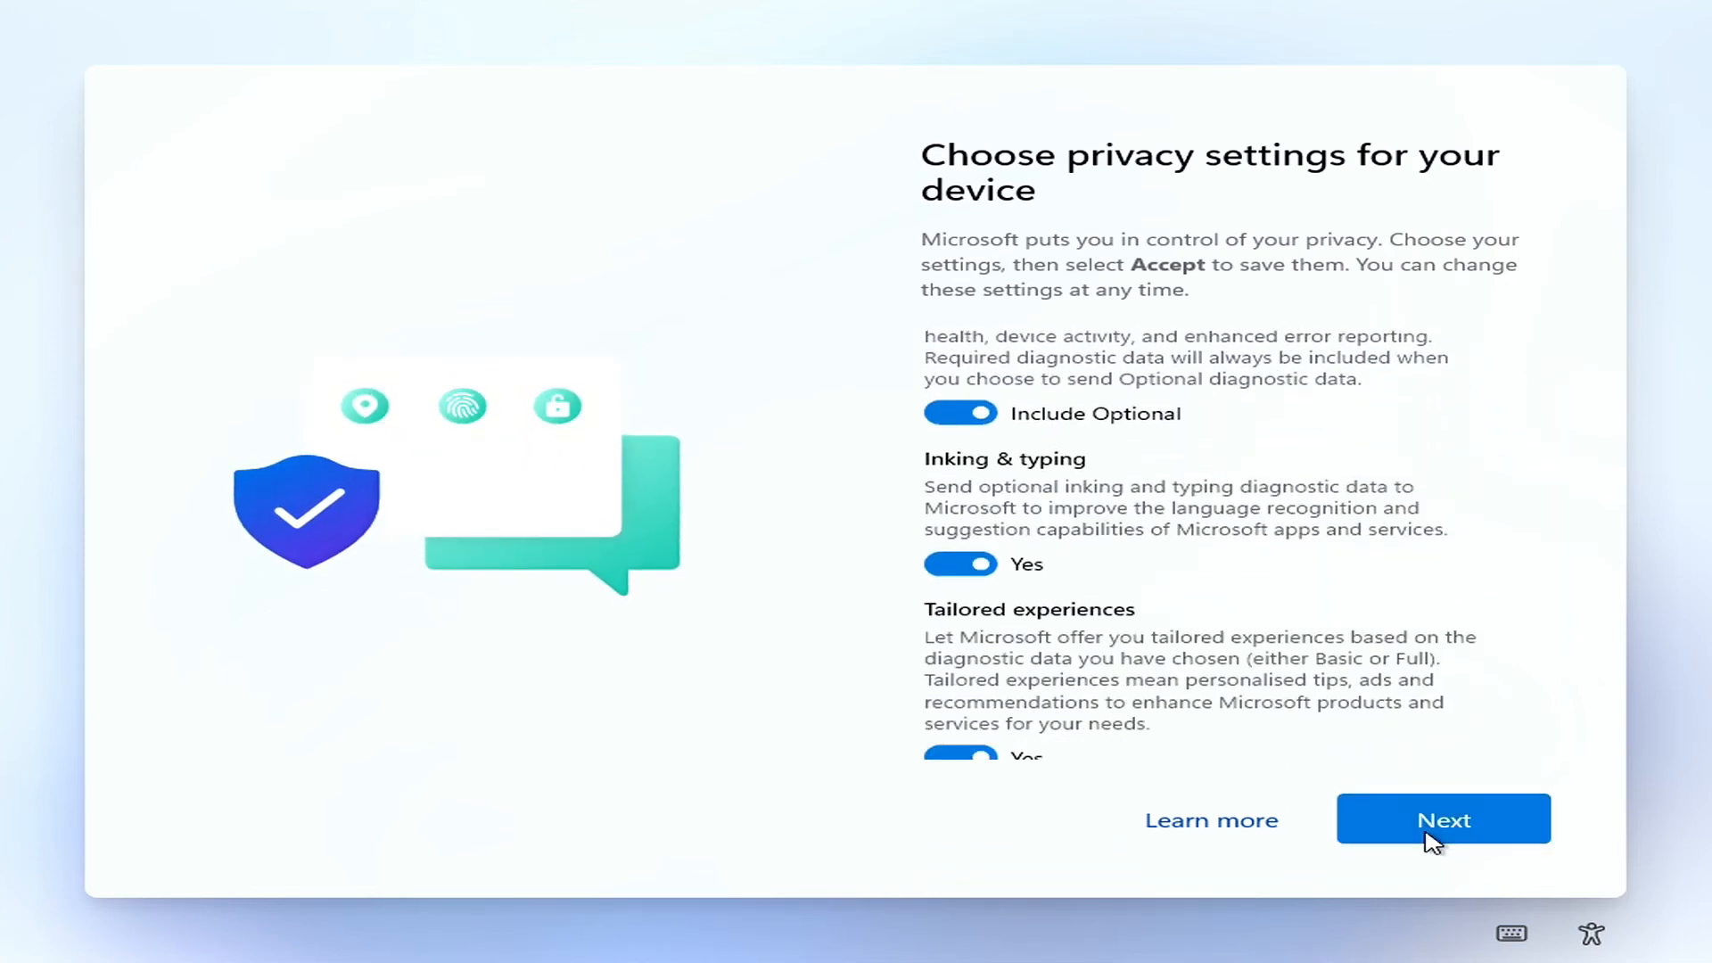
pyautogui.click(1431, 841)
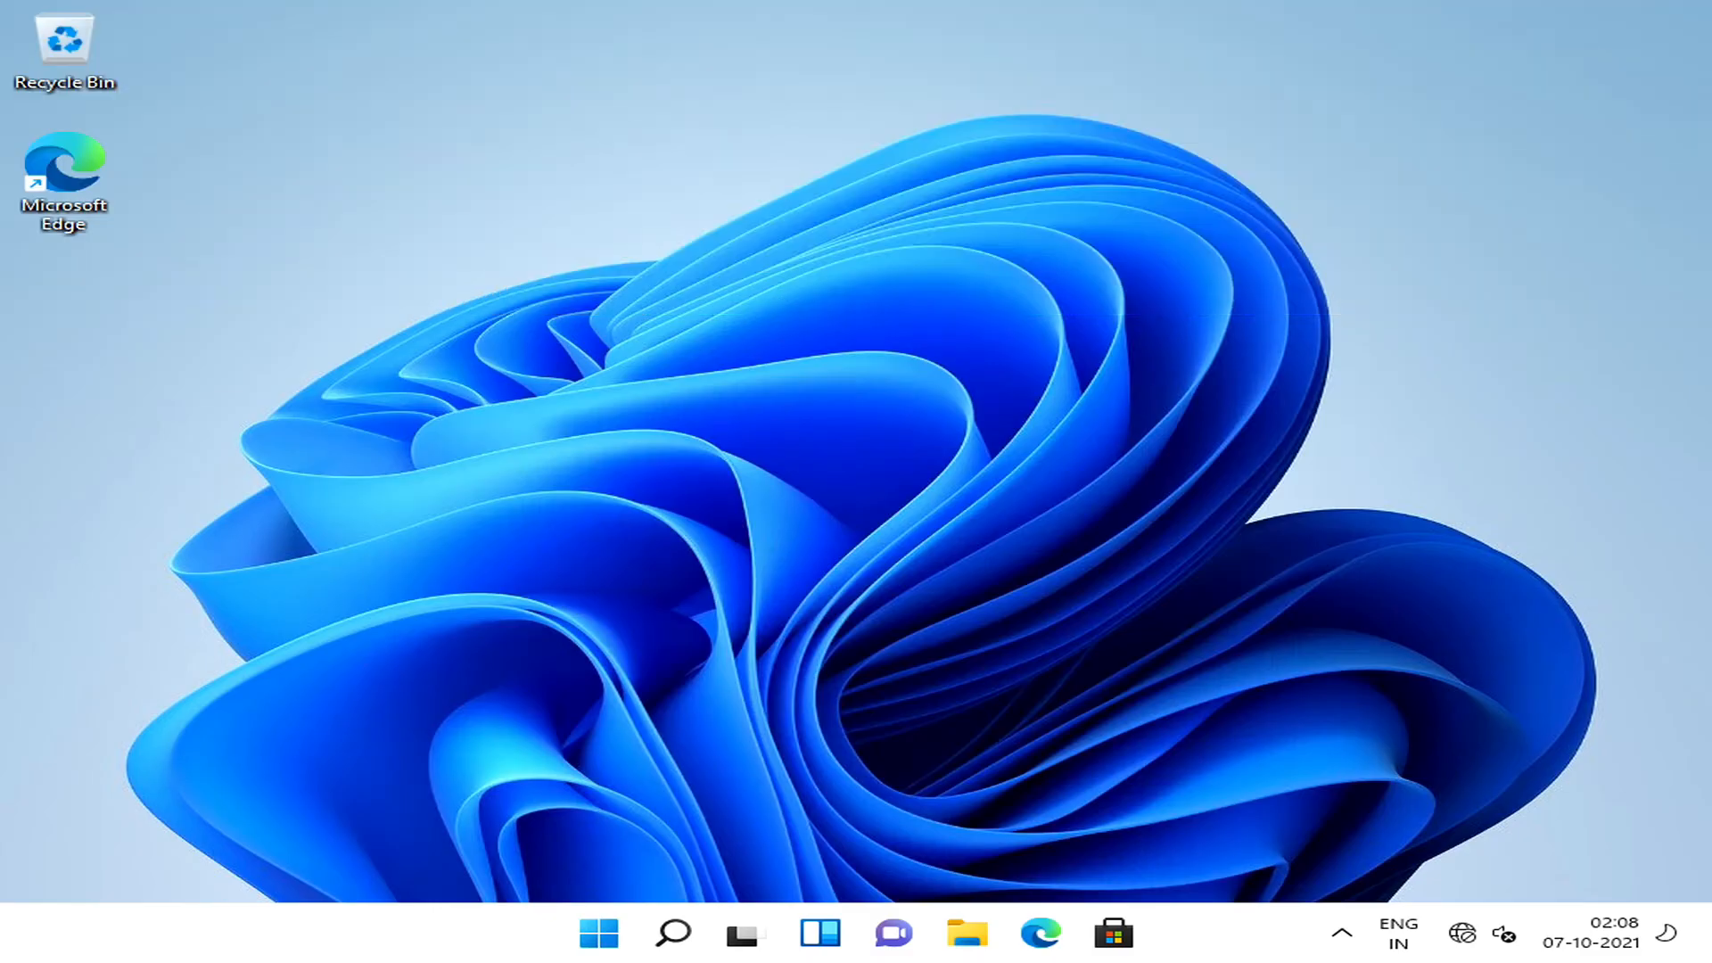
# Look through the Start menu's full app list and both pages of pinned apps.
pyautogui.press('super')
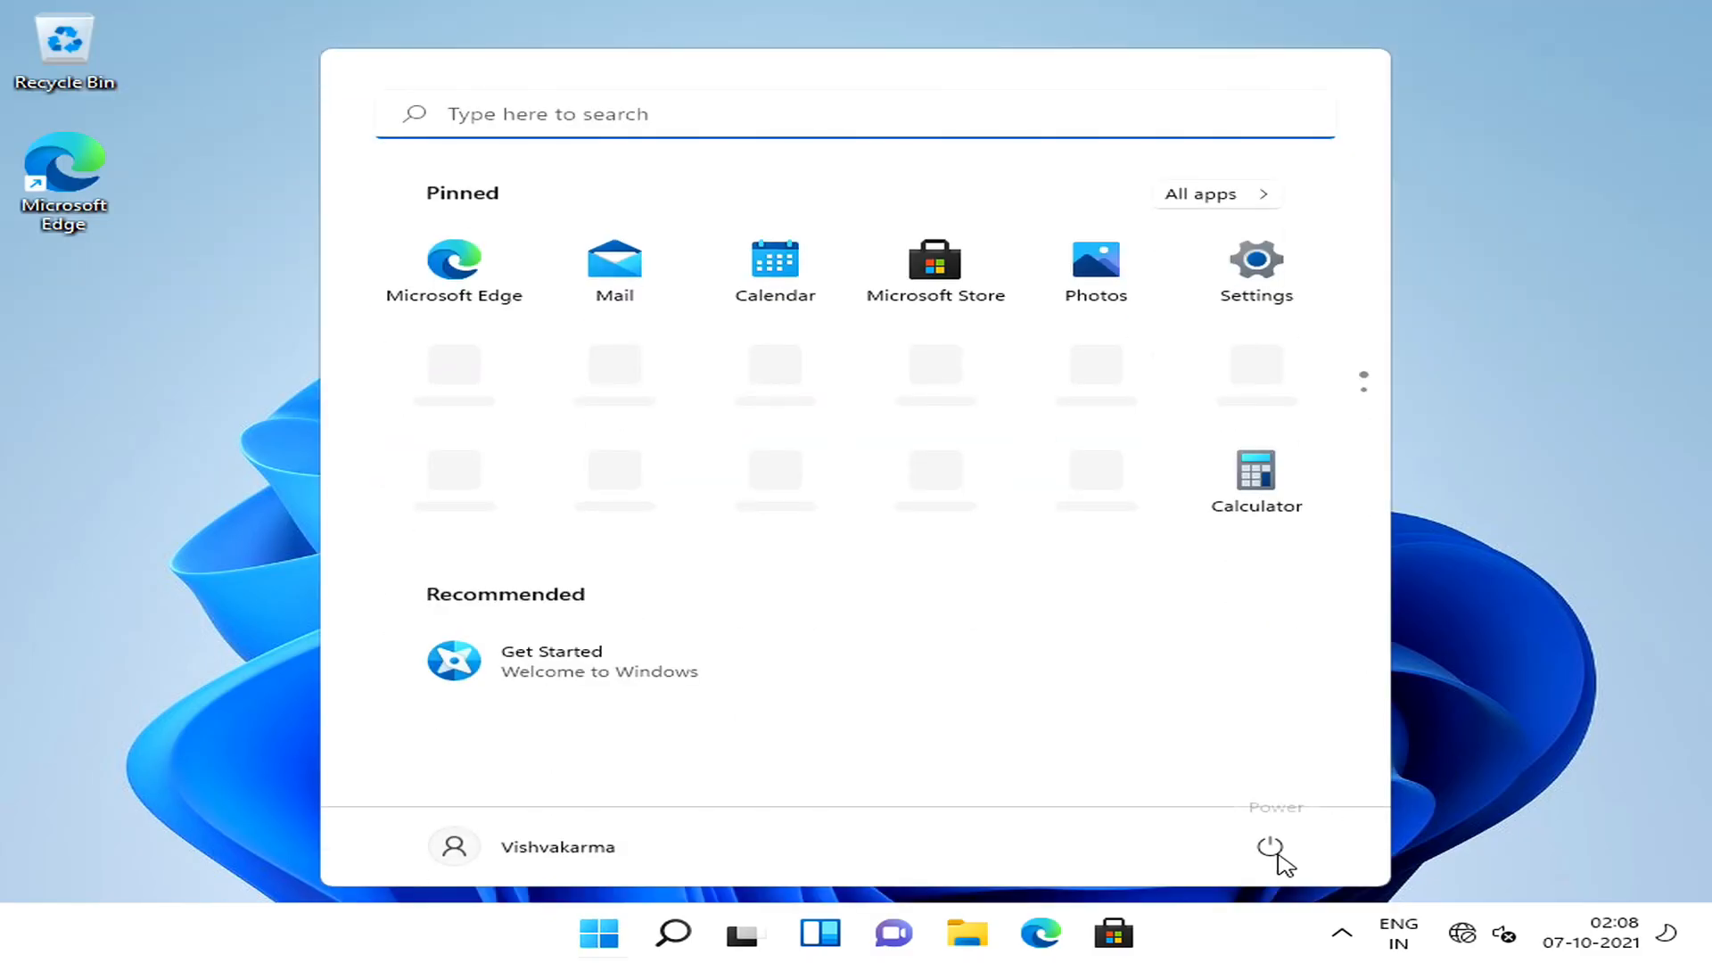
pyautogui.click(1252, 194)
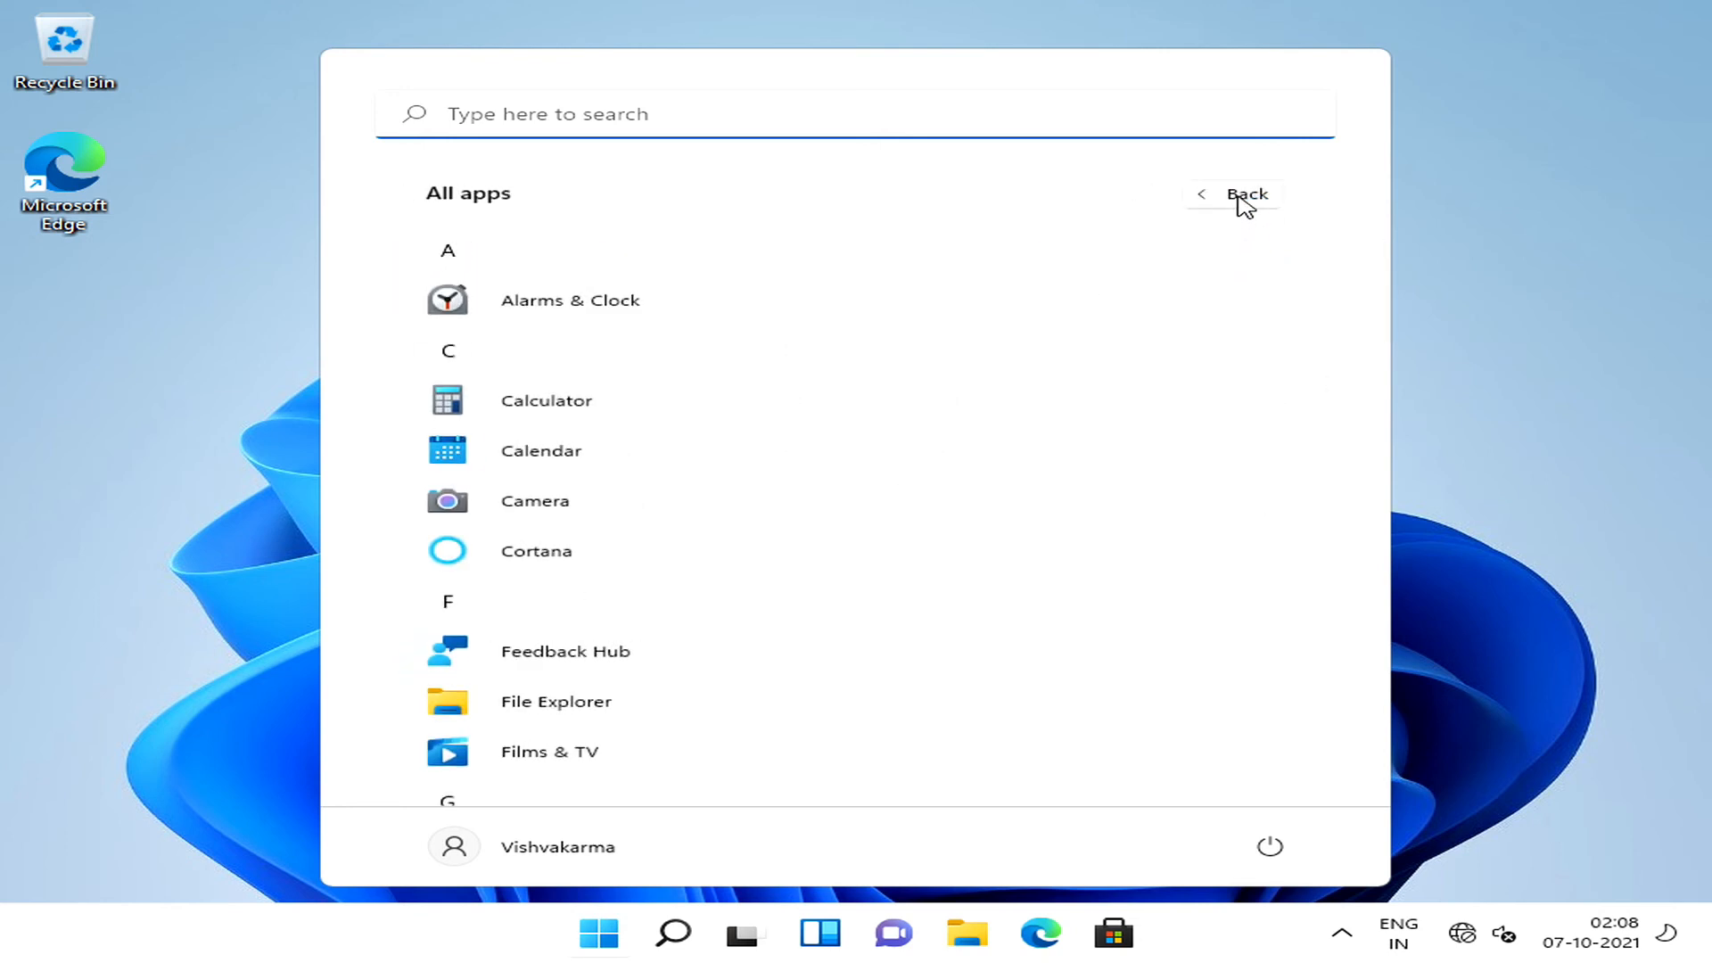
pyautogui.click(1244, 199)
pyautogui.click(1360, 406)
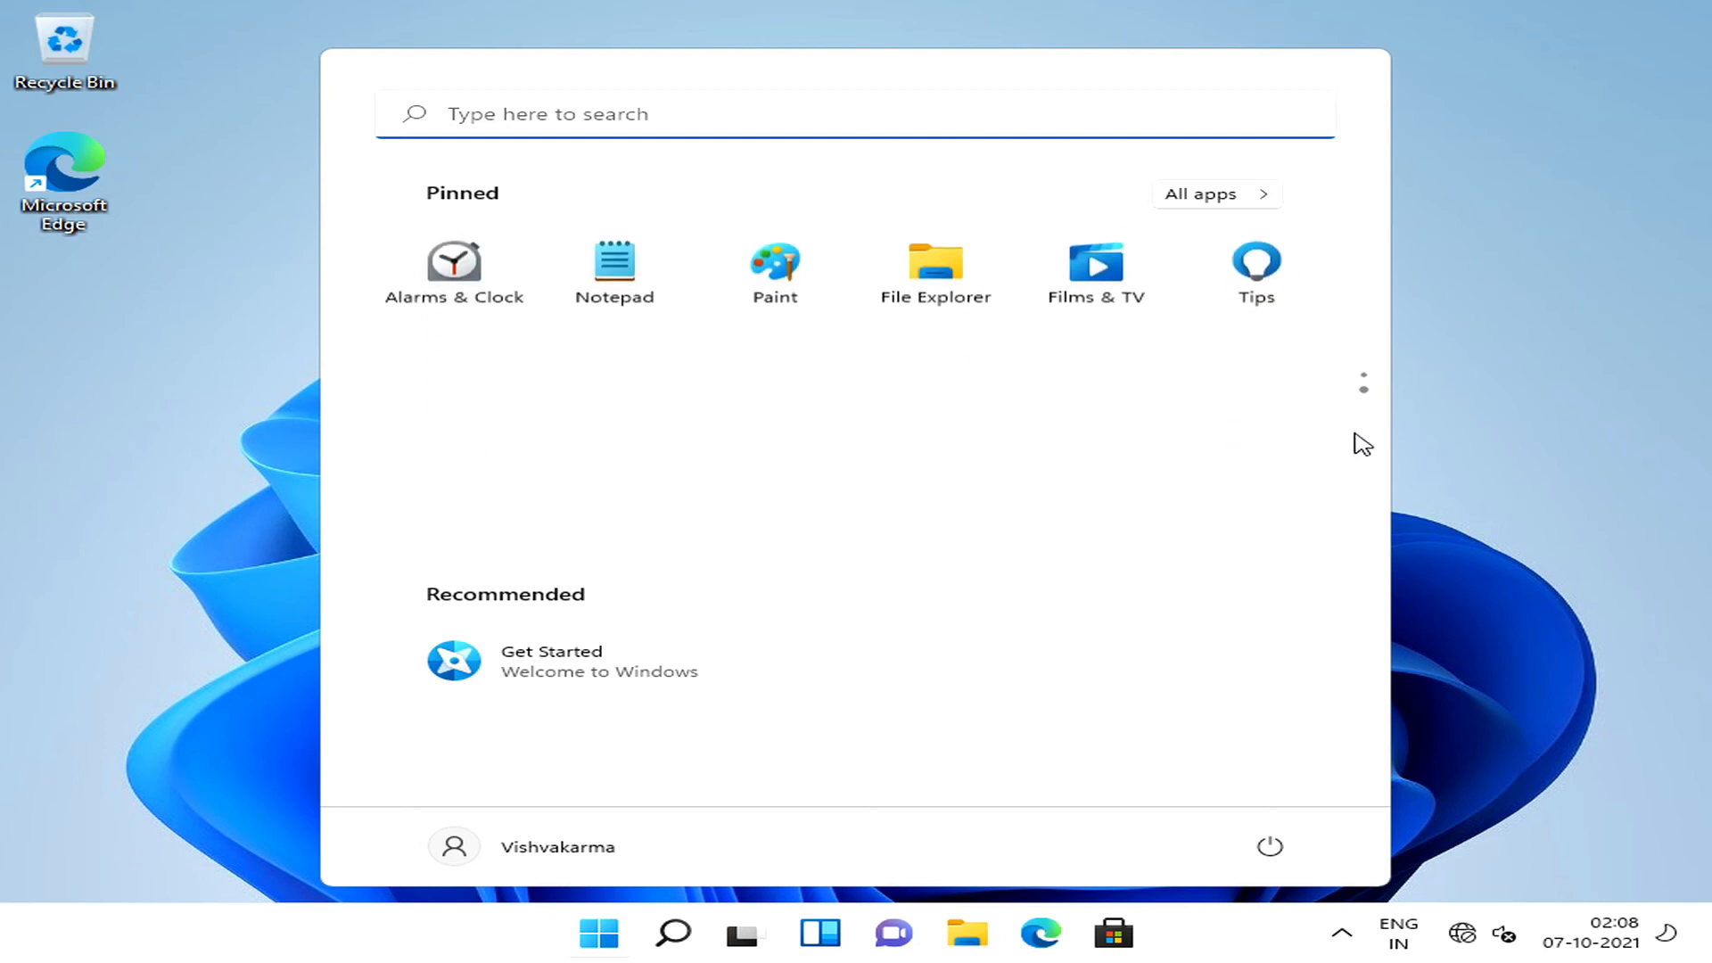
pyautogui.scroll(1, 1175, 508)
pyautogui.scroll(-1, 1173, 507)
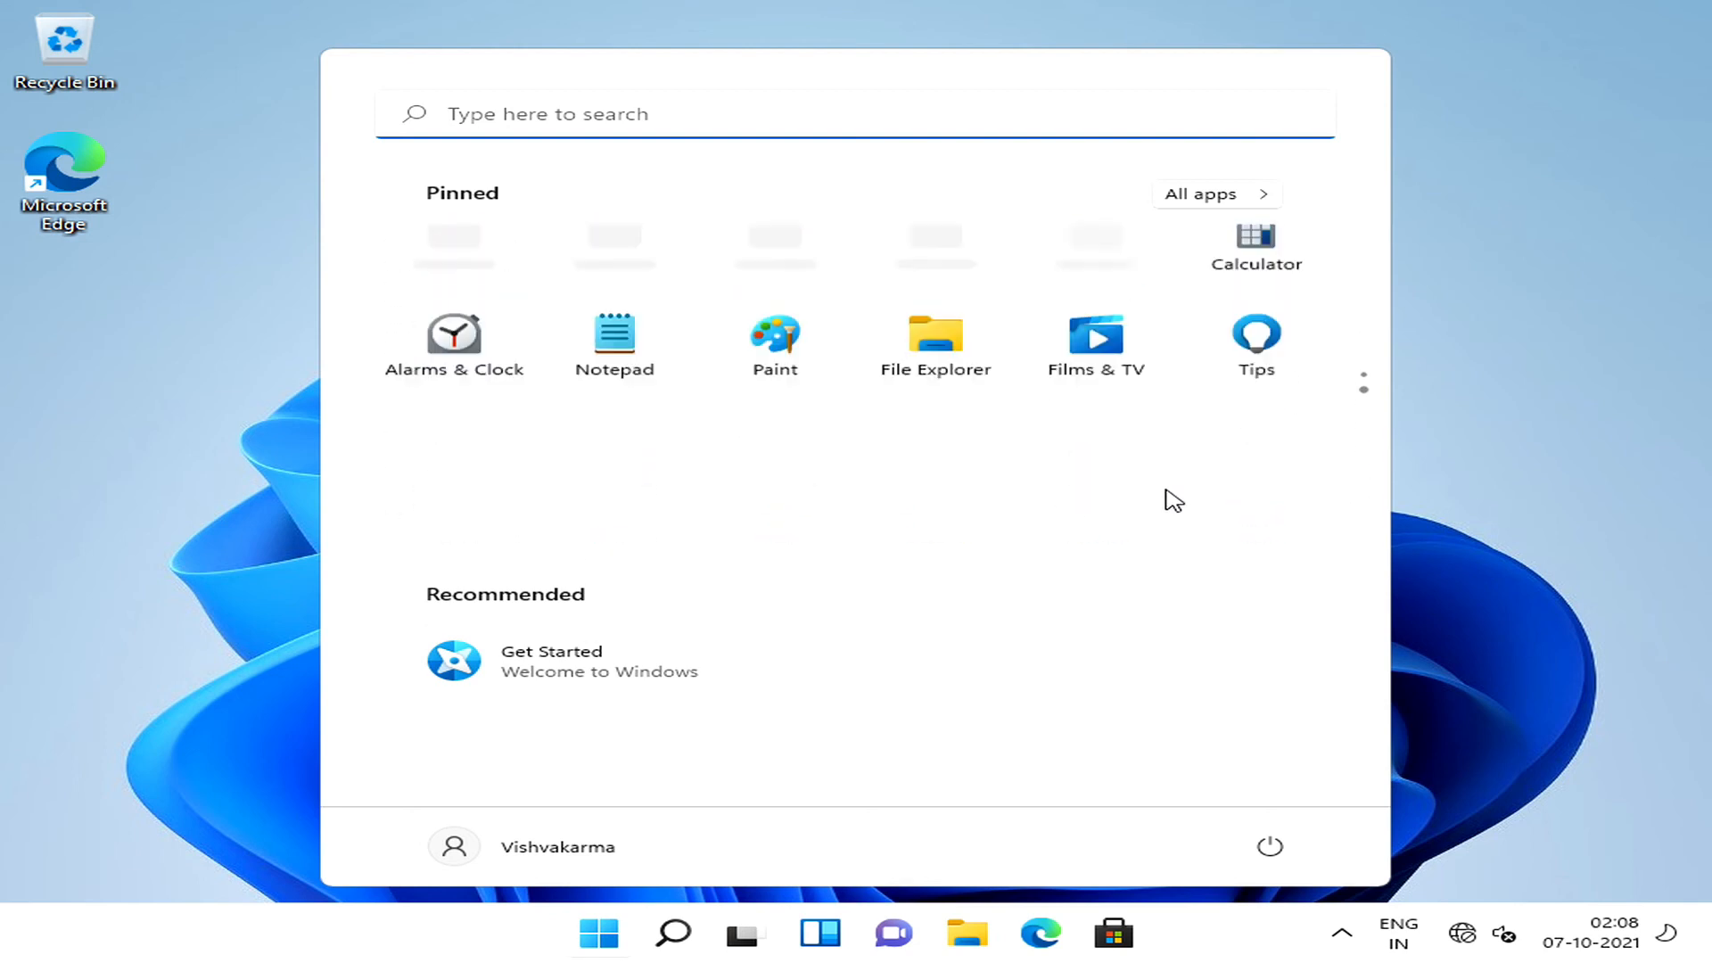
# Open the Settings app, examine the Display options under System, and close Settings.
pyautogui.scroll(1, 1186, 463)
pyautogui.click(1257, 268)
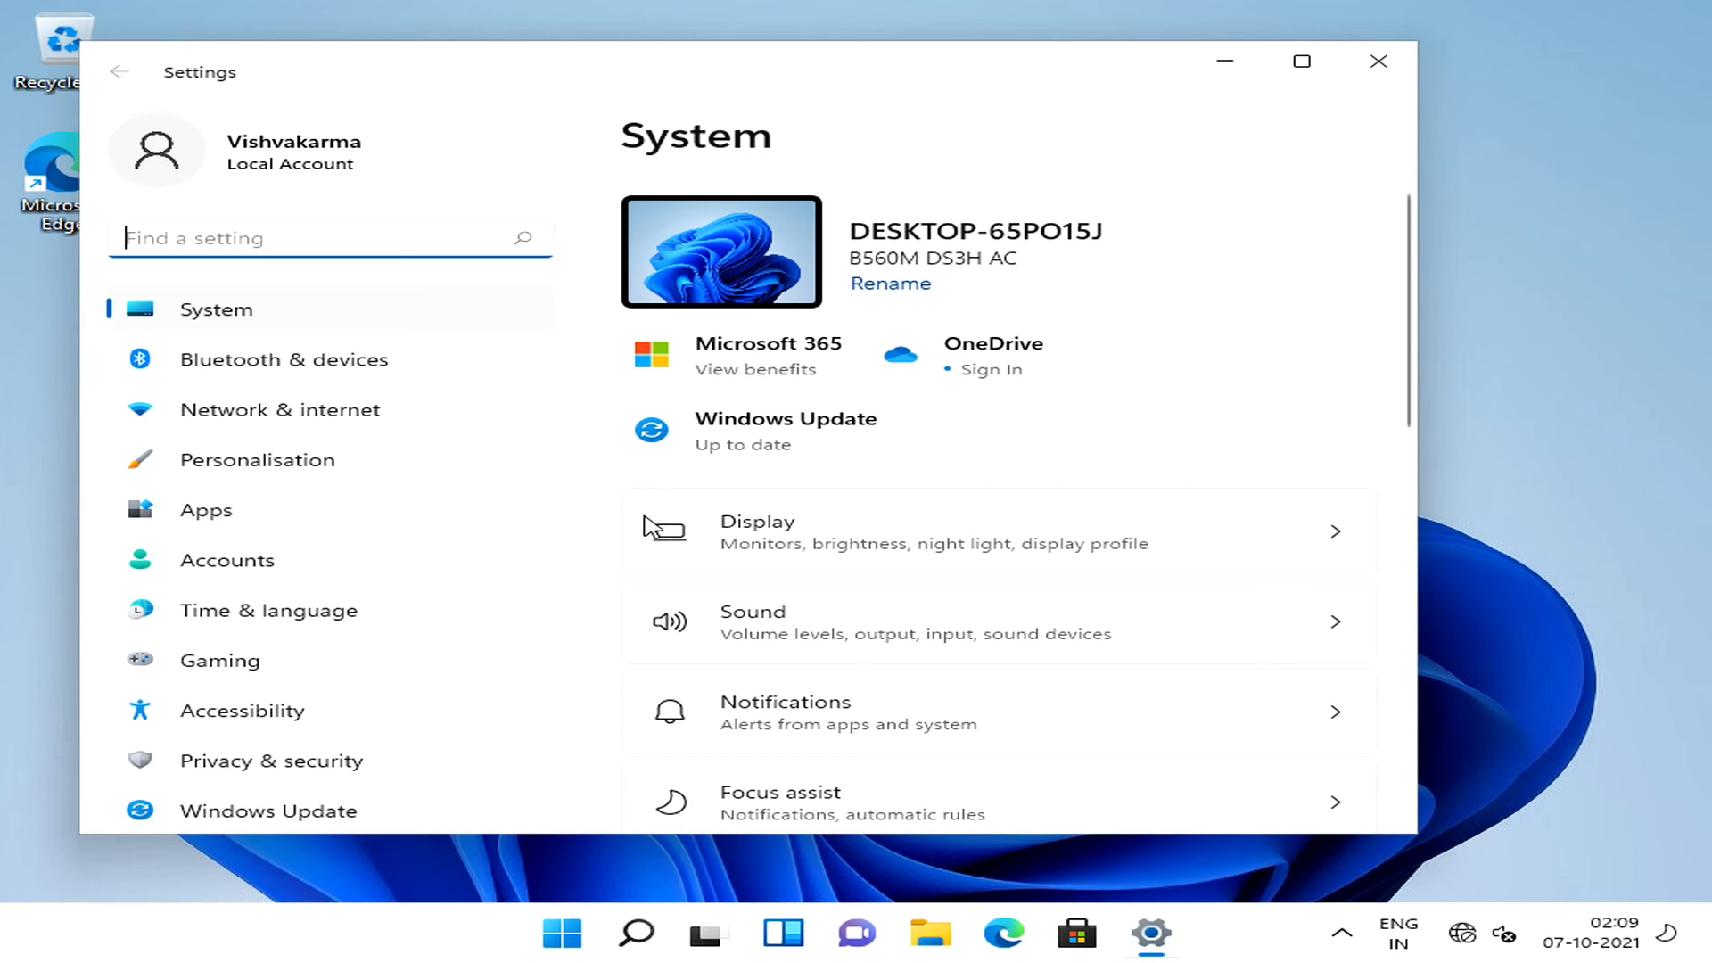
pyautogui.scroll(-2, 648, 528)
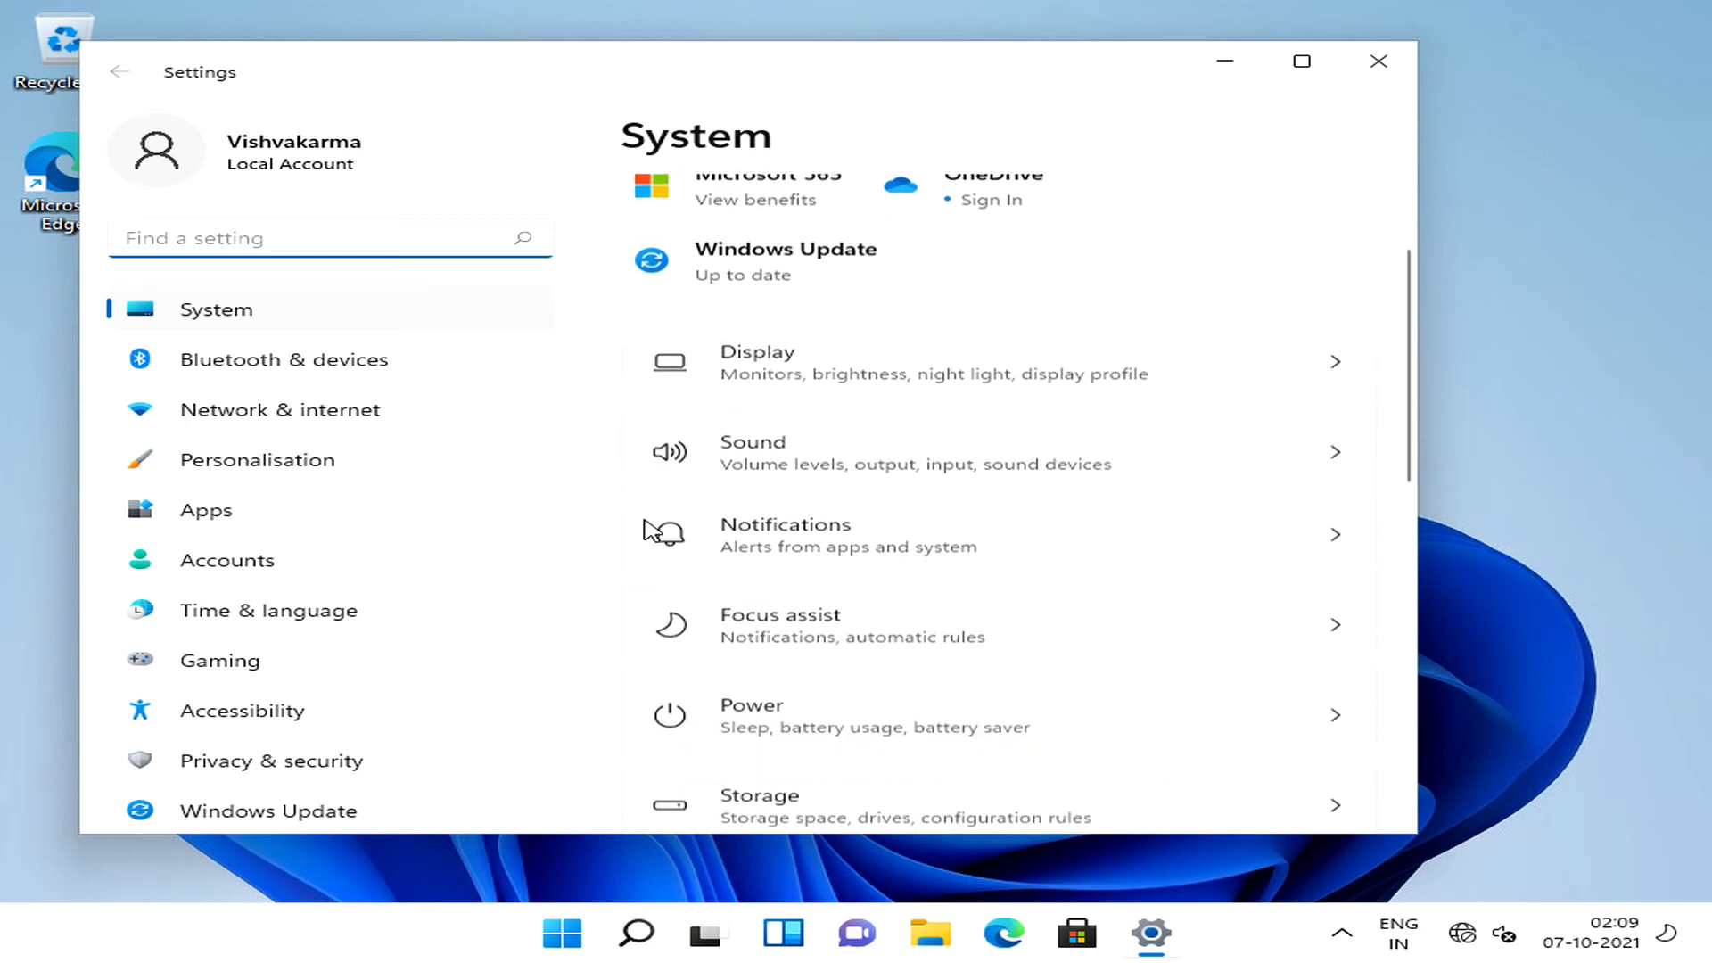
pyautogui.click(974, 344)
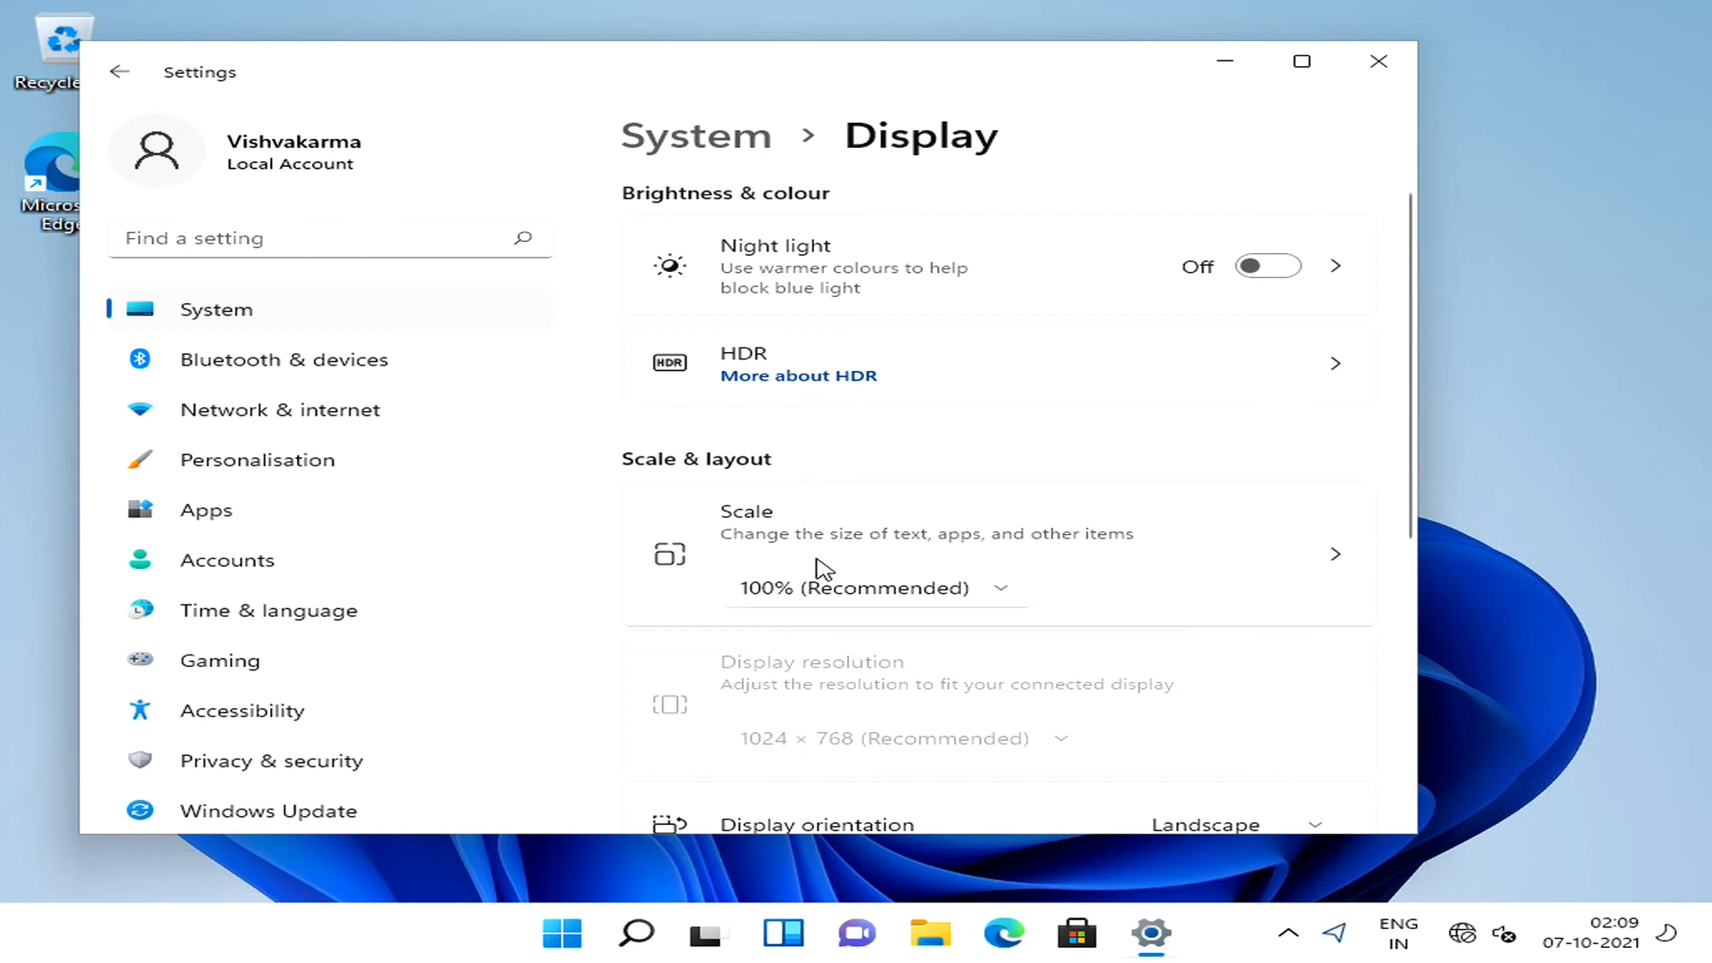
pyautogui.scroll(-2, 816, 558)
pyautogui.scroll(-1, 822, 567)
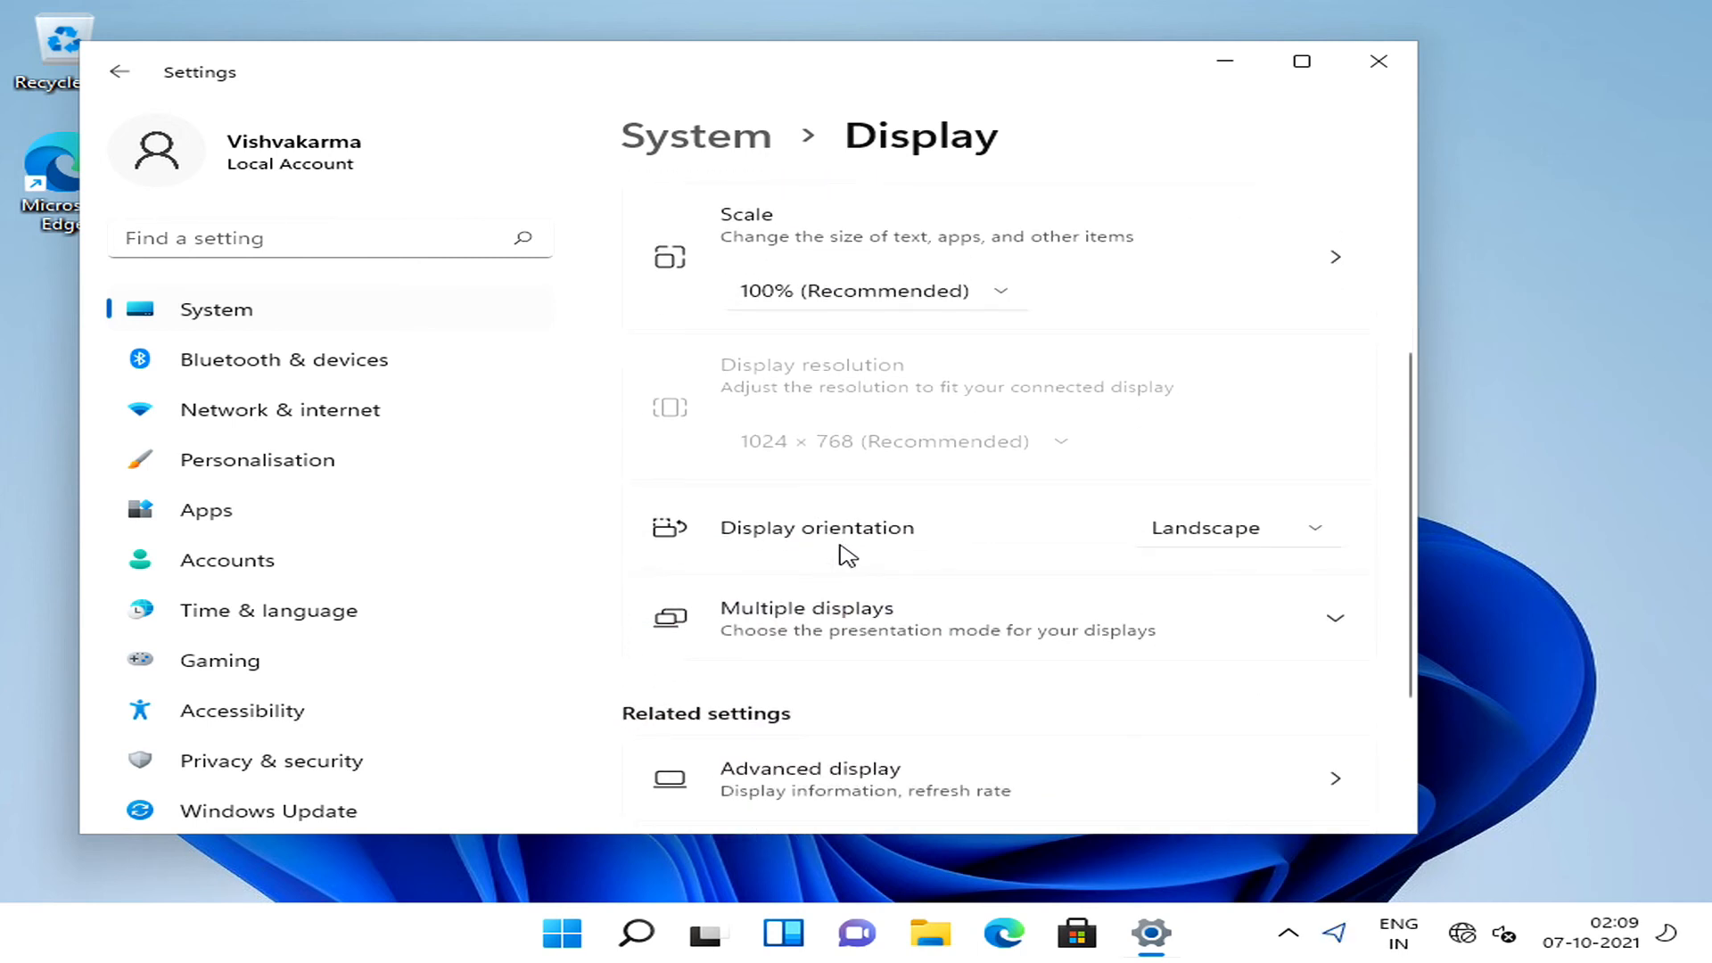
pyautogui.scroll(1, 849, 520)
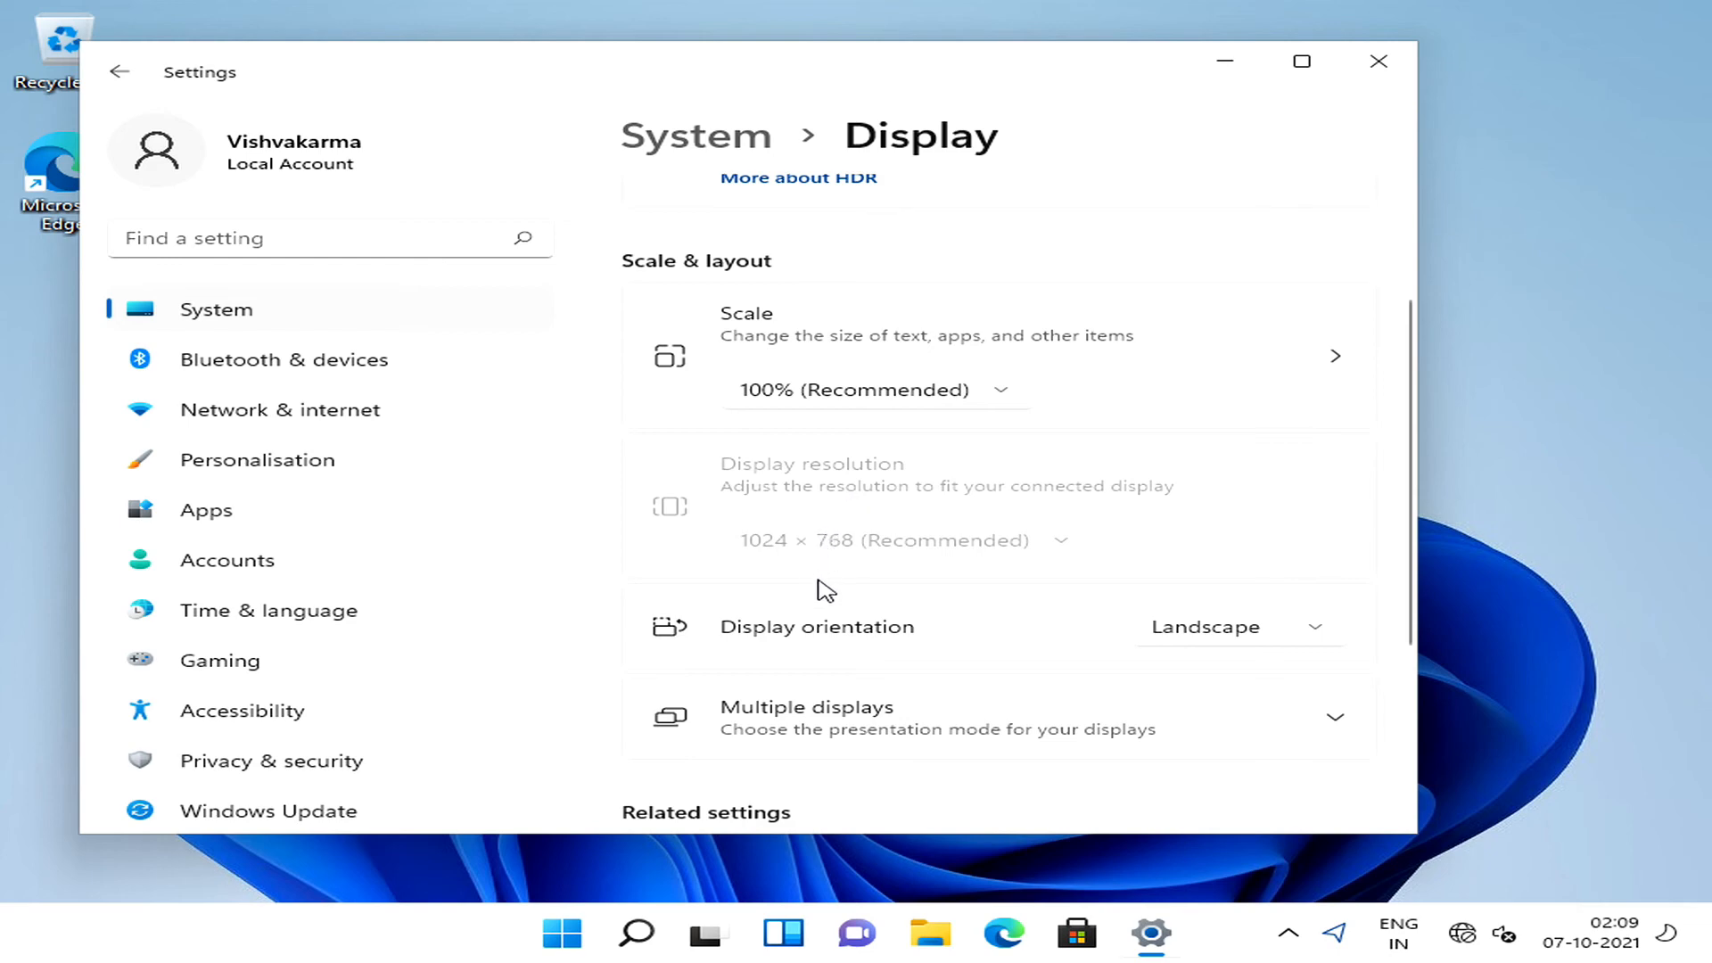
pyautogui.scroll(-3, 847, 634)
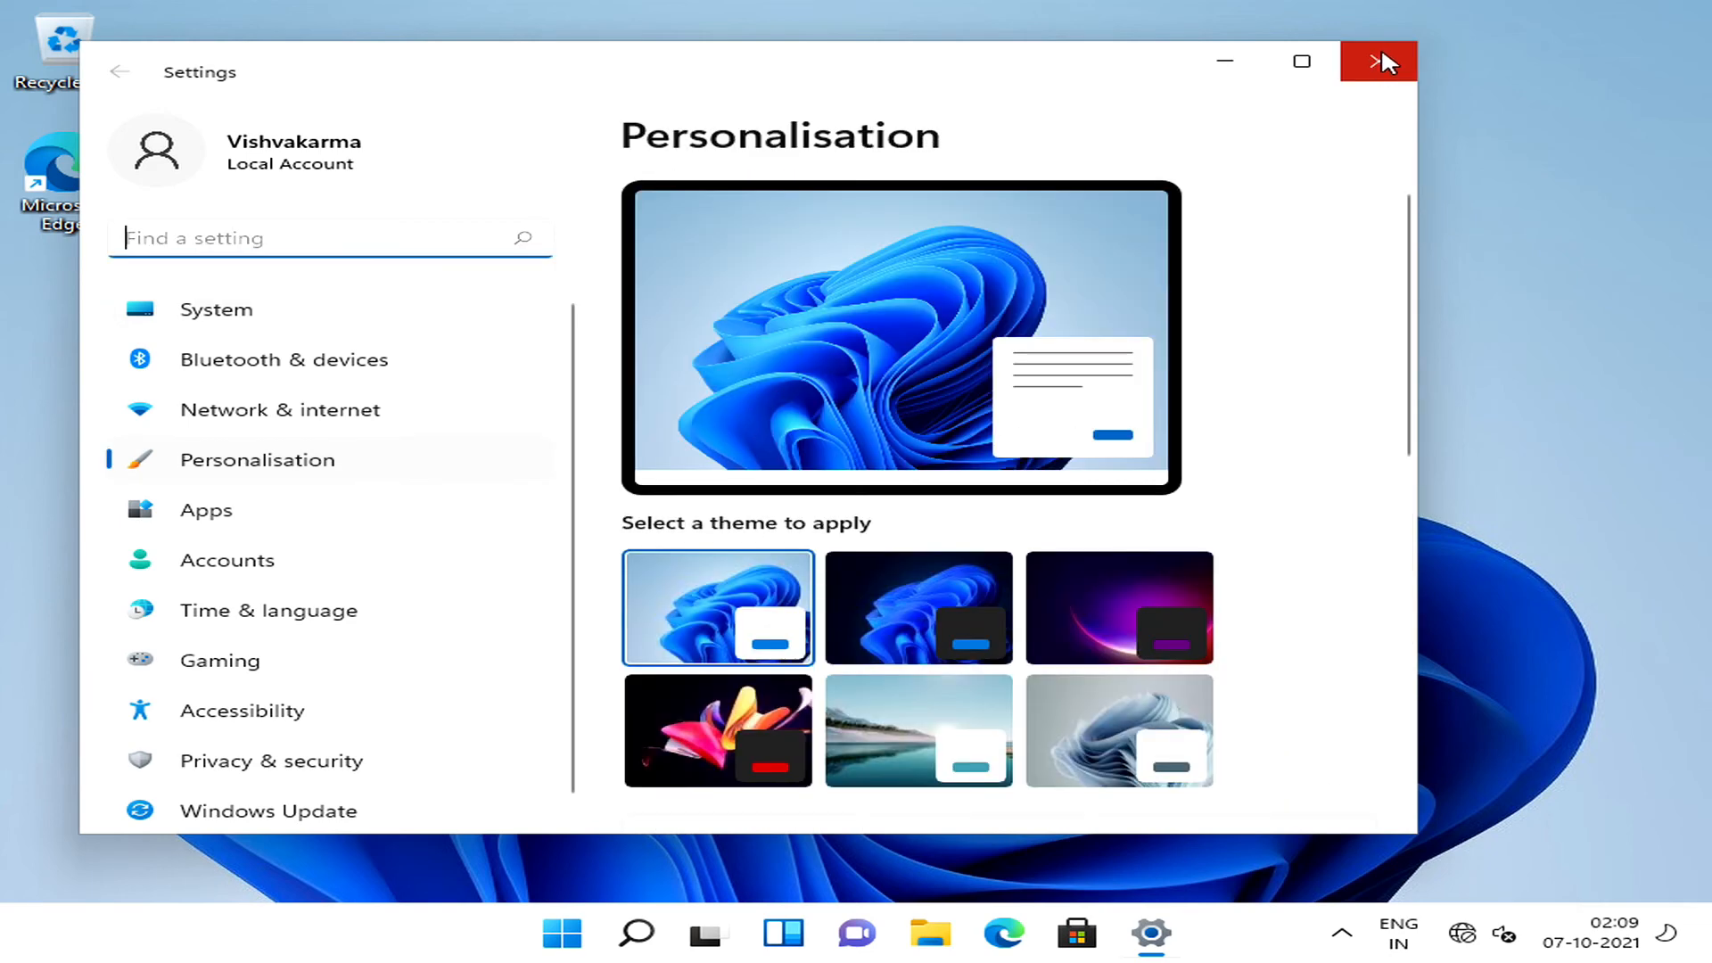
pyautogui.click(1380, 51)
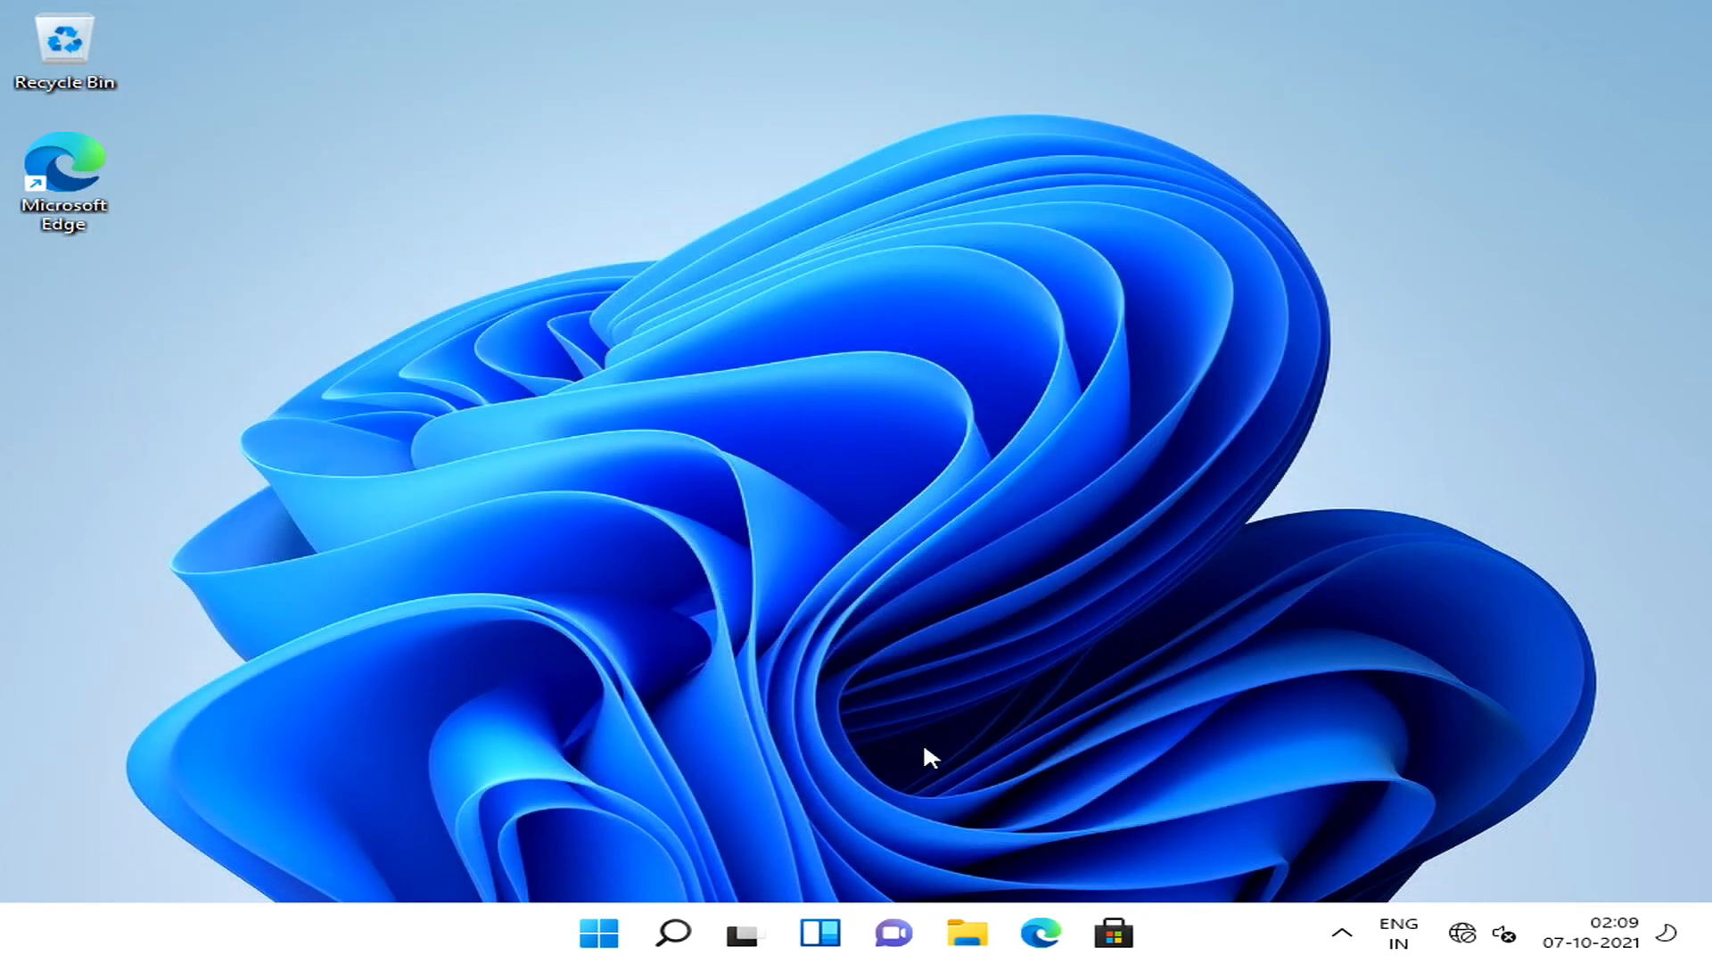
# Open This PC in a maximised File Explorer window and examine the properties of Local Disk (C:).
pyautogui.click(961, 940)
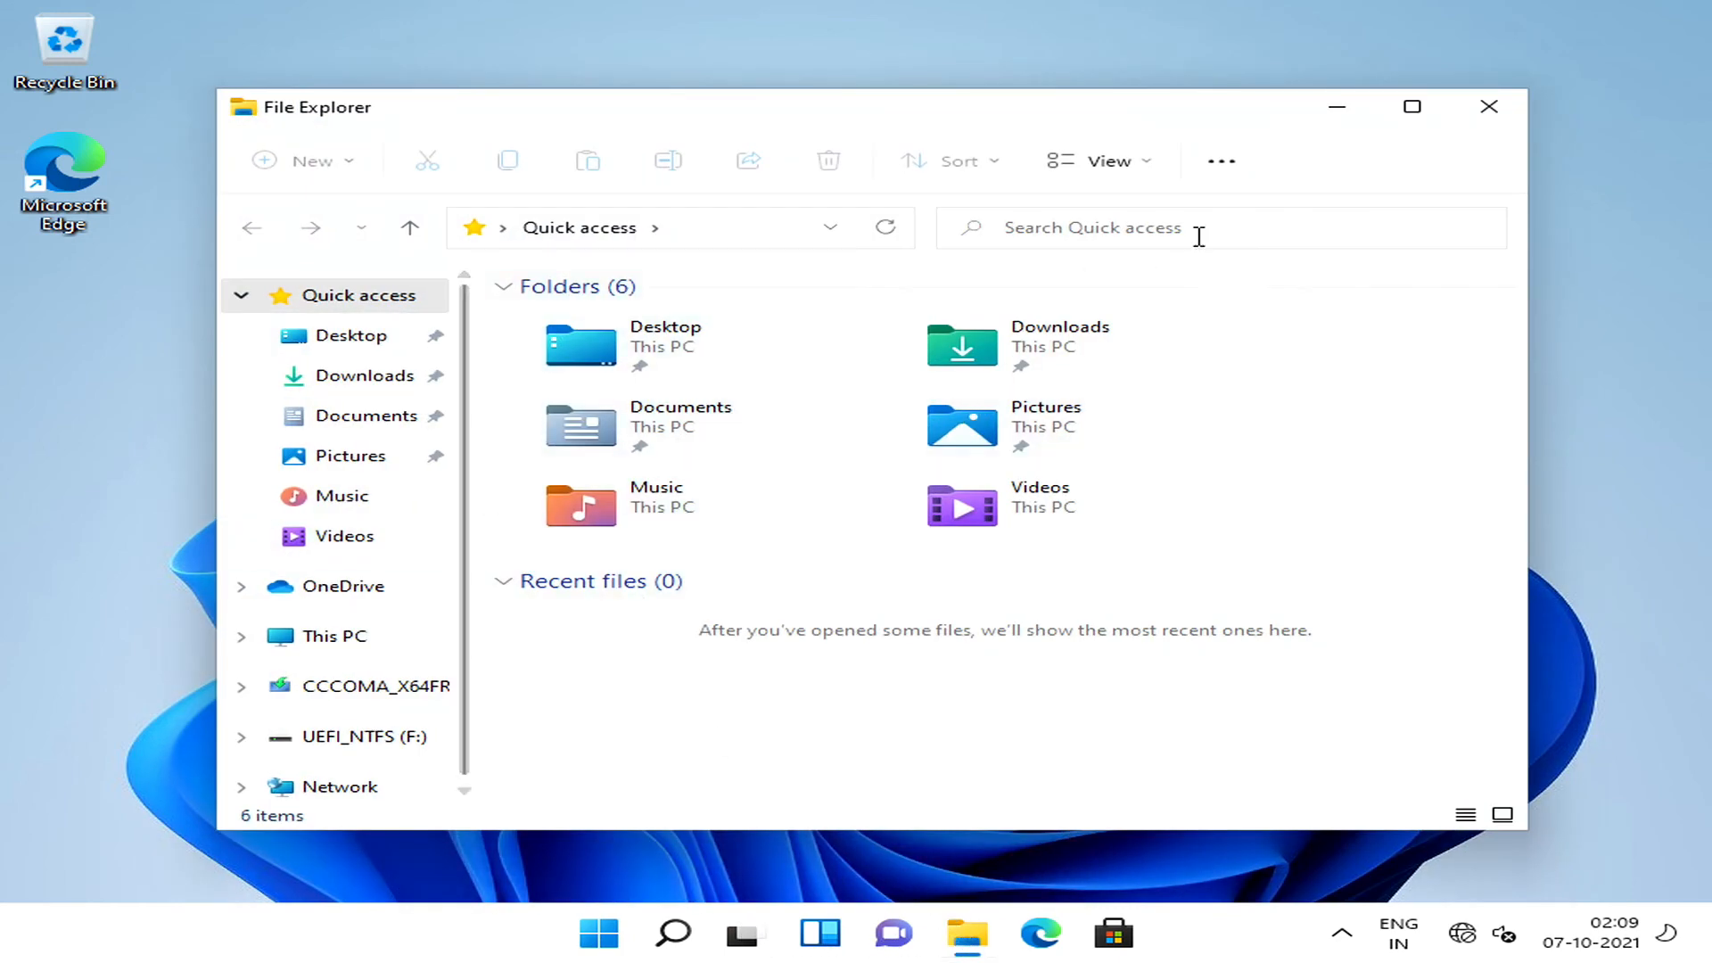
pyautogui.click(1416, 110)
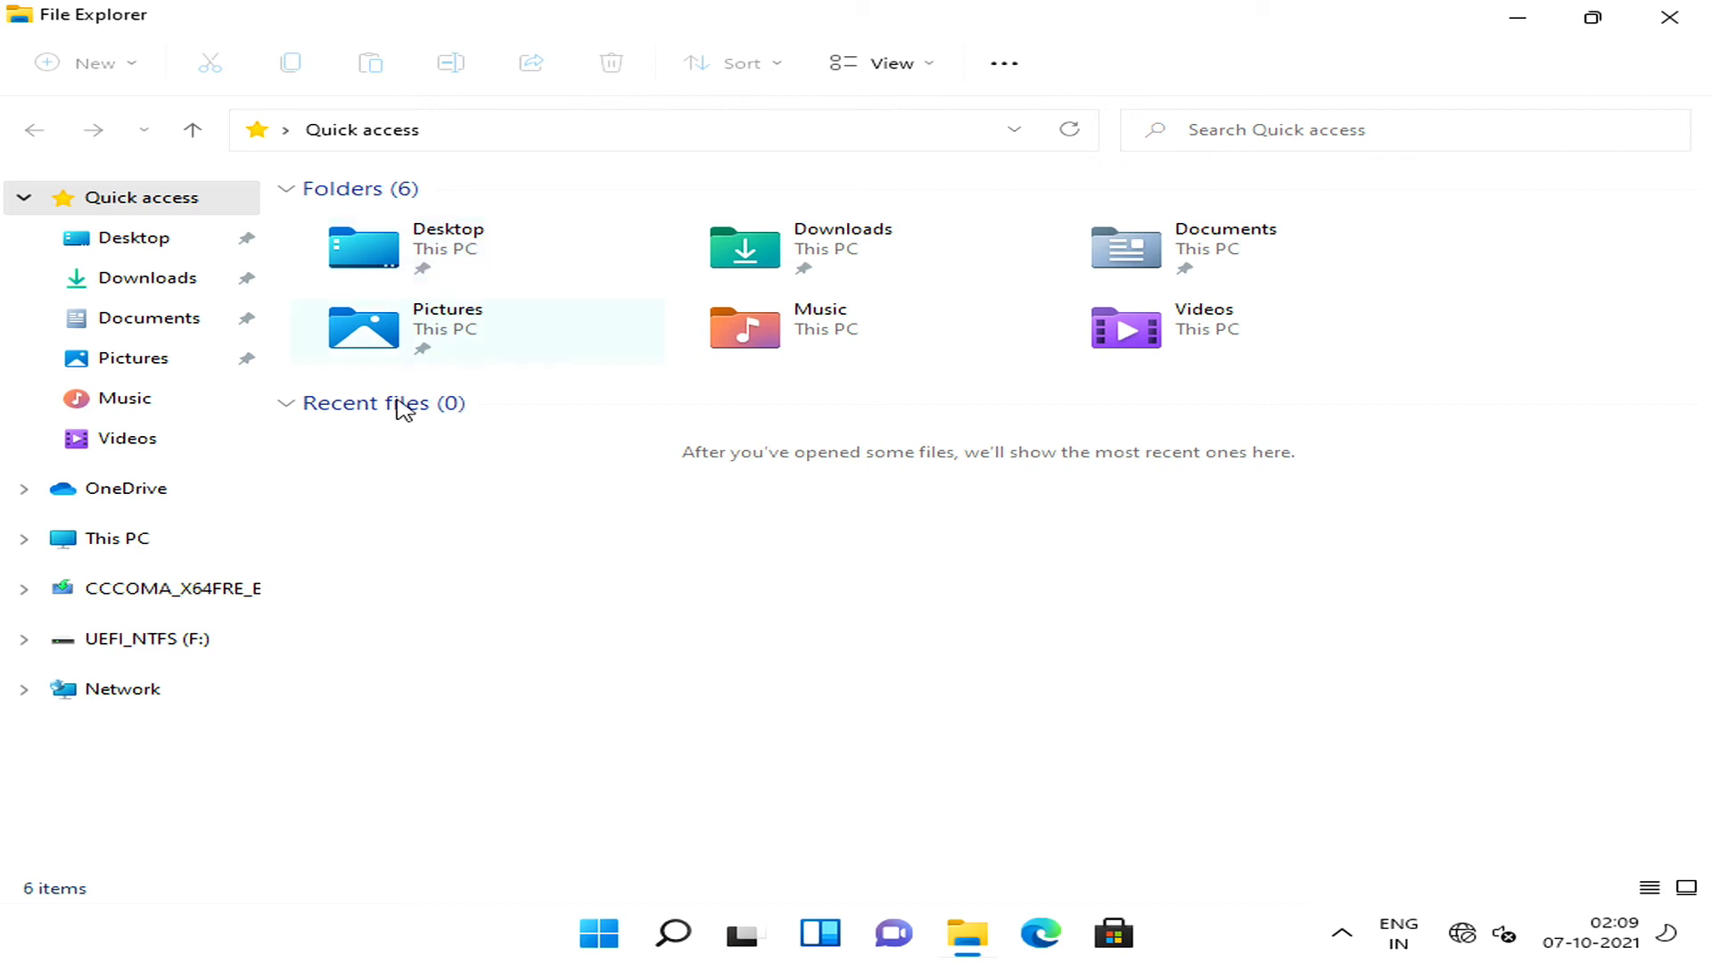
pyautogui.click(118, 538)
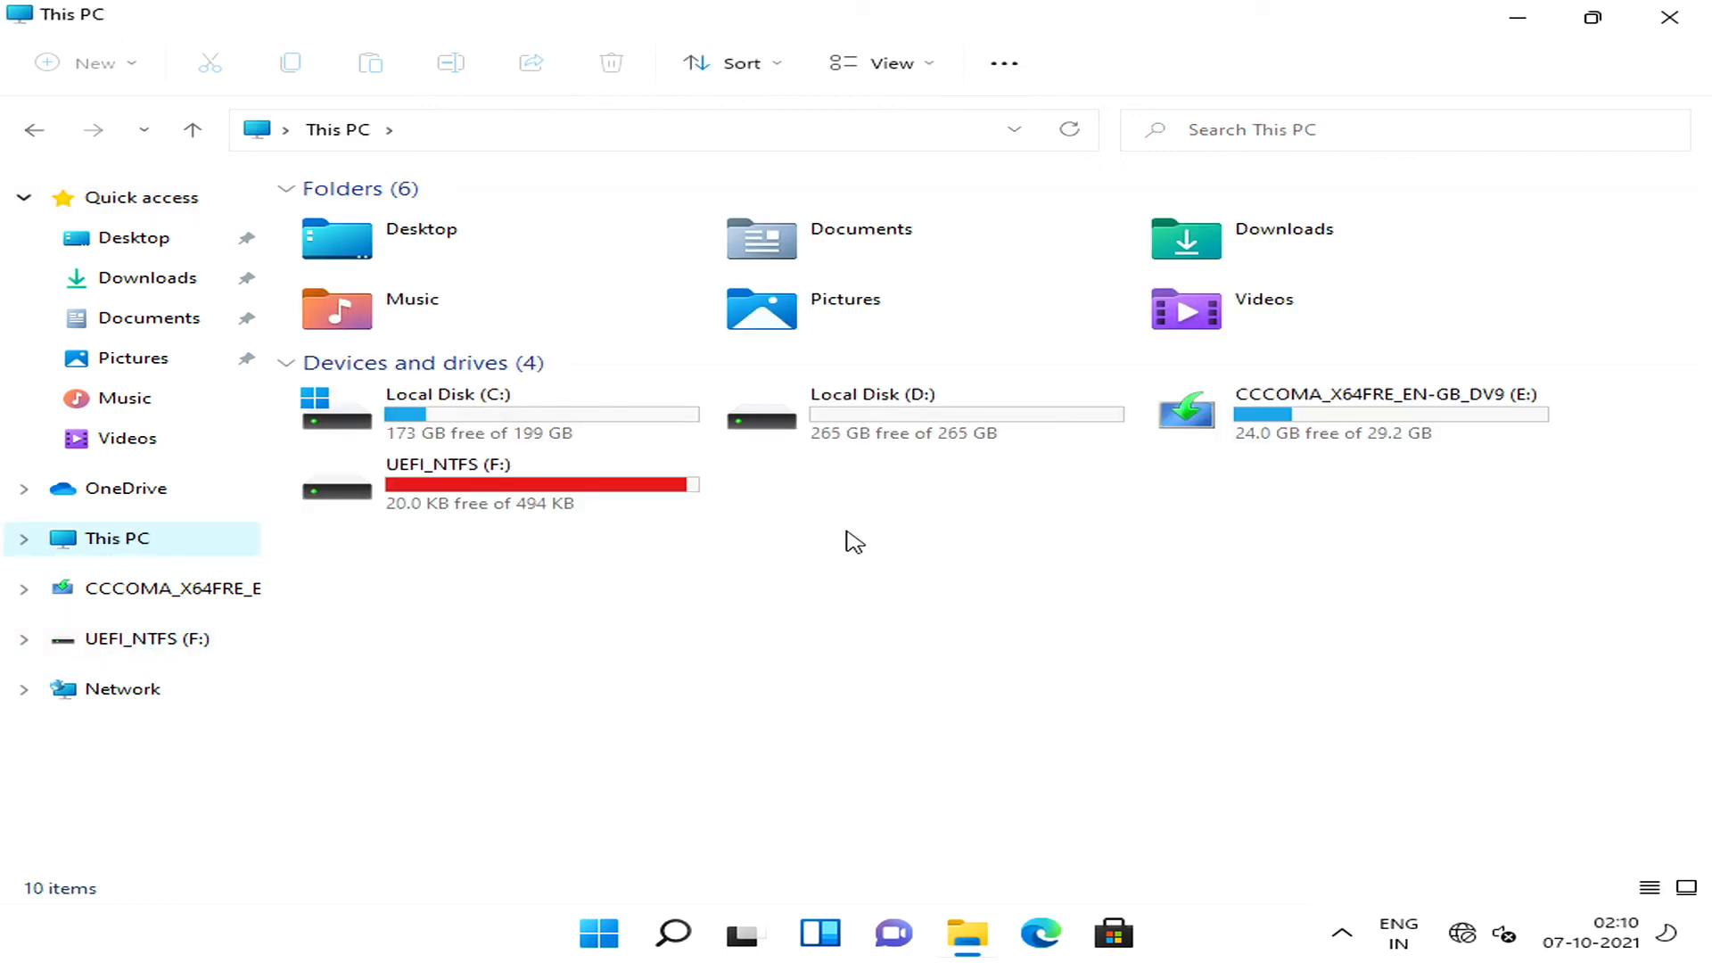
pyautogui.rightClick(613, 430)
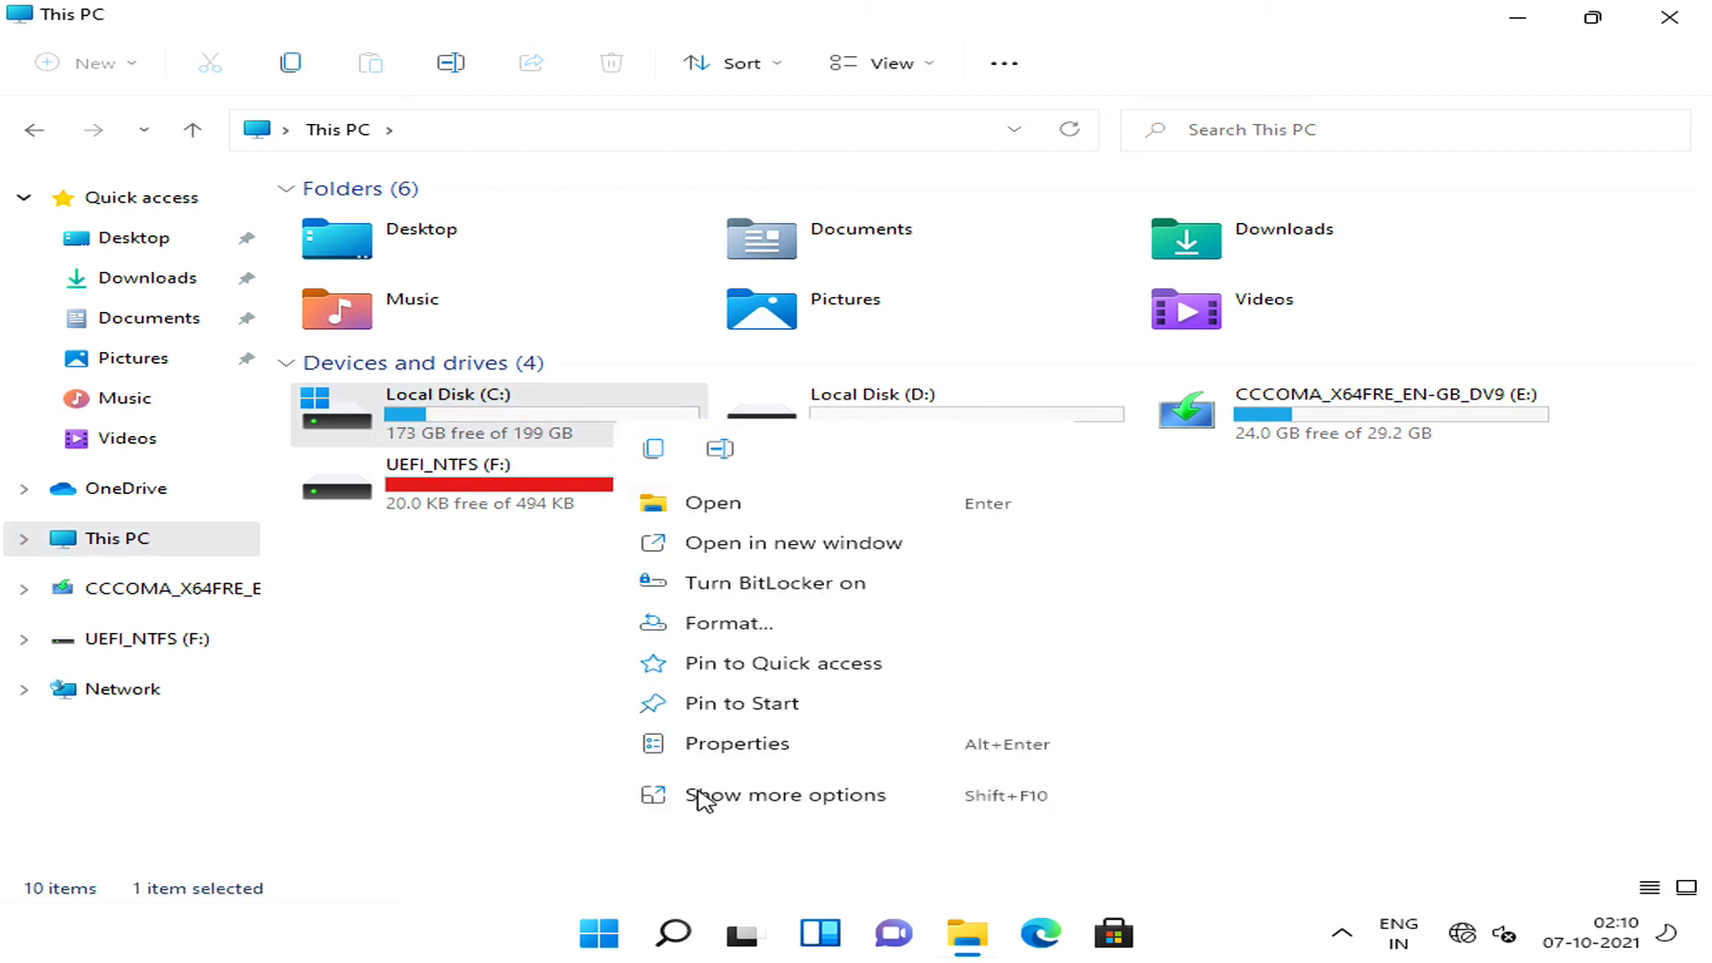
pyautogui.click(724, 745)
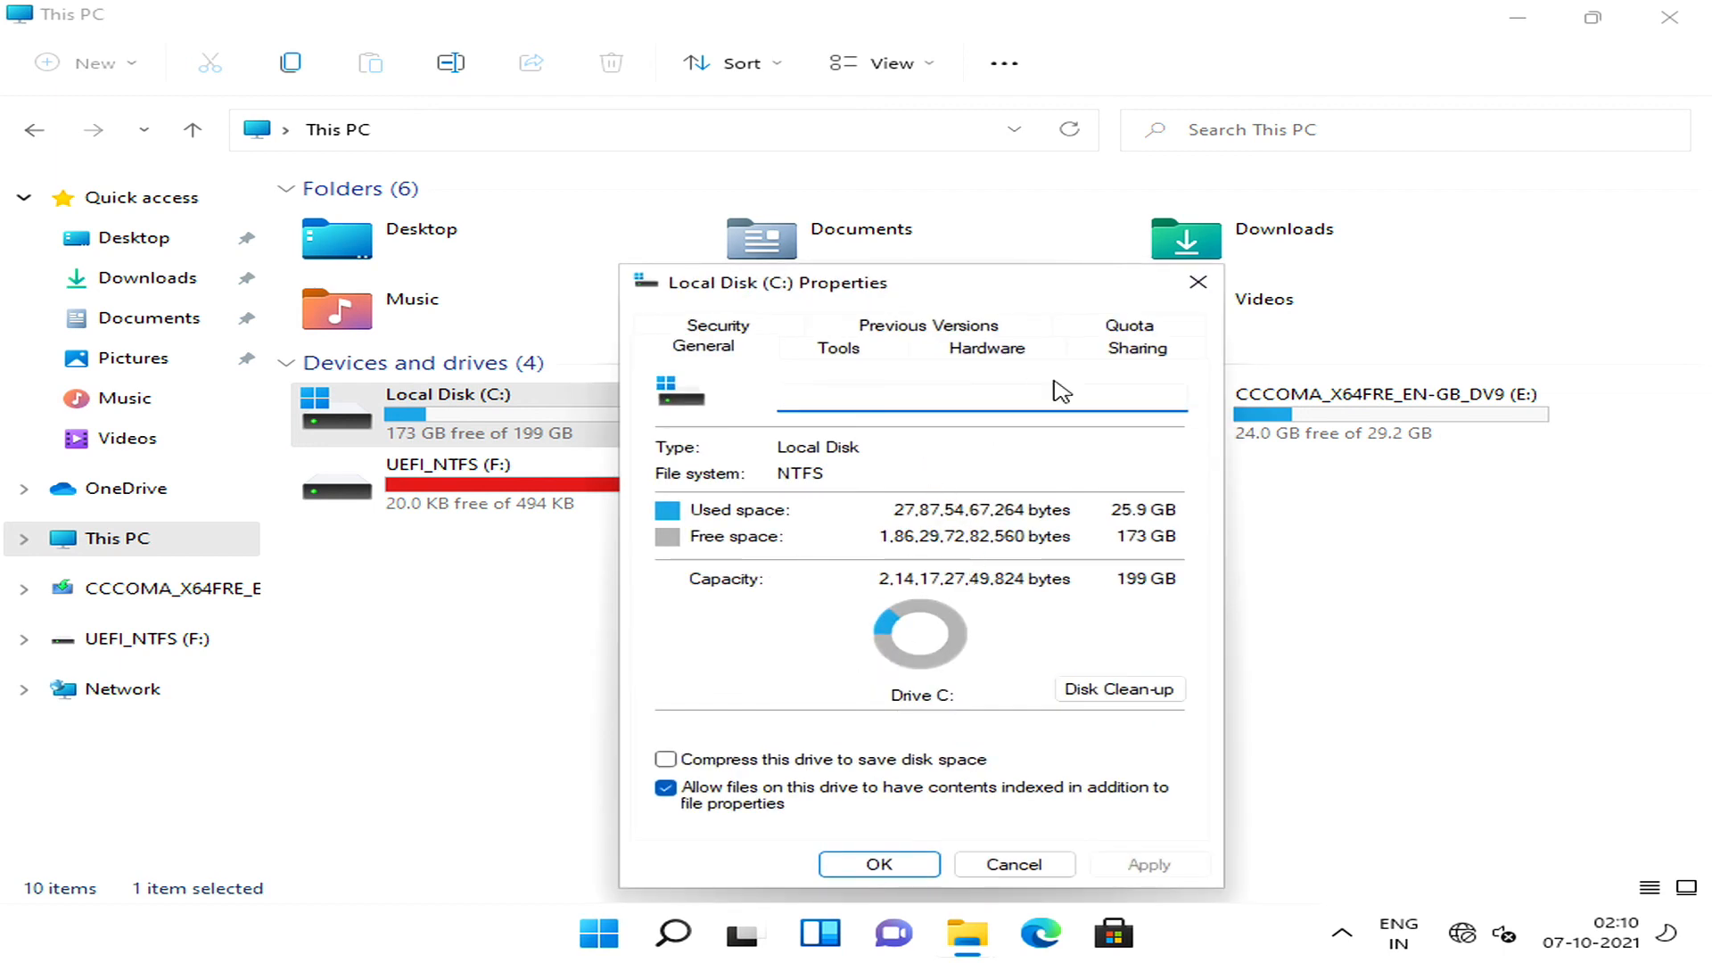
pyautogui.click(1198, 283)
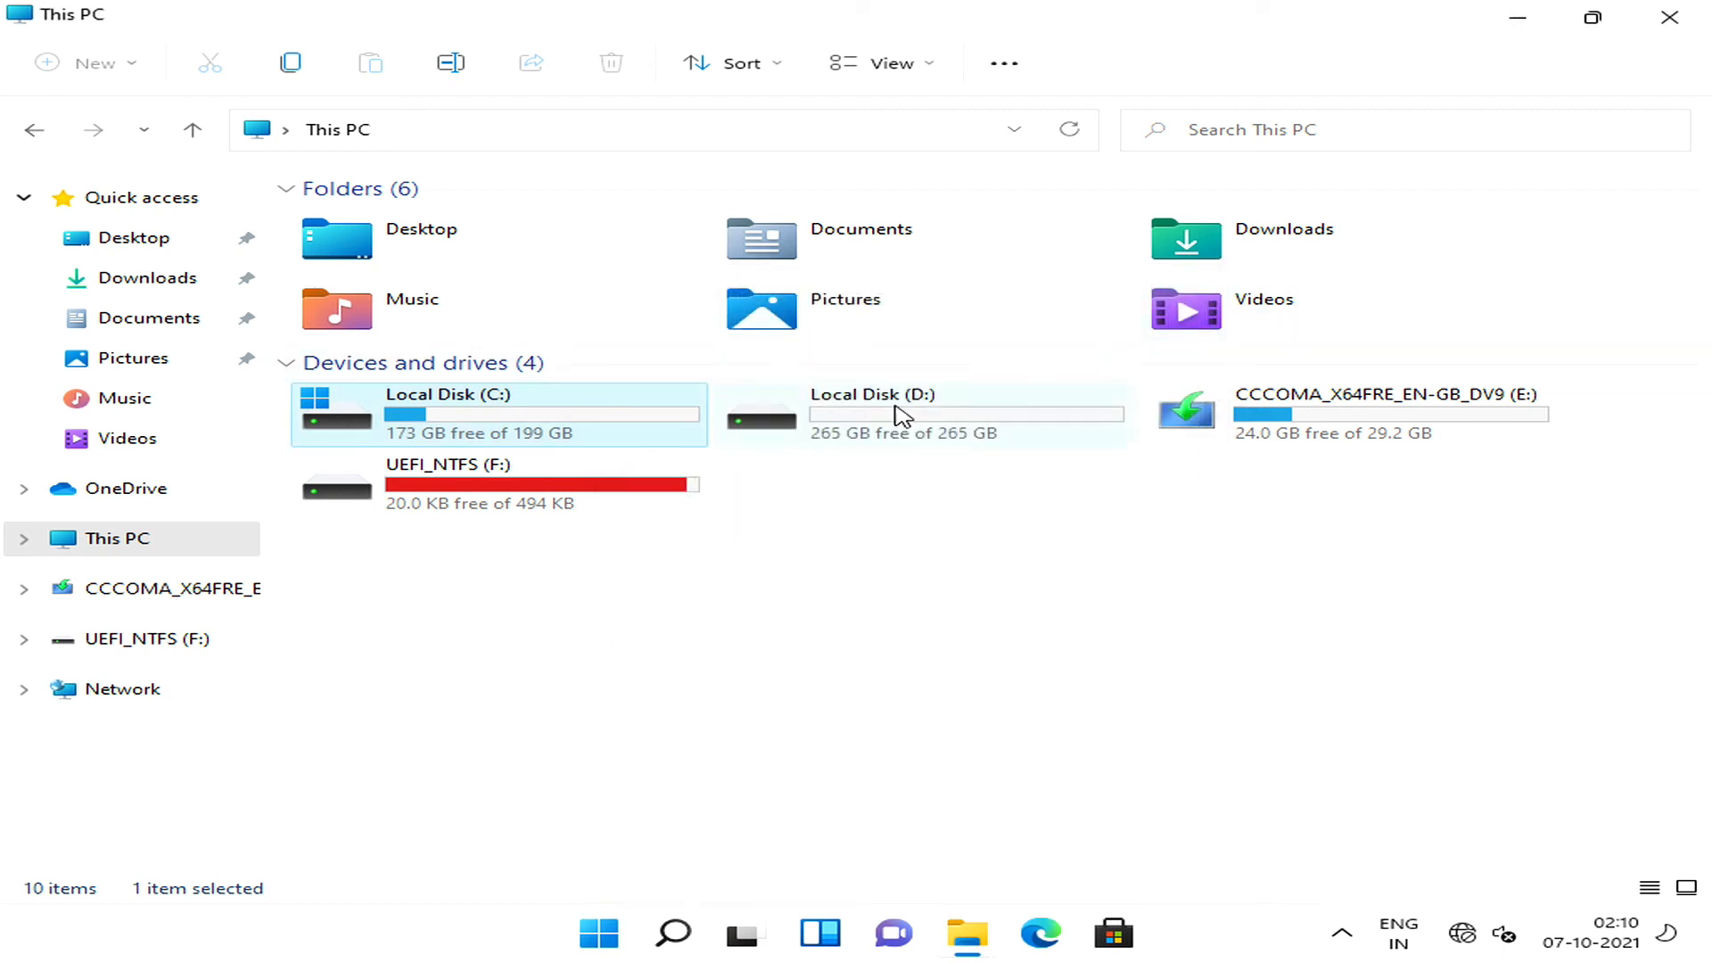
# Open the properties of This PC in a maximised window and examine the device and Windows specifications.
pyautogui.rightClick(118, 548)
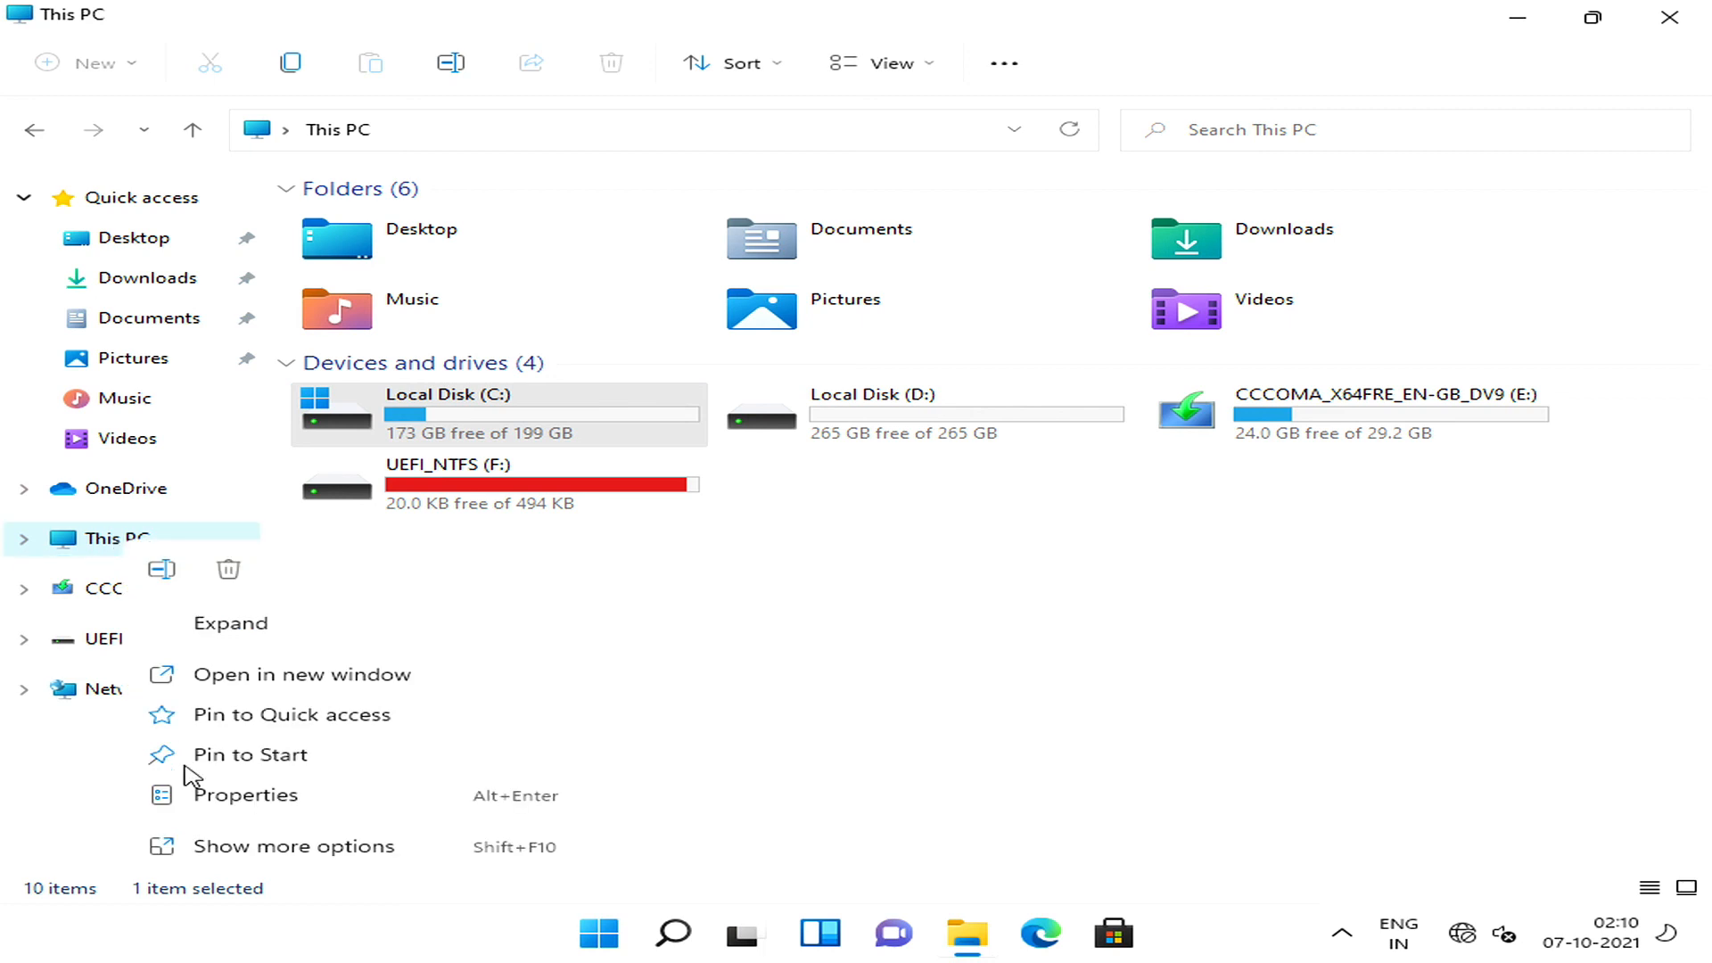
pyautogui.click(222, 803)
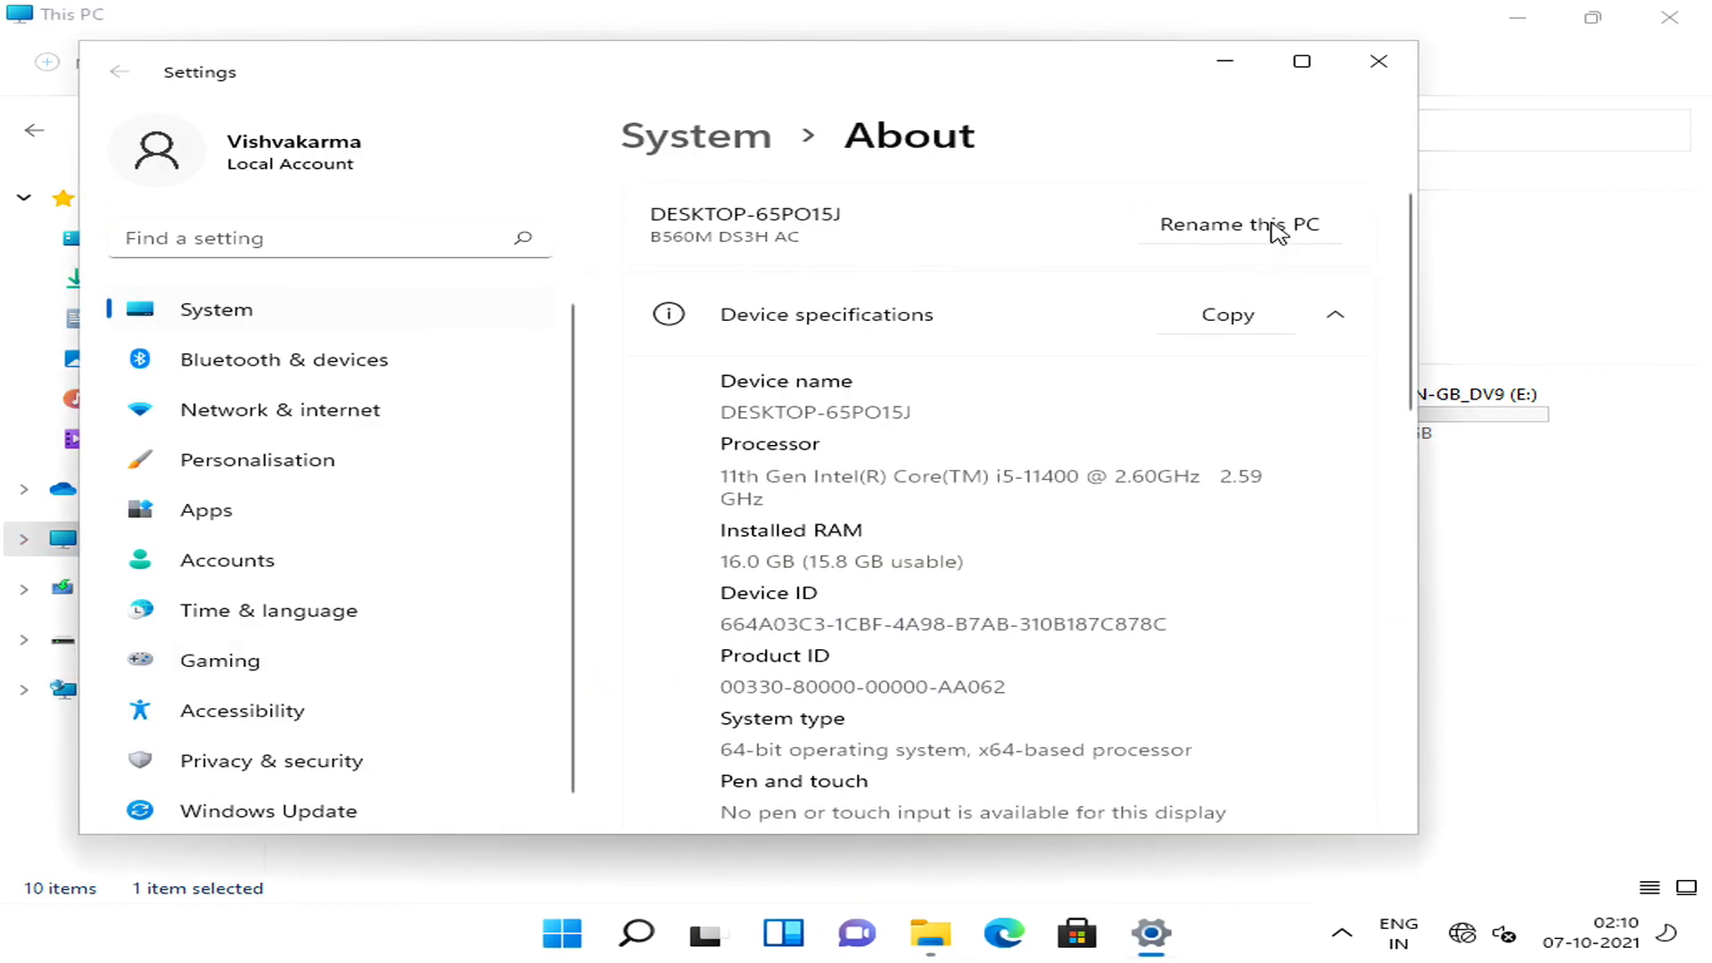
pyautogui.click(1301, 61)
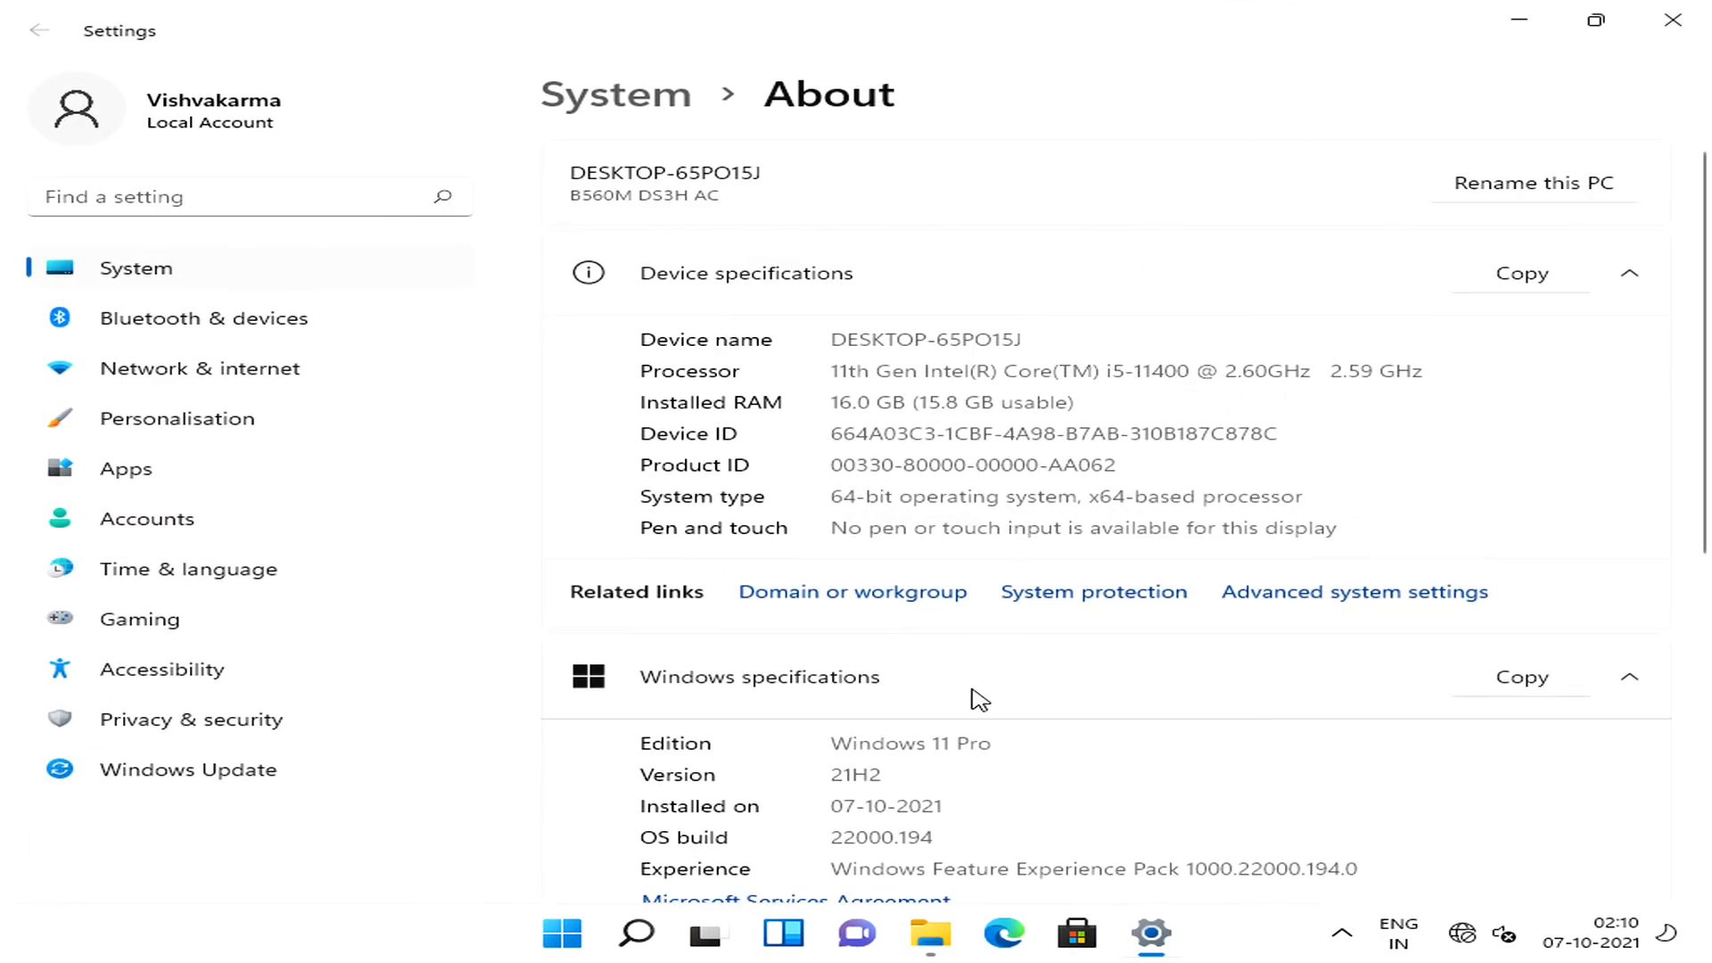
pyautogui.scroll(-1, 1175, 734)
pyautogui.scroll(-1, 1175, 726)
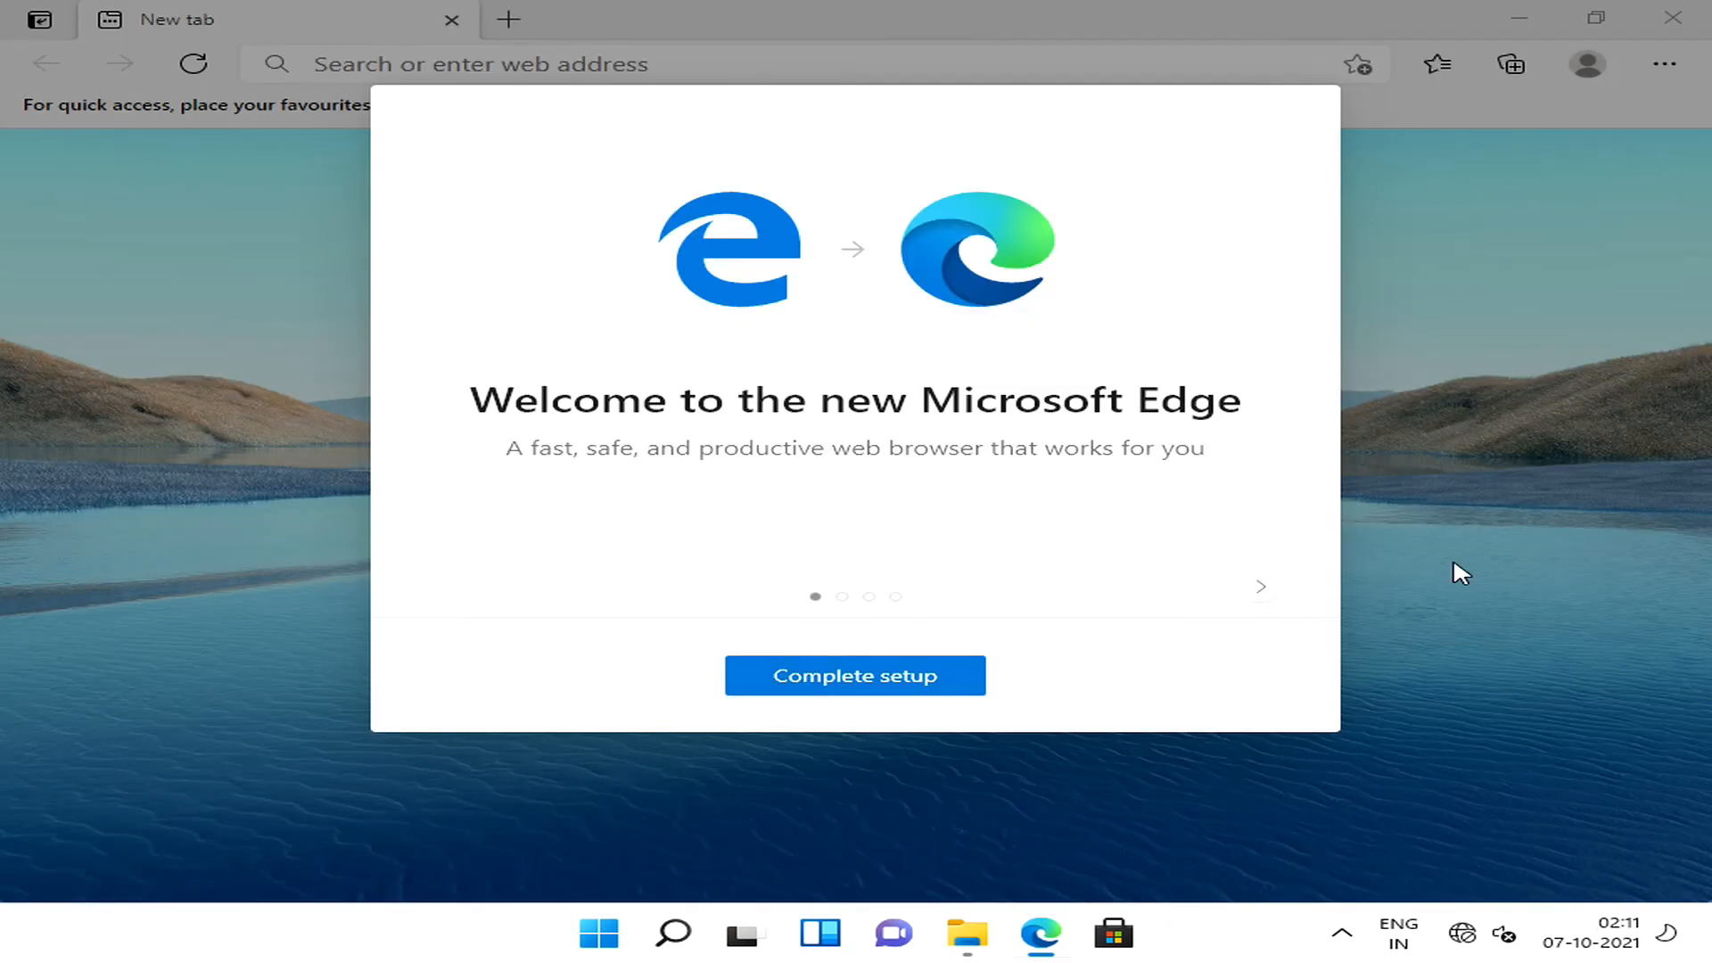
# Choose the BHARAT STREAM 5G Wi-Fi network and start connecting to it with automatic connection enabled.
pyautogui.click(1482, 933)
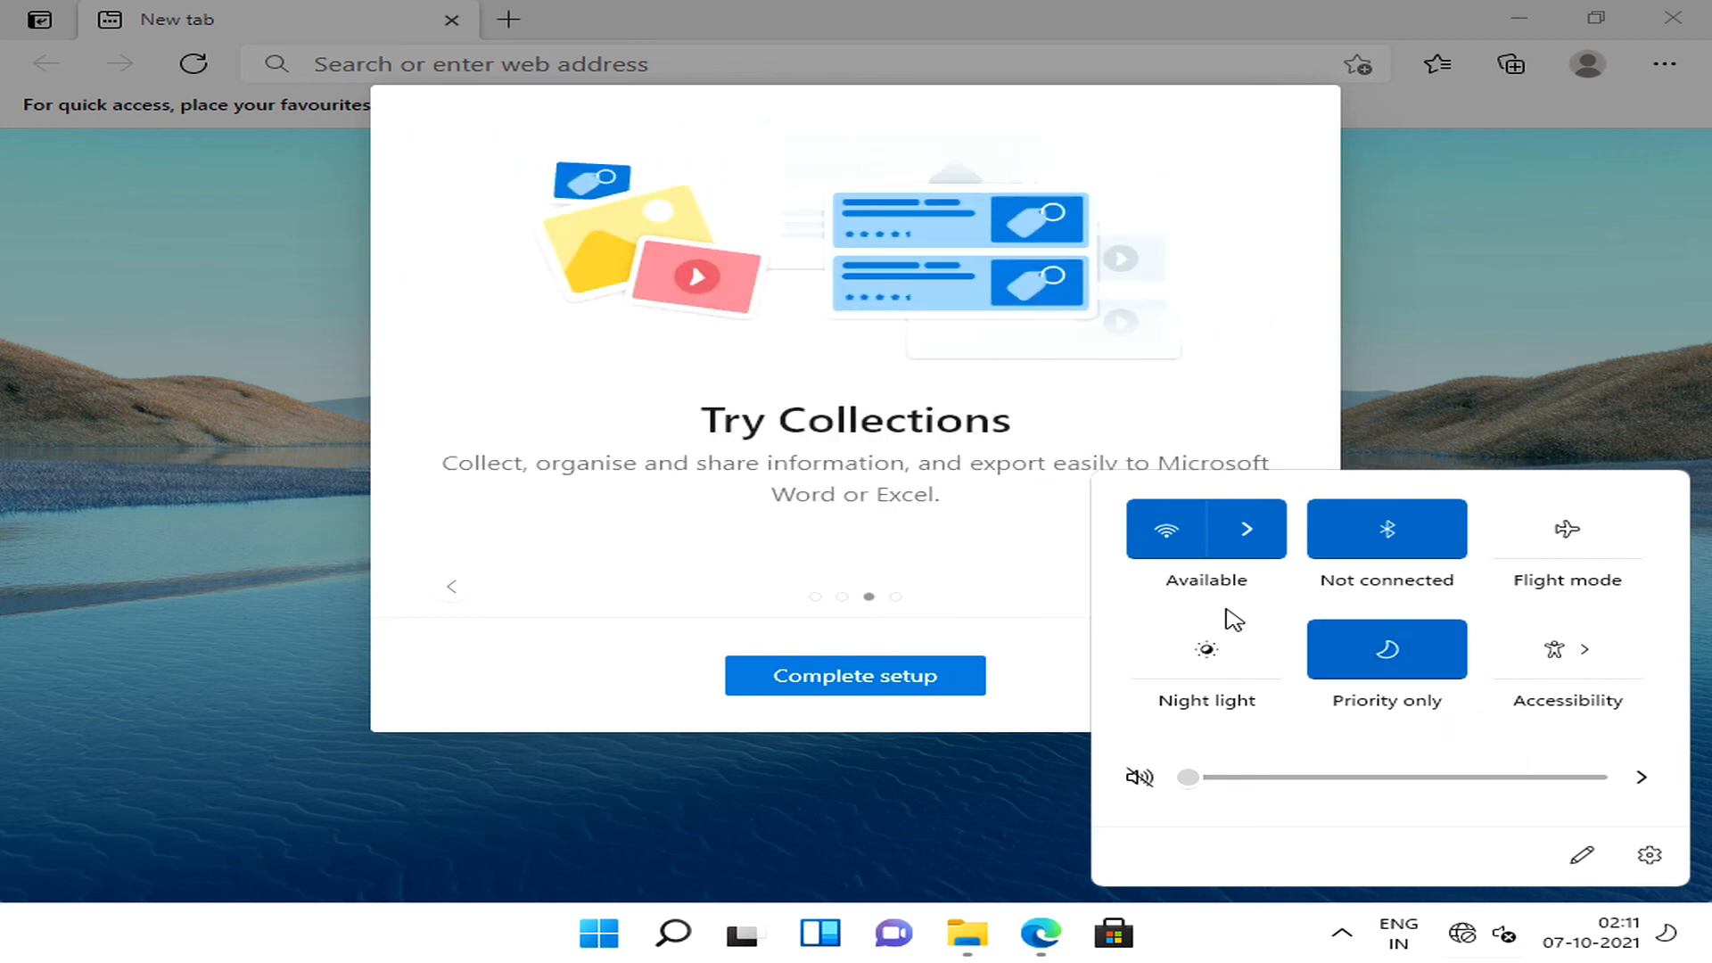
pyautogui.click(1247, 540)
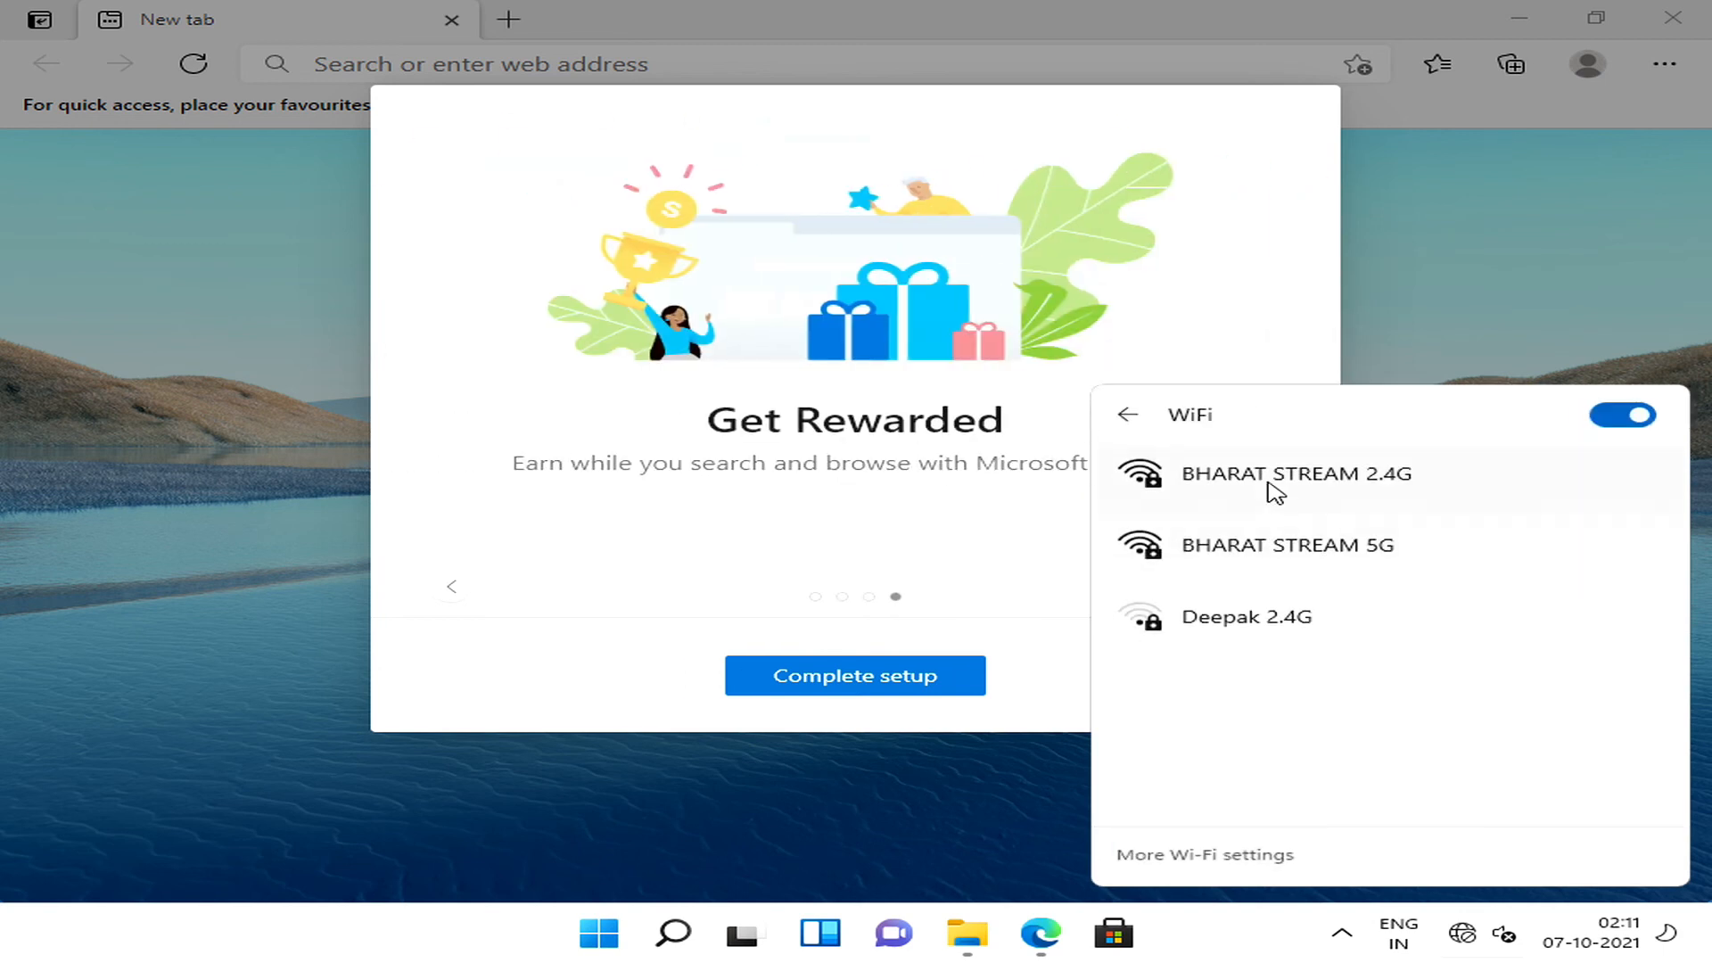
pyautogui.click(1273, 558)
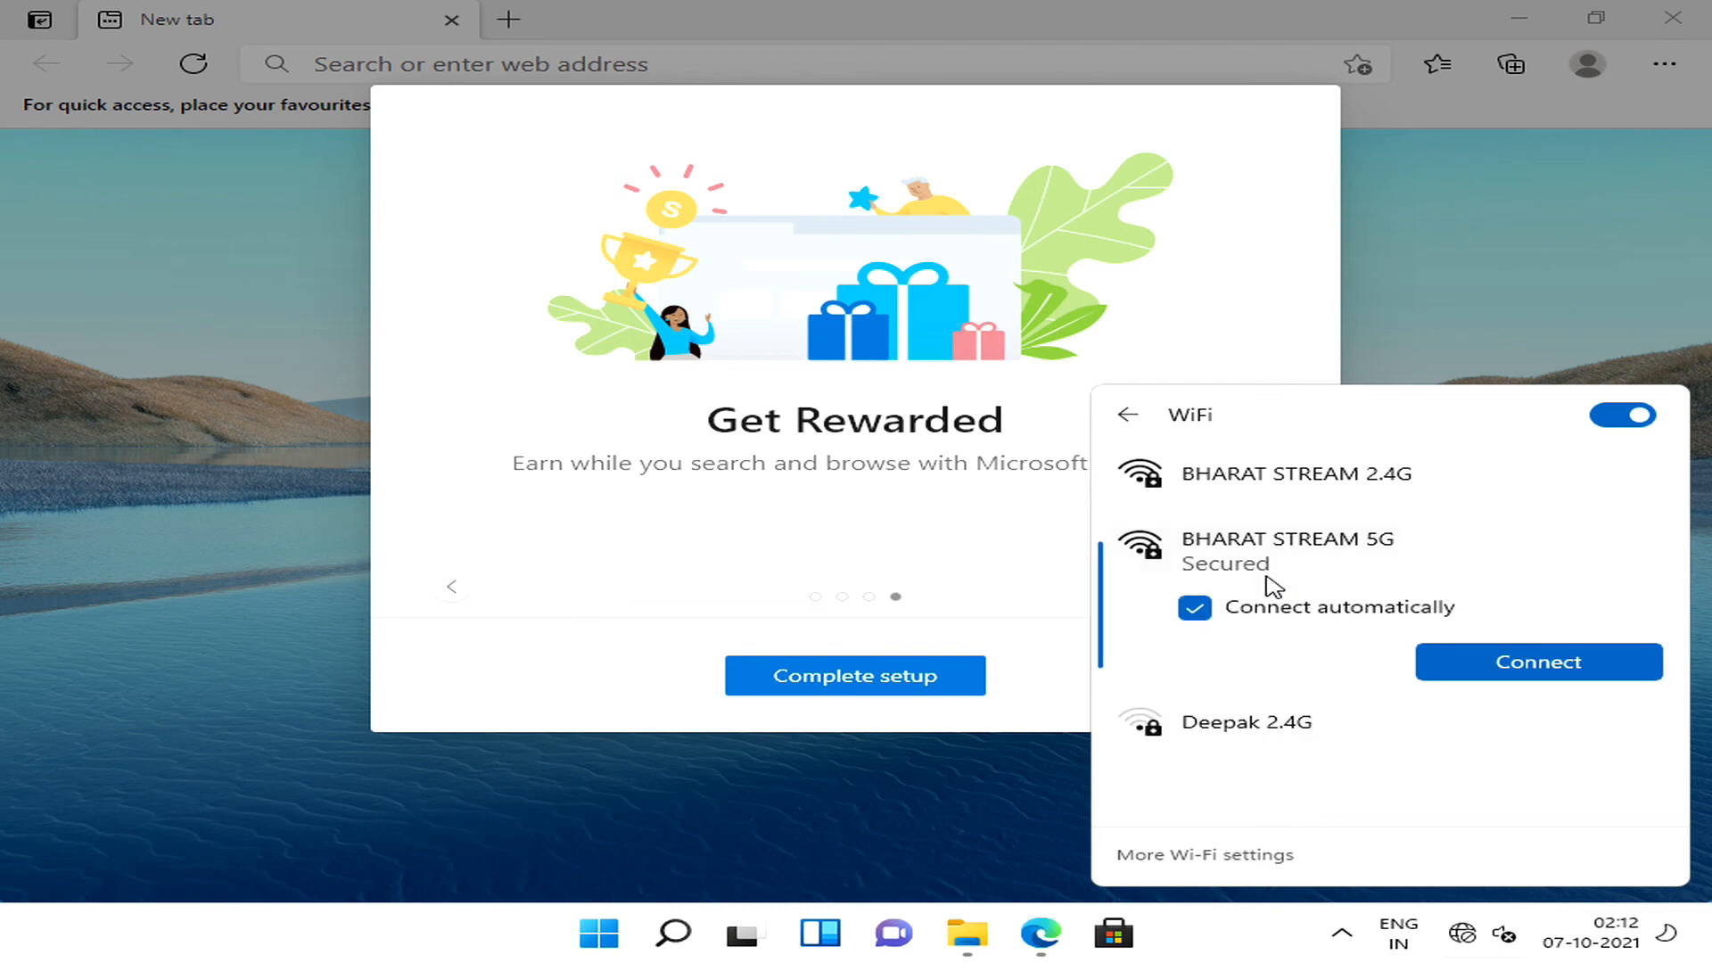
pyautogui.click(1468, 671)
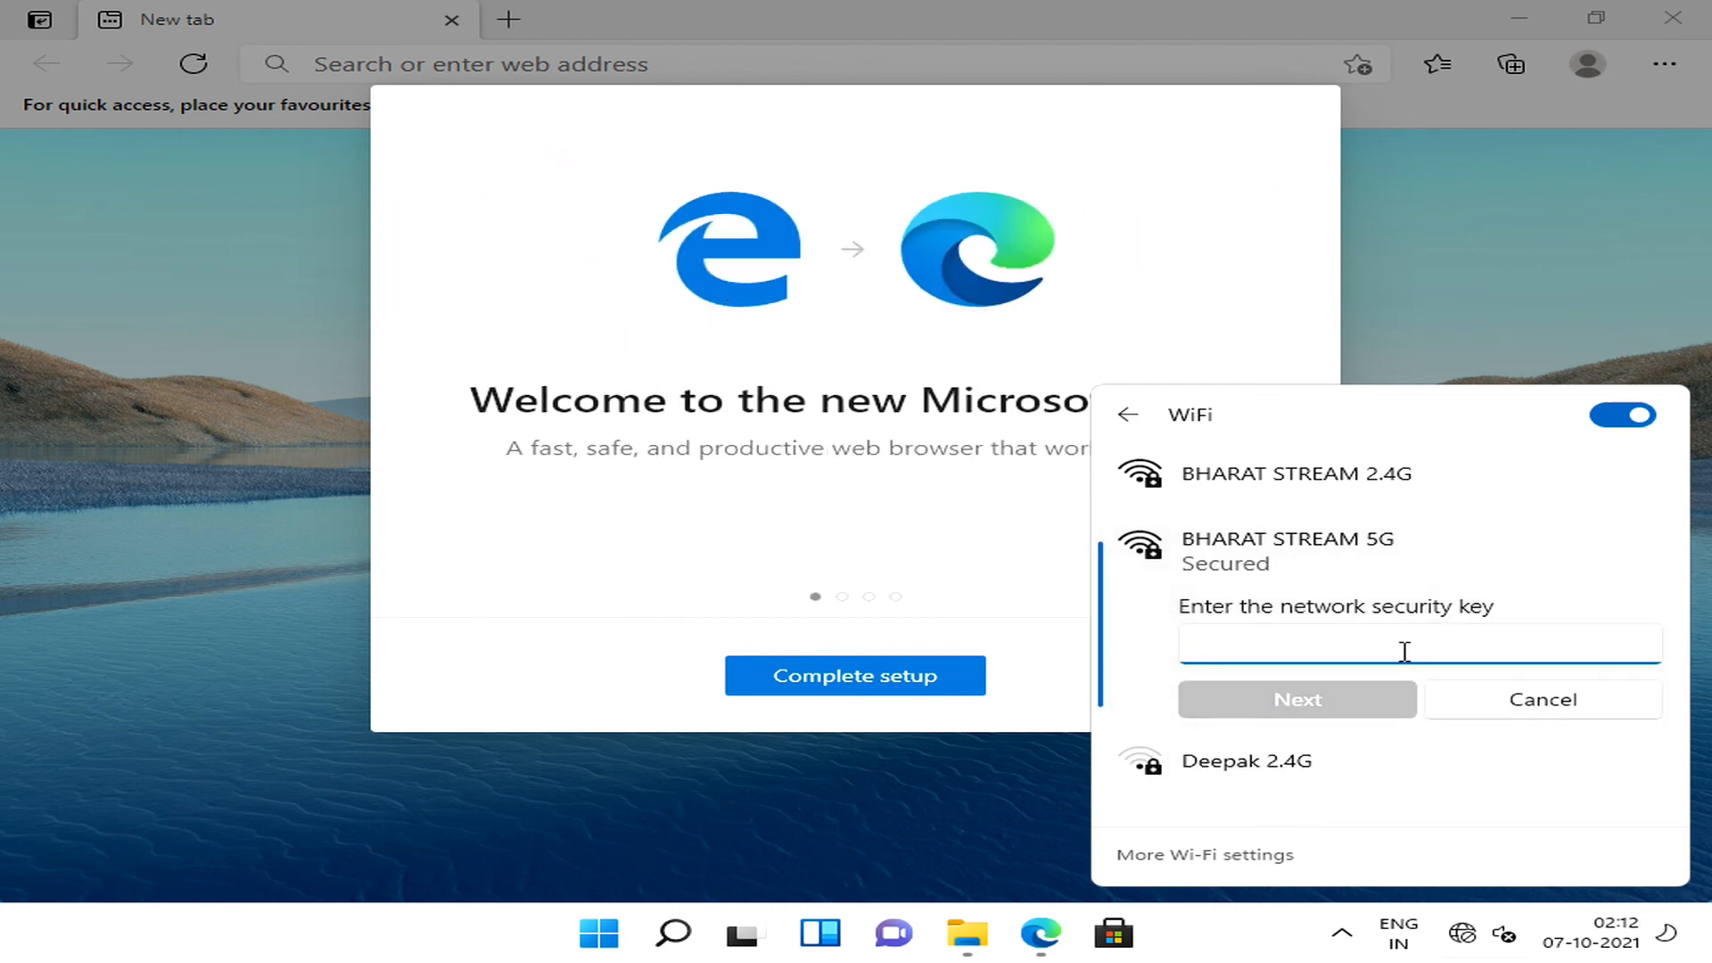
pyautogui.write('•••')
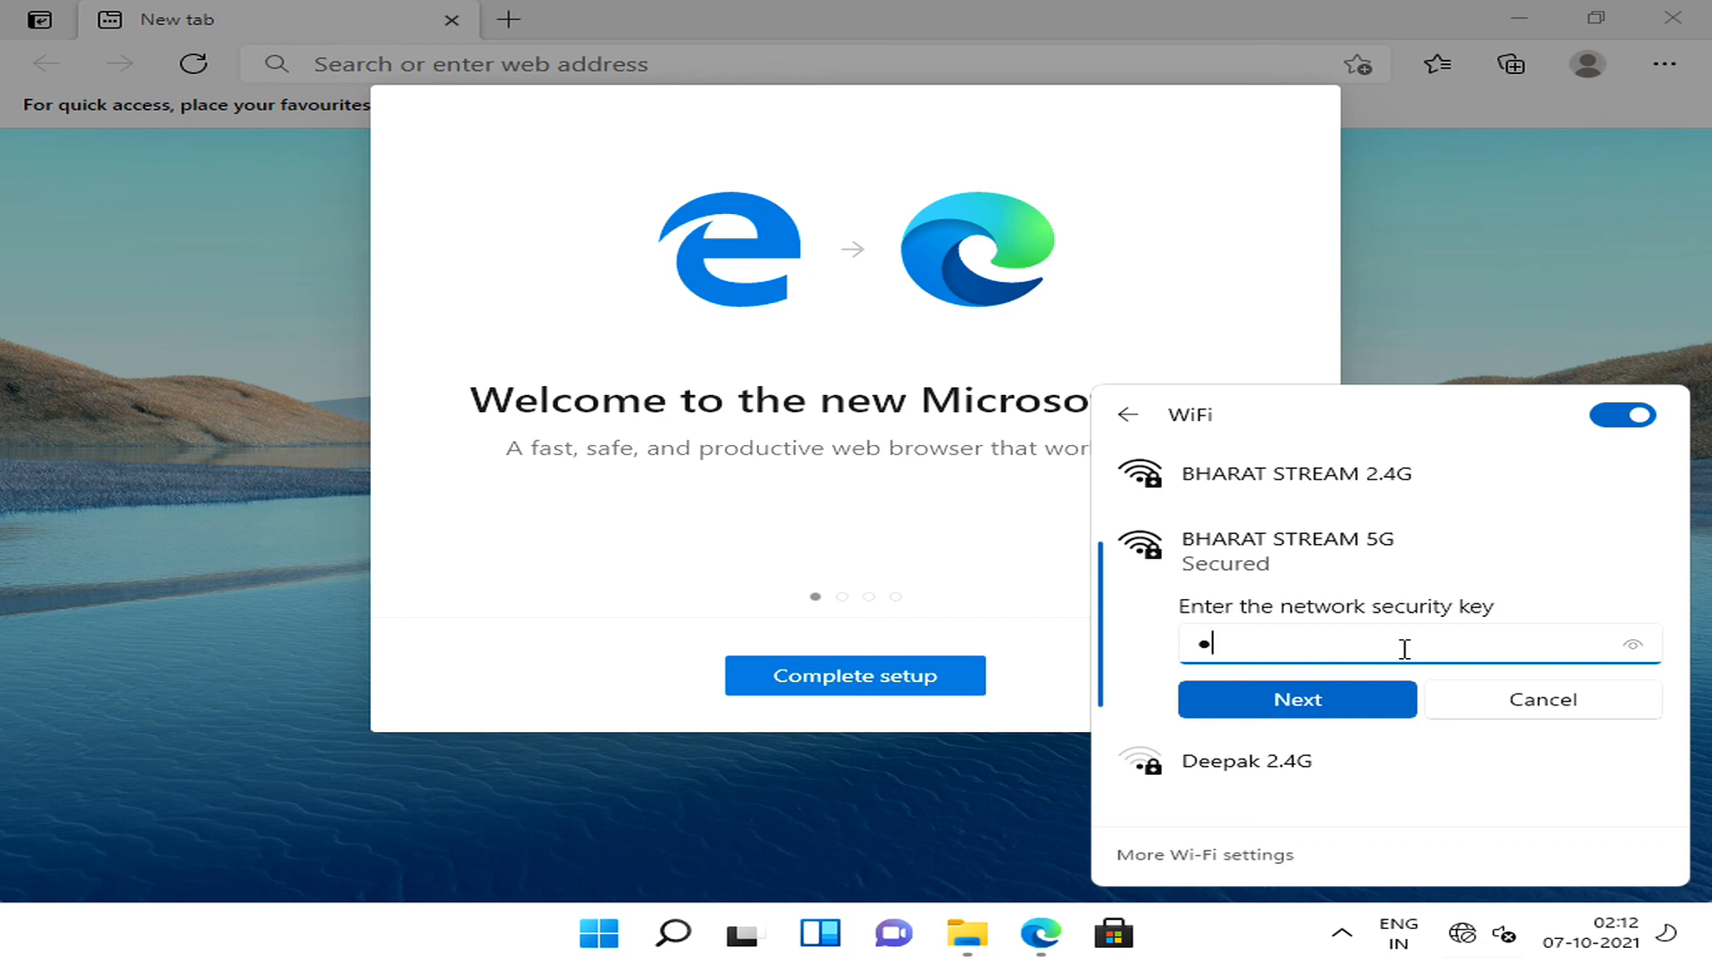
pyautogui.press('BackSpace')
pyautogui.write('•')
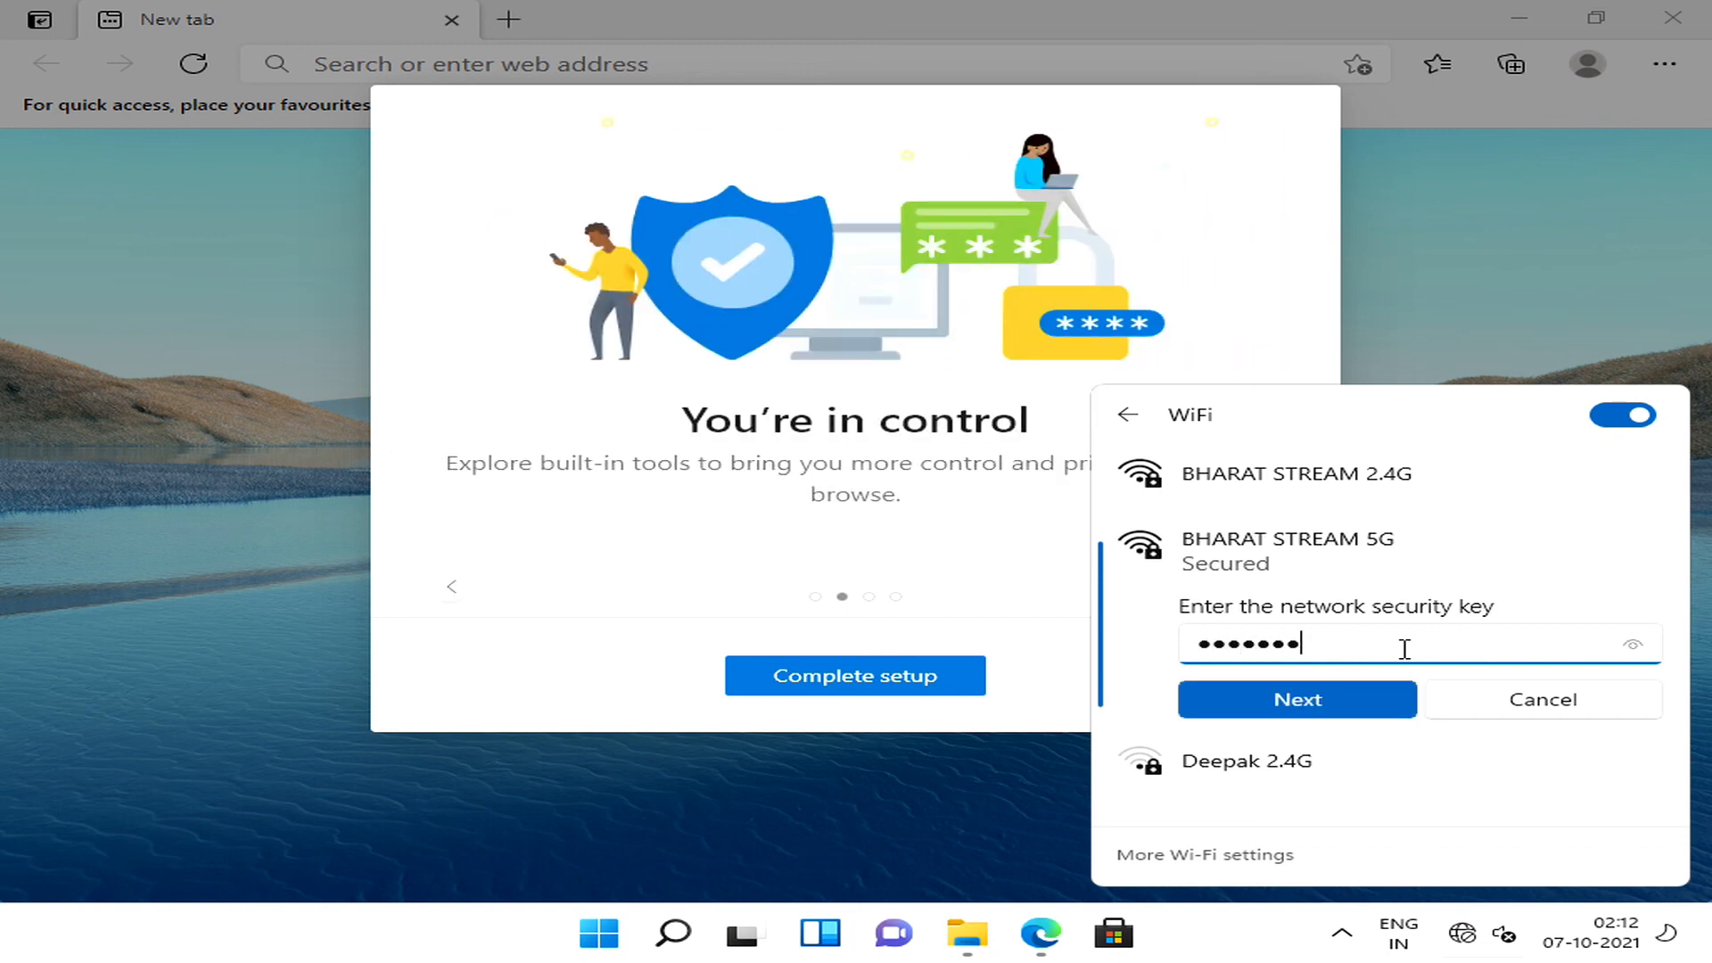
pyautogui.write('•••••••')
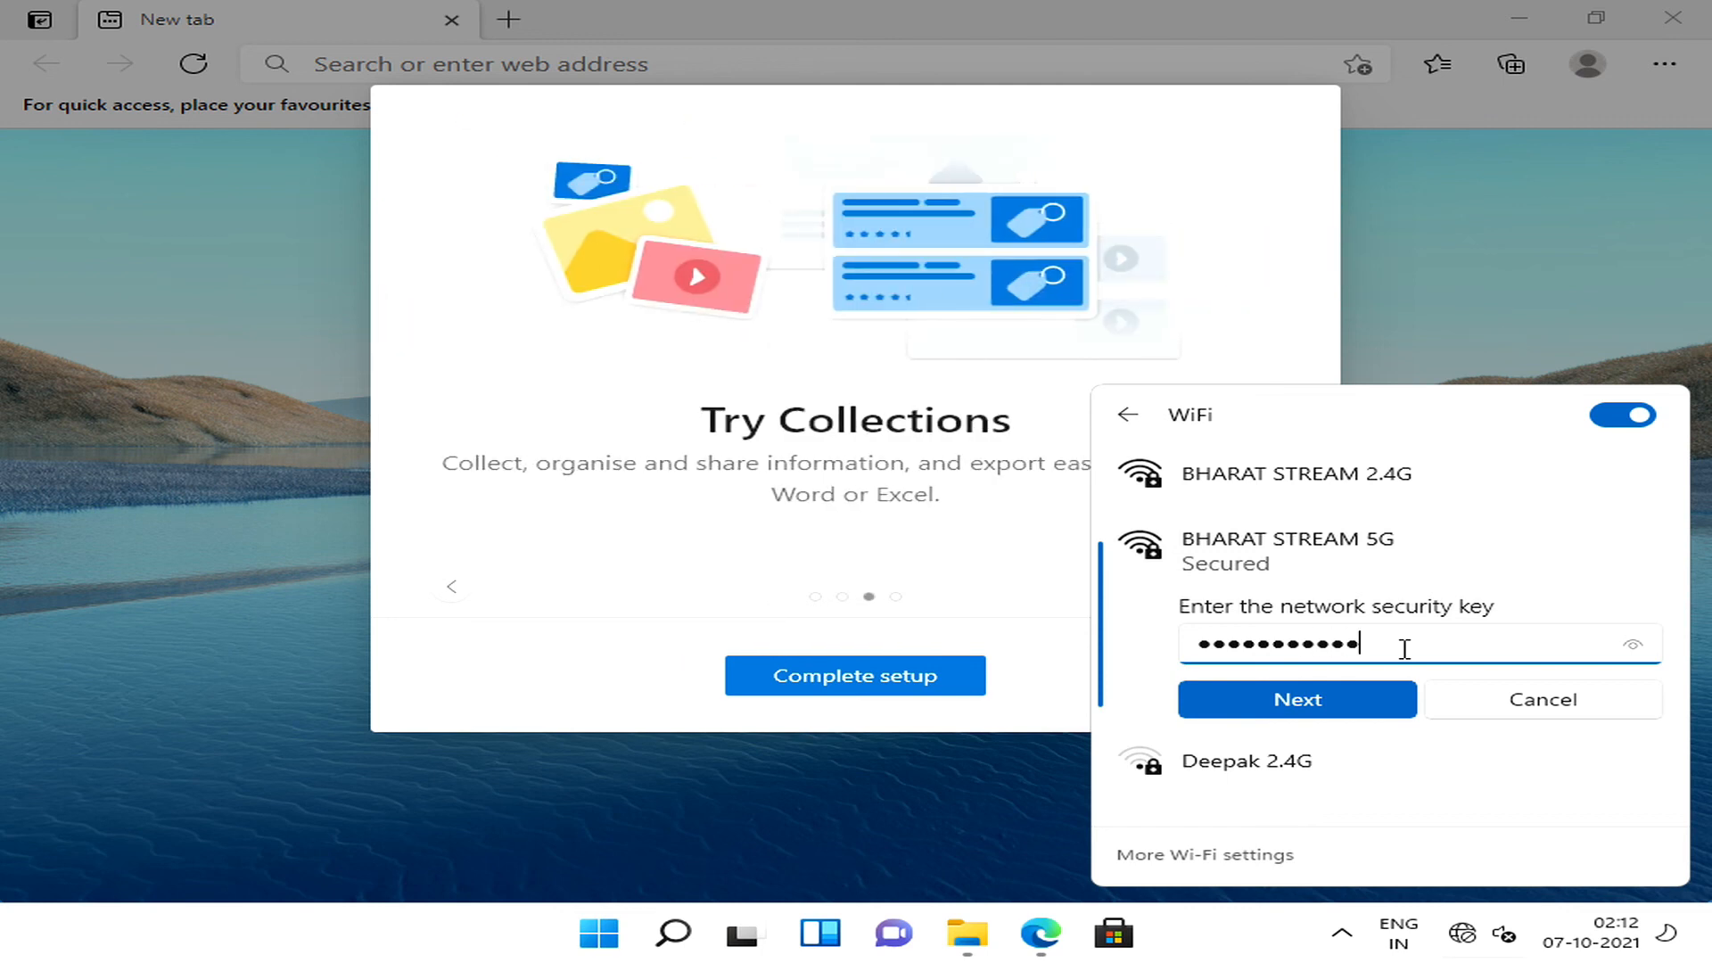
pyautogui.write('•')
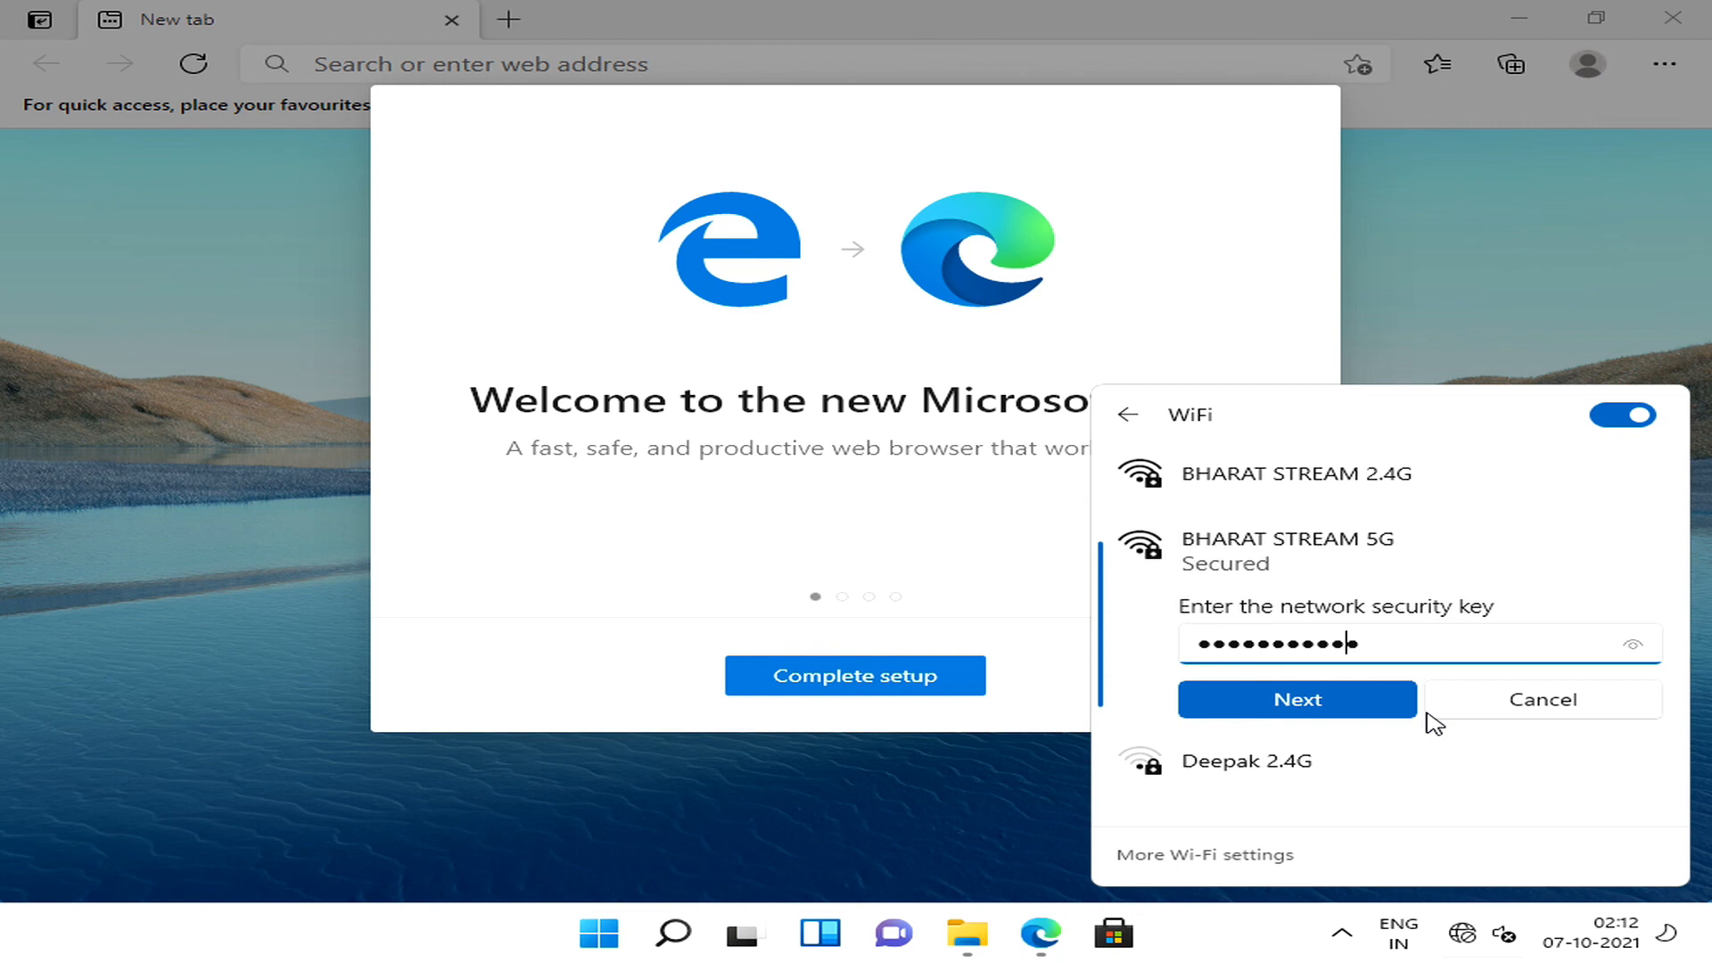
pyautogui.press('BackSpace')
pyautogui.press('BackSpace')
pyautogui.press('BackSpace')
pyautogui.press('BackSpace')
pyautogui.press('BackSpace')
pyautogui.press('BackSpace')
pyautogui.press('BackSpace')
pyautogui.press('BackSpace')
pyautogui.press('BackSpace')
pyautogui.press('BackSpace')
pyautogui.press('BackSpace')
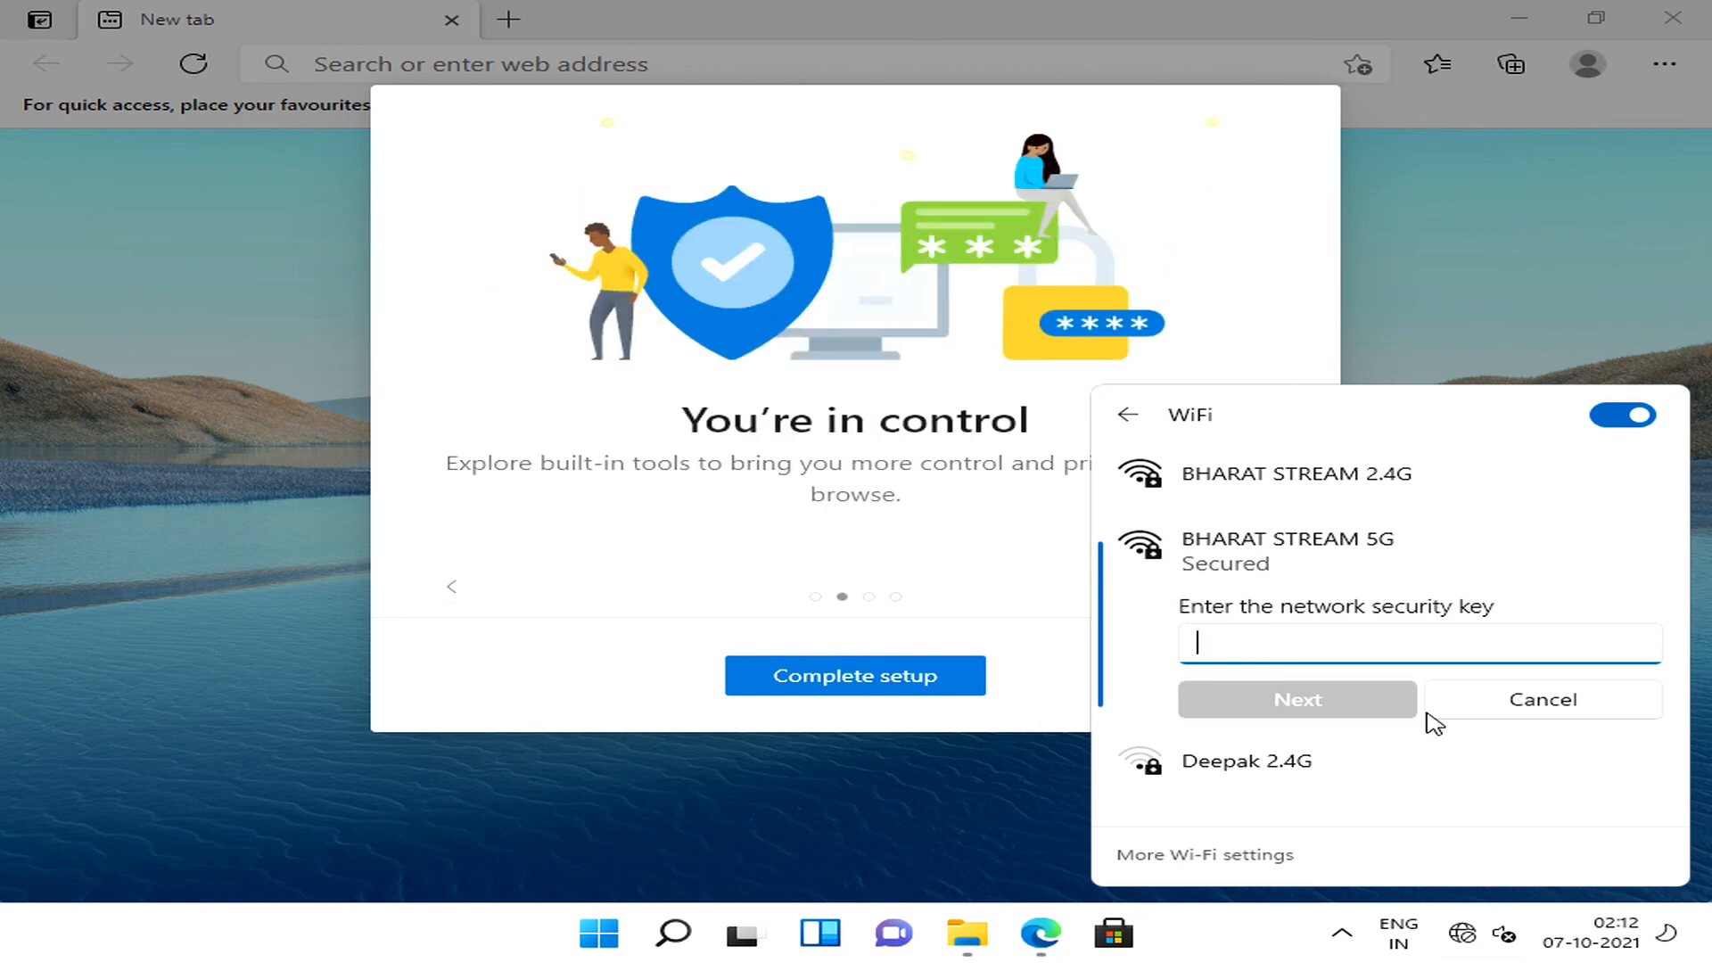
# Enter the network security key for BHARAT STREAM 5G, submit it, and dismiss the Wi-Fi list.
pyautogui.write('••')
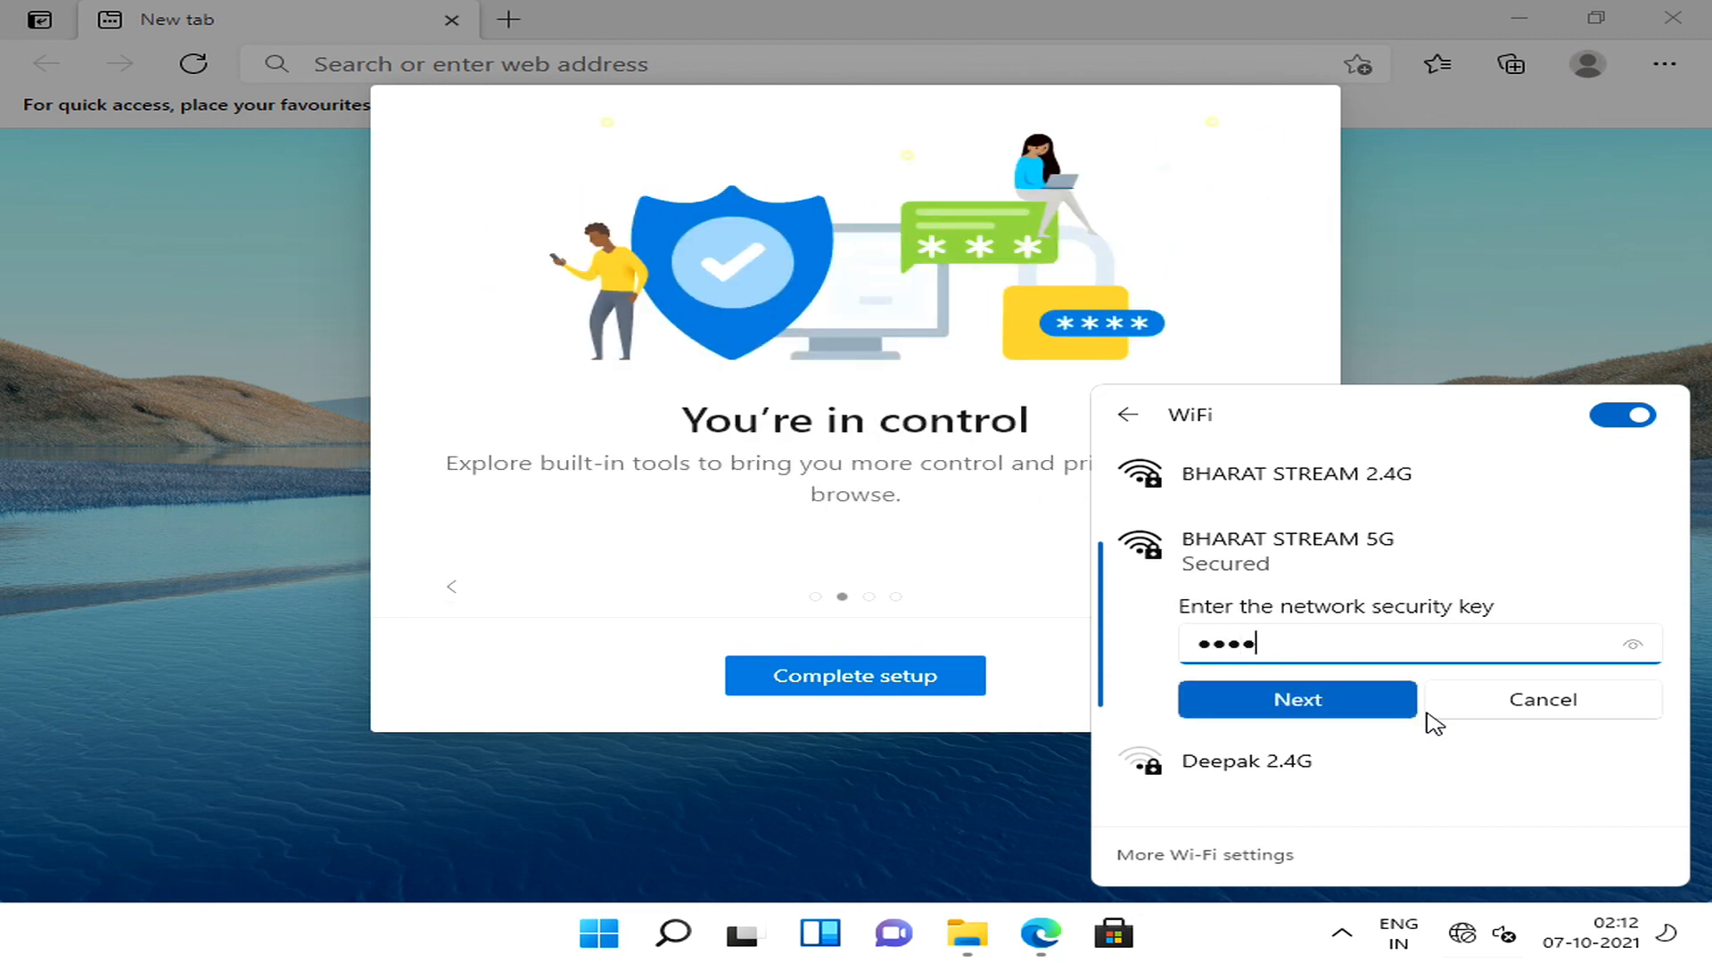
pyautogui.write('••••••')
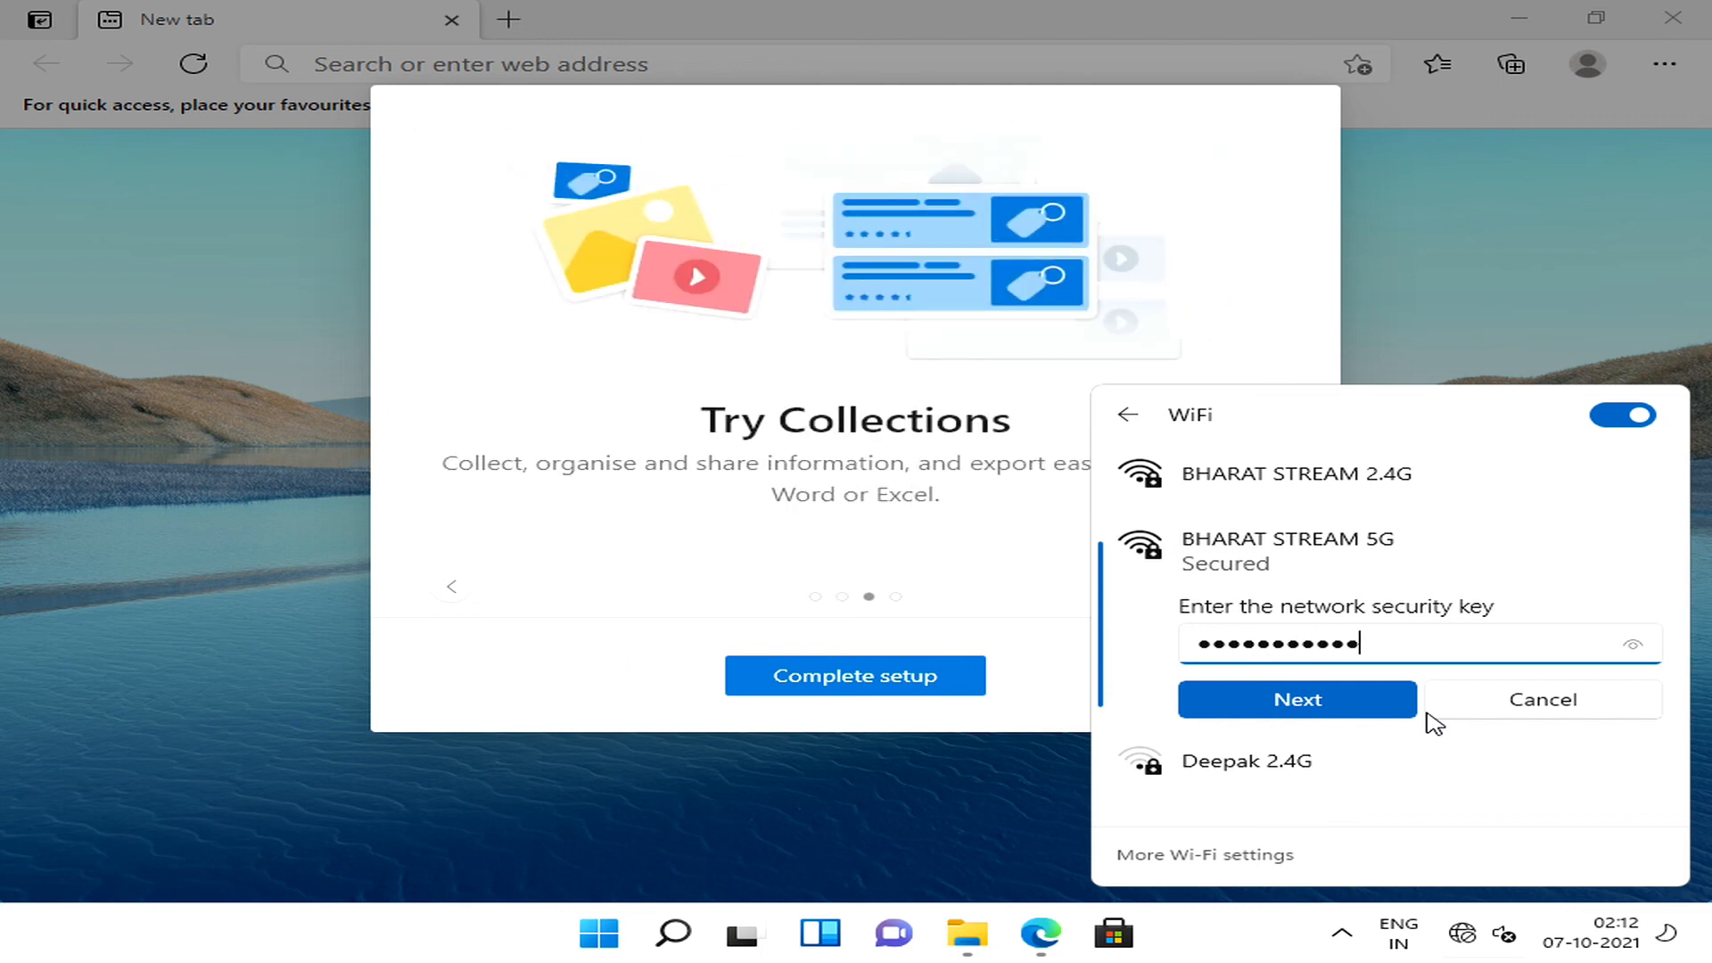
pyautogui.write('••••')
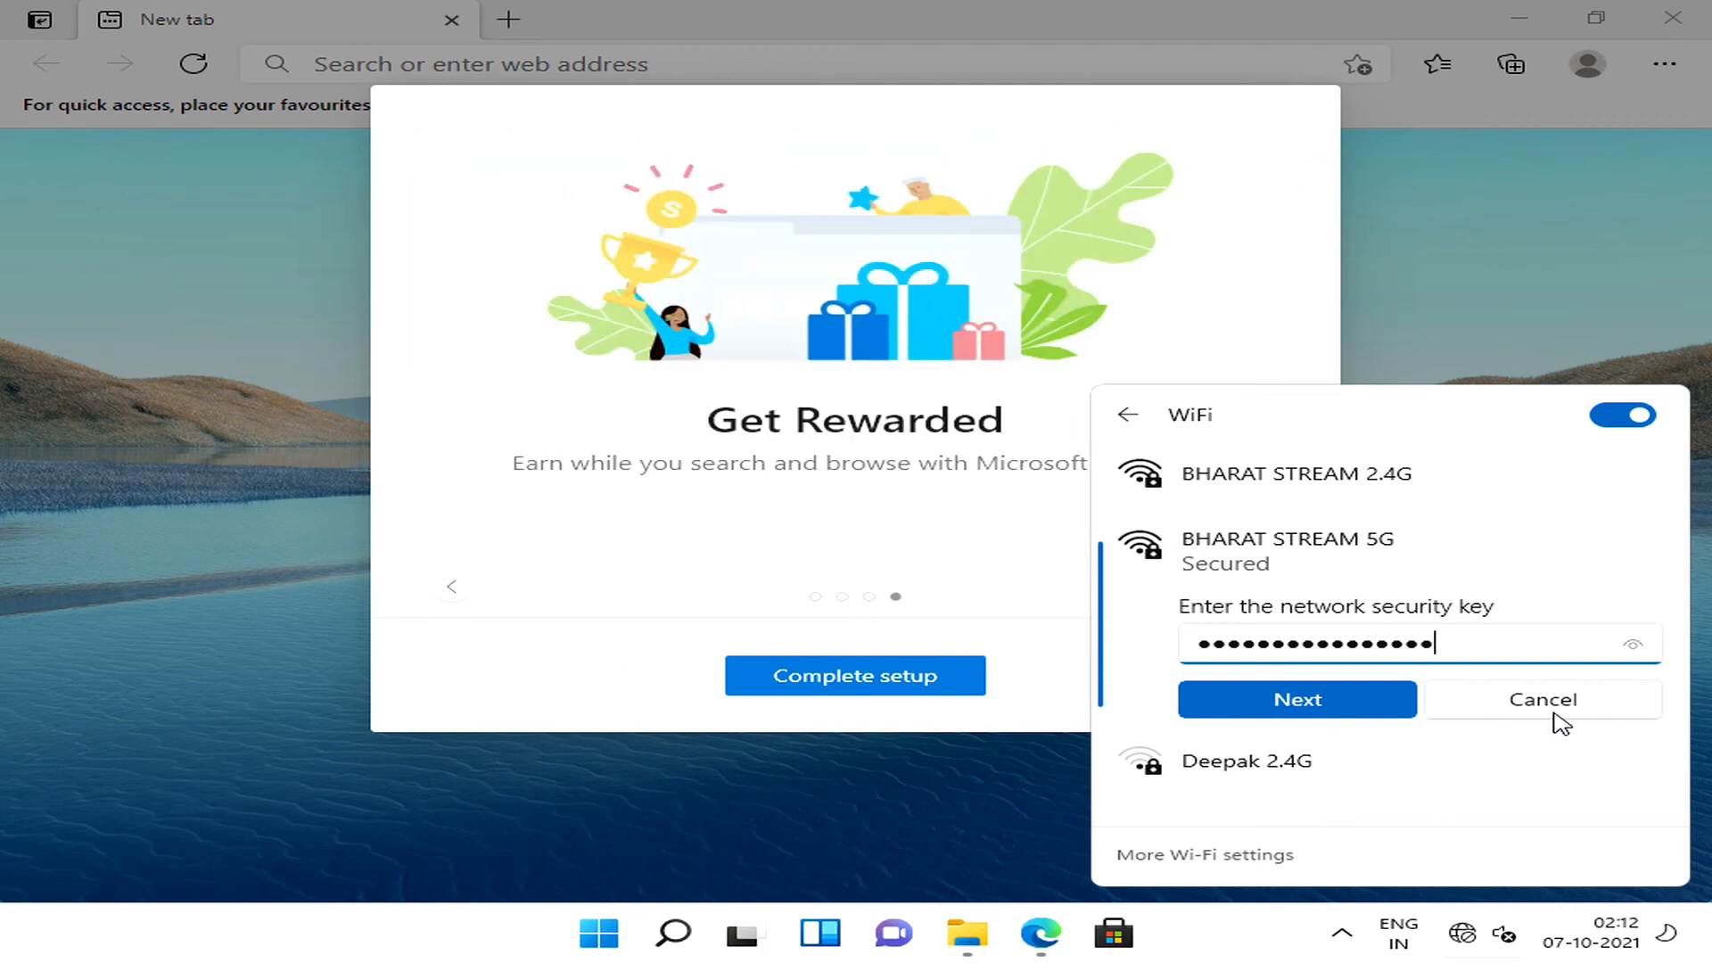
pyautogui.click(1211, 706)
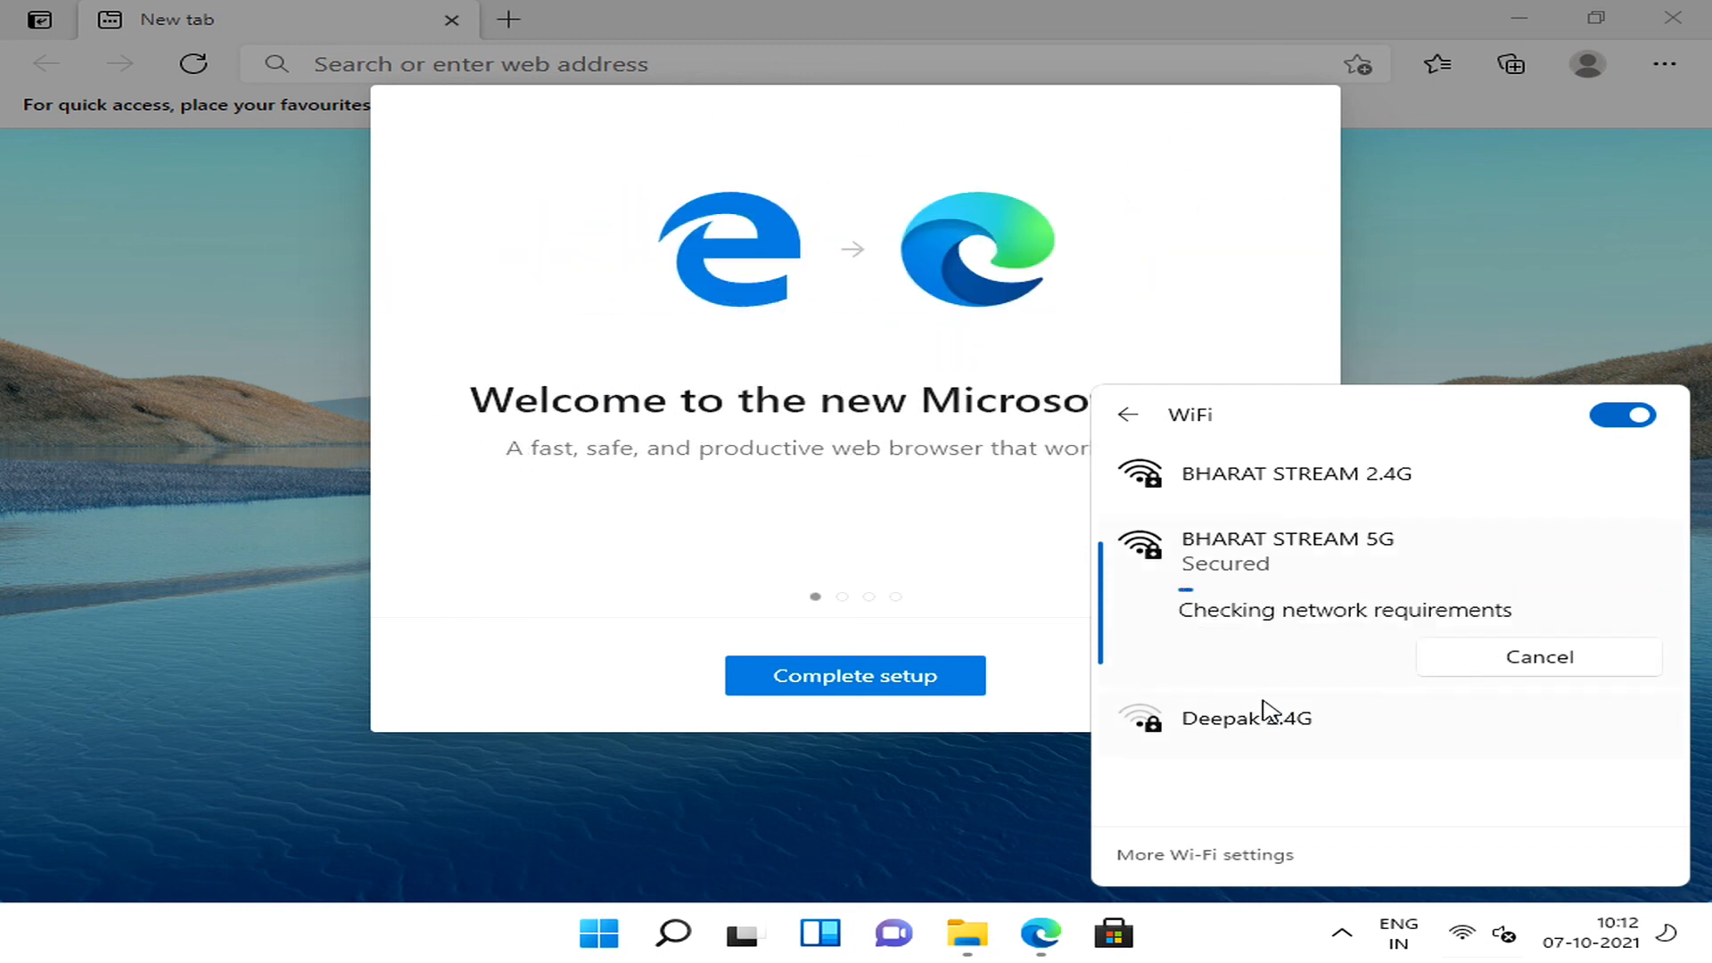
pyautogui.click(861, 820)
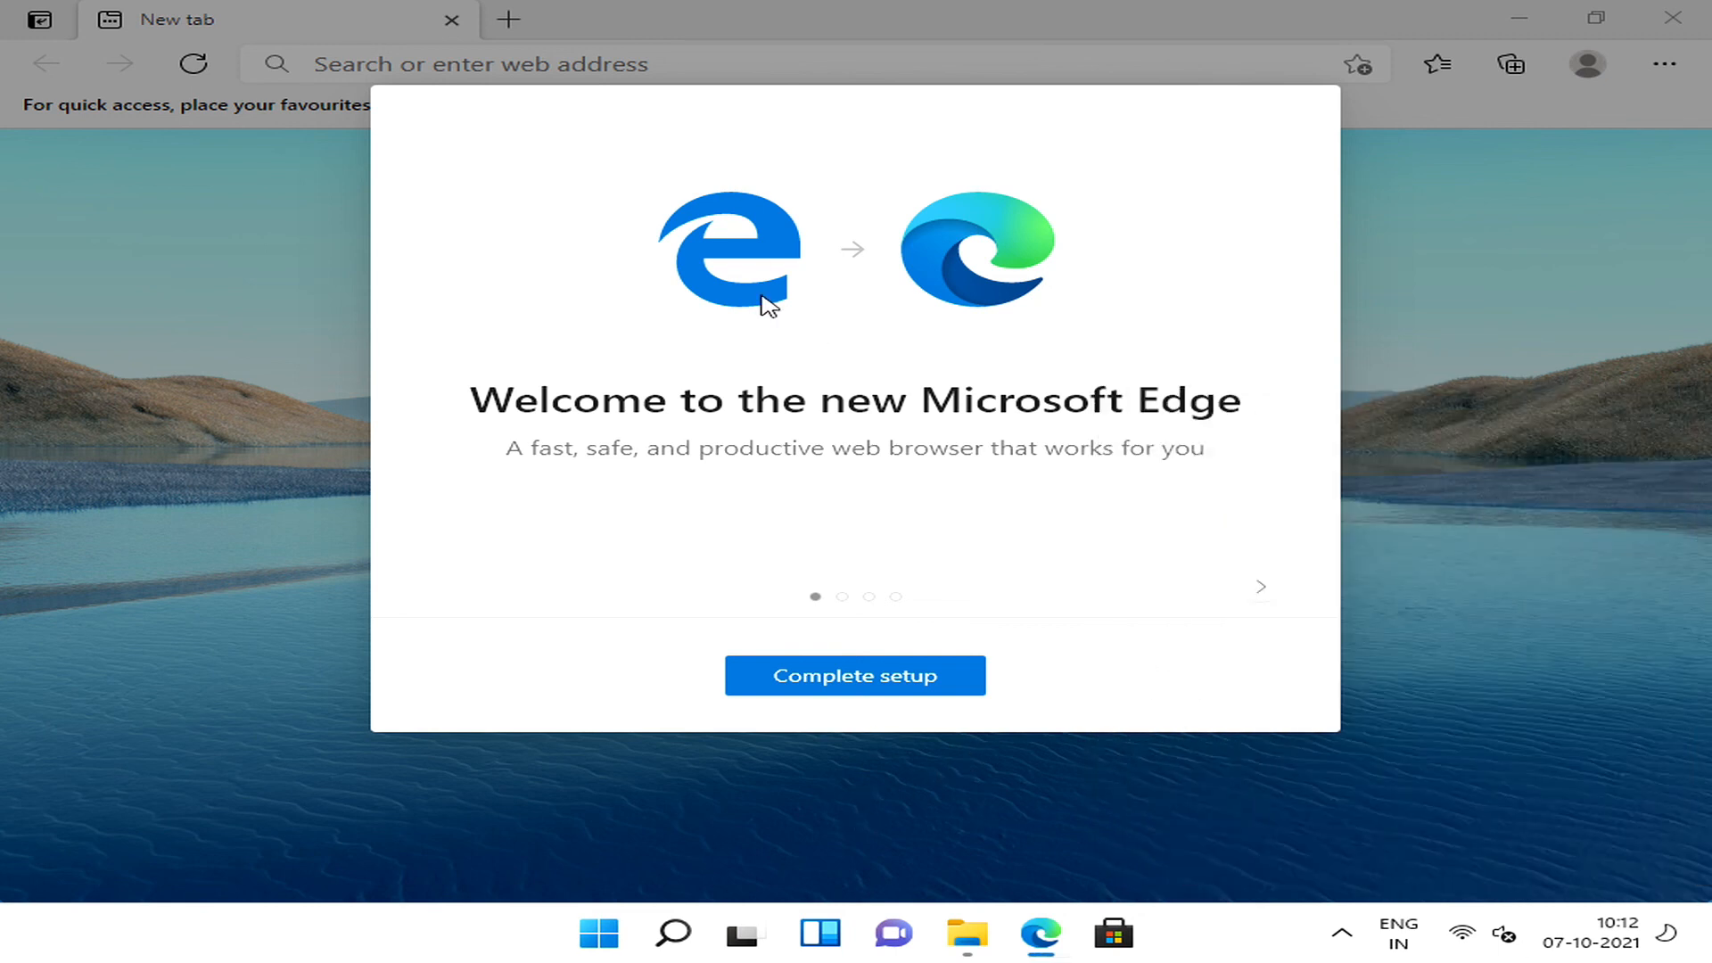
# Complete the Microsoft Edge first-run setup with the Inspirational new tab page and continue without signing in.
pyautogui.click(857, 681)
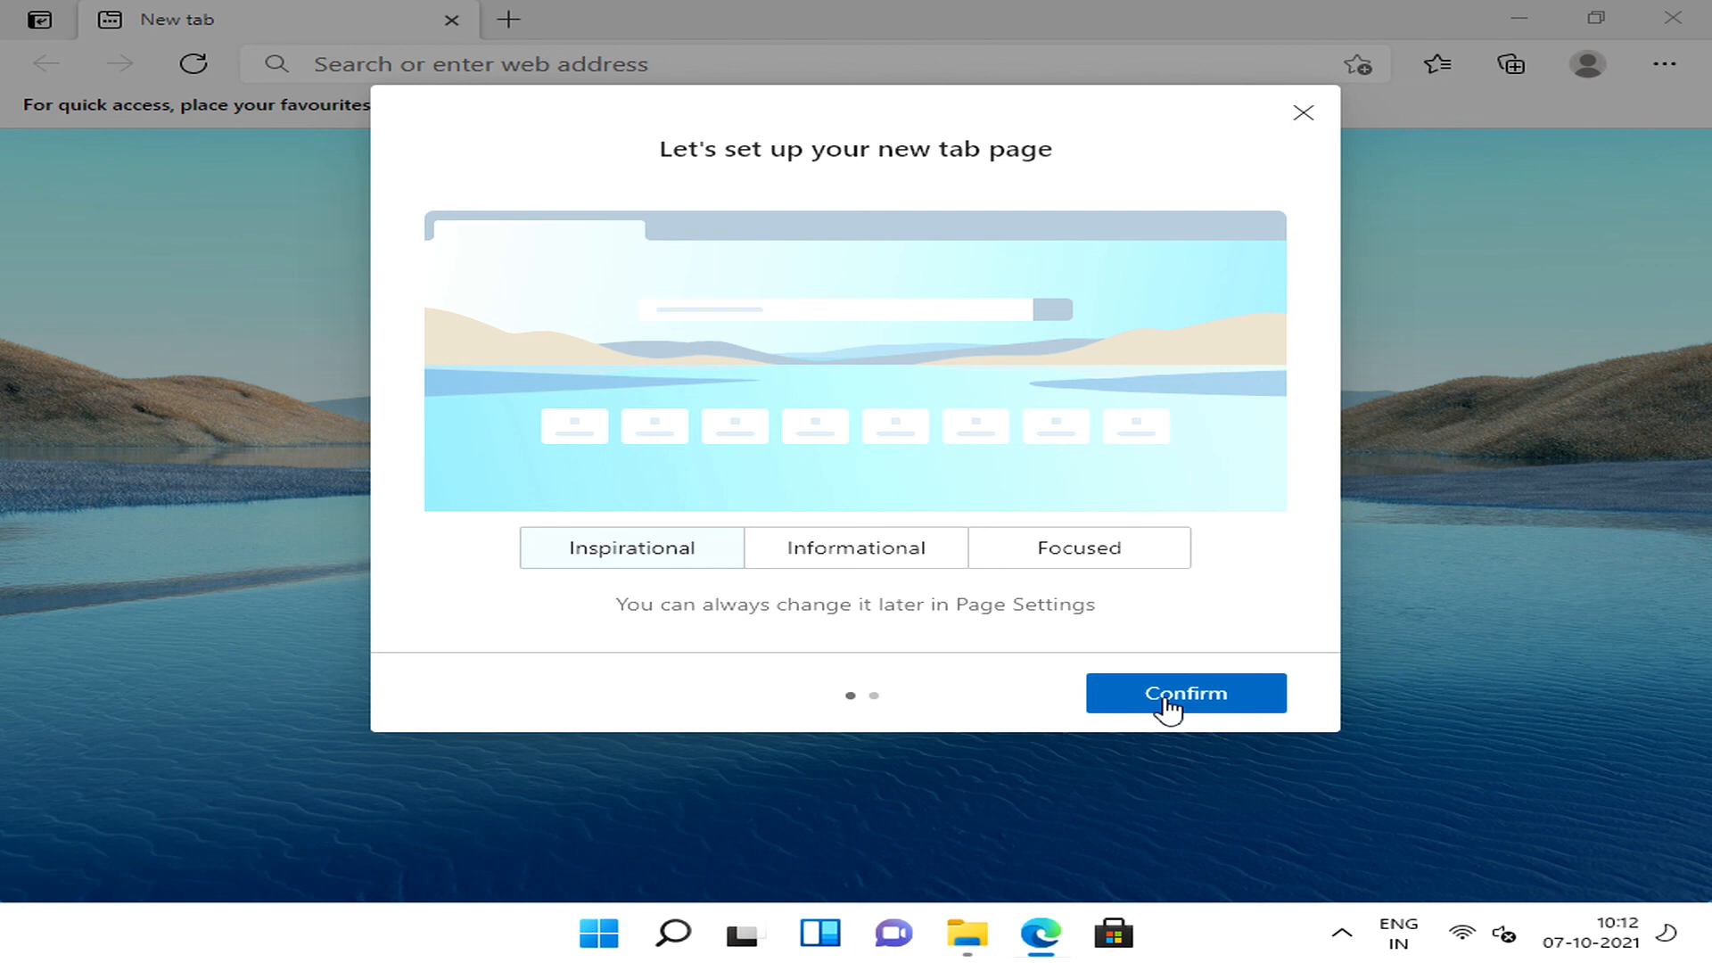
pyautogui.click(1166, 704)
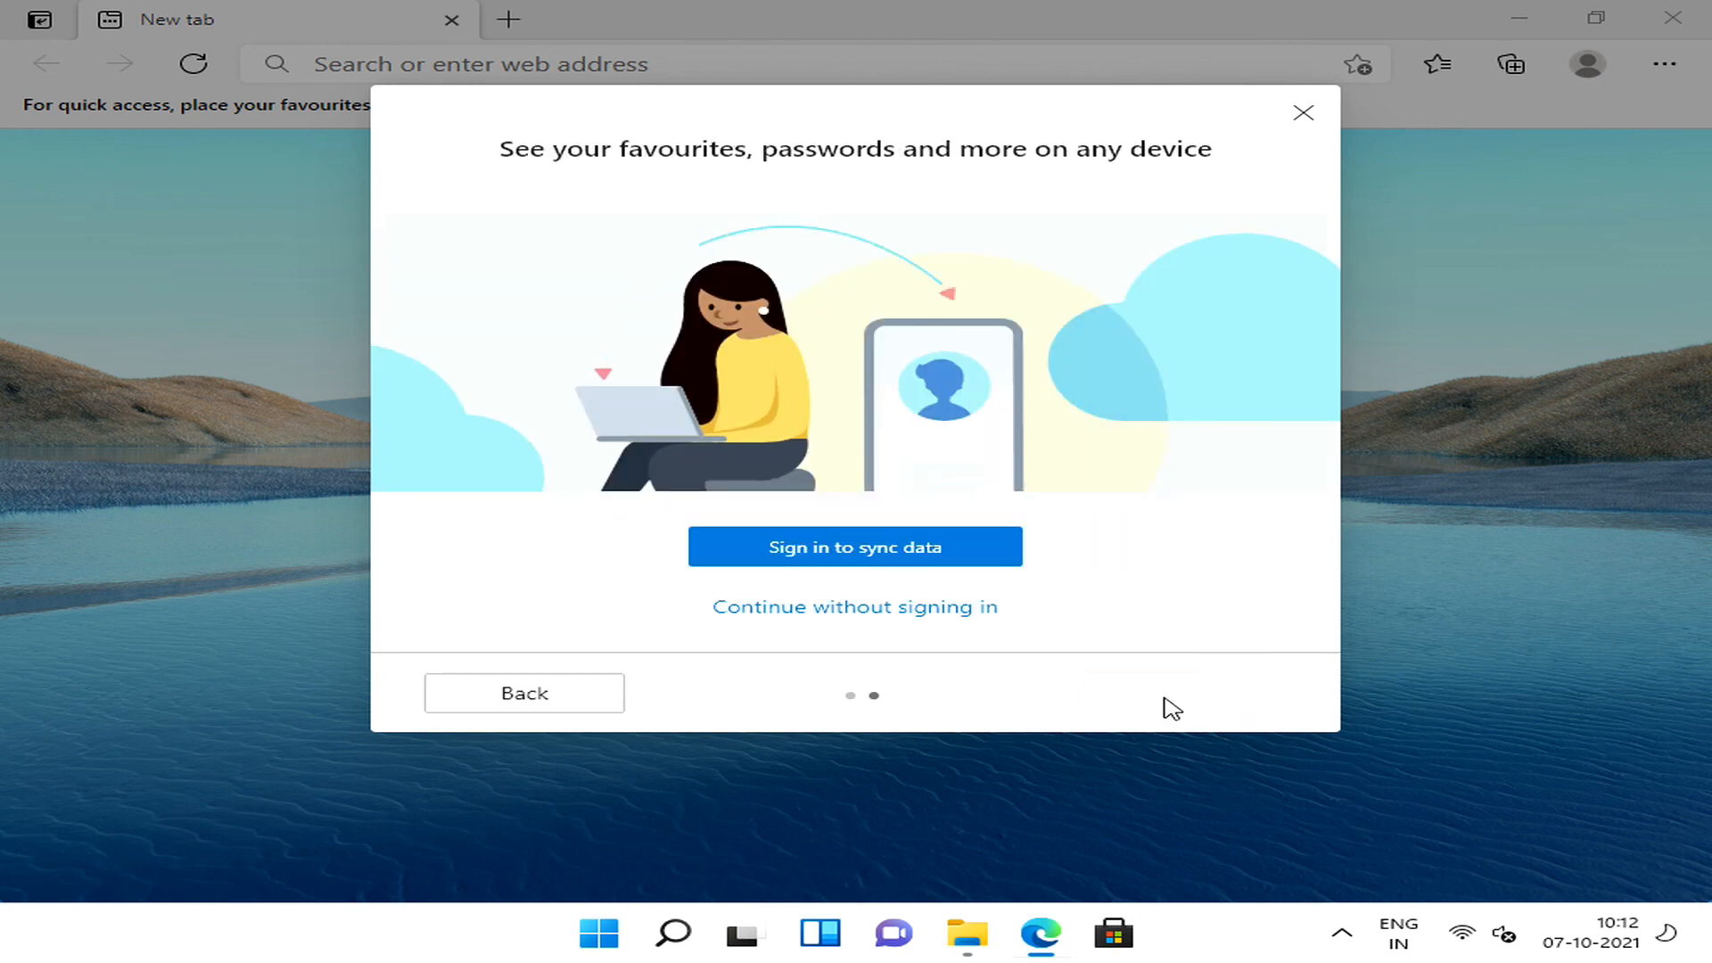
pyautogui.click(898, 607)
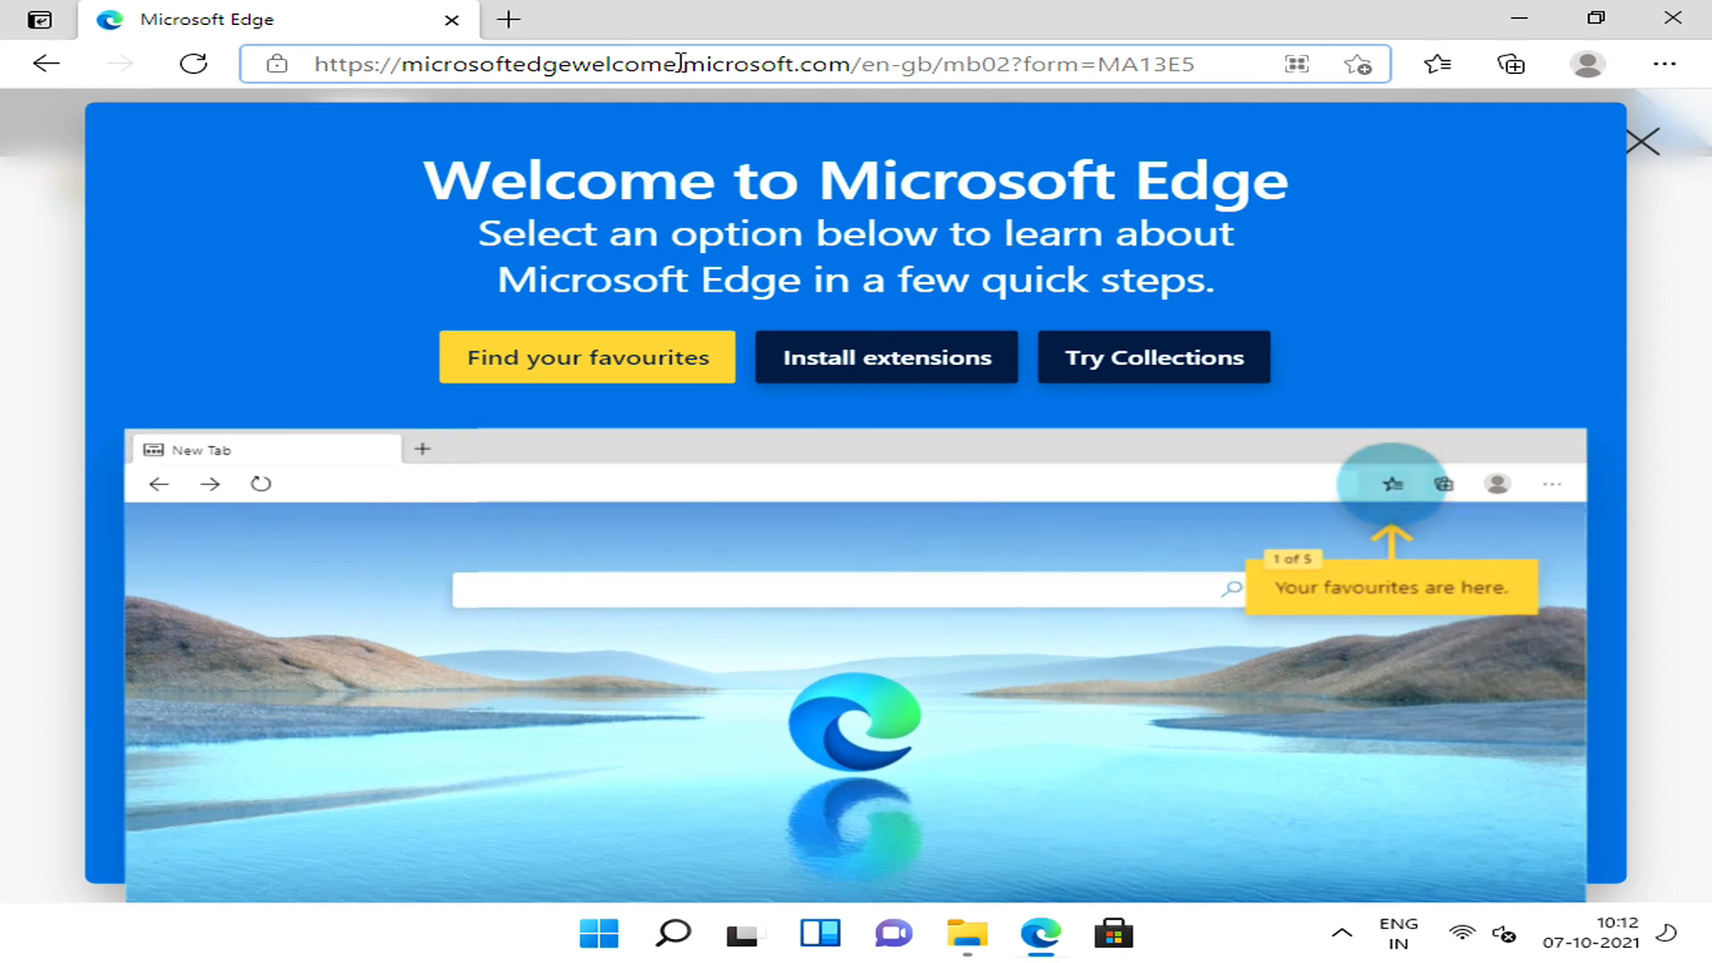
# Search the web for "speed test", open Speedtest by Ookla, and run an internet speed test.
pyautogui.click(680, 63)
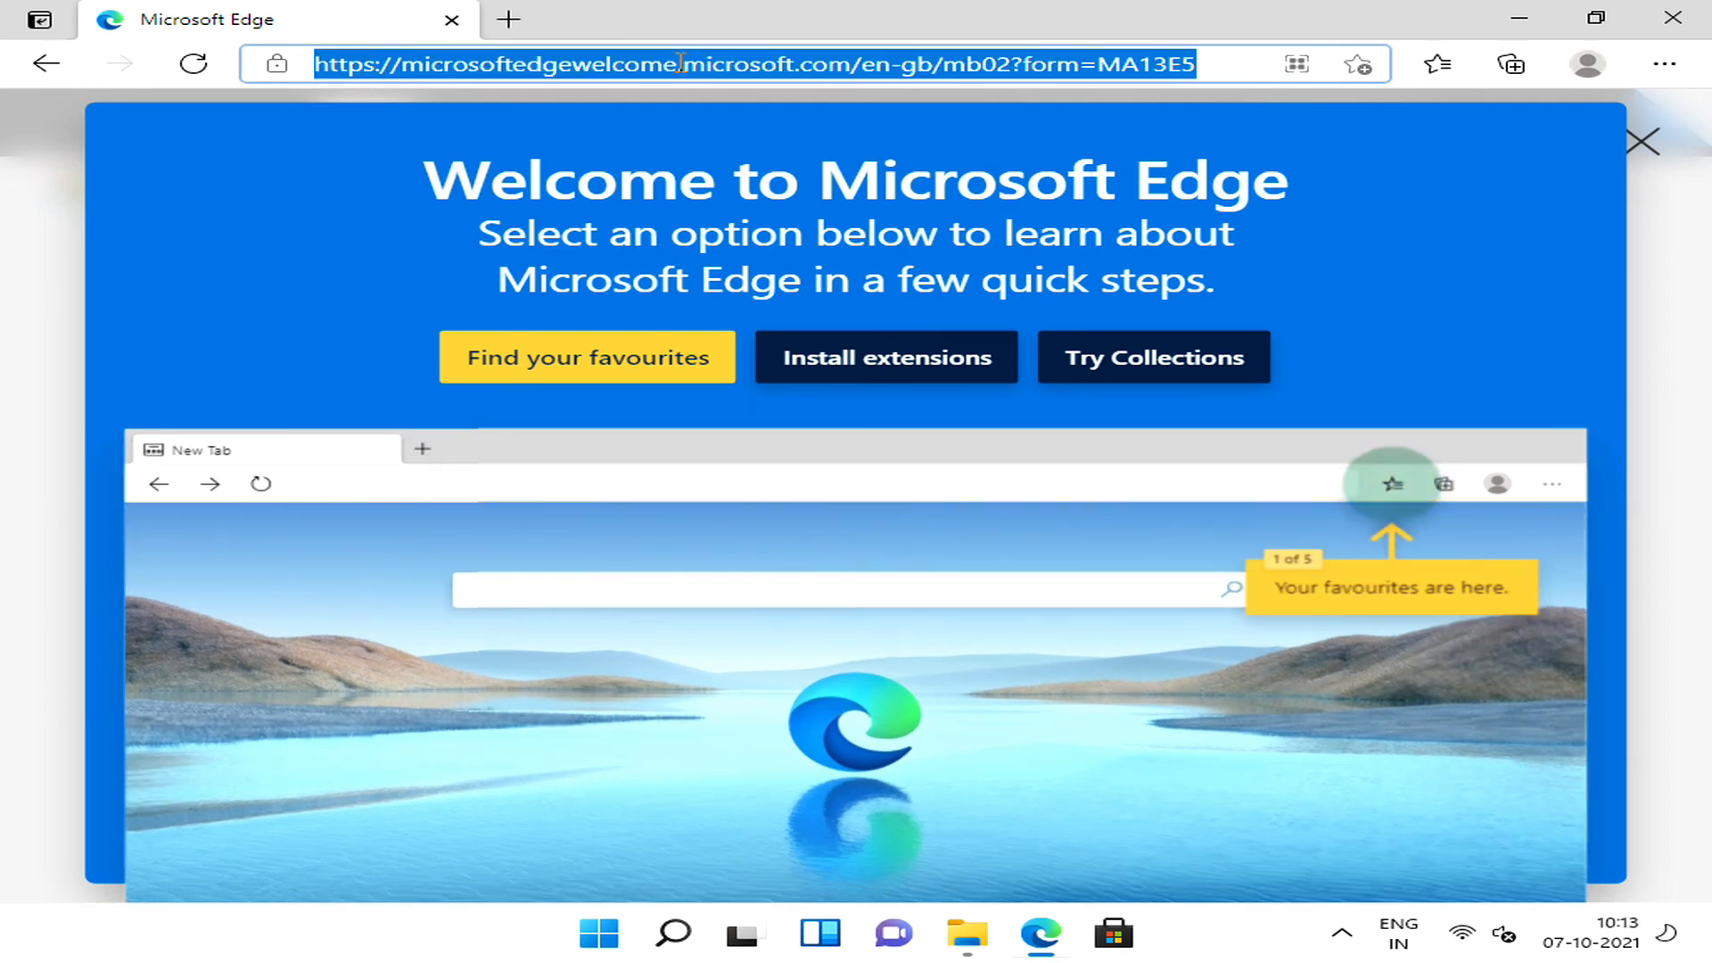
pyautogui.write('speed test')
pyautogui.press('Return')
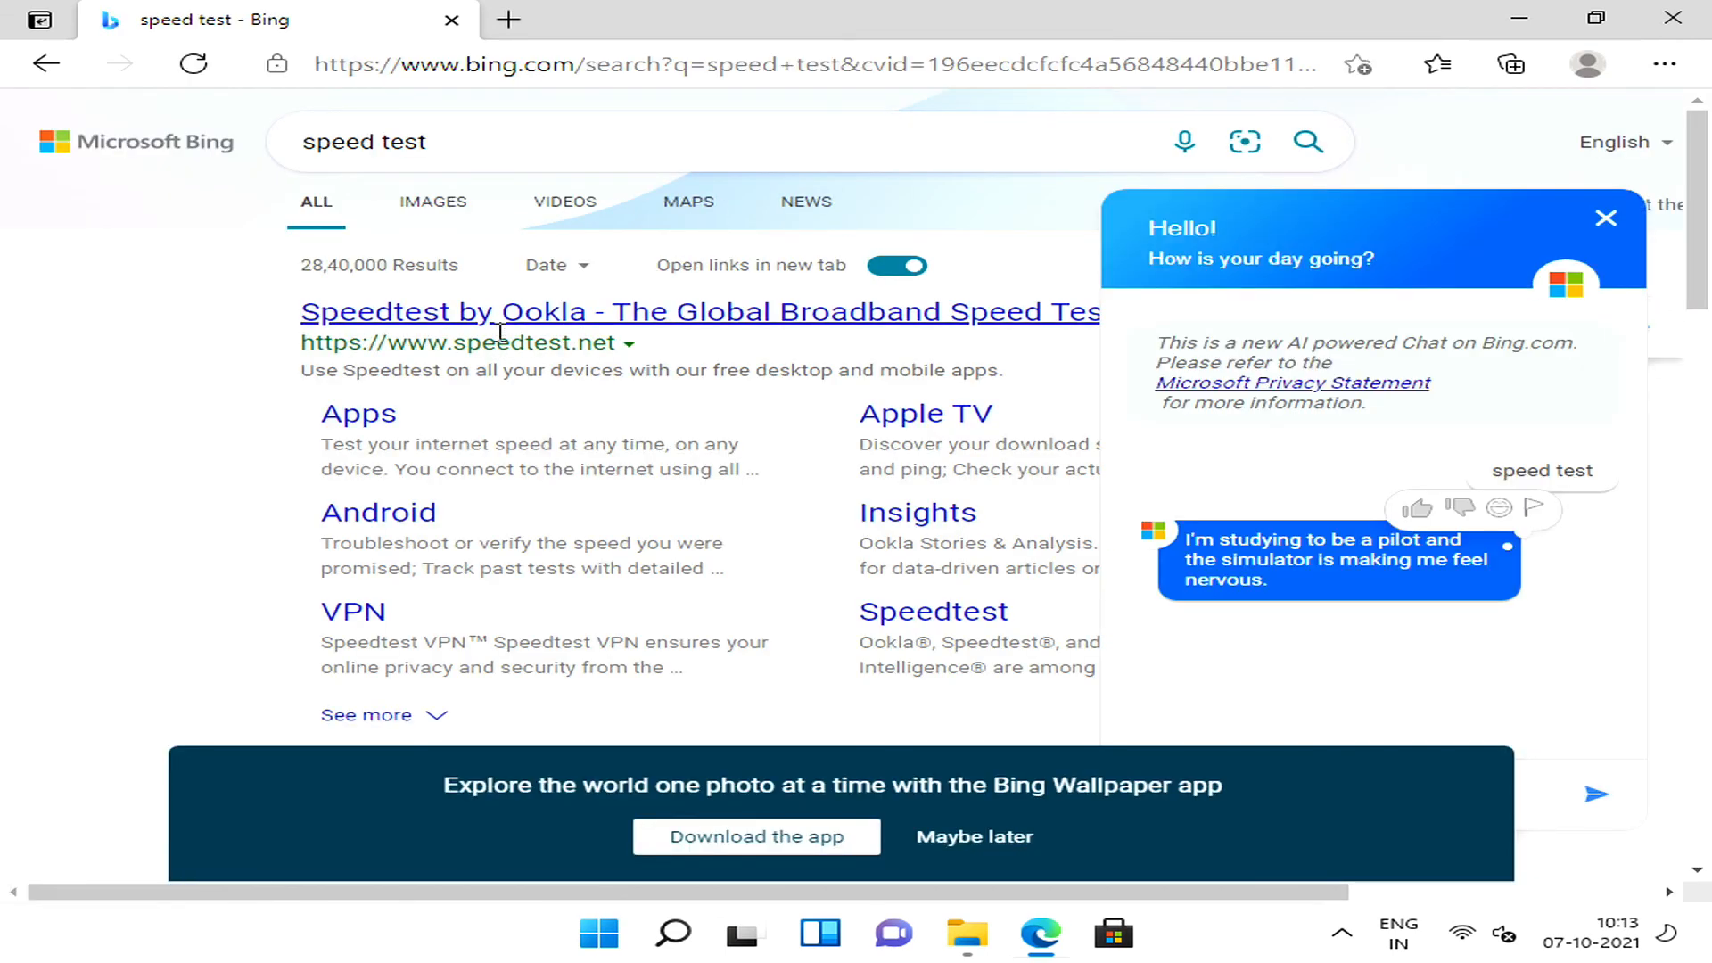
pyautogui.click(498, 321)
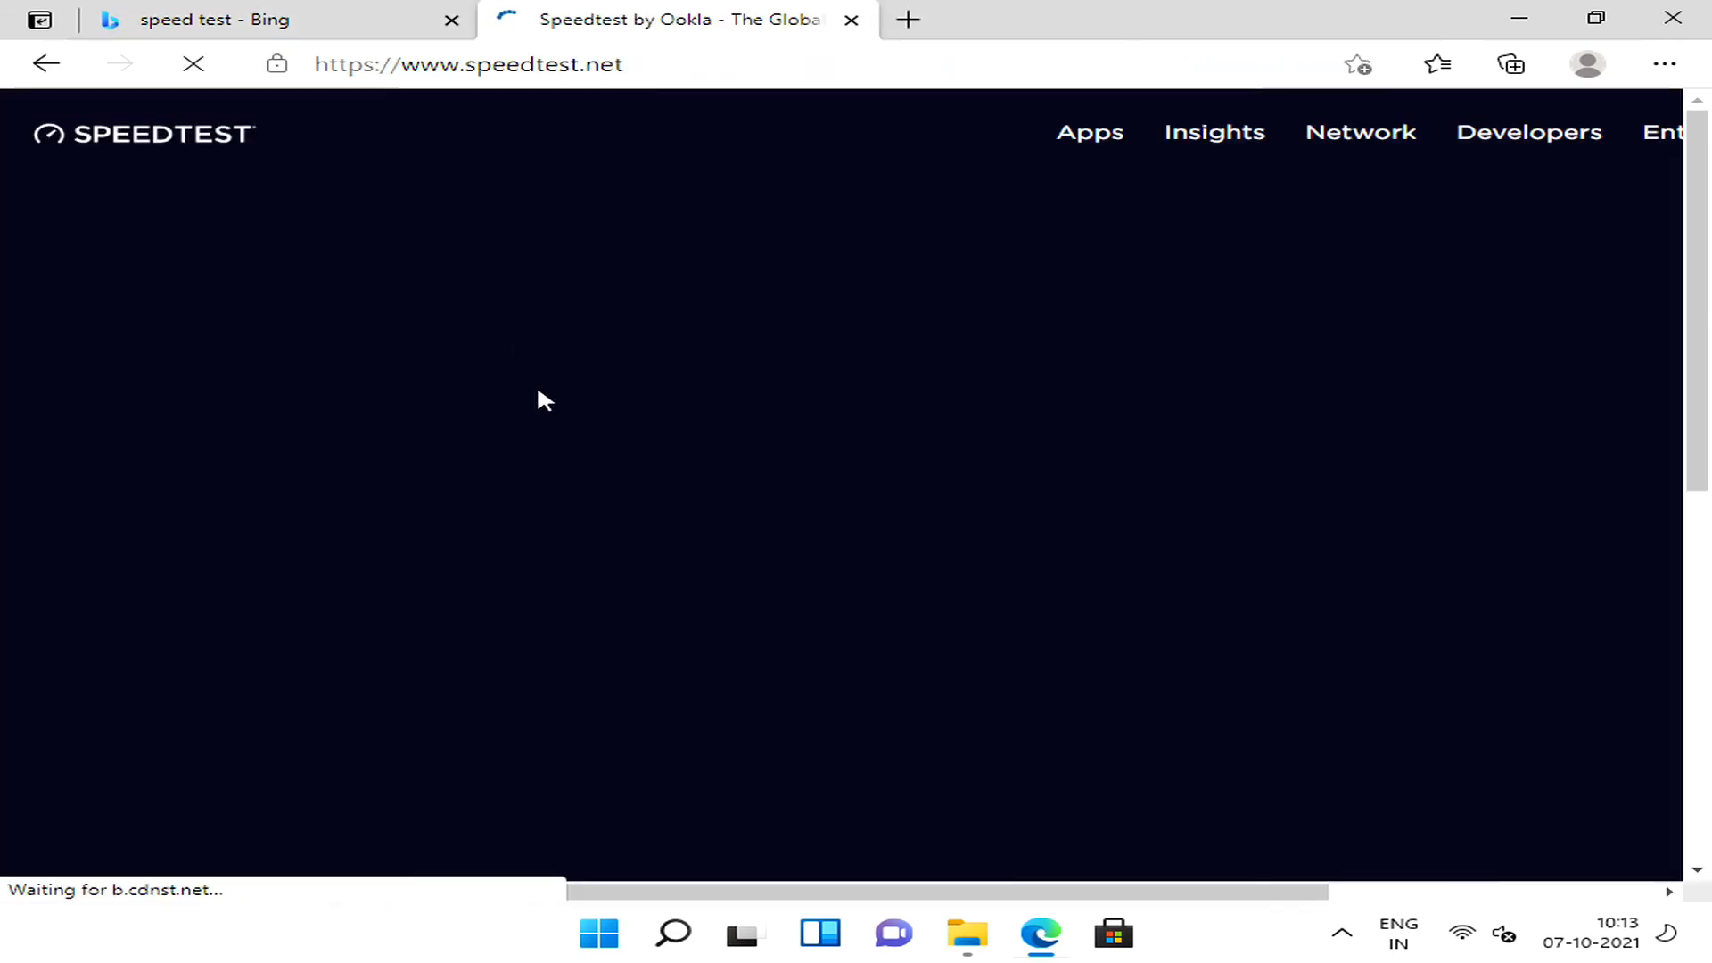
pyautogui.click(955, 544)
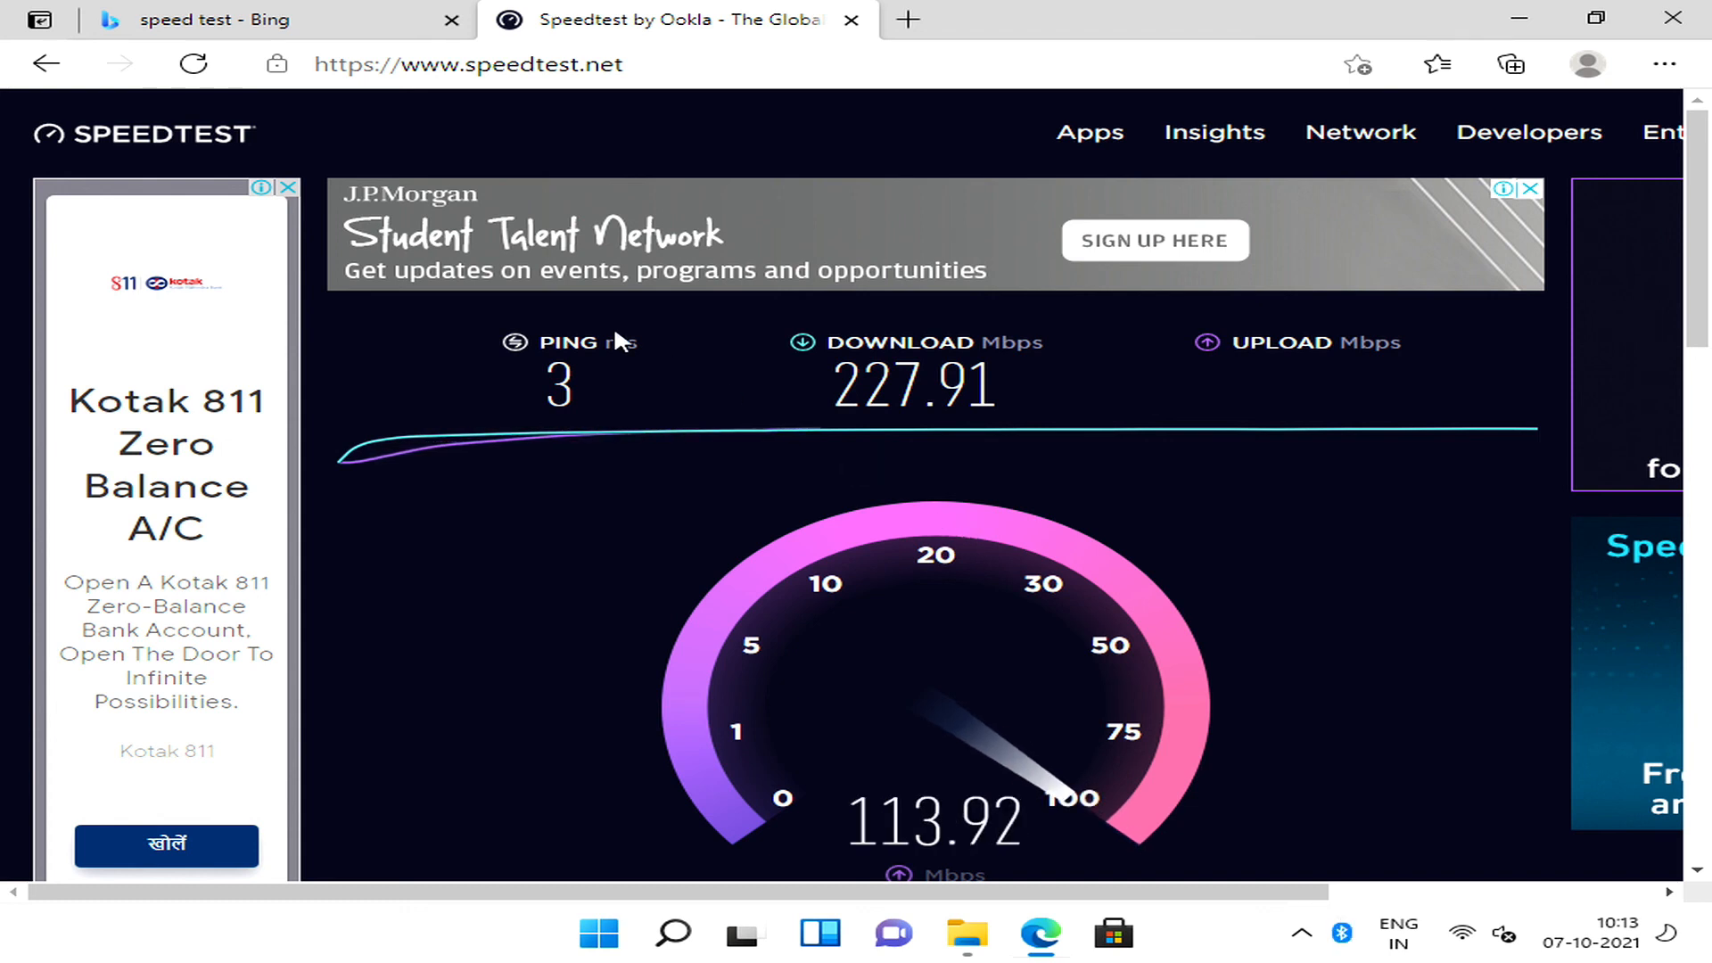
pyautogui.click(517, 75)
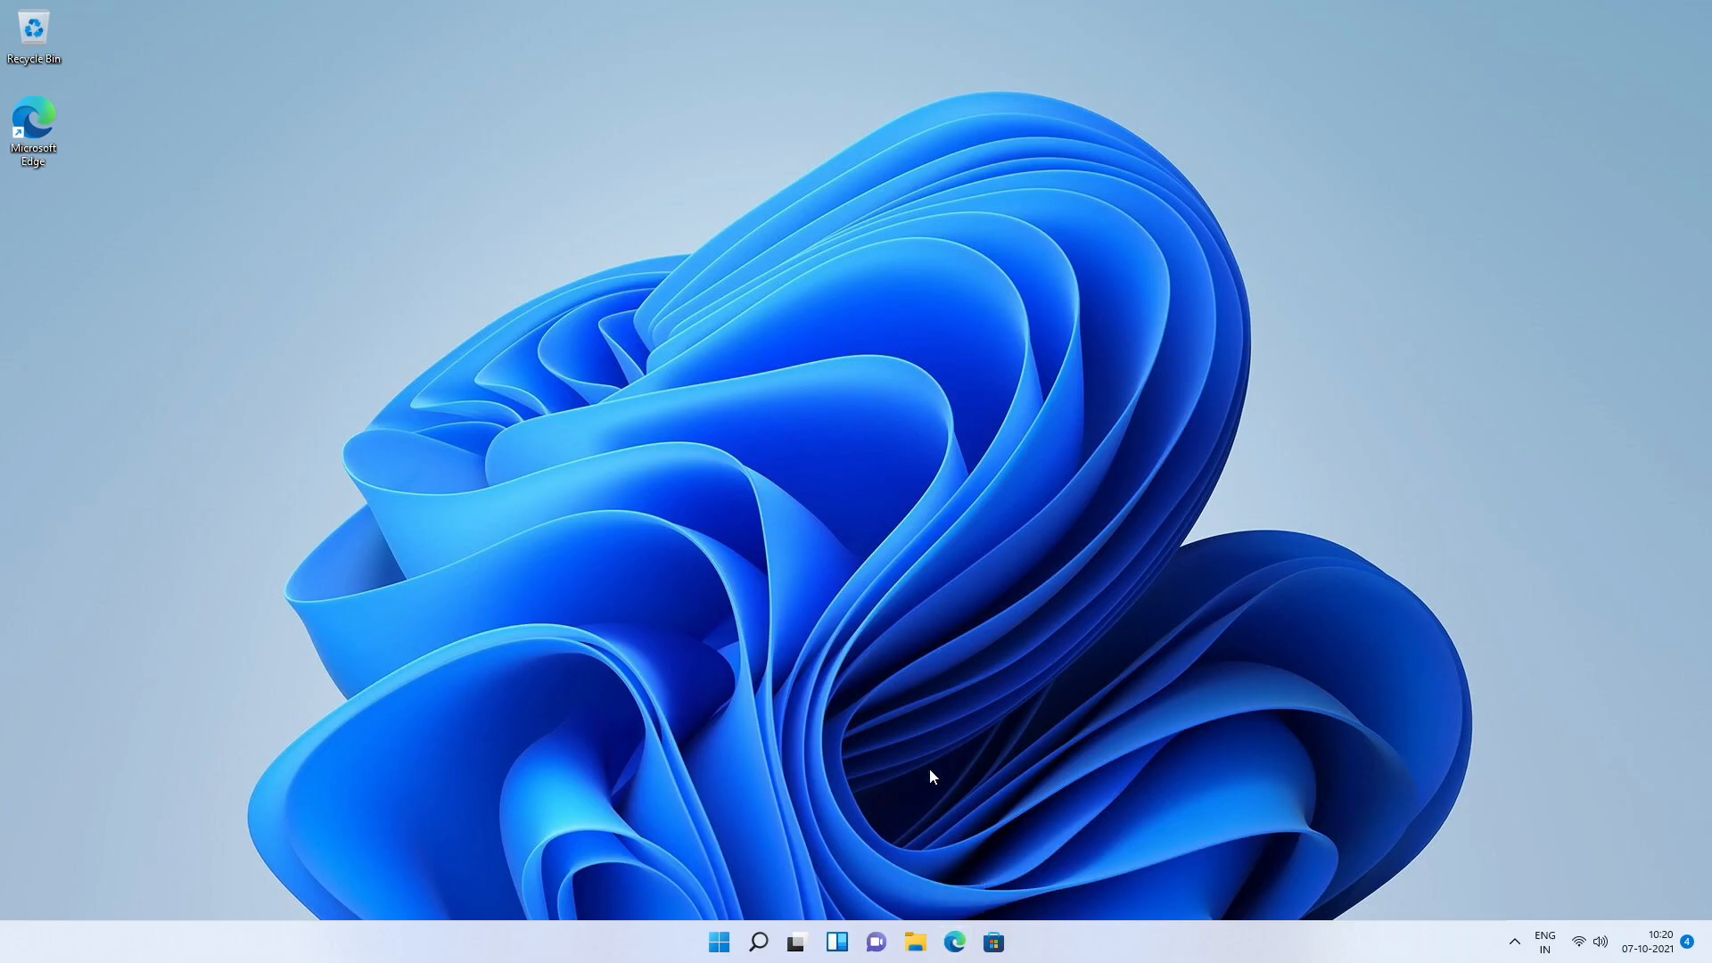
# Shut down the PC from the desktop.
pyautogui.click(718, 942)
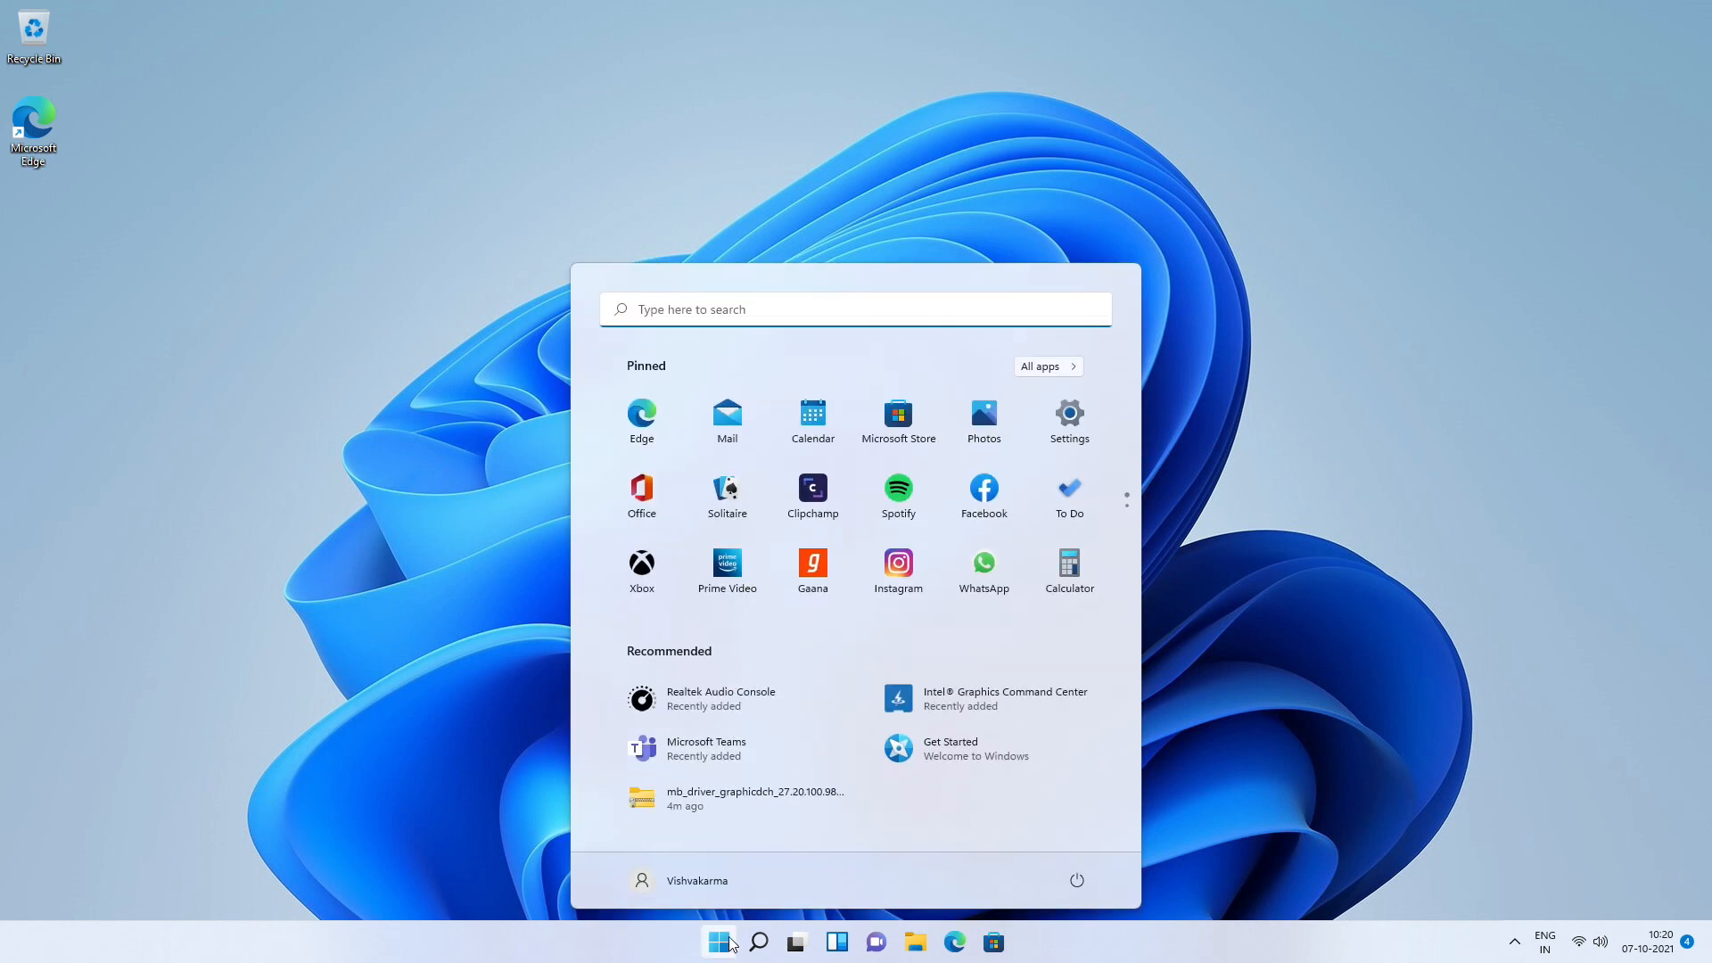
pyautogui.click(1077, 881)
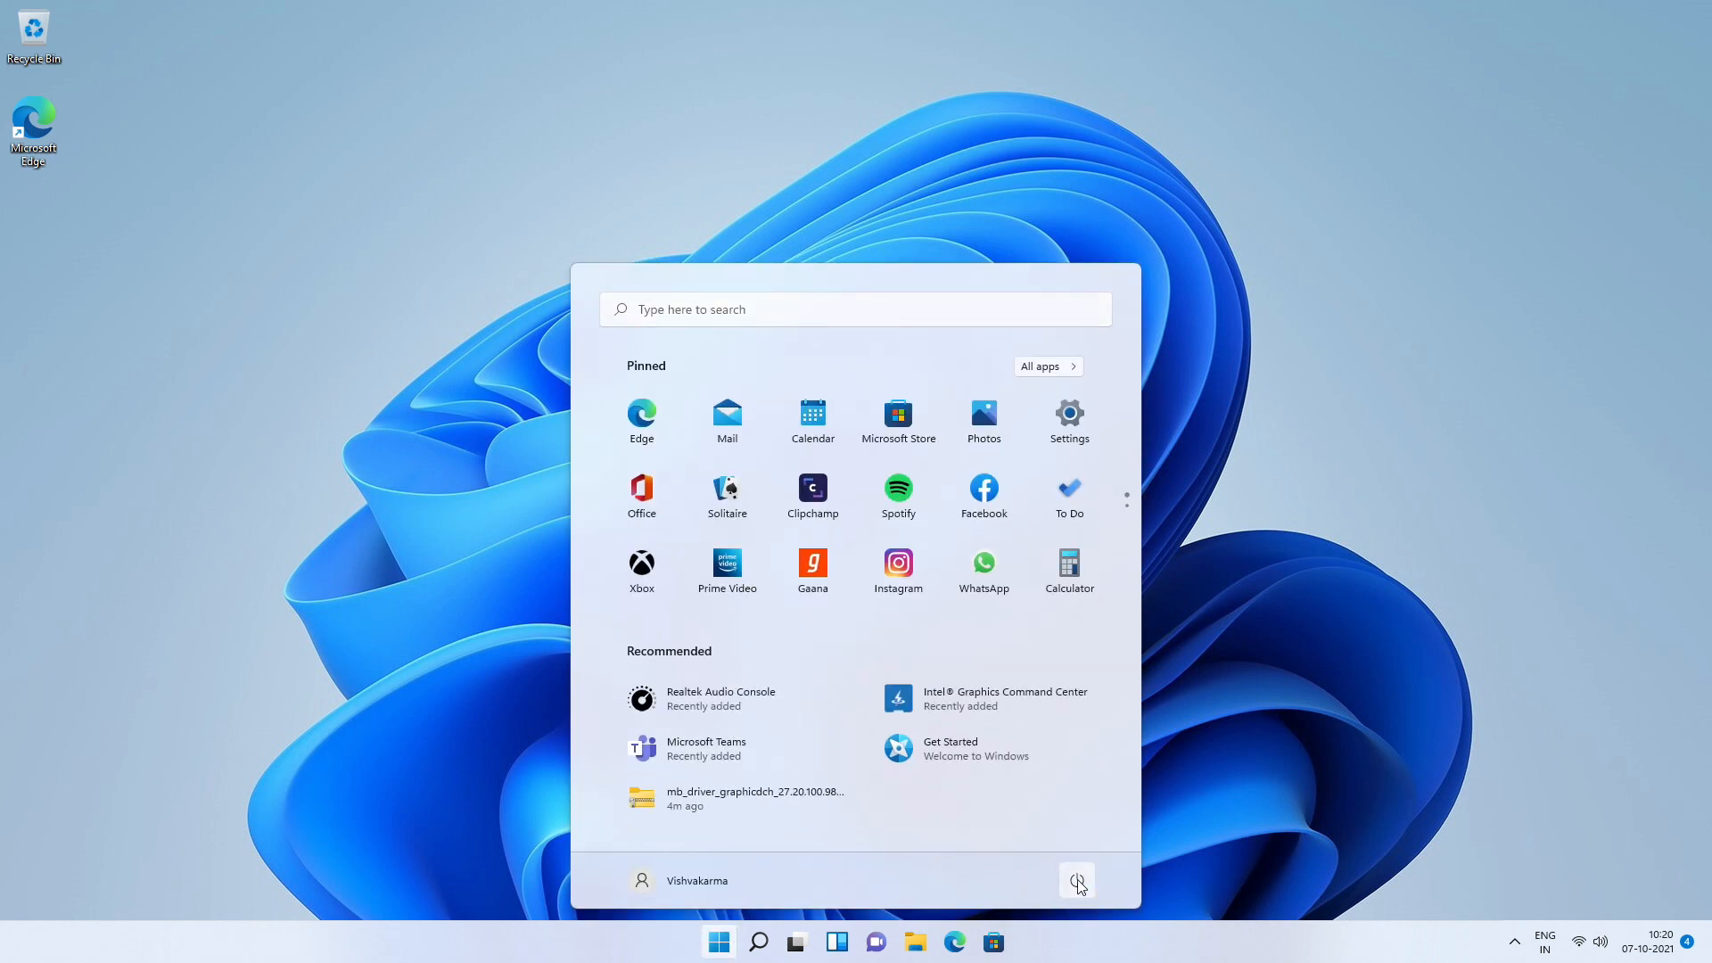
pyautogui.click(1077, 881)
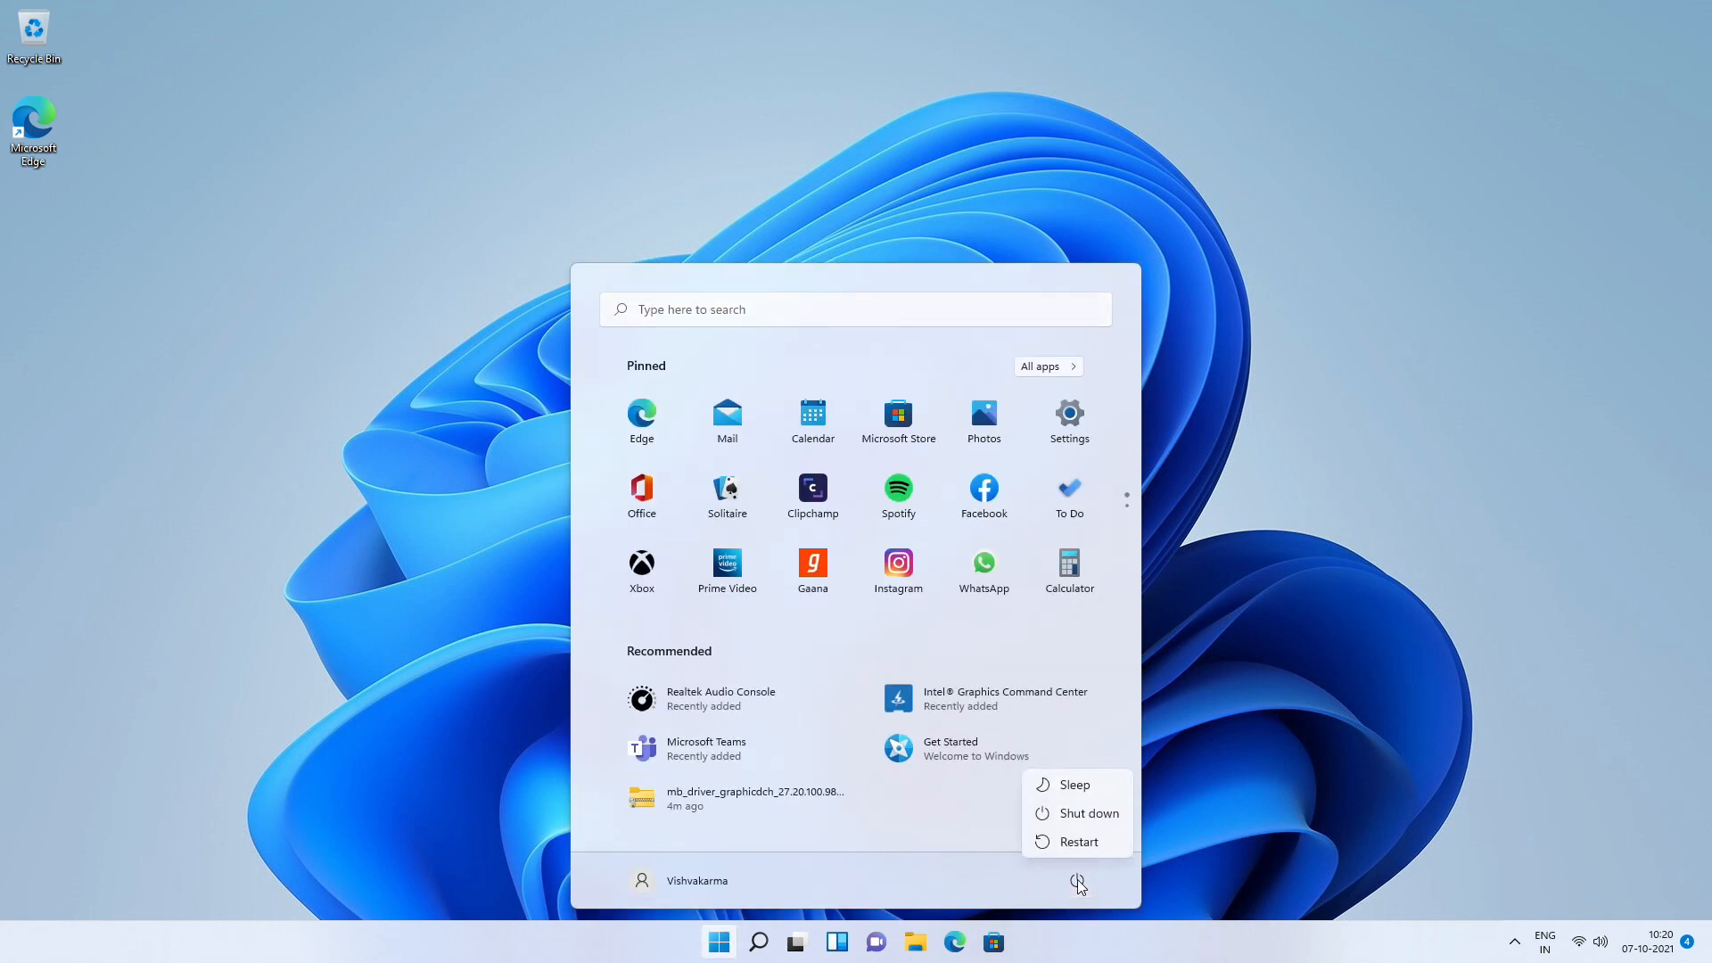
pyautogui.click(1081, 814)
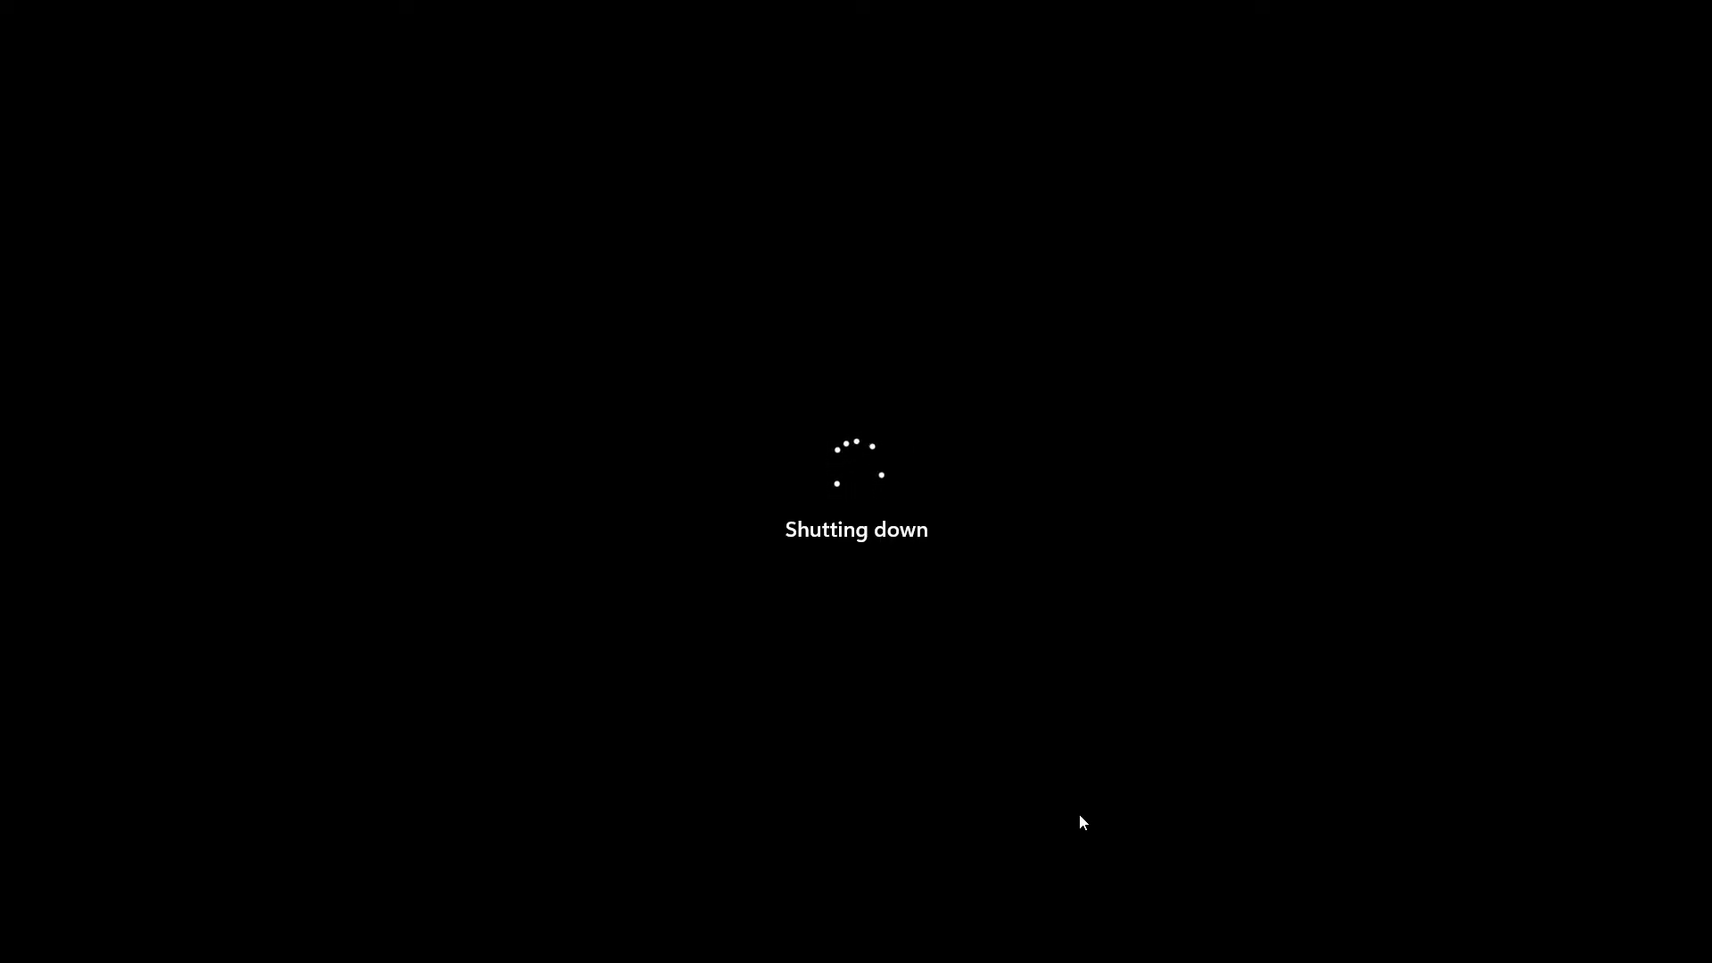